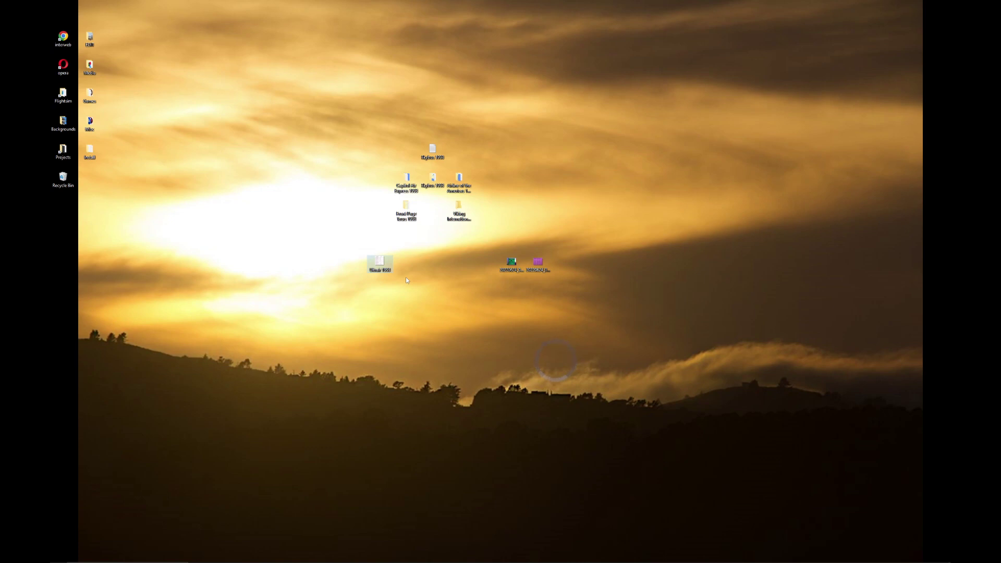
Step: Open the Ultrair 1993 schedule image from the desktop and move its window slightly out of the way
right_click(372, 265)
click(354, 258)
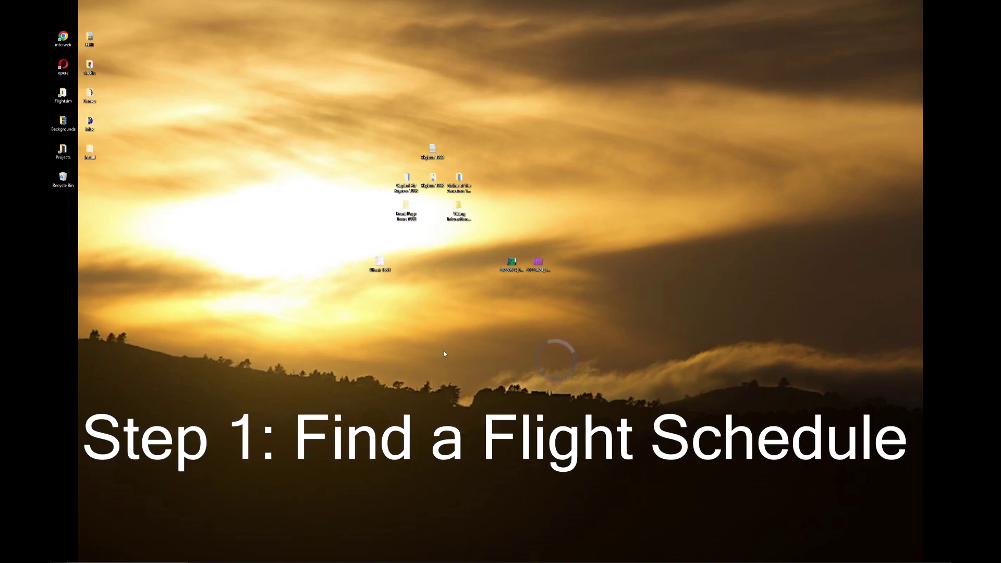
click(387, 270)
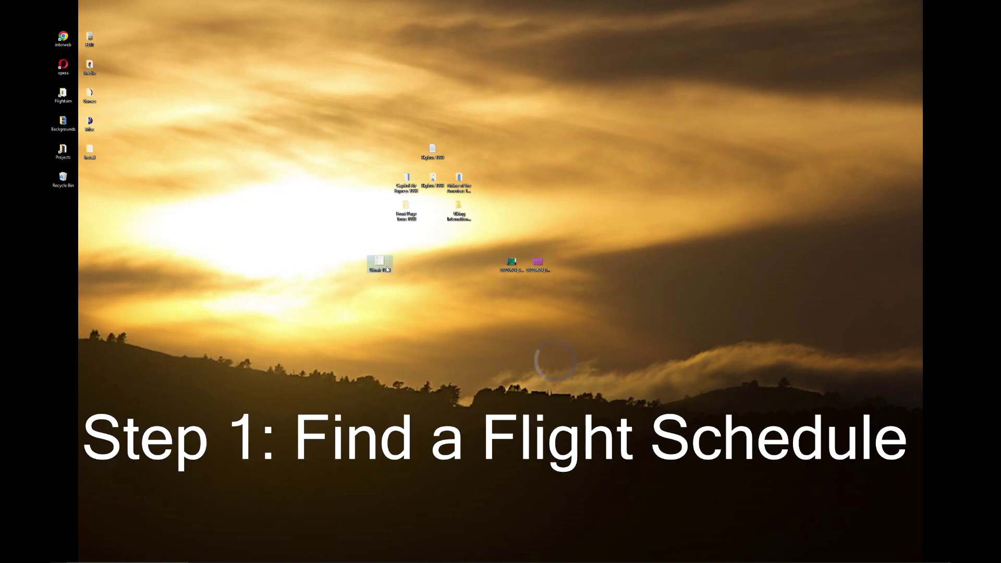
double_click(387, 268)
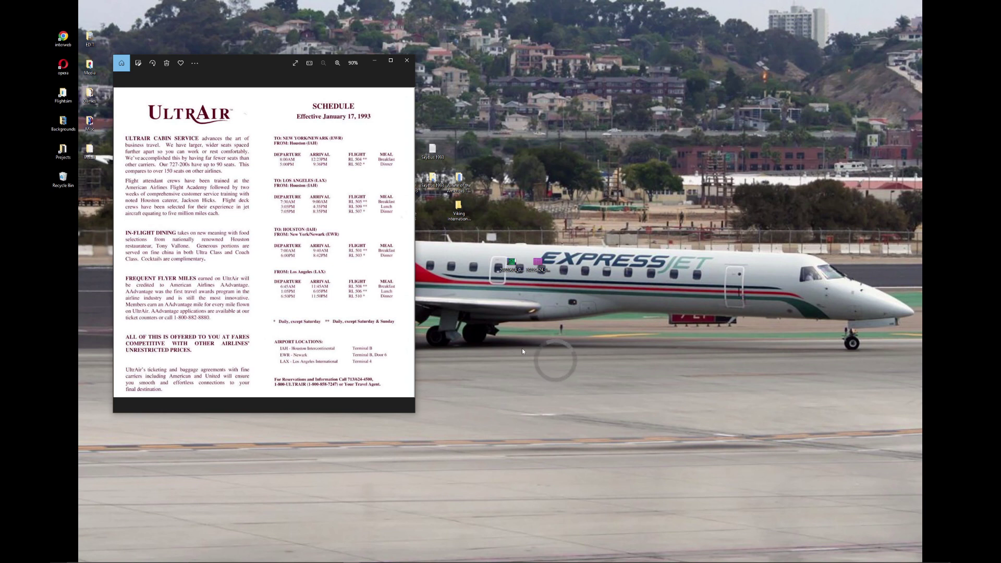
drag(261, 62, 246, 51)
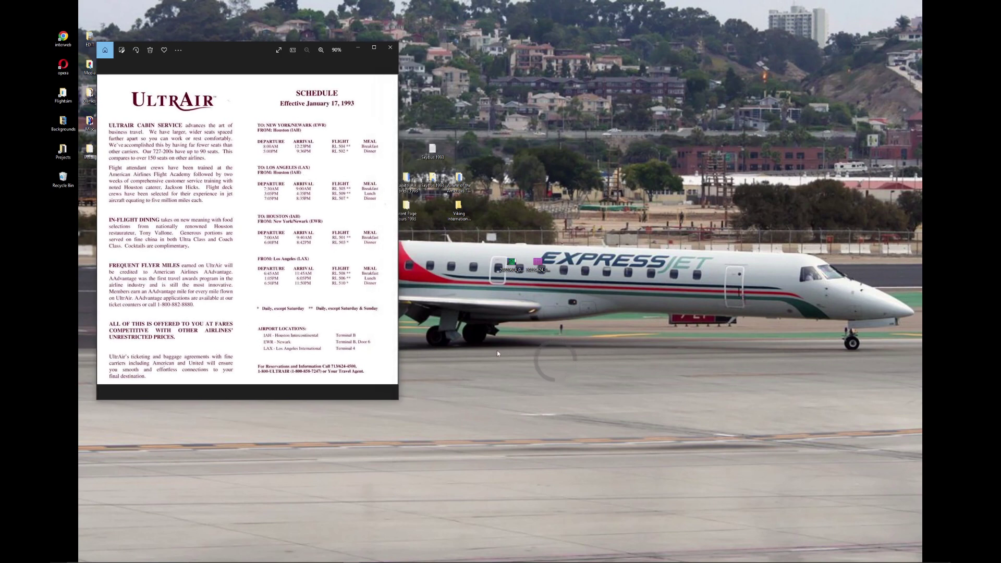
Step: Create a text document on the desktop named "Ultrair 1993" and open it
right_click(485, 344)
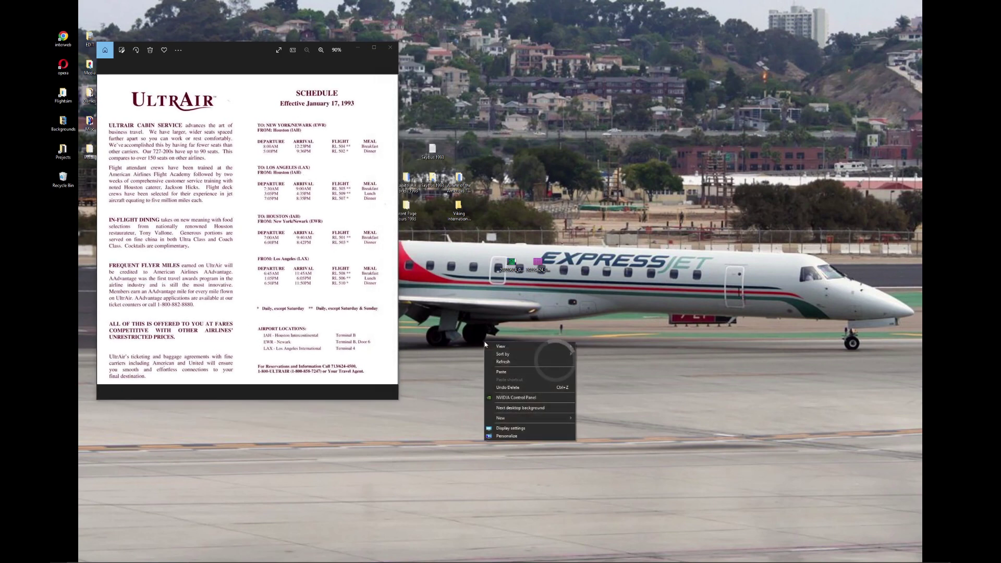
mouse_move(530, 418)
click(598, 484)
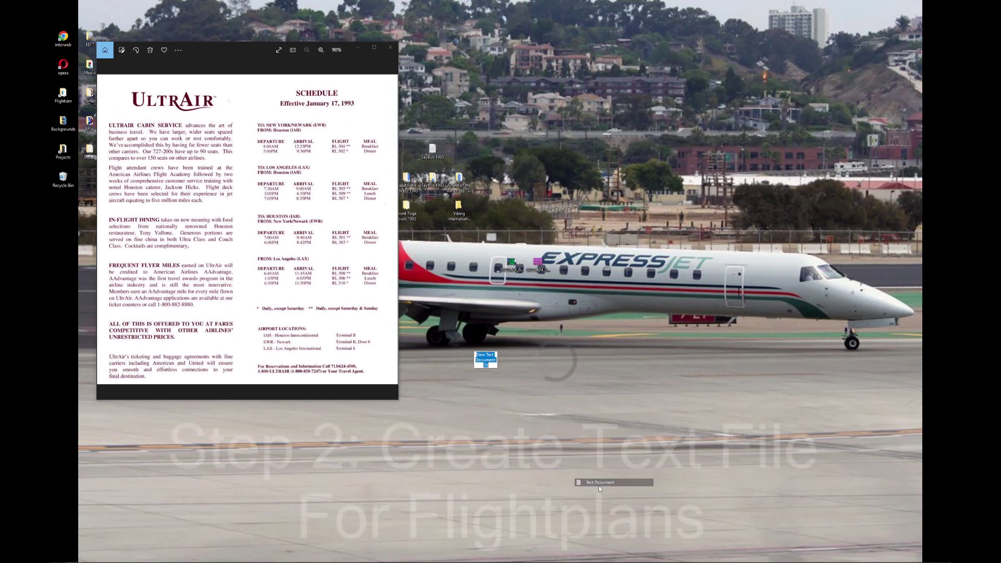
text(u)
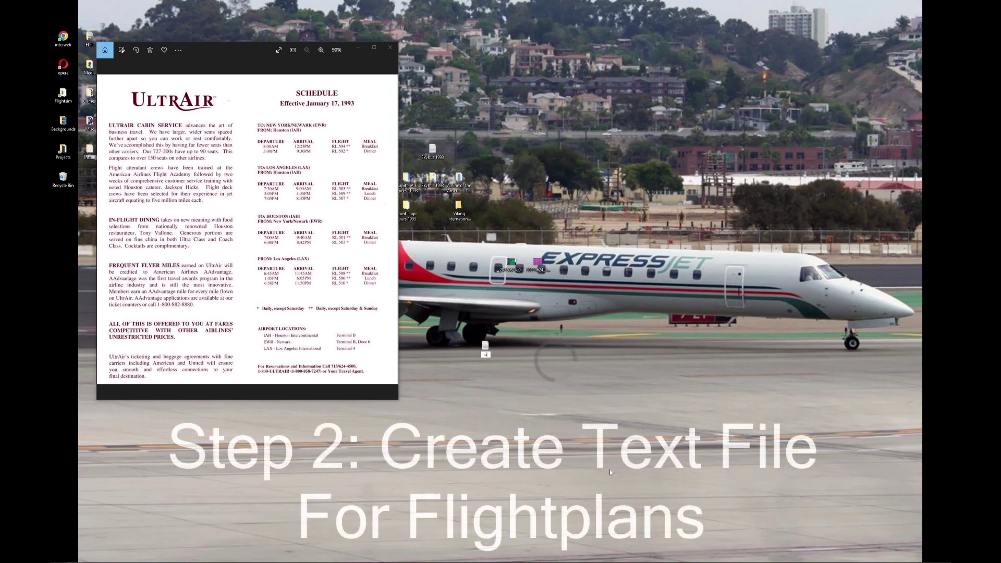
text(ltr)
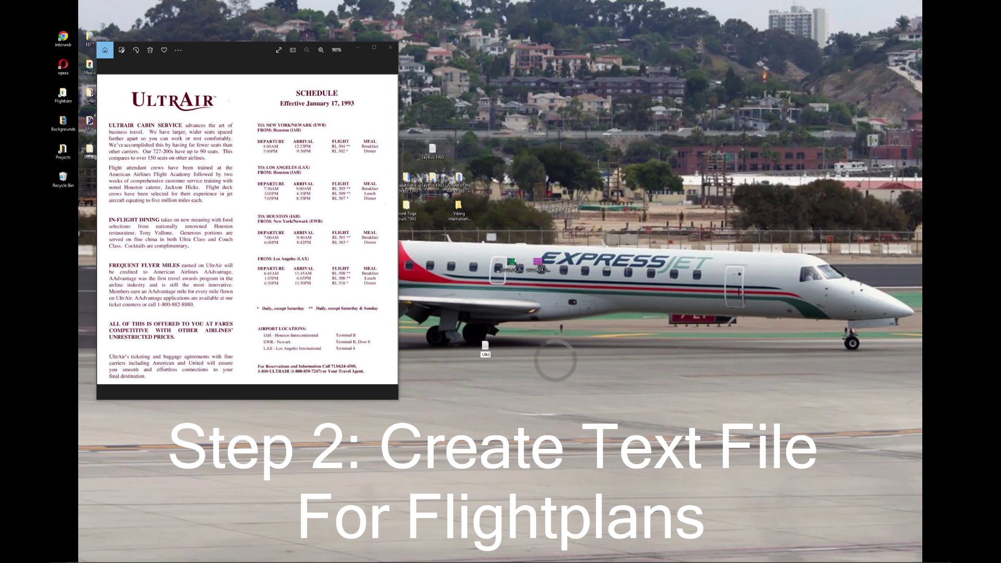
text(air 1993)
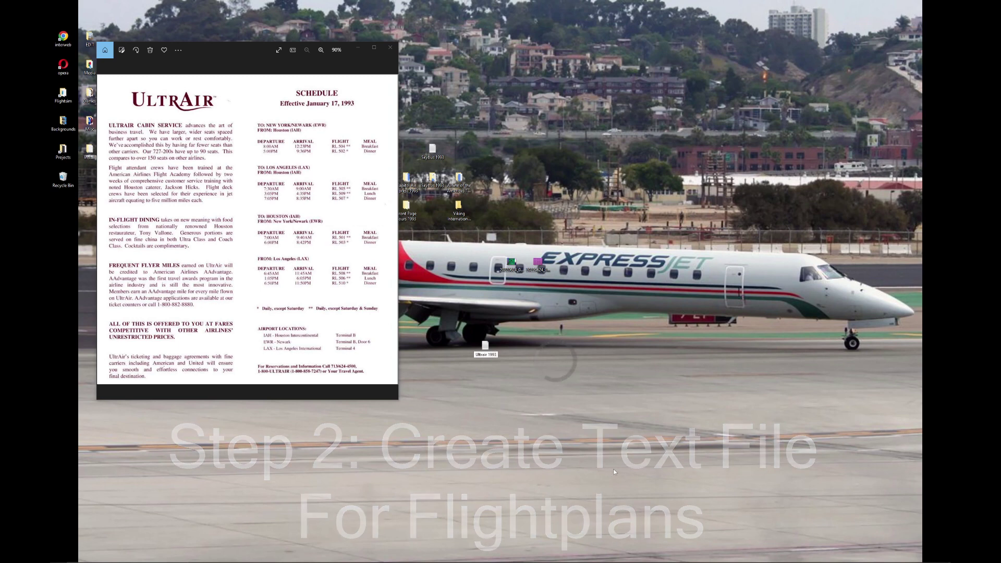
key(Return)
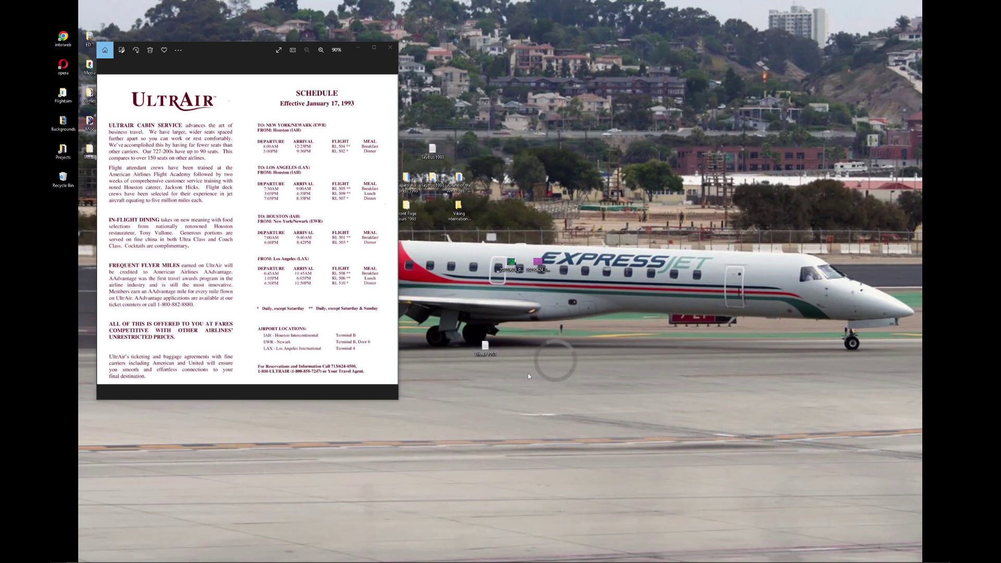
double_click(486, 354)
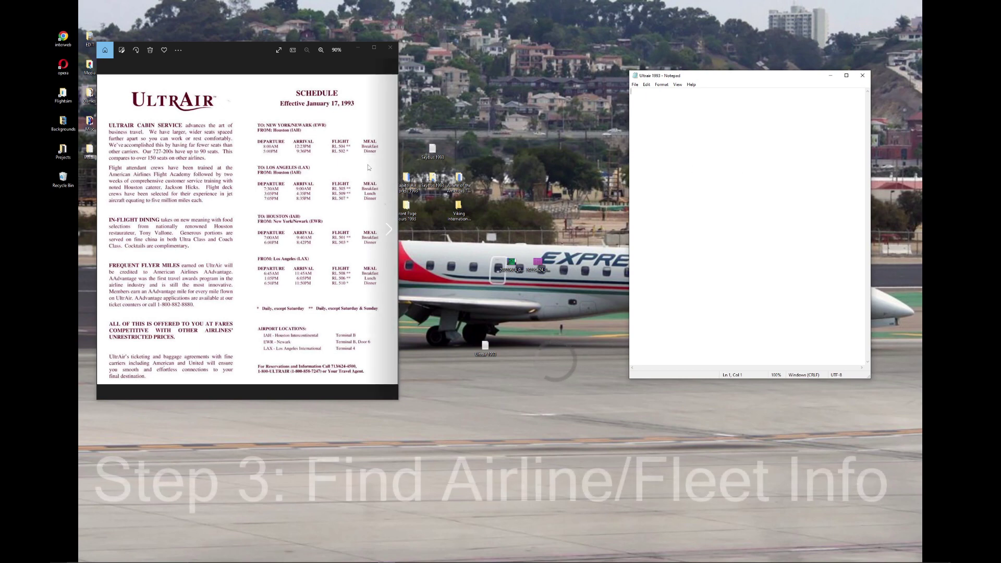
Step: Inspect the flight times in the UltrAir schedule, then switch to Chrome and search the rzjets operators for "ultrair"
scroll(332, 138, up, 5)
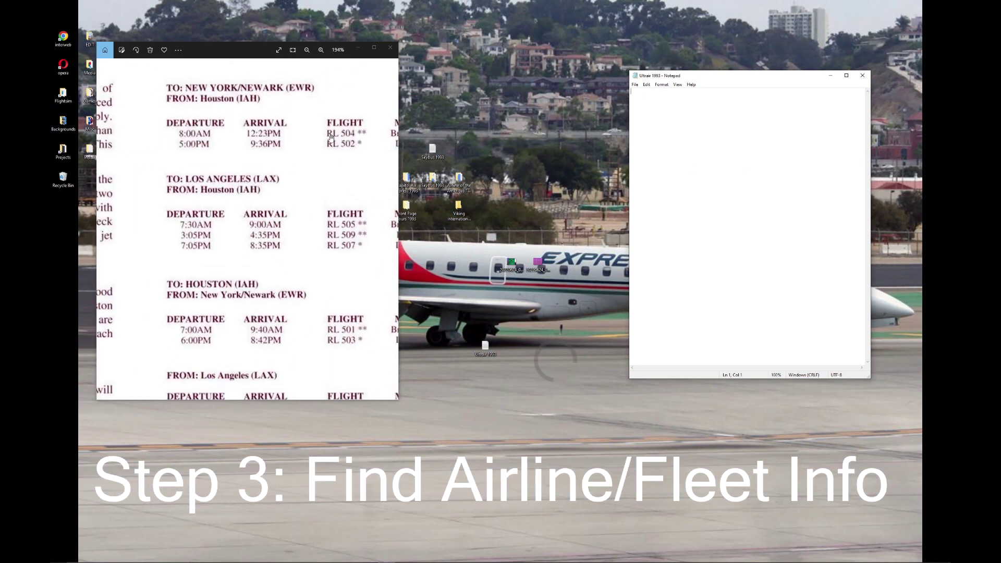
scroll(332, 138, down, 5)
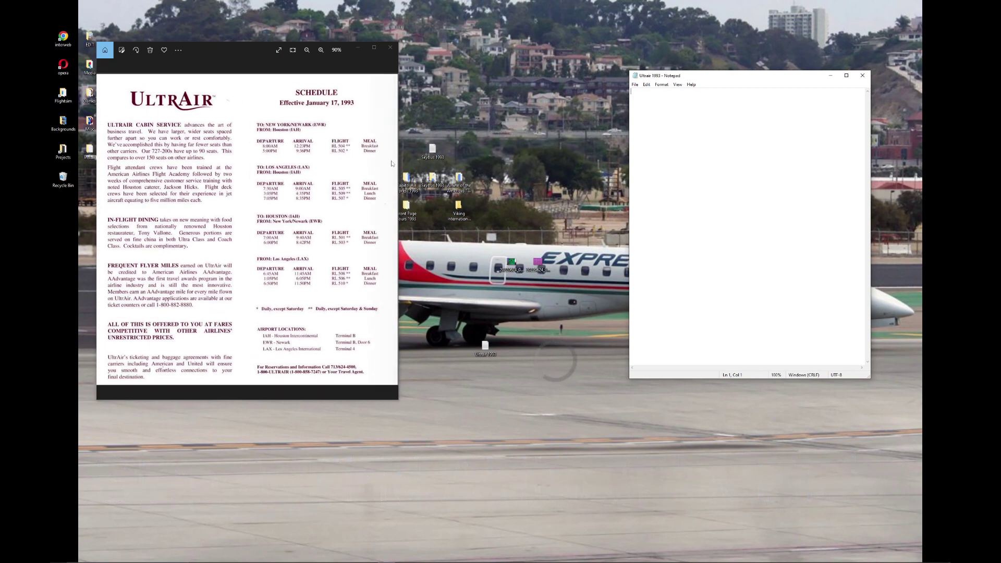
click(249, 556)
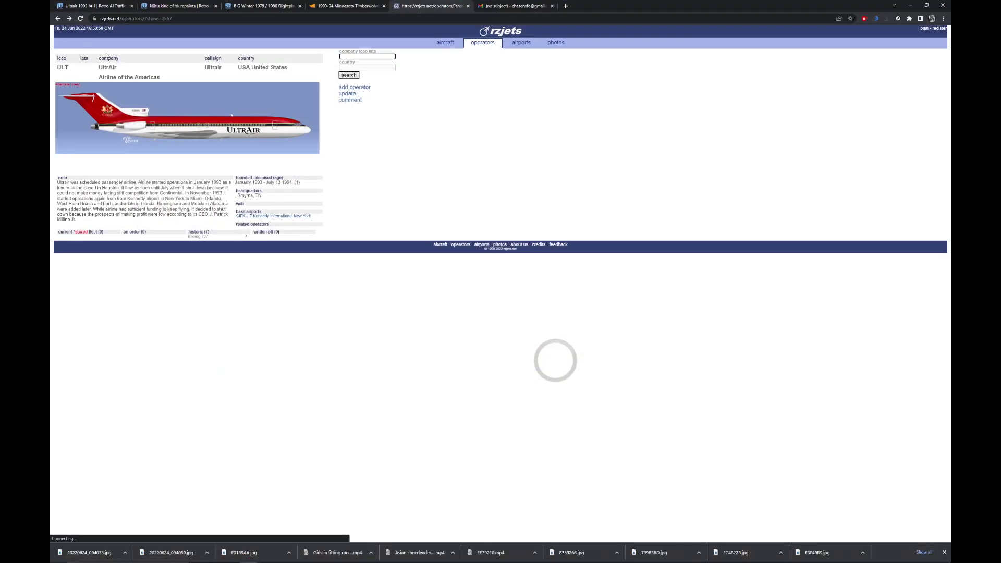
click(482, 42)
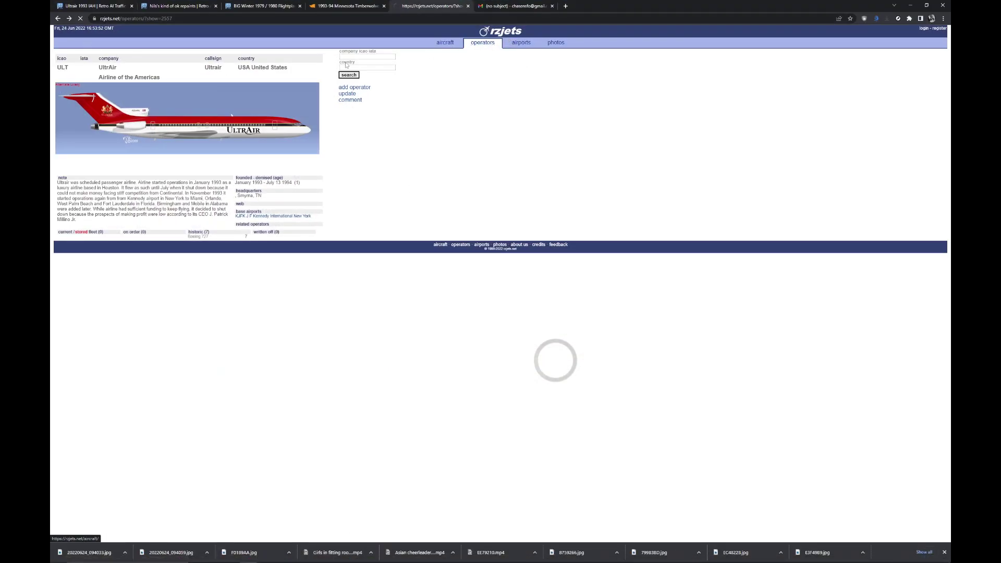
click(382, 55)
text(ultrair)
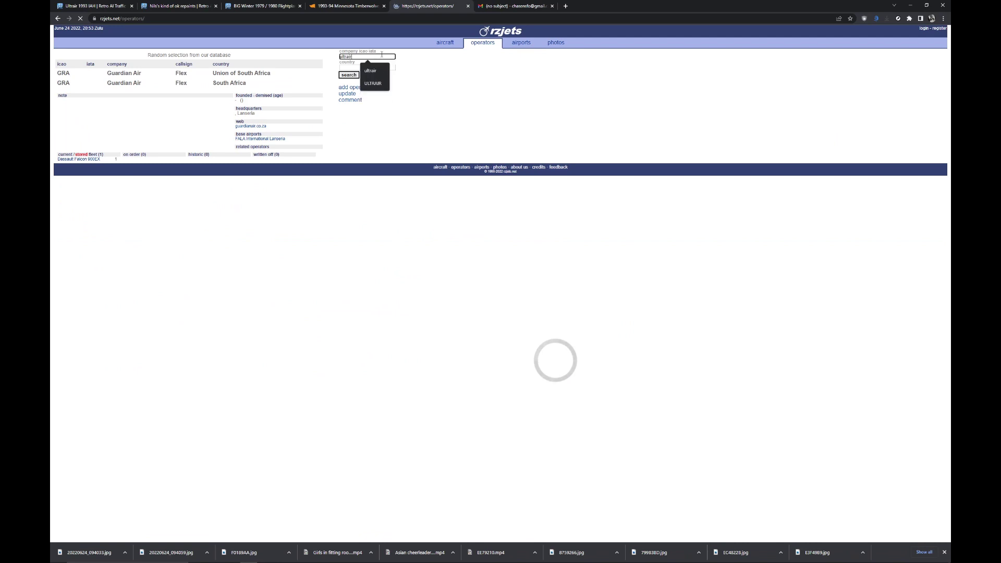
key(Return)
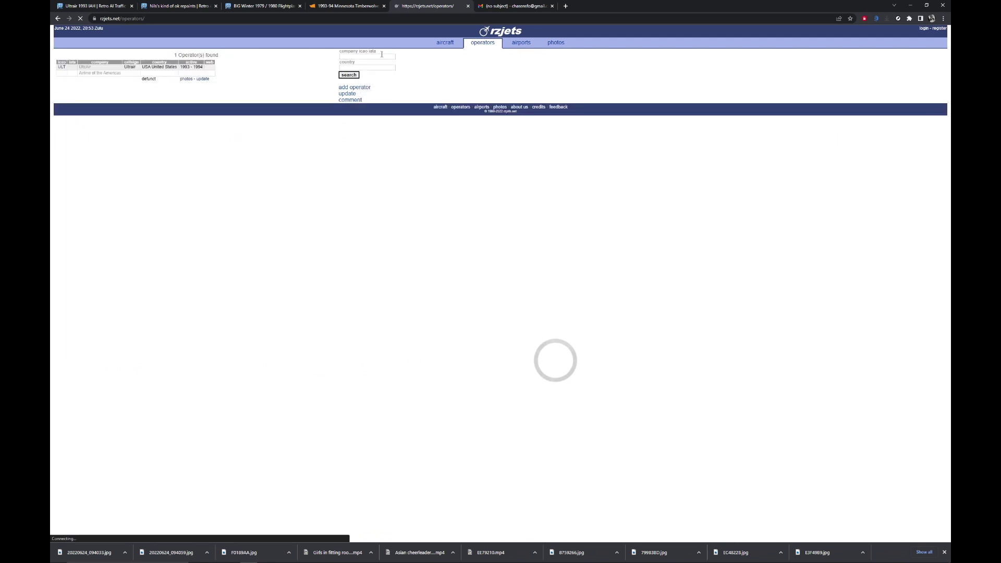
Step: View the UltrAir operator record and its historic Boeing 727 fleet list, then minimize the browser
click(89, 70)
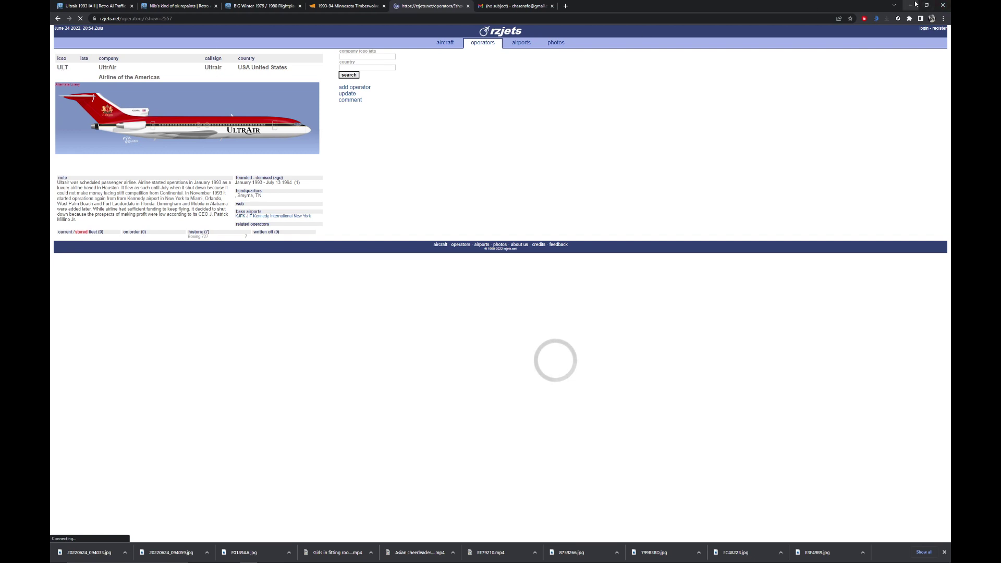
click(198, 237)
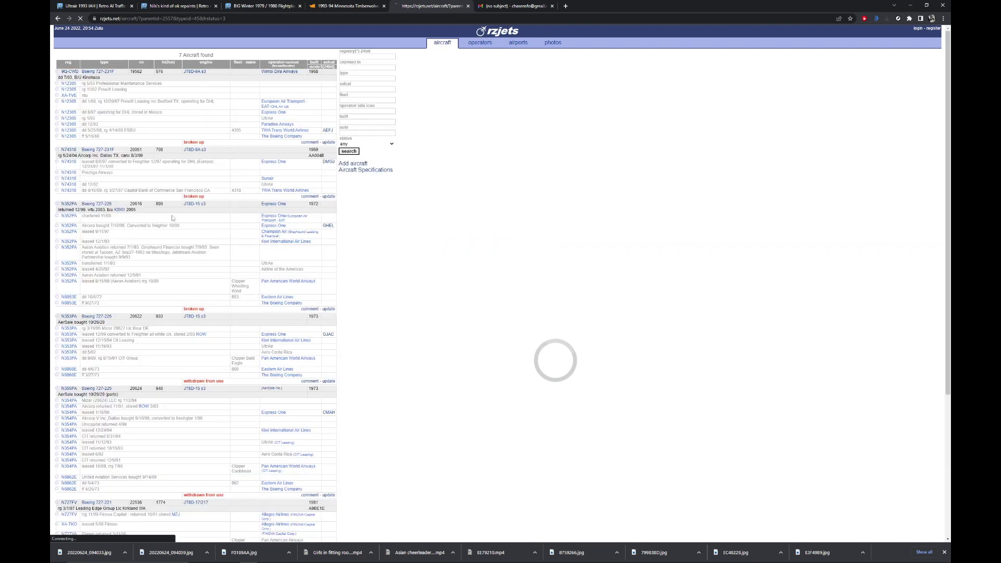
click(903, 5)
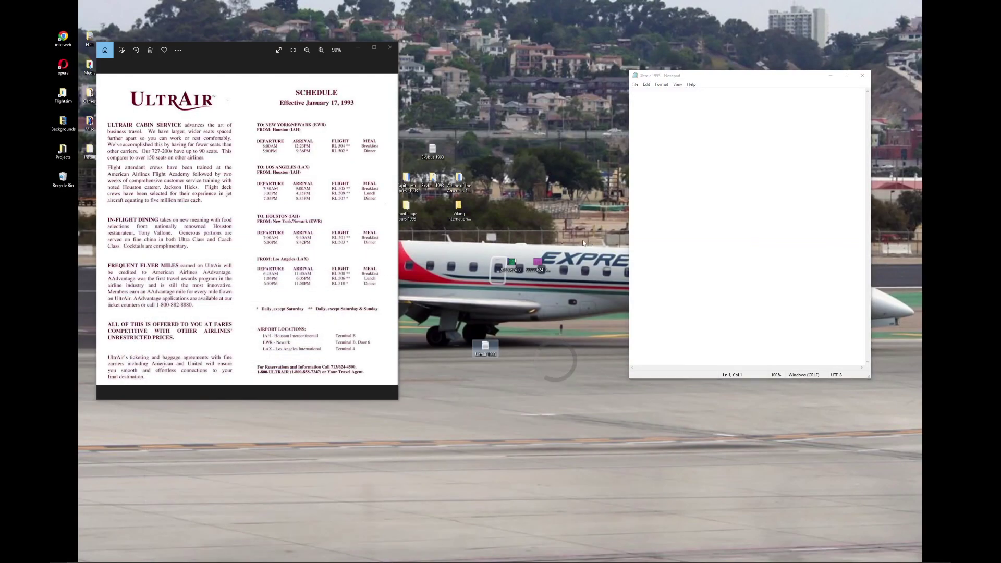
Step: View the Deregulation Knockouts book photo from the desktop, close it, and open the image beside it
double_click(514, 267)
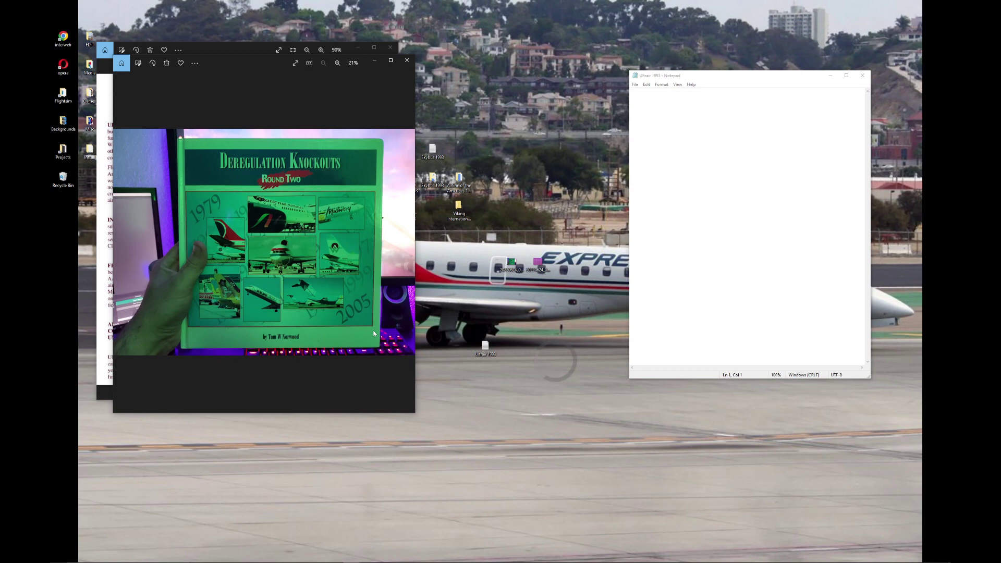
click(407, 60)
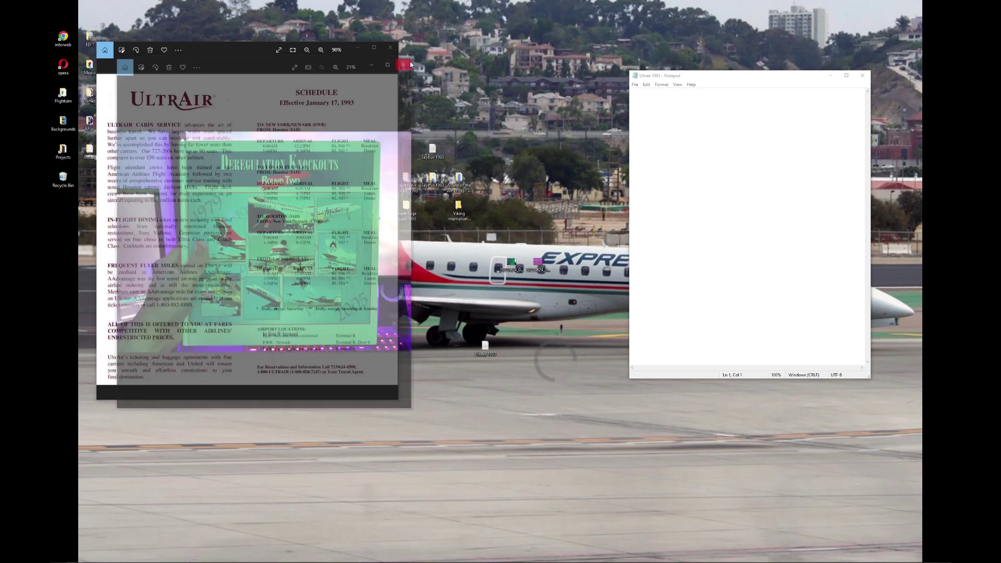
double_click(539, 266)
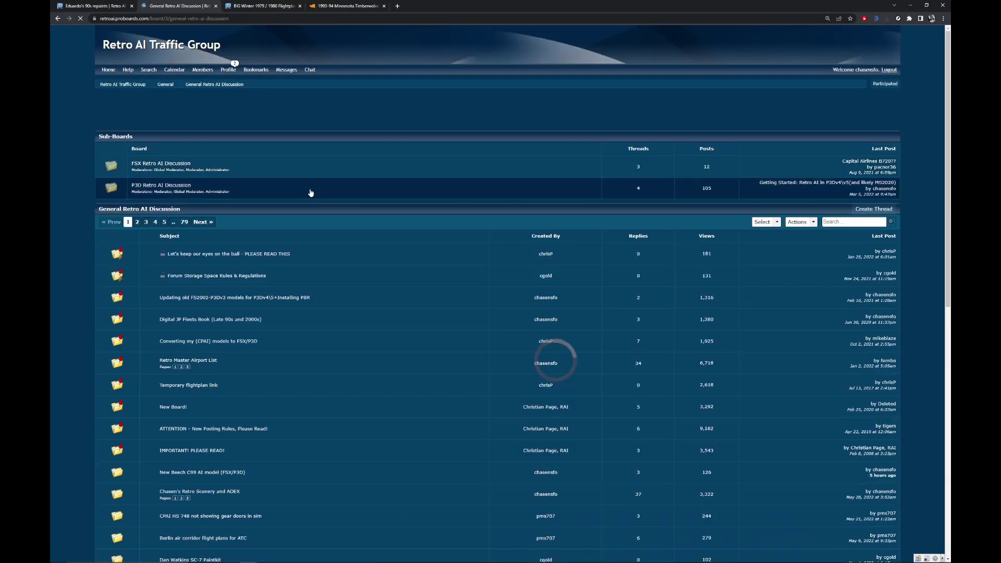
Step: In the General Retro AI Discussion board, open the Digital JP Fleets Book thread and its 1998-1999 JP Fleets Book link
scroll(323, 177, down, 1)
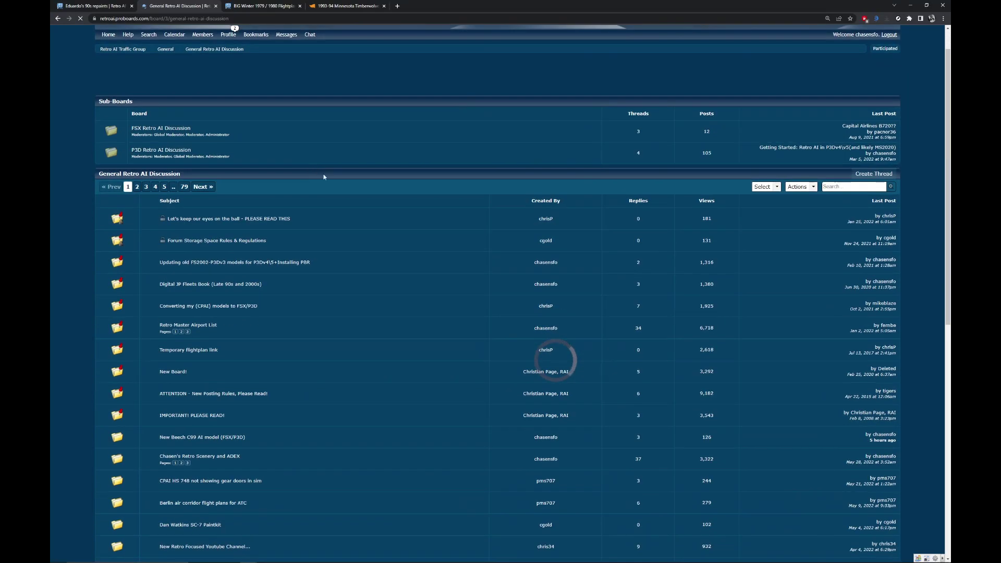
click(244, 287)
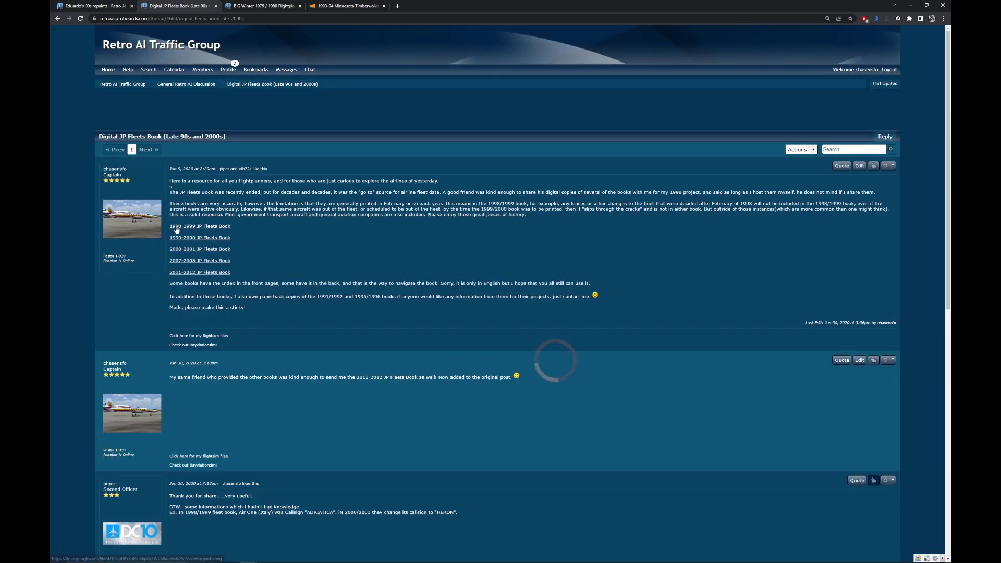
drag(218, 167, 444, 278)
click(444, 279)
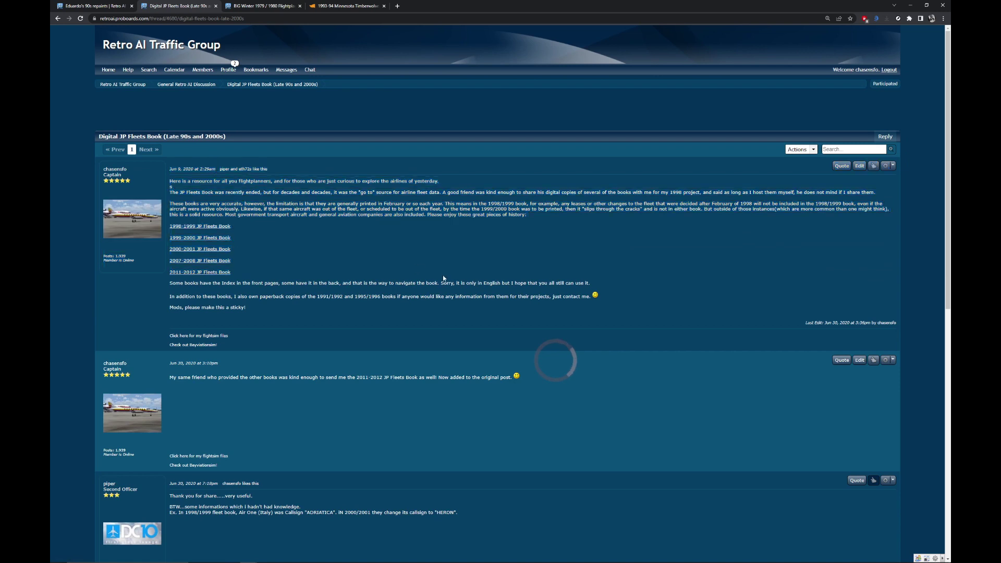
click(206, 228)
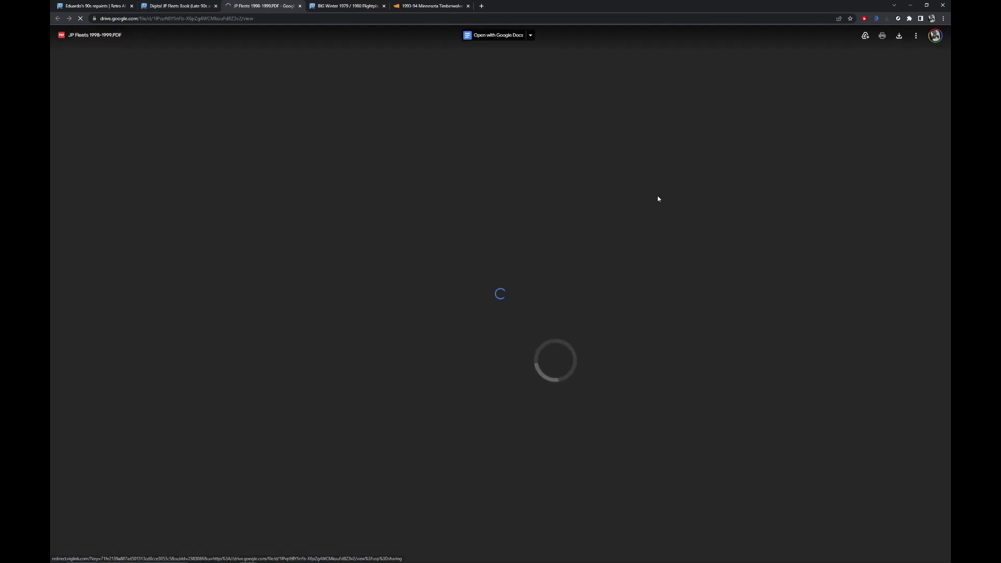
Step: Browse the JP Fleets 1998-1999 PDF at a readable size, examining how airlines and their aircraft are listed
scroll(658, 186, down, 12)
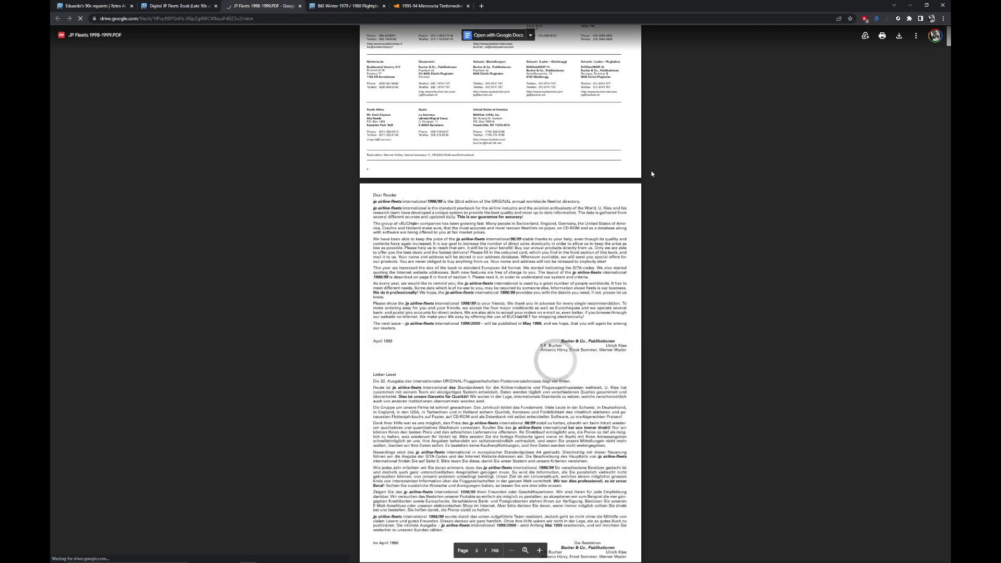
scroll(652, 173, down, 5)
drag(949, 41, 948, 61)
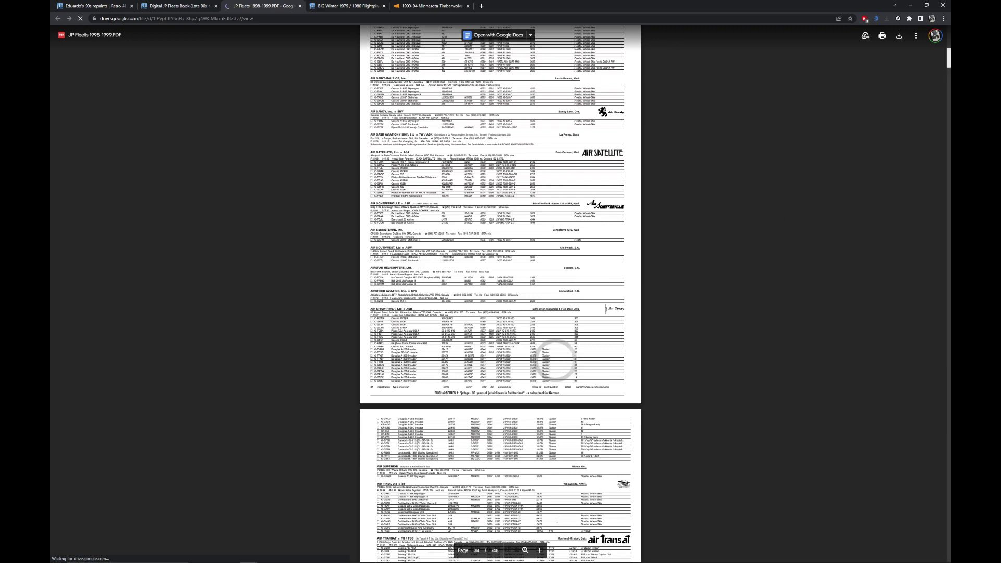
click(540, 551)
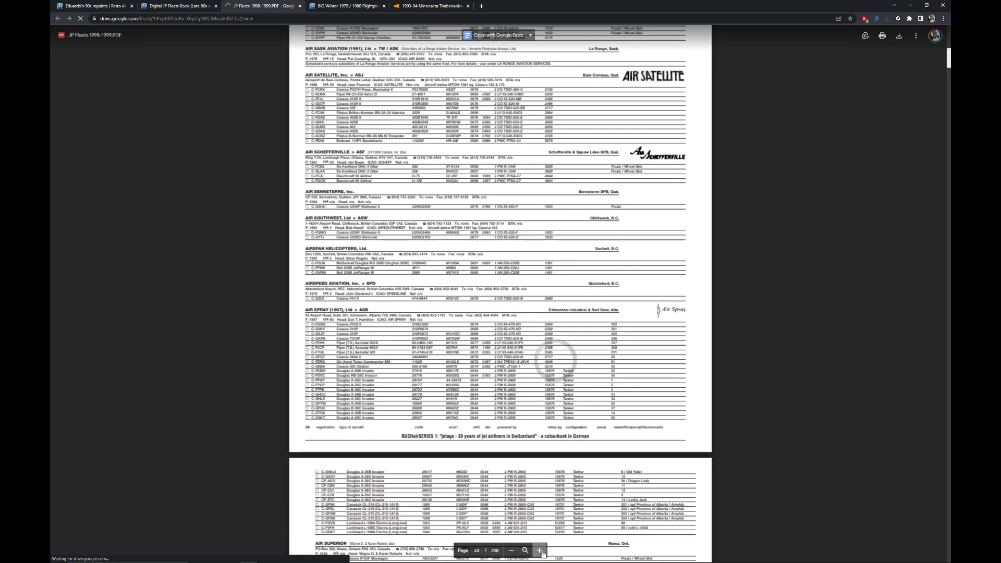
click(540, 551)
scroll(602, 338, down, 5)
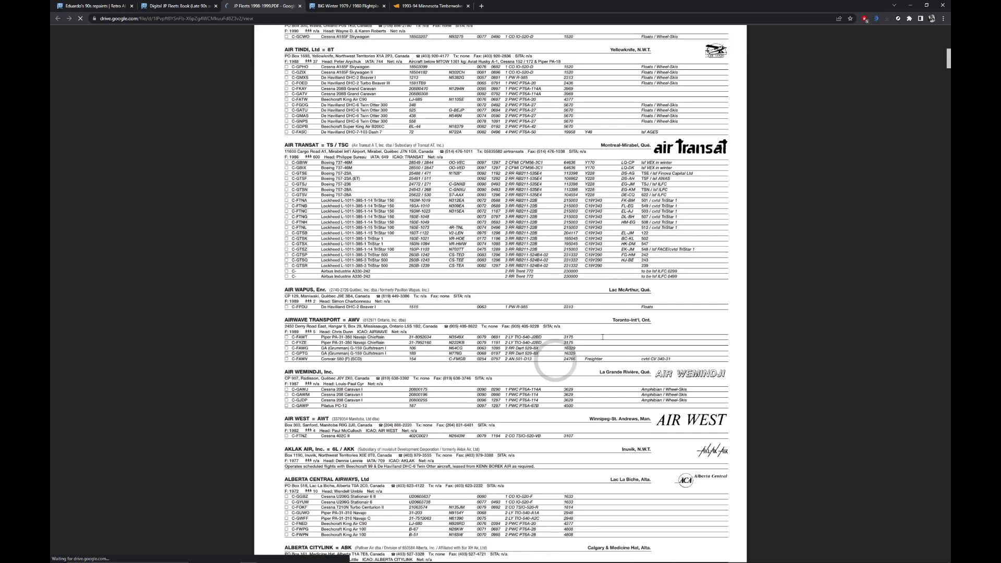
scroll(602, 337, down, 15)
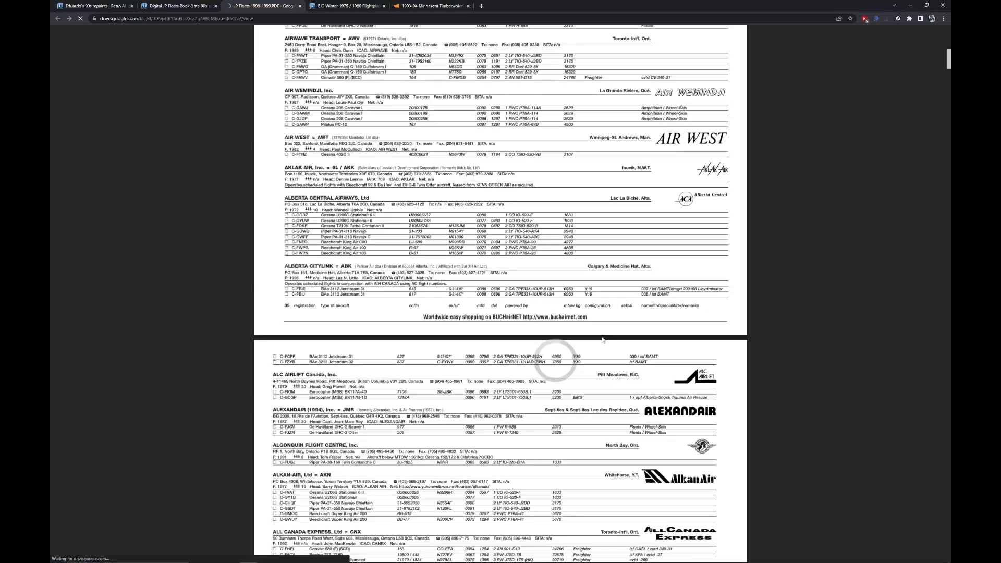
scroll(602, 337, down, 15)
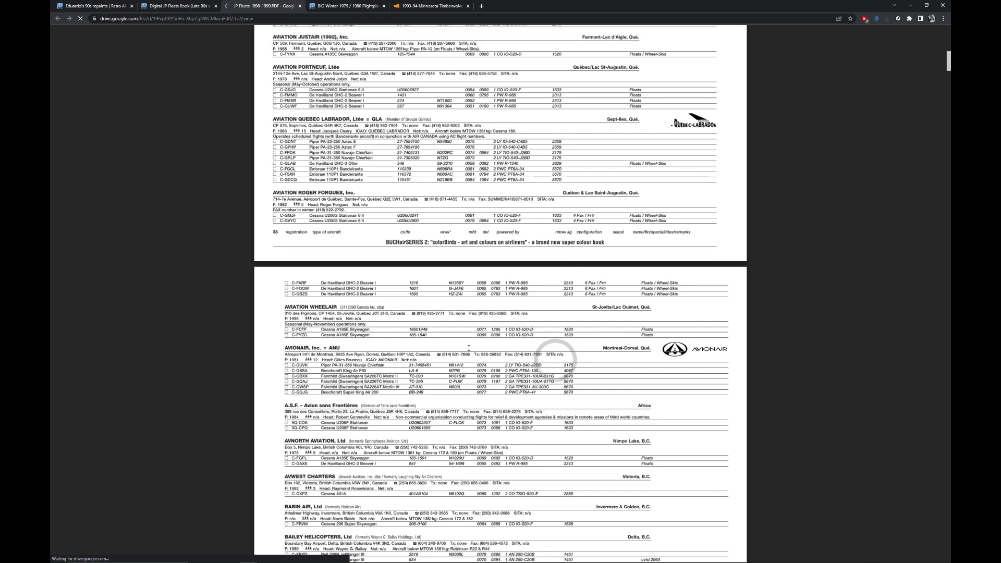
scroll(555, 359, up, 5)
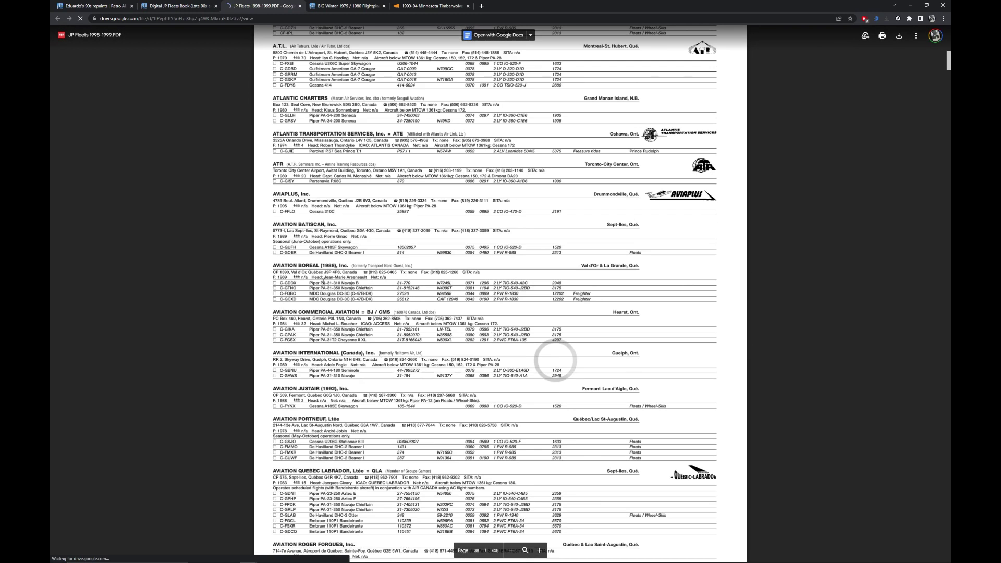
scroll(359, 389, up, 8)
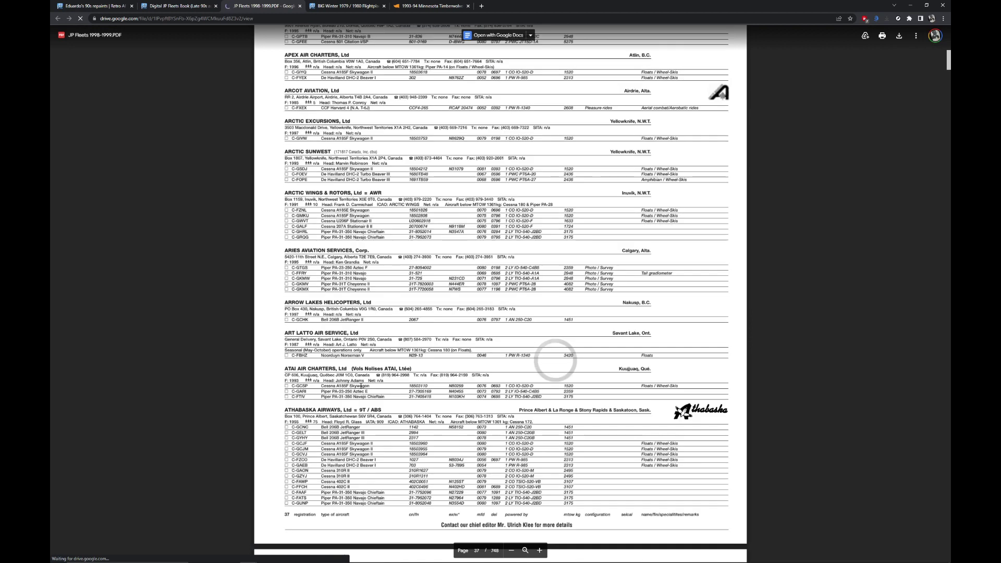
Step: Jump ahead in the JP Fleets 1998-1999 PDF to the US airlines around page 300 and locate the Comair entry
drag(949, 60, 949, 243)
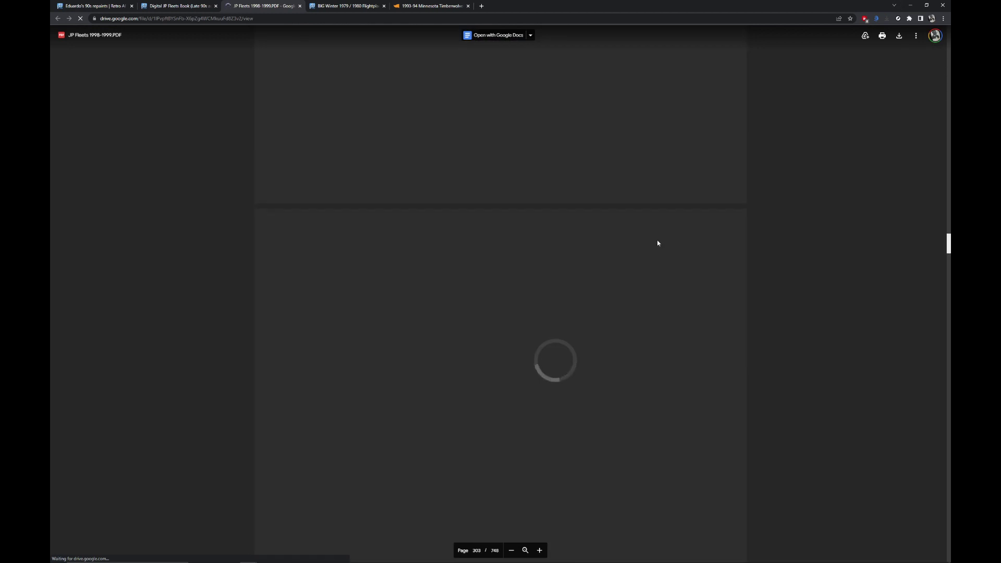
scroll(642, 236, up, 3)
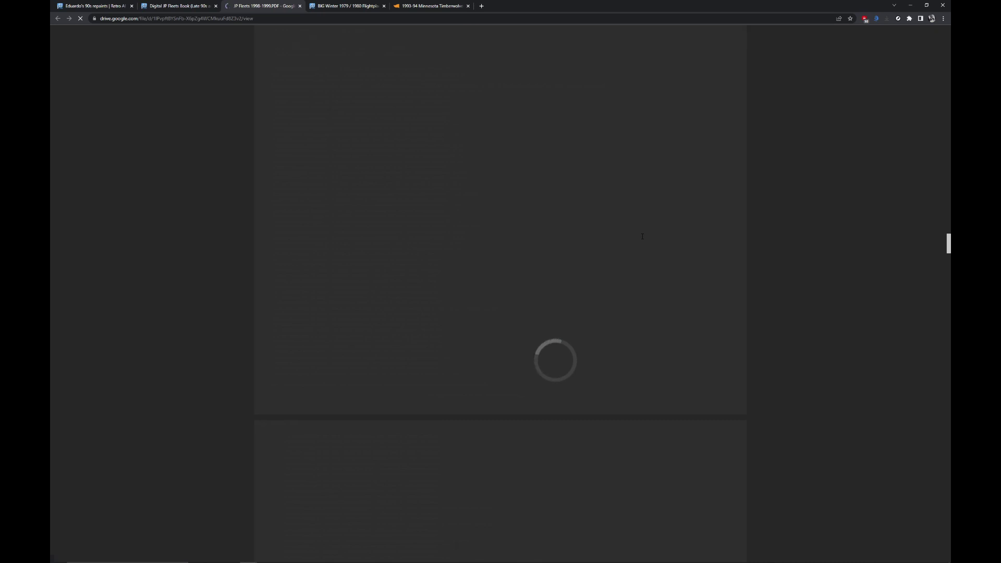
scroll(642, 237, down, 1)
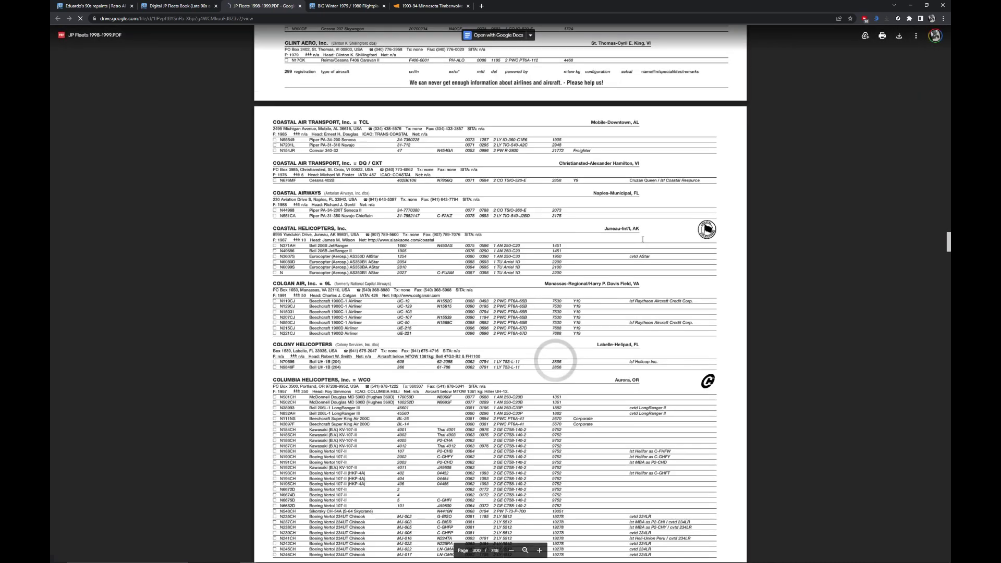
scroll(491, 252, down, 5)
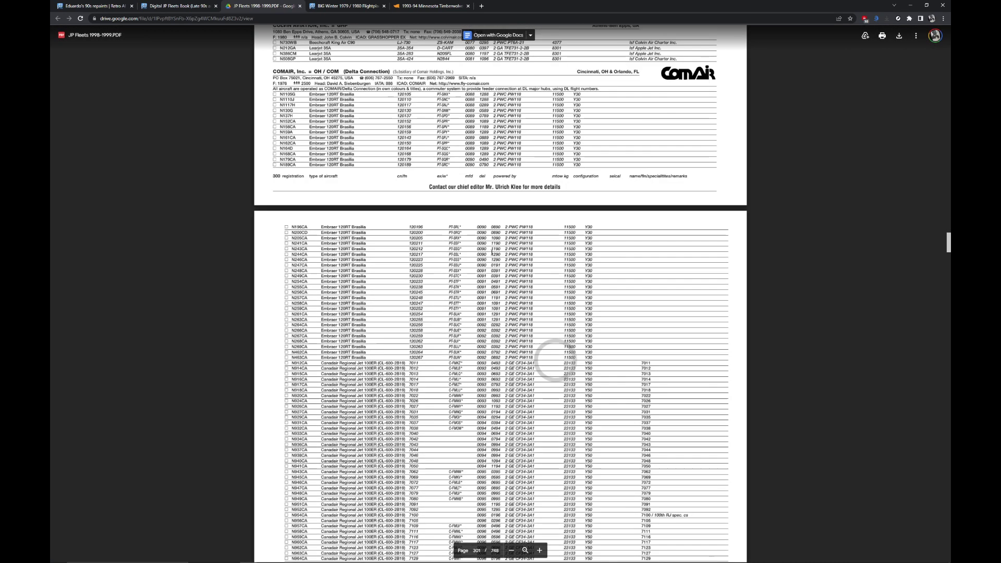
scroll(264, 361, down, 1)
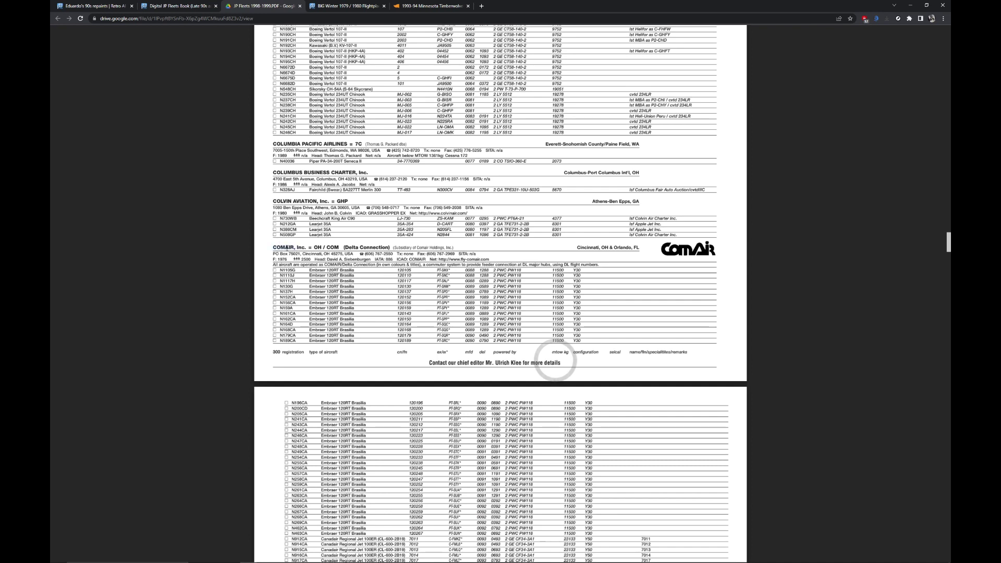
Step: Examine the header details of the Comair and Colvin Aviation entries, including airline name, codes, affiliation, callsign and contact line
double_click(317, 247)
drag(324, 247, 340, 248)
click(341, 249)
drag(397, 259, 416, 259)
click(425, 259)
drag(355, 213, 388, 213)
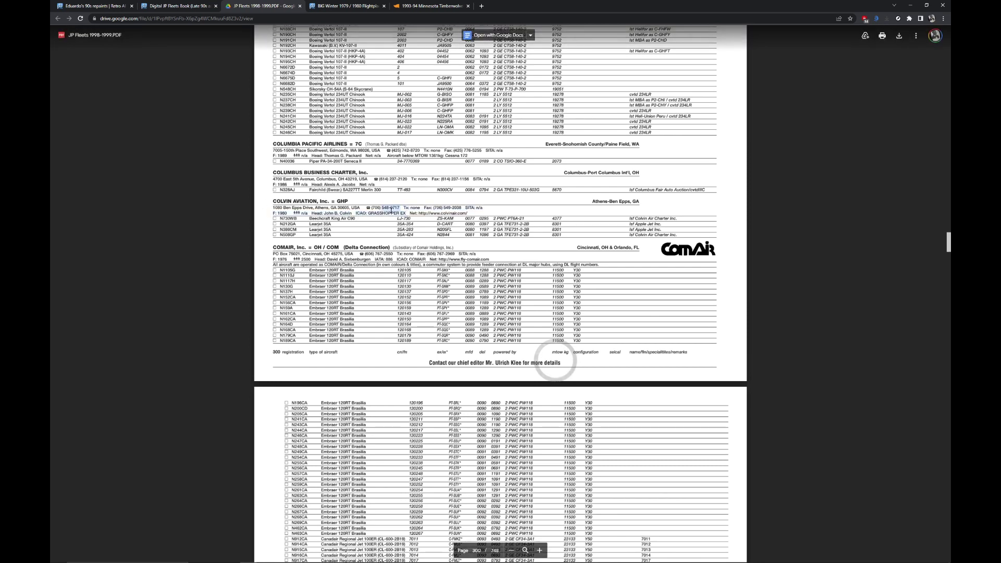
double_click(391, 208)
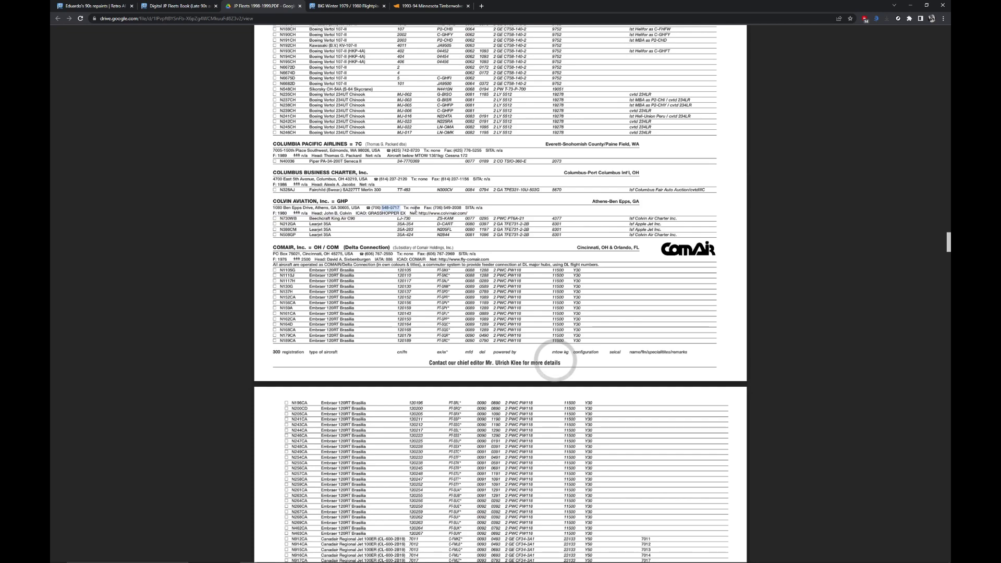
click(415, 209)
Step: Examine Comair's Brasilia and Canadair Regional Jet fleet list on pages 300-301, including the special-colors and delivery remarks
scroll(412, 243, down, 6)
scroll(411, 243, up, 6)
scroll(397, 244, down, 7)
drag(641, 340, 689, 340)
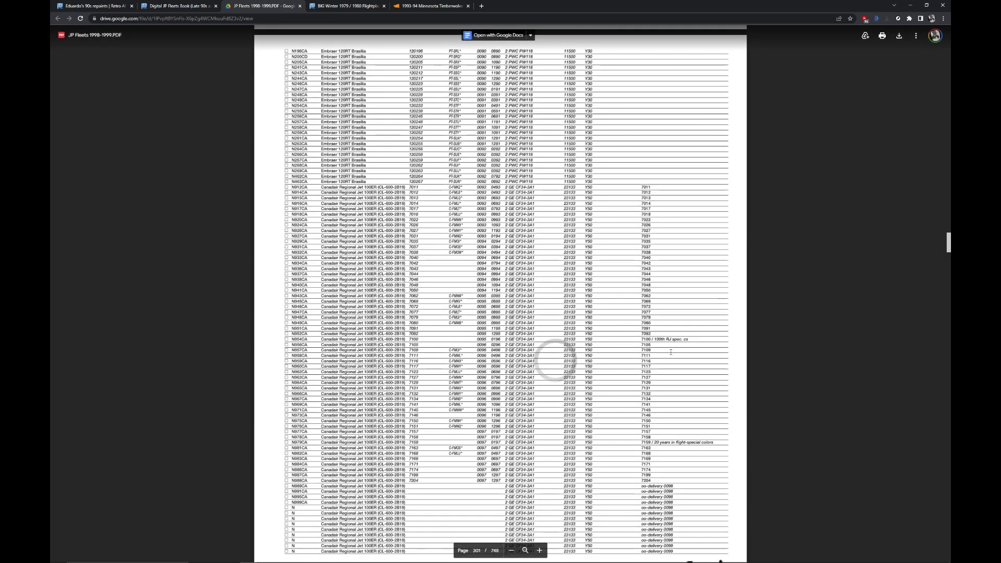
click(572, 459)
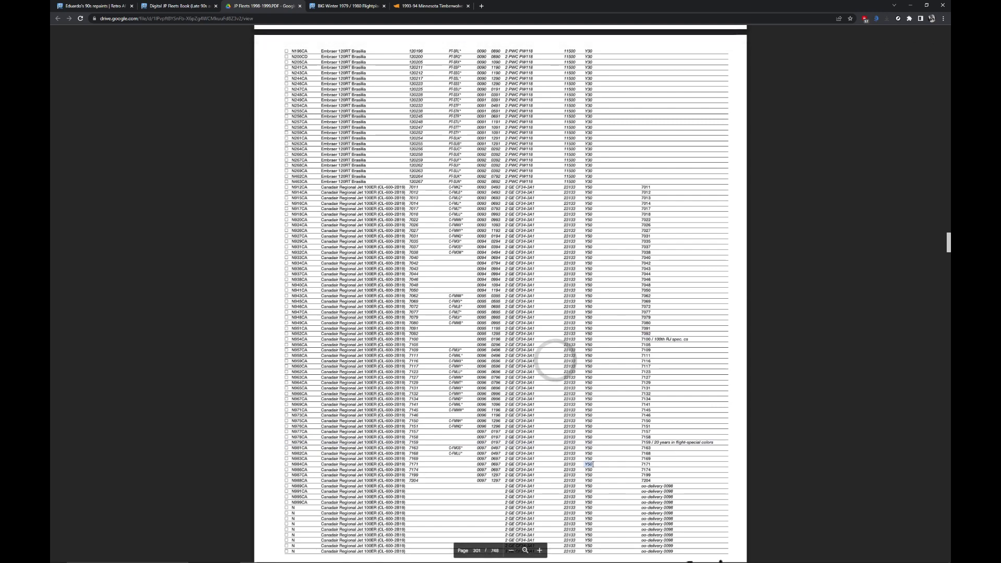
scroll(305, 384, up, 5)
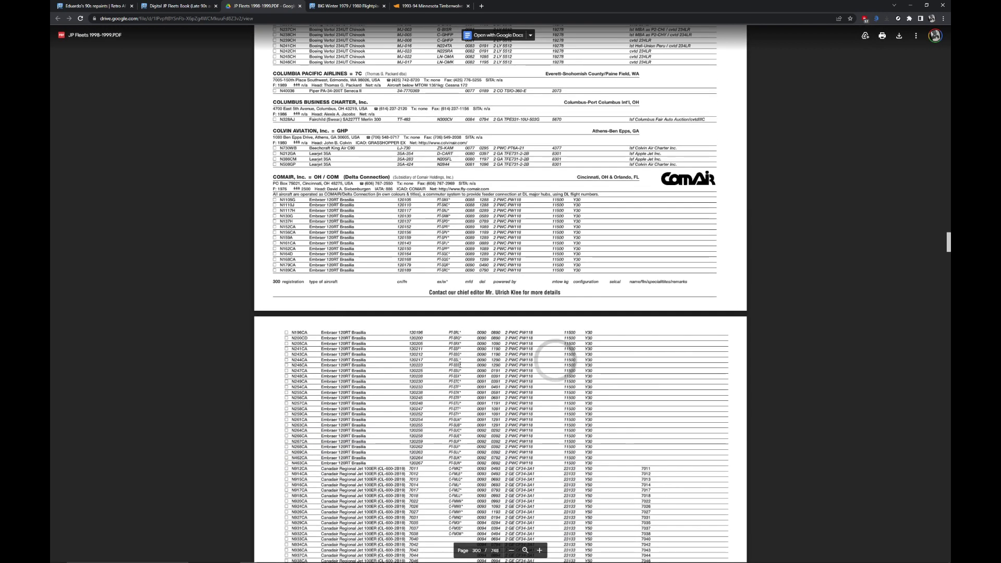
scroll(458, 357, down, 7)
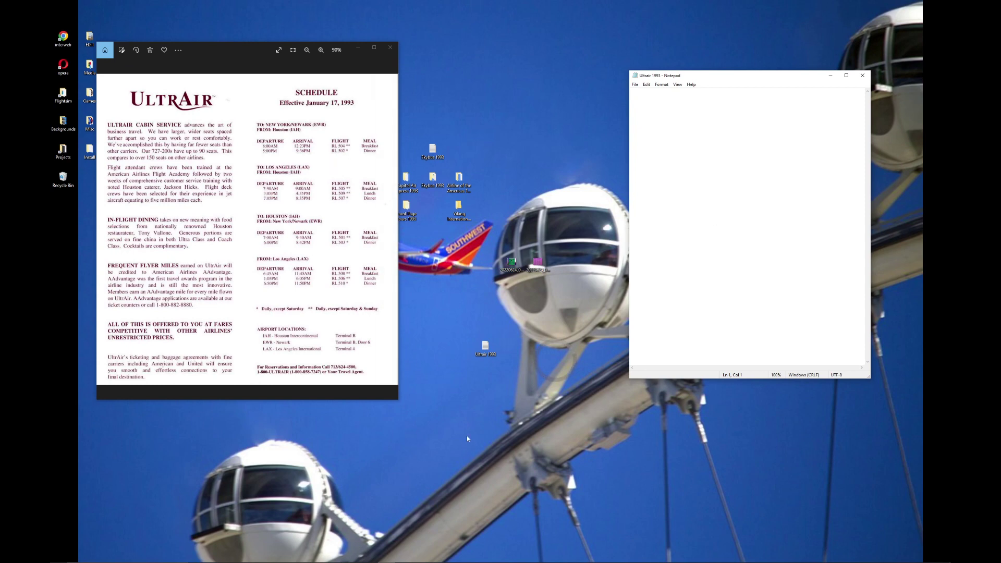
Step: Bring up the MRAI FlightPlans Compiler to view its window, and minimize it again
mouse_move(349, 557)
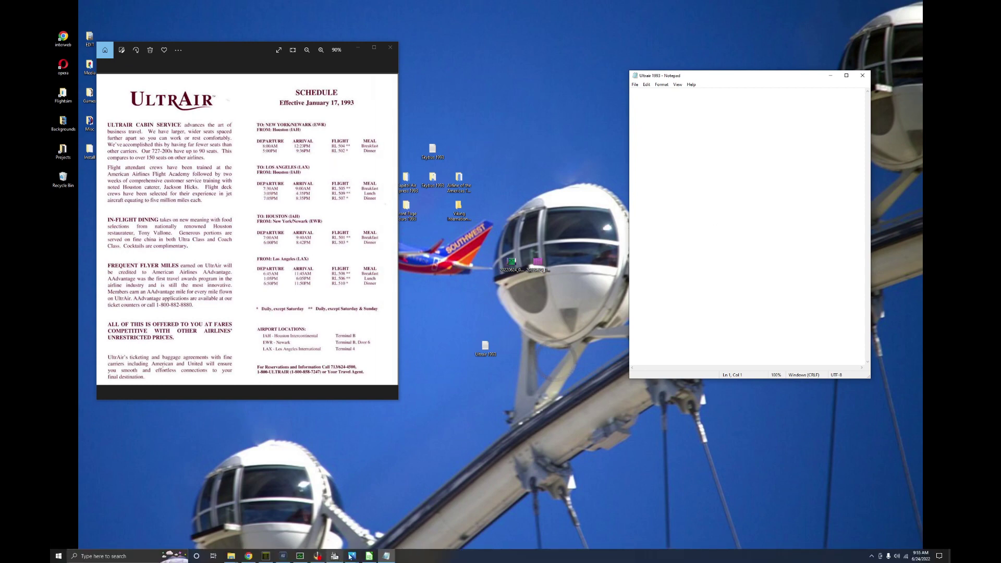
click(299, 556)
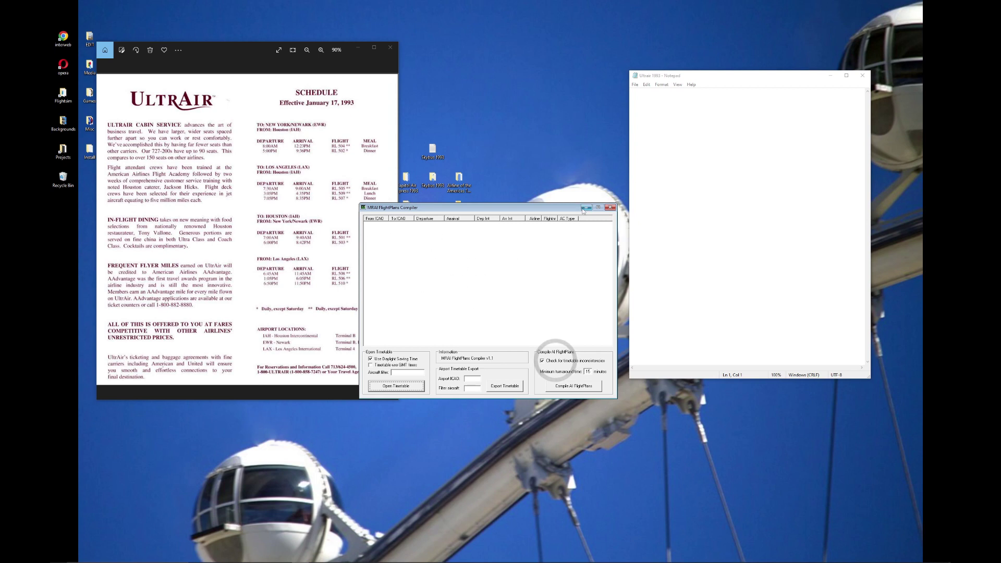
click(585, 208)
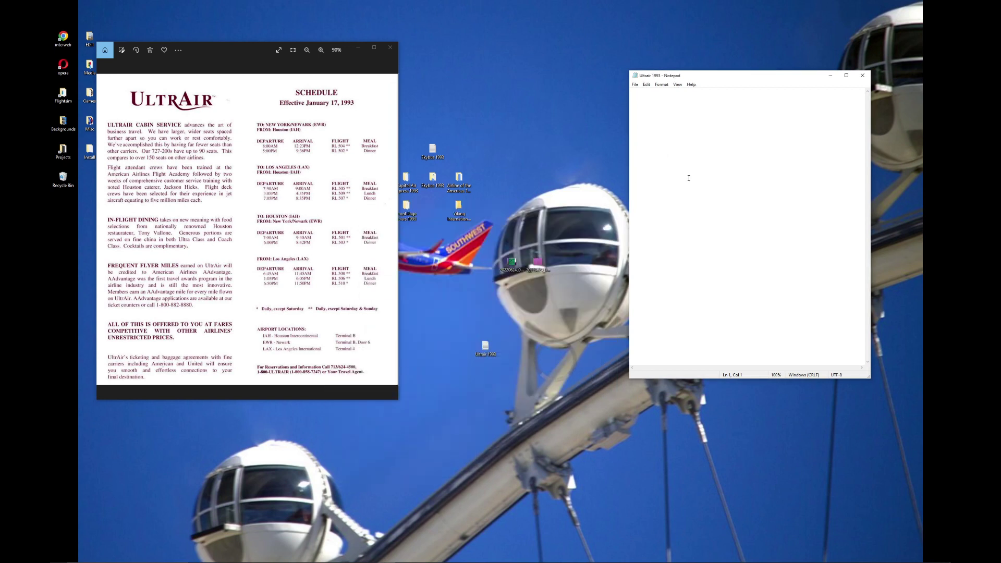
Step: With word wrap on, write the format line "2 letter code (IATA);flight #;origin;destination;departure time;arrival time;days of the week;aircraft type" in the Ultrair 1993 file
text(2 letter code (IATA);flight)
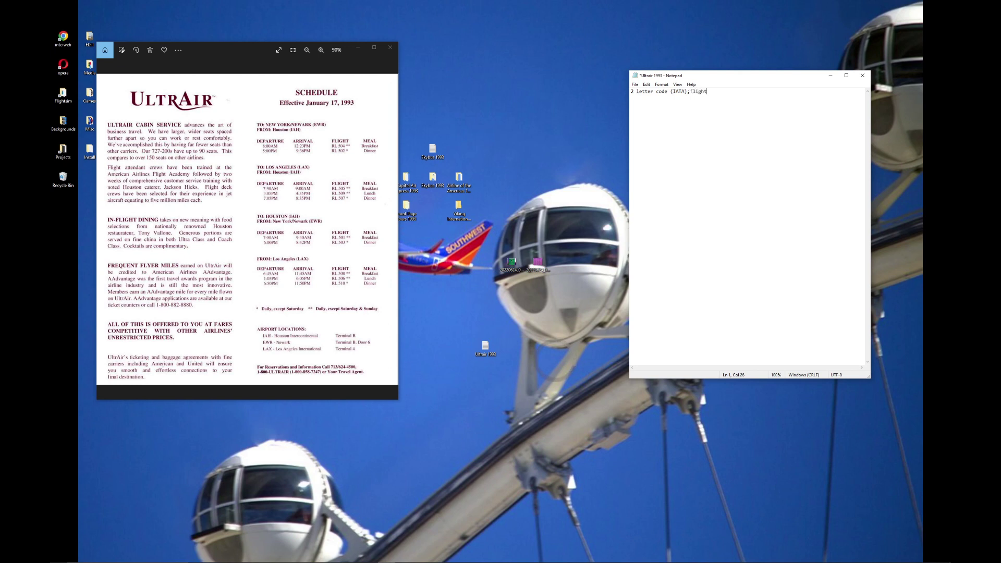
text( #;origin;destination;departure time;arrival time)
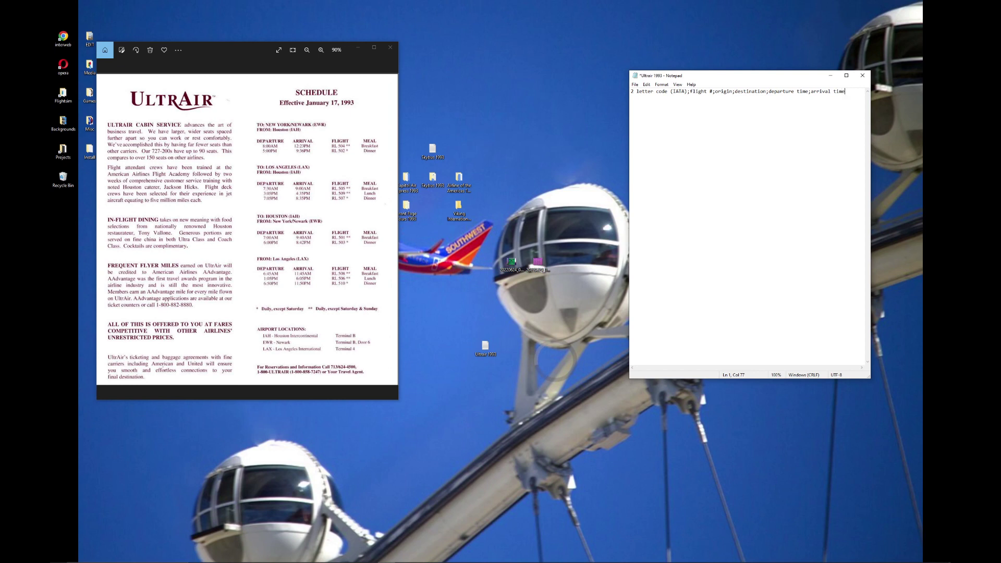
text(;days of the week)
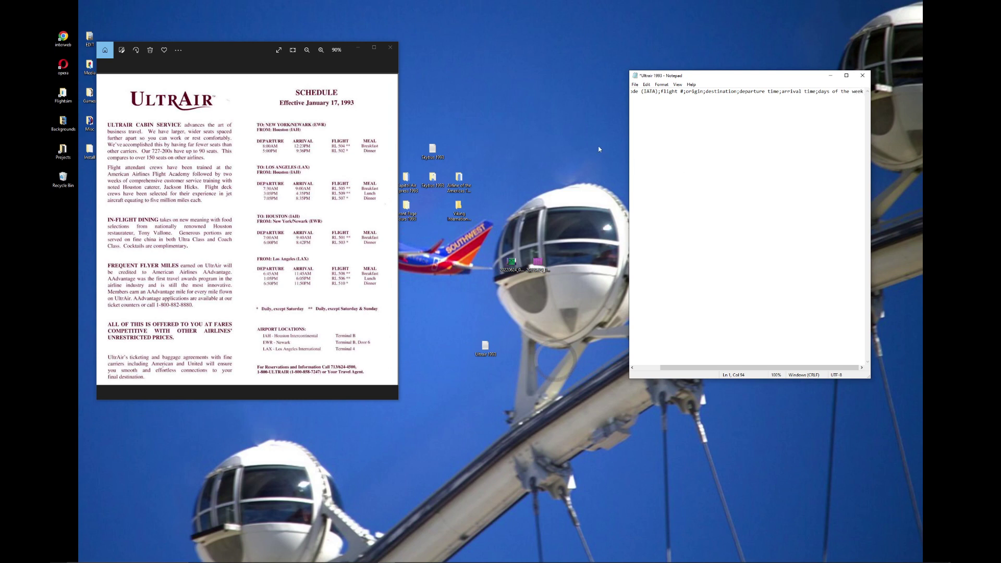
click(661, 84)
click(675, 92)
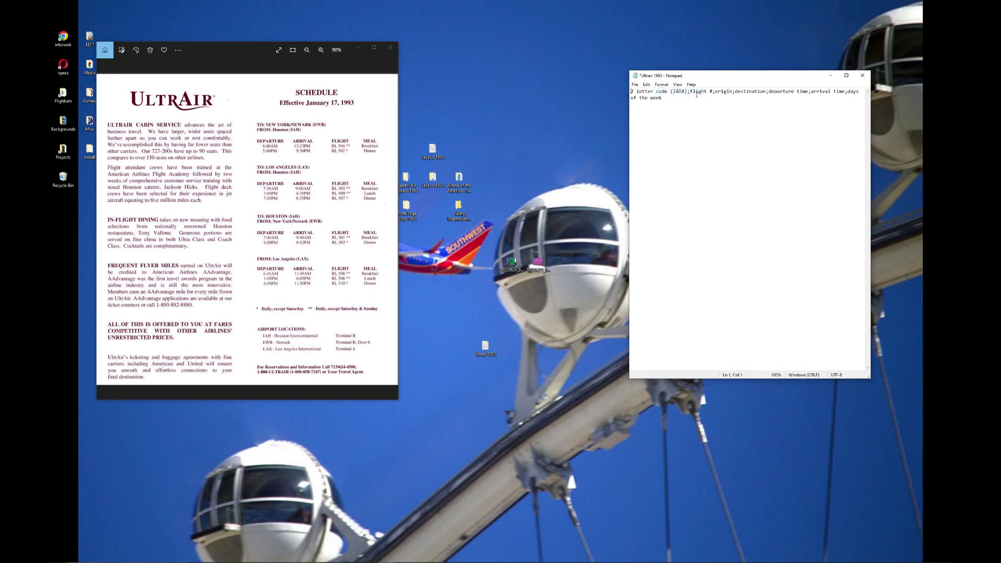
text(;aircraft type)
key(Return)
key(Return)
Step: Below the format line, start the first flight row as "RL;504;IAH;EWR;0800;1223;1234567;"
text(RL;504;)
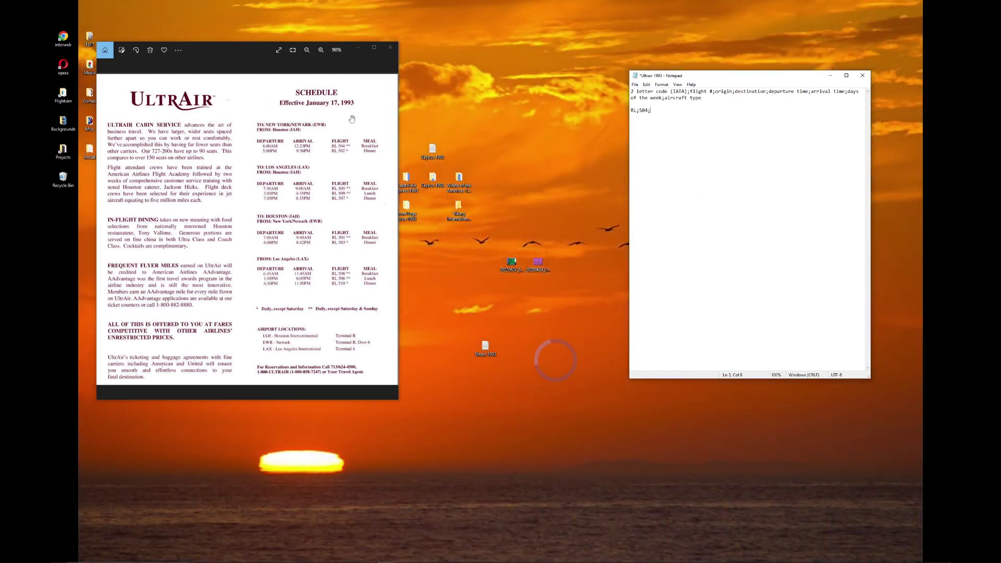
text(IAH;EWR;)
key(shift+Left)
key(shift+Left)
key(shift+Left)
key(shift+Left)
key(shift+Left)
key(shift+Left)
key(shift+Left)
key(shift+Left)
key(shift+Left)
key(shift+Left)
key(shift+Left)
key(shift+Left)
key(shift+Right)
key(shift+Right)
key(shift+Right)
key(End)
text(0800;1223;123454)
text(7;)
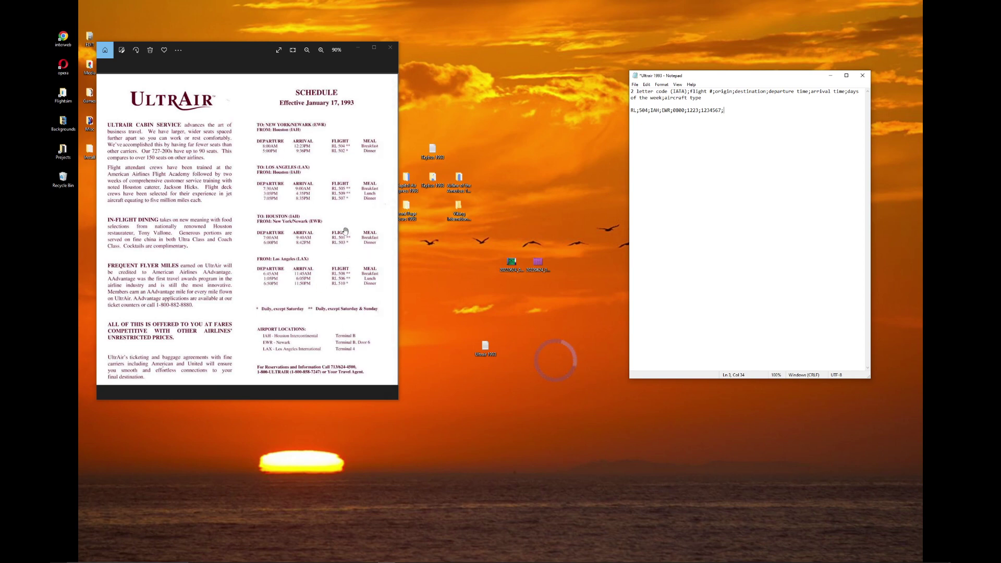
Step: Check the schedule's operating-day footnotes, complete the flight 504 row with days 12345 and aircraft type 72S, and save the file
scroll(345, 231, up, 3)
drag(330, 313, 271, 320)
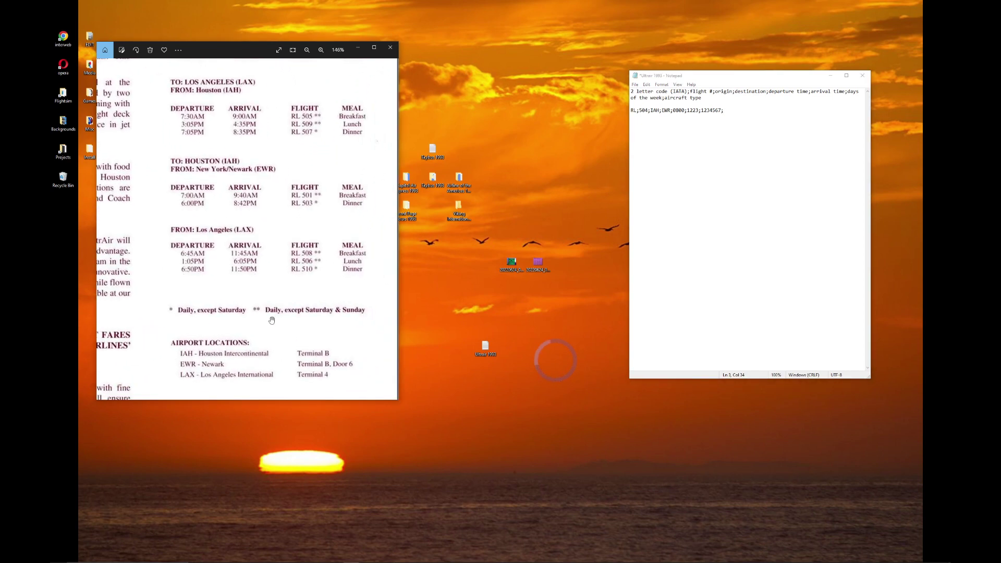
scroll(290, 284, down, 2)
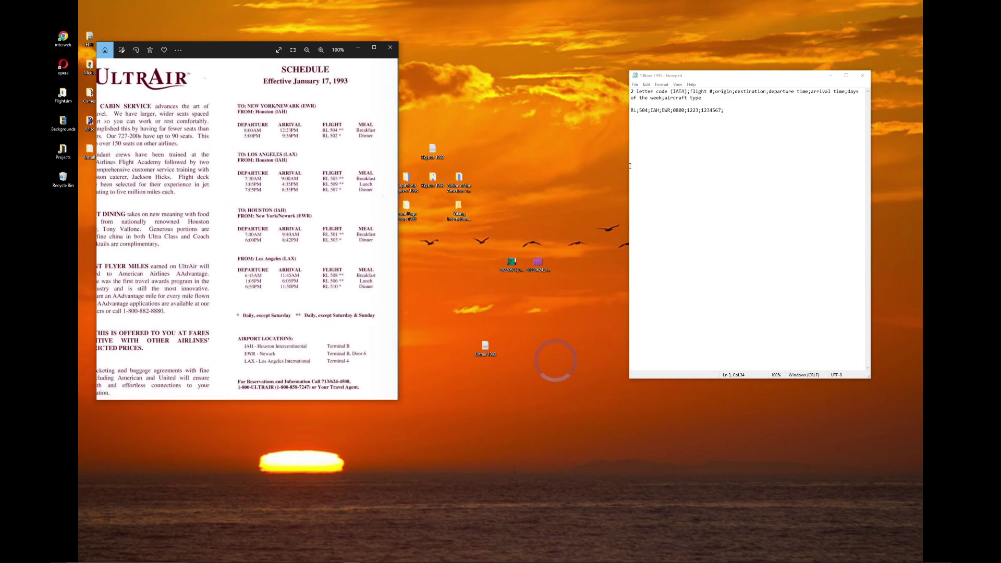
click(719, 109)
key(BackSpace)
key(BackSpace)
key(BackSpace)
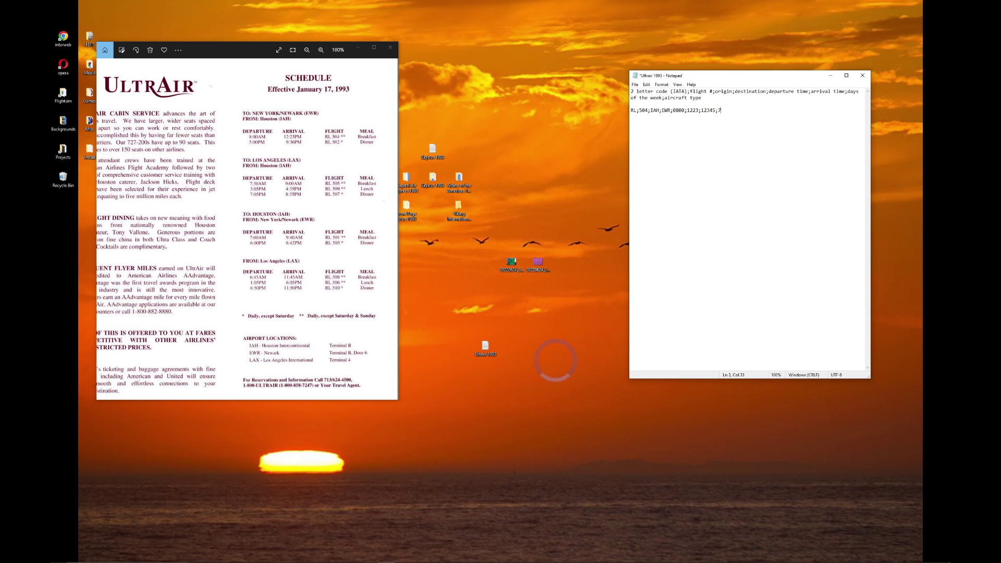
text(725)
key(ctrl+s)
Step: Add the second Houston-Newark flight row "RL;502;IAH;EWR;1700;2136;123457;72S", followed by a blank line
text(RL;502;IAH;EWR;0)
text(700)
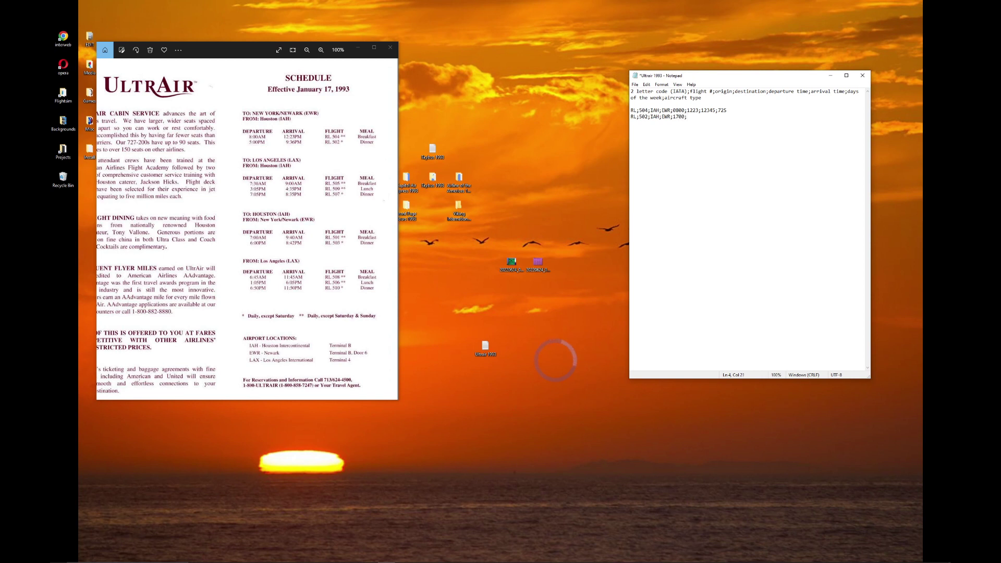
text(2136;123457;72S)
key(Return)
key(Return)
Step: Add the first Houston-Los Angeles flight row "RL;505;IAH;LAX;0730;0900;12345;72S" and save the file
text(505;IAH;LAX;)
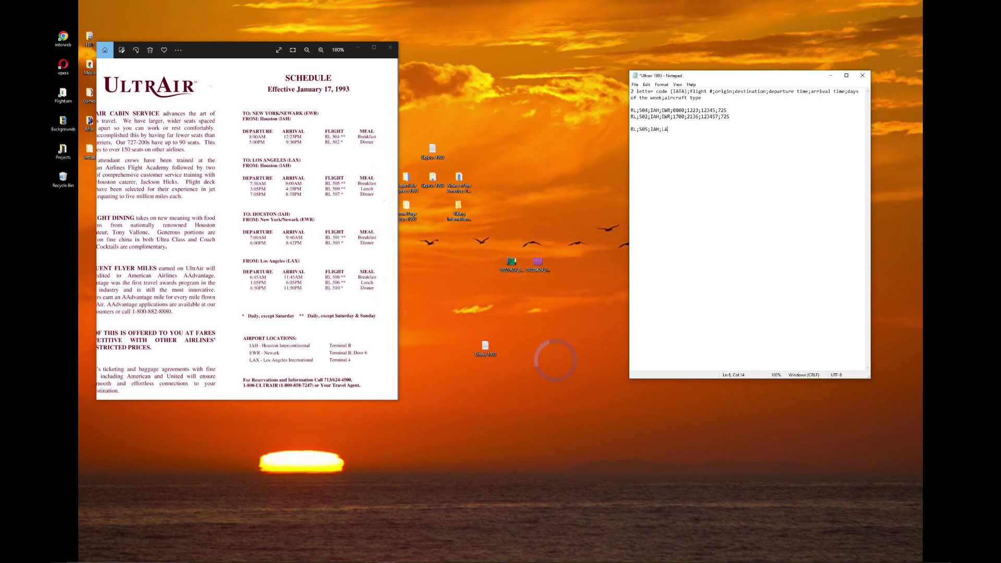
drag(674, 129, 647, 131)
click(677, 129)
key(ctrl+s)
text(0730;0900)
text(;)
text(12345;7)
text(2S )
Step: Add the second Houston-Los Angeles flight row "RL;509;IAH;LAX;1505;1643;12345;72S"
text(RL;)
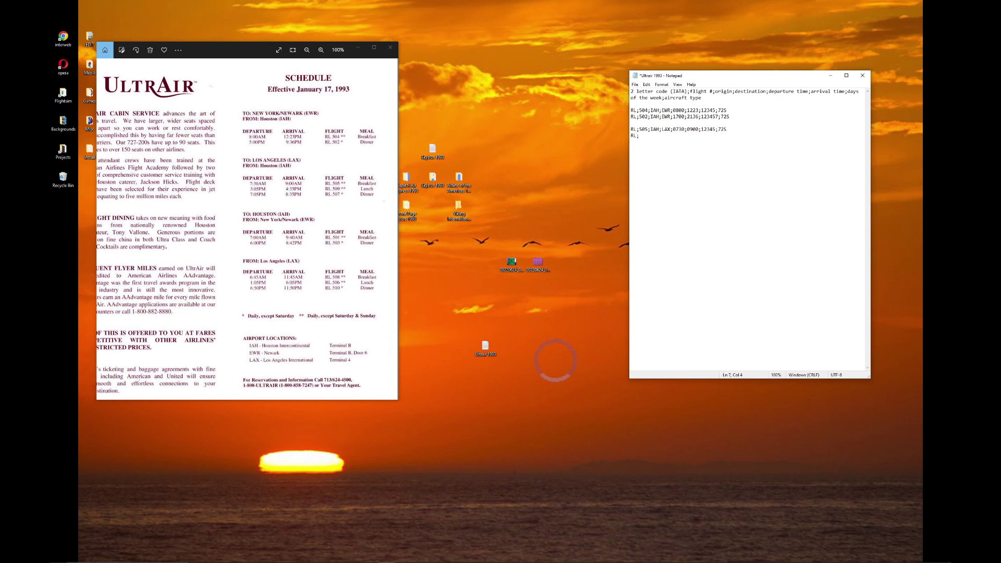
text(509;IAH;LAX;)
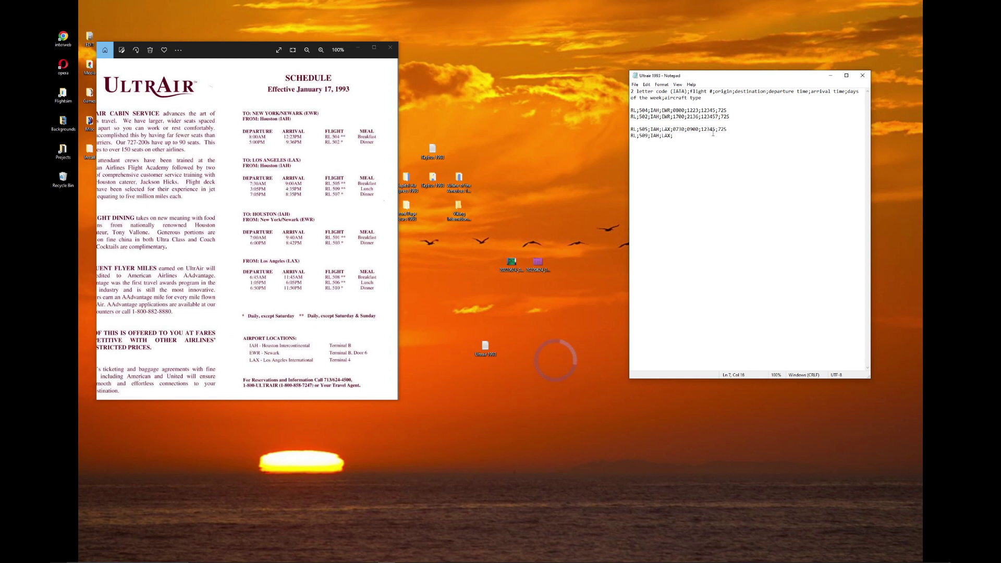
text(1505;1643;12345;72S)
key(Return)
Step: Add the third Houston-Los Angeles flight row "RL;507;IAH;LAX;1905;2035;123457;72S", followed by a blank line, and save the file
text(RL;507;IAH;LAX;)
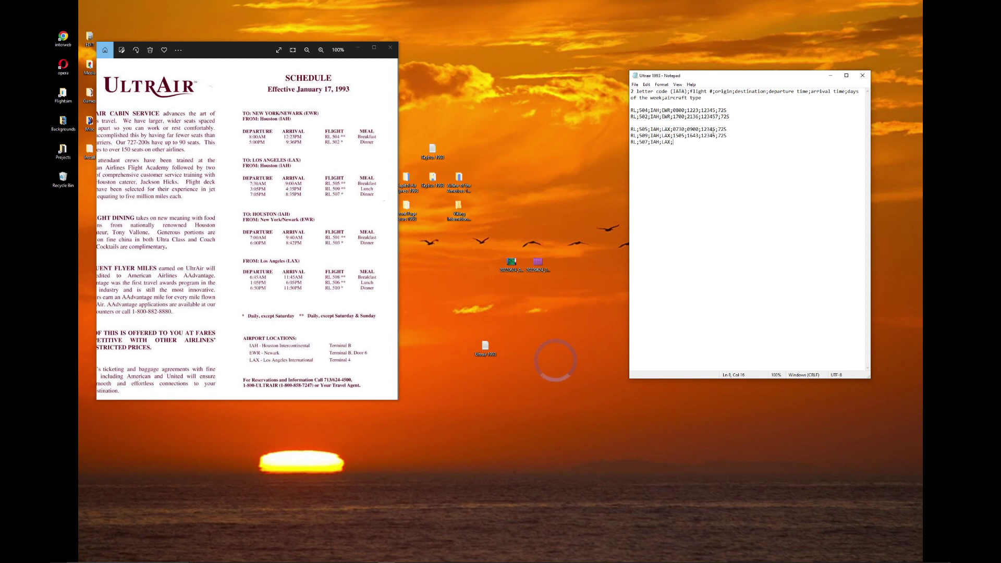
text(1905;2035;)
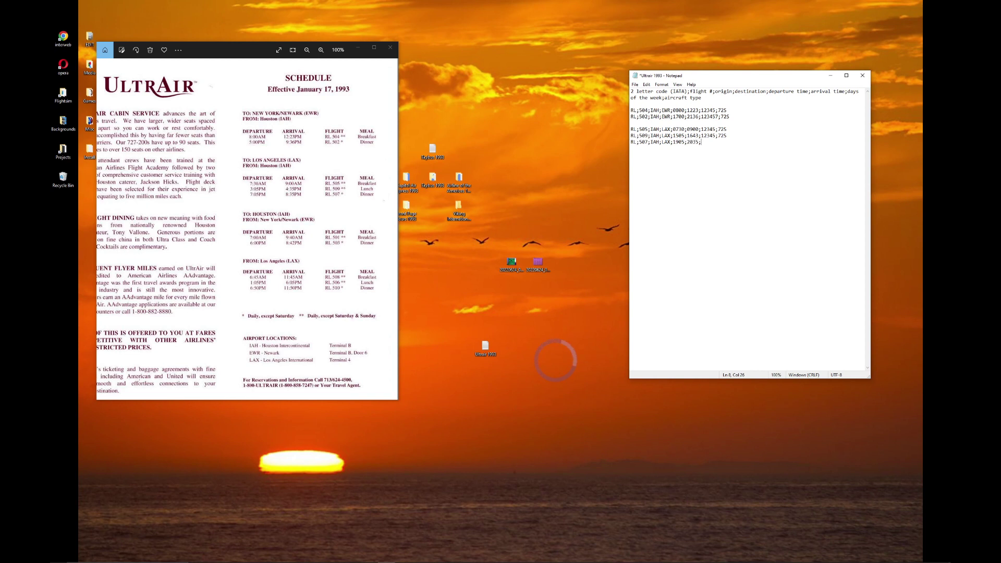
text(123457;72S)
key(Return)
key(Return)
key(ctrl+s)
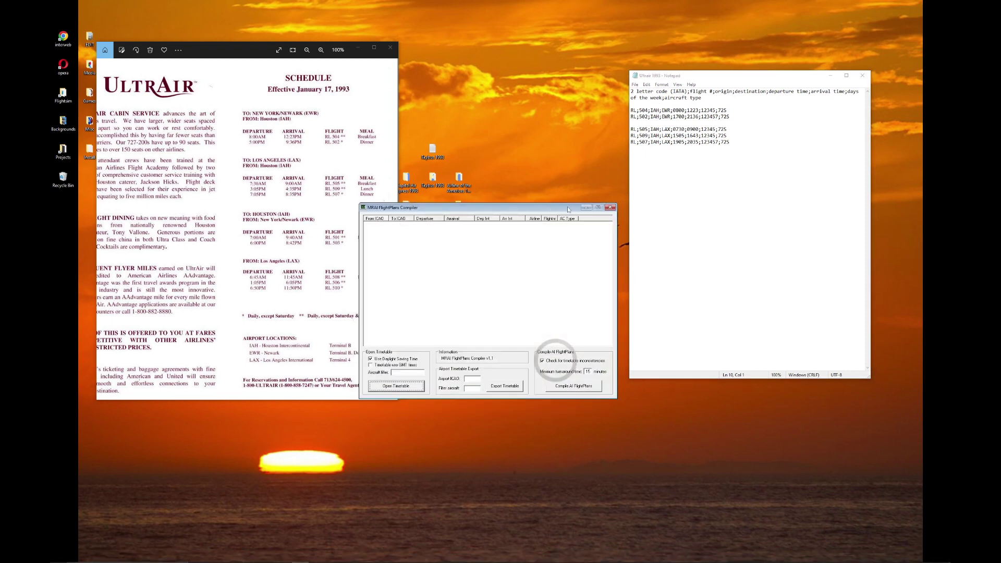
Step: Minimize the flightplans compiler, switch to ROUTE_CREATOR.xlsx in LibreOffice Calc, and arrange its window beside the UltrAir schedule
click(586, 207)
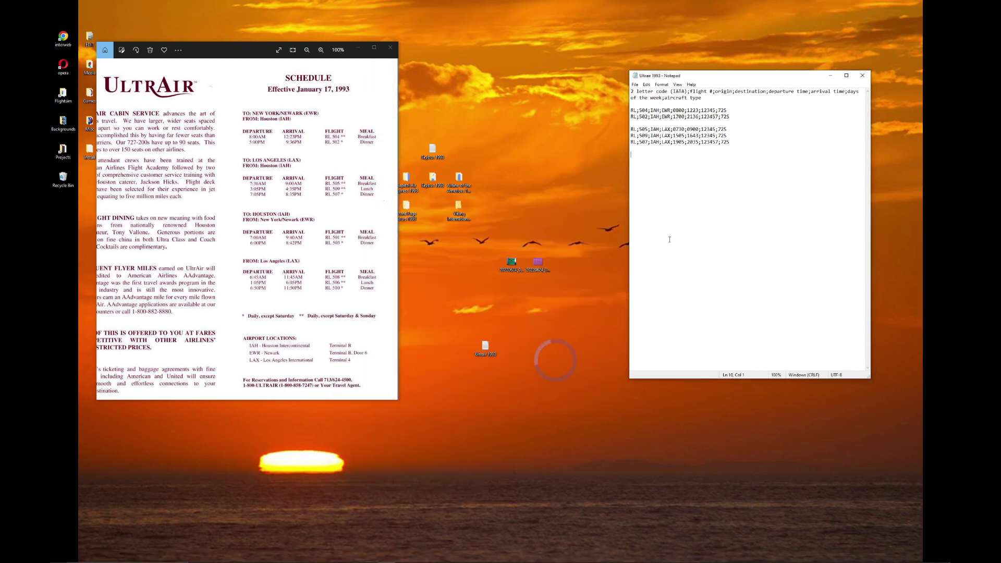
mouse_move(334, 560)
click(368, 555)
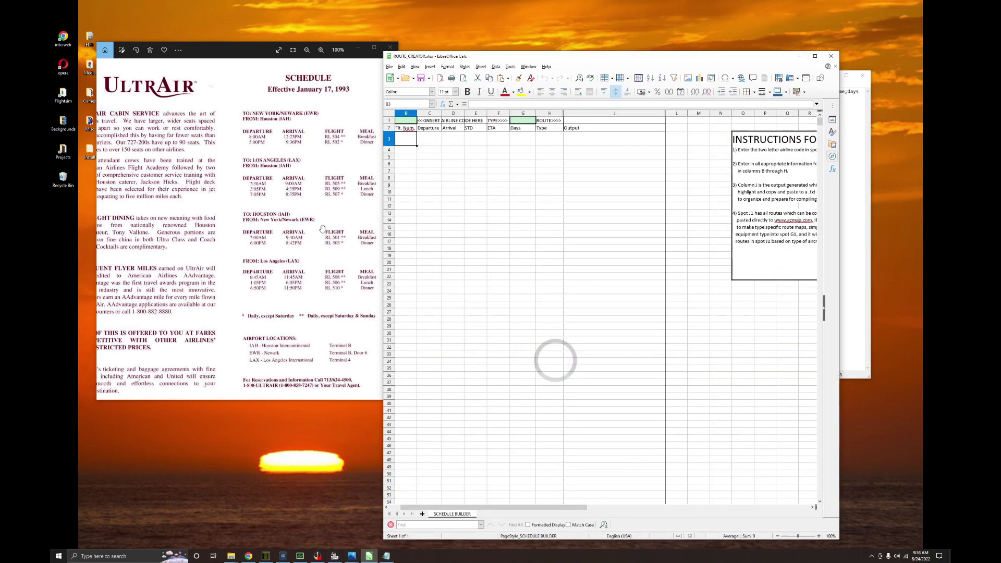
drag(514, 59, 500, 46)
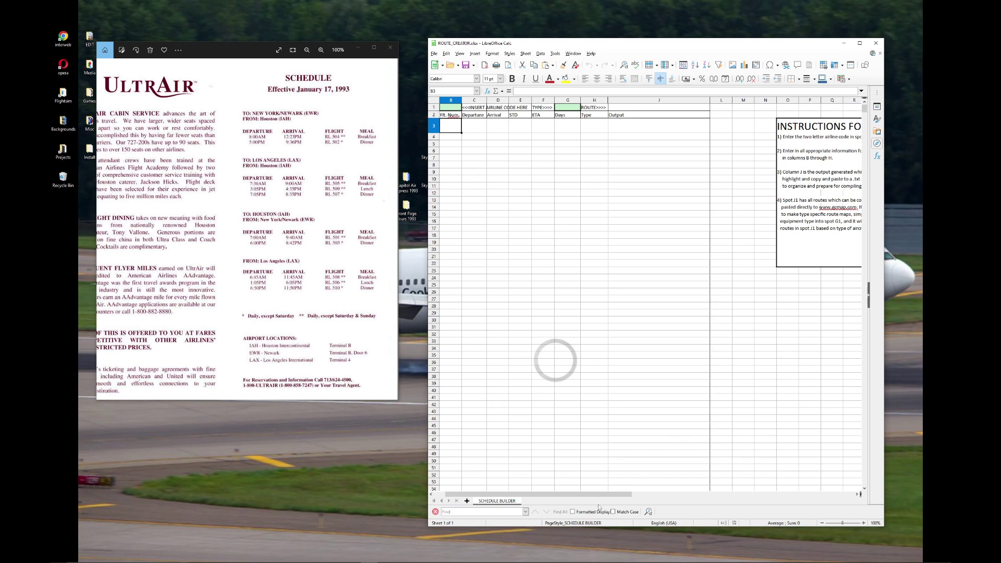
mouse_move(597, 495)
mouse_down()
mouse_move(639, 495)
mouse_move(588, 495)
mouse_up()
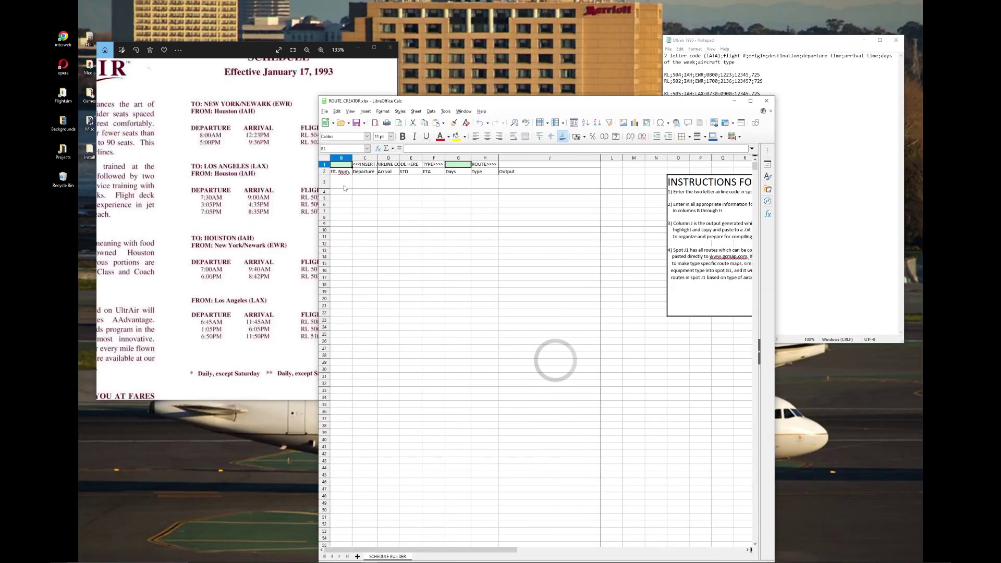
Step: Enter RL as the airline code in B1 and move the spreadsheet and schedule windows apart so the flight numbers are readable
text(rkl)
key(BackSpace)
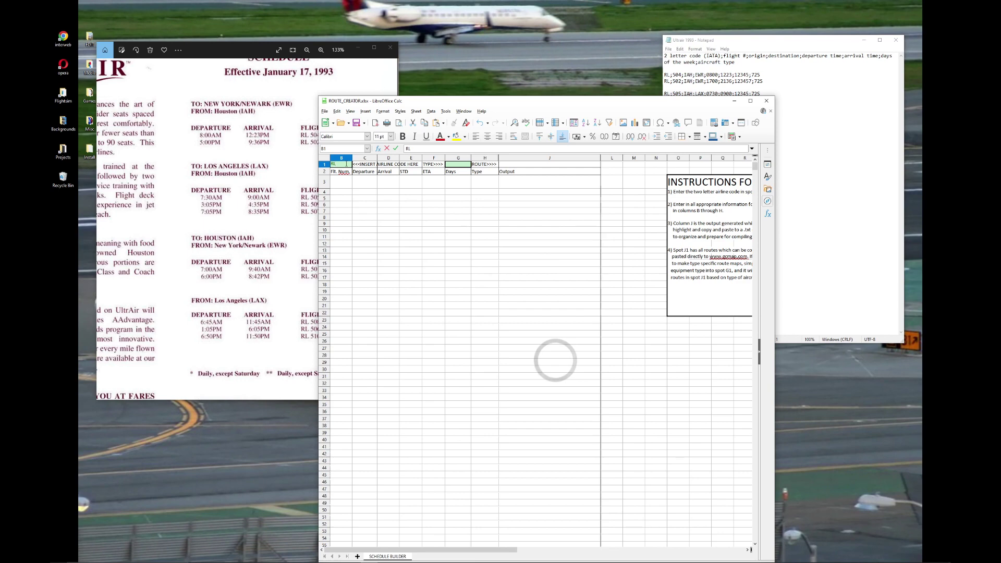
click(349, 182)
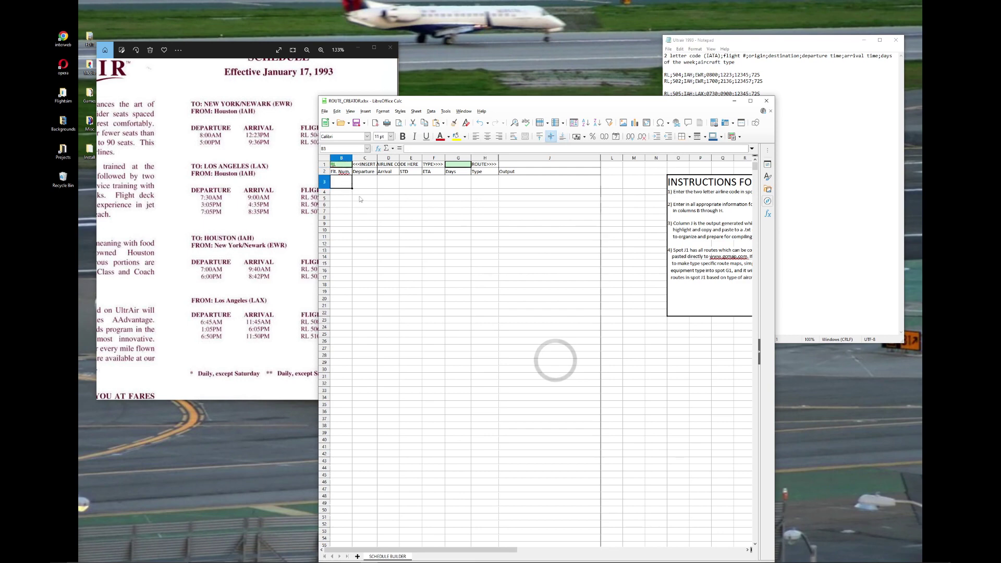
drag(402, 106, 443, 88)
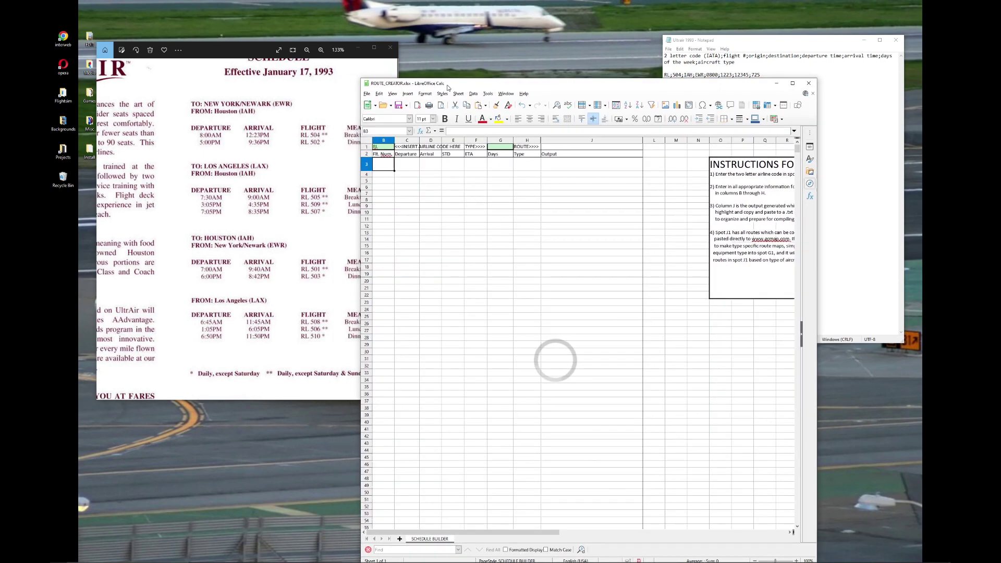
drag(278, 53, 230, 47)
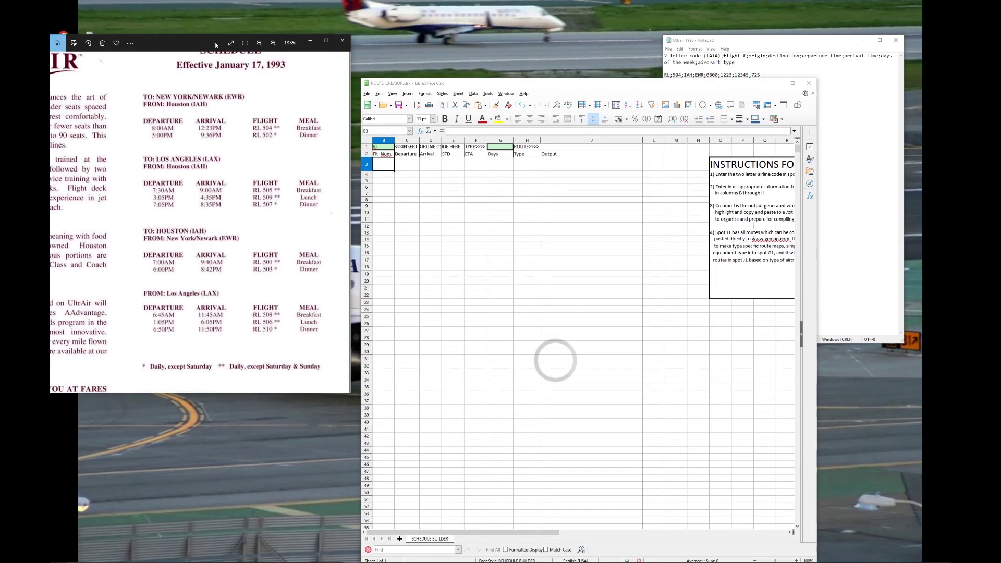
Step: Enter flight number 501 in the first flight row, B3
click(390, 159)
text(501)
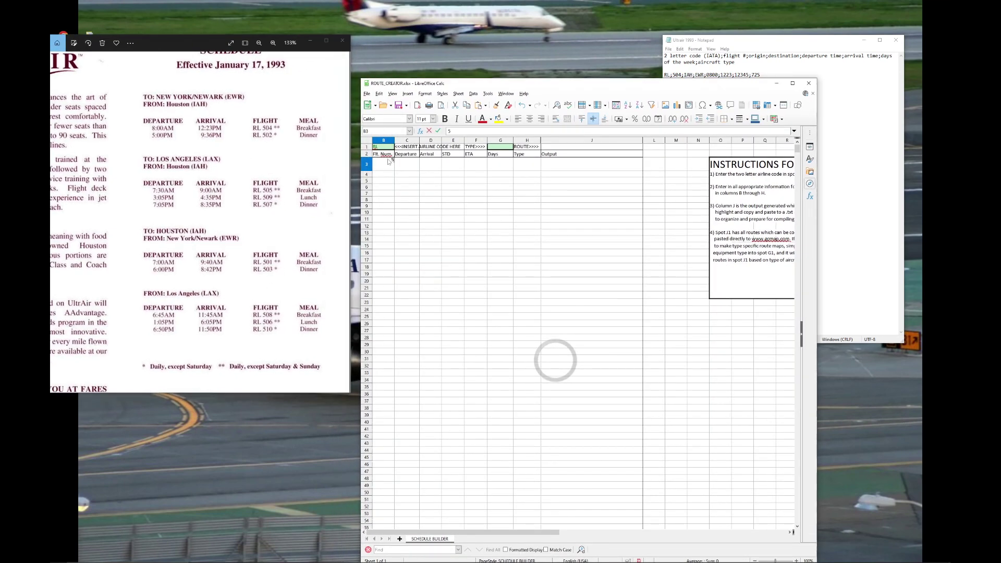
key(Tab)
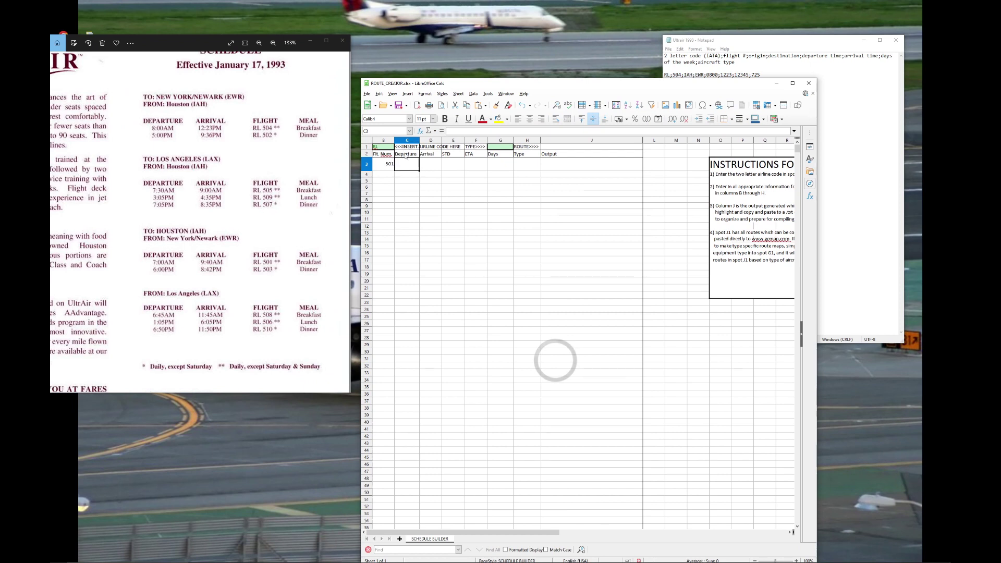
Step: Rename the Departure column header in C2 to Origin and save the workbook, keeping the Excel 2007-365 format
double_click(406, 154)
double_click(412, 155)
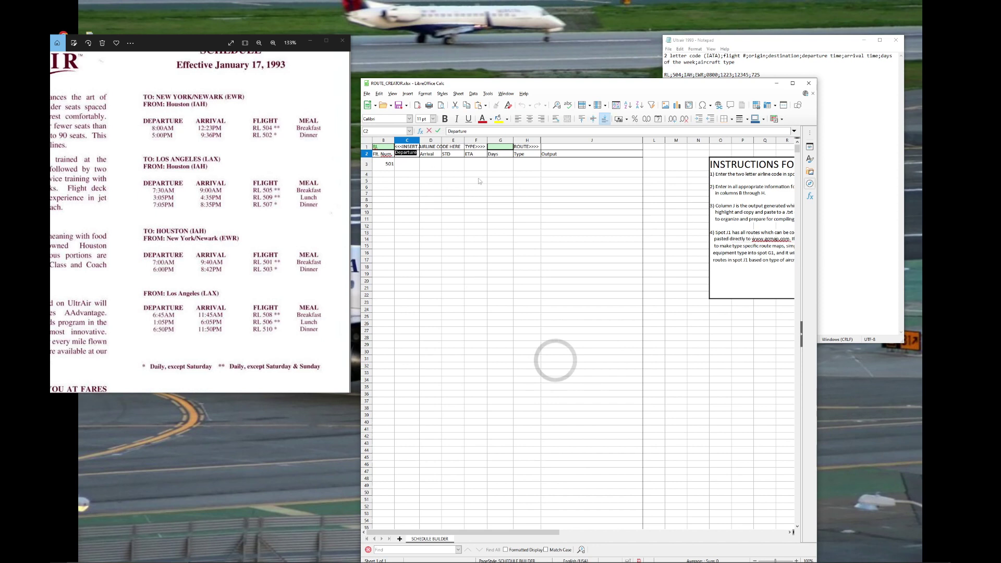
text(oRI)
key(Return)
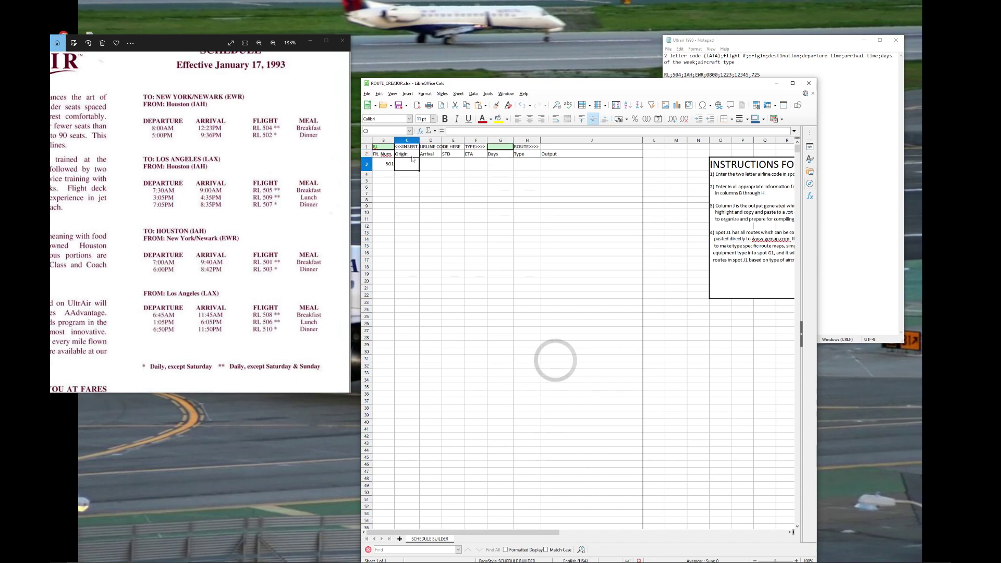
click(398, 105)
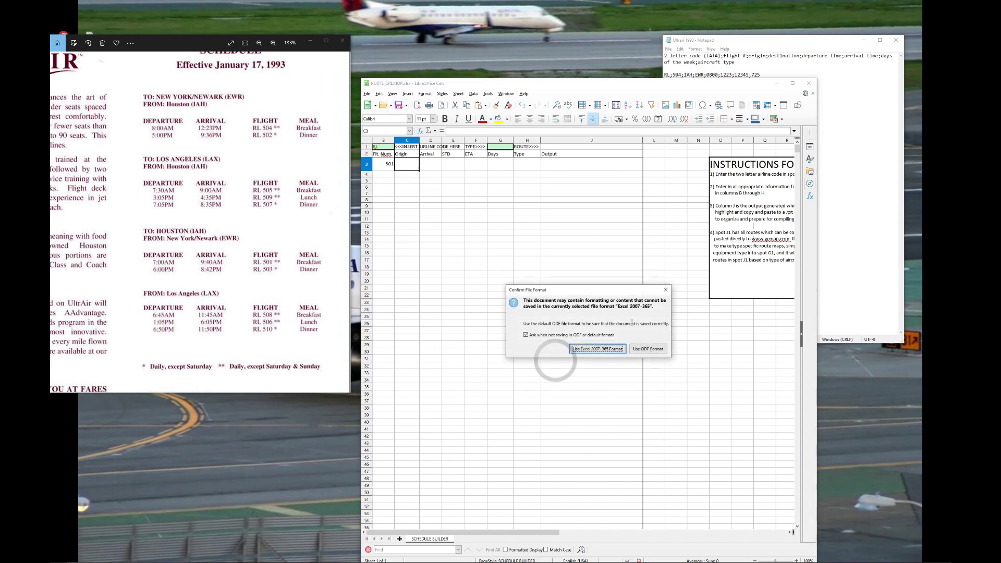
click(622, 354)
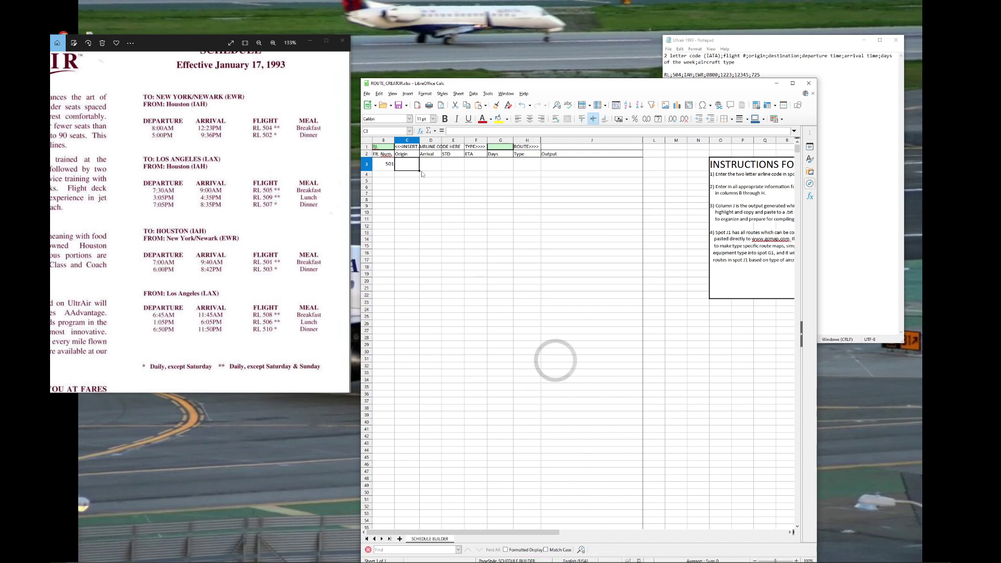
Step: Set flight 501's origin to EWR and its arrival airport to IAH in row 3
double_click(415, 167)
click(430, 168)
key(Left)
text(eWR)
key(Tab)
text(IAH)
key(Tab)
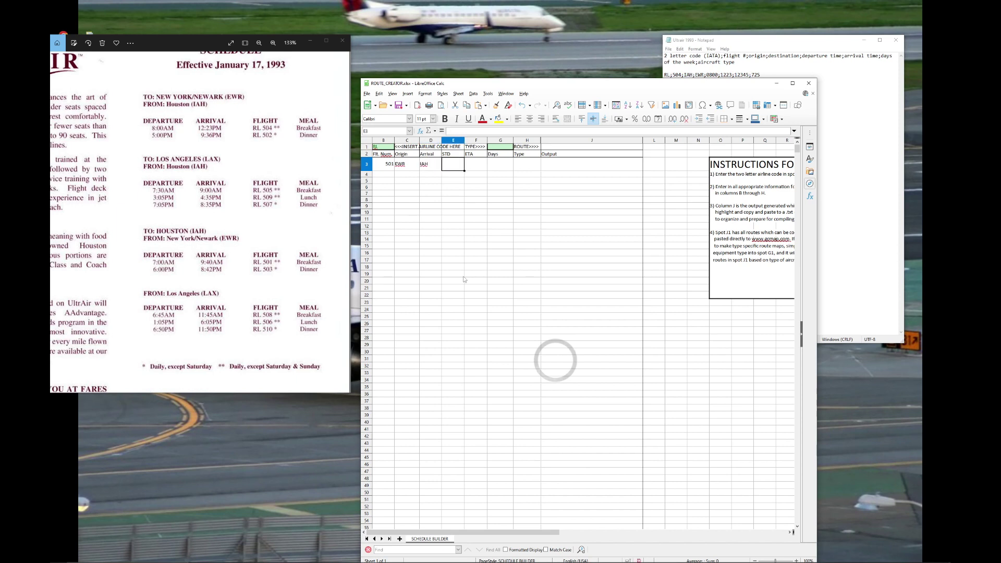
Step: Complete flight 501 with departure time 700, arrival time 940, days 12345 and aircraft type 72S
text(700)
key(Tab)
text(940)
key(Tab)
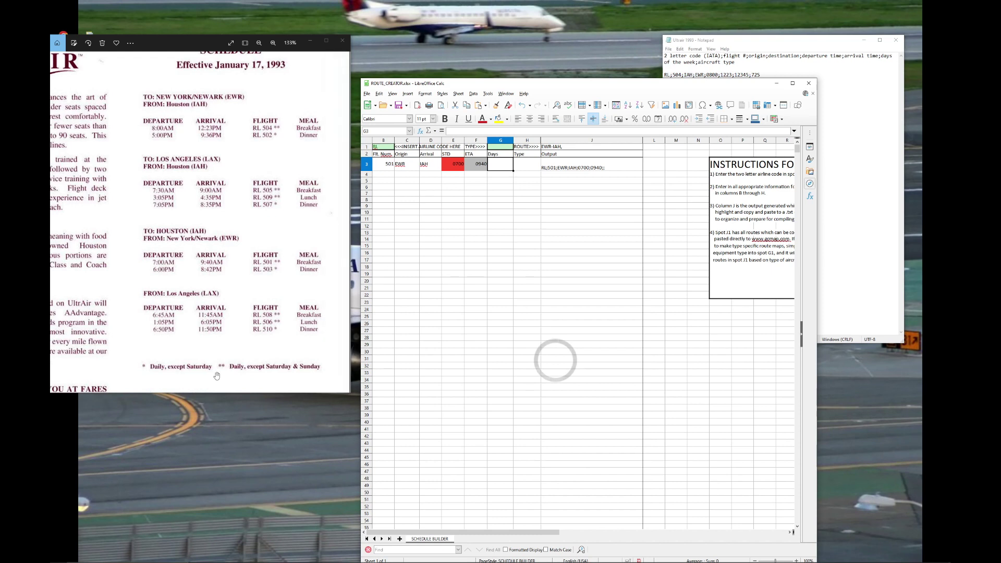
text(12345)
key(Tab)
text(72S)
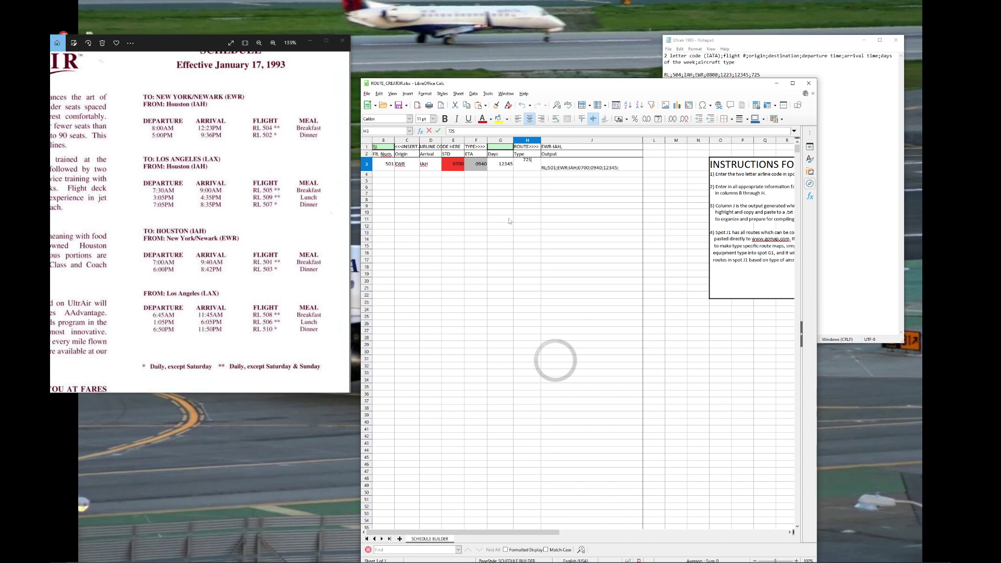
key(Return)
Step: Try to fill the aircraft type from row 3 down to row 13, and clear the filled cells
click(532, 166)
drag(540, 171, 541, 233)
click(540, 240)
drag(528, 175, 532, 234)
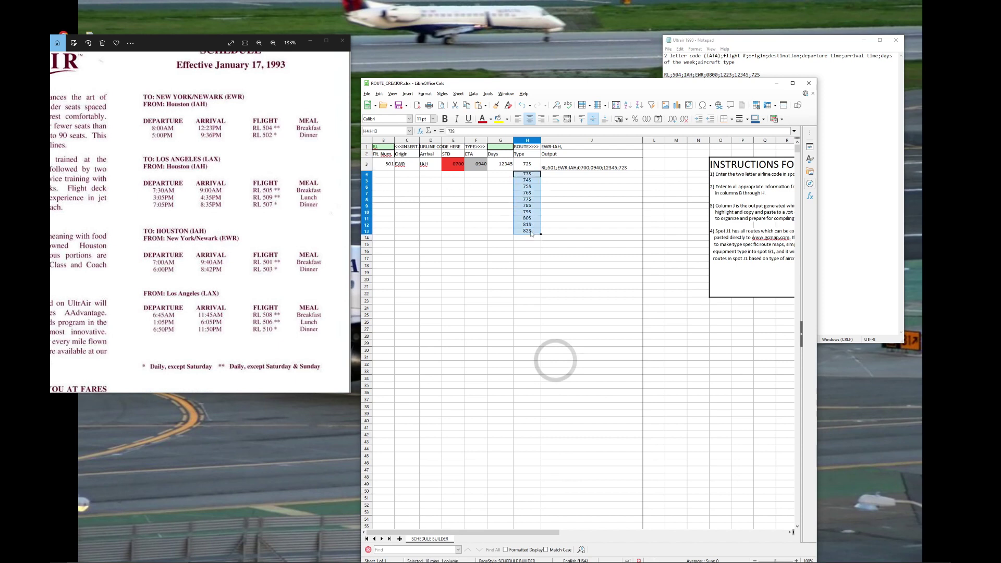
key(Delete)
Step: Copy the 72S aircraft type from H3 into each Type cell from row 4 to row 12
click(527, 163)
key(ctrl+c)
key(Down)
key(ctrl+v)
key(Down)
key(ctrl+v)
key(Down)
key(ctrl+v)
key(Down)
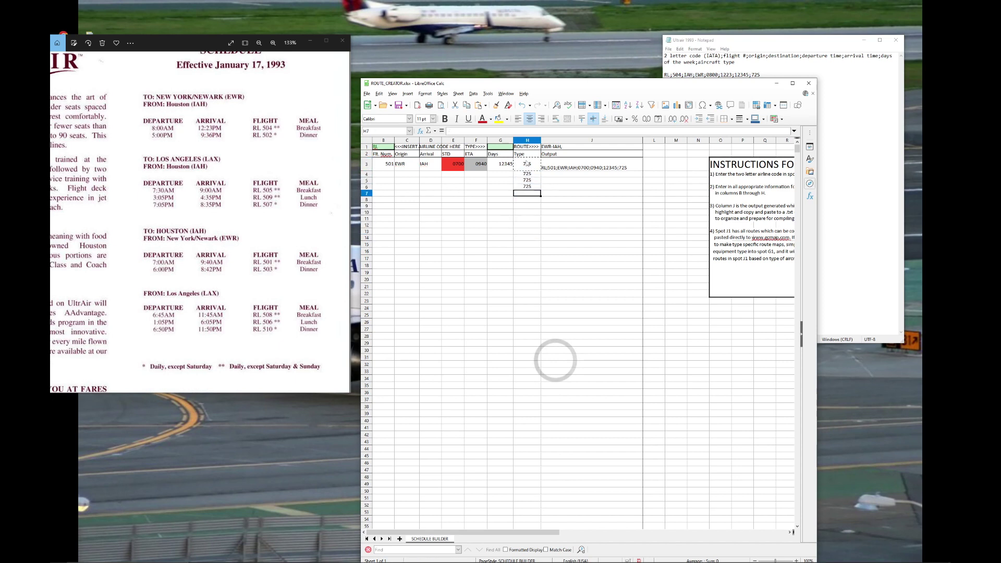
key(ctrl+v)
key(Down)
key(ctrl+v)
key(Down)
key(ctrl+v)
key(Down)
key(ctrl+v)
key(Down)
key(ctrl+v)
key(Down)
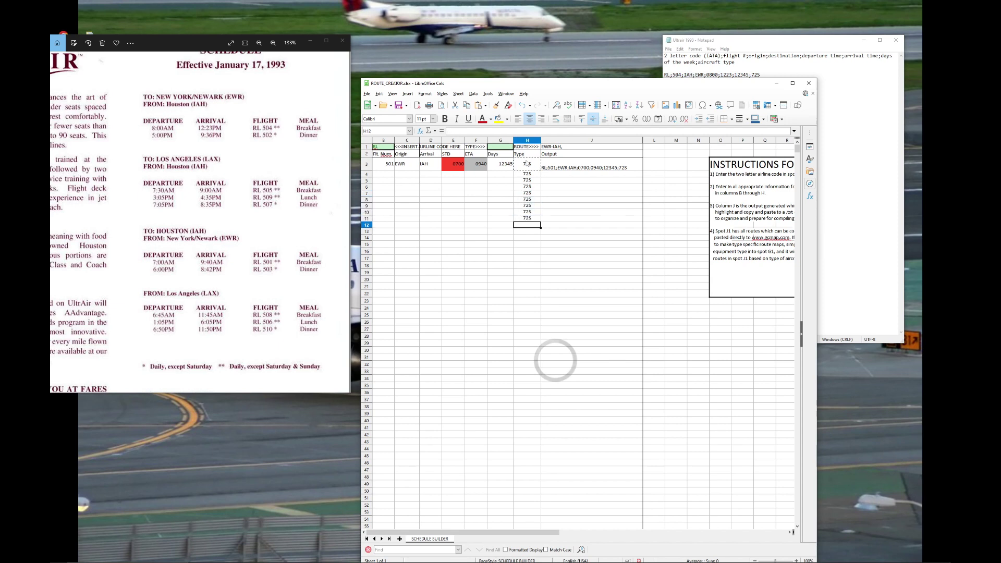
key(ctrl+v)
click(526, 174)
key(ctrl+Down)
Step: Enter flight 503 in row 4 with origin EWR and arrival airport IAH
double_click(386, 174)
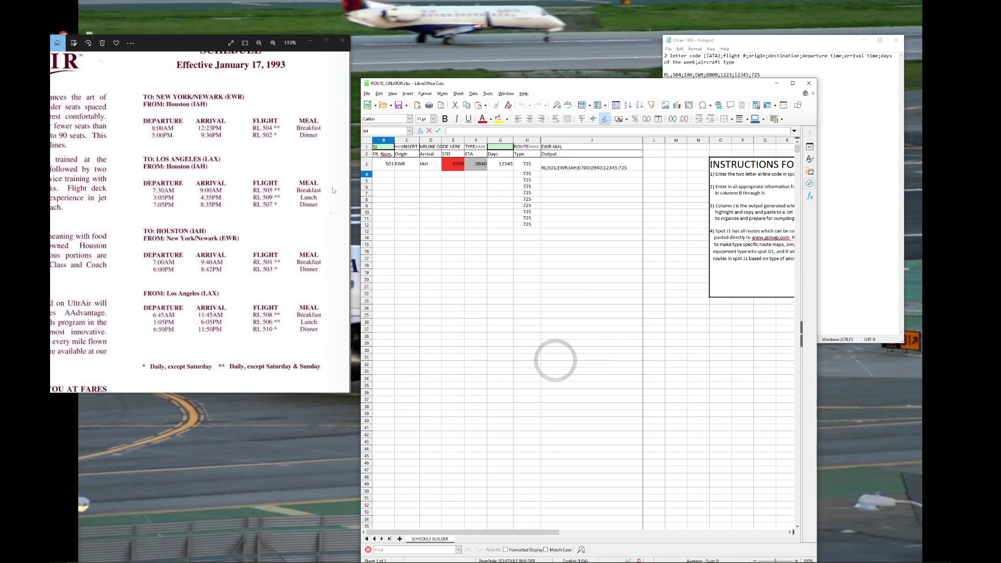
text(03)
key(Tab)
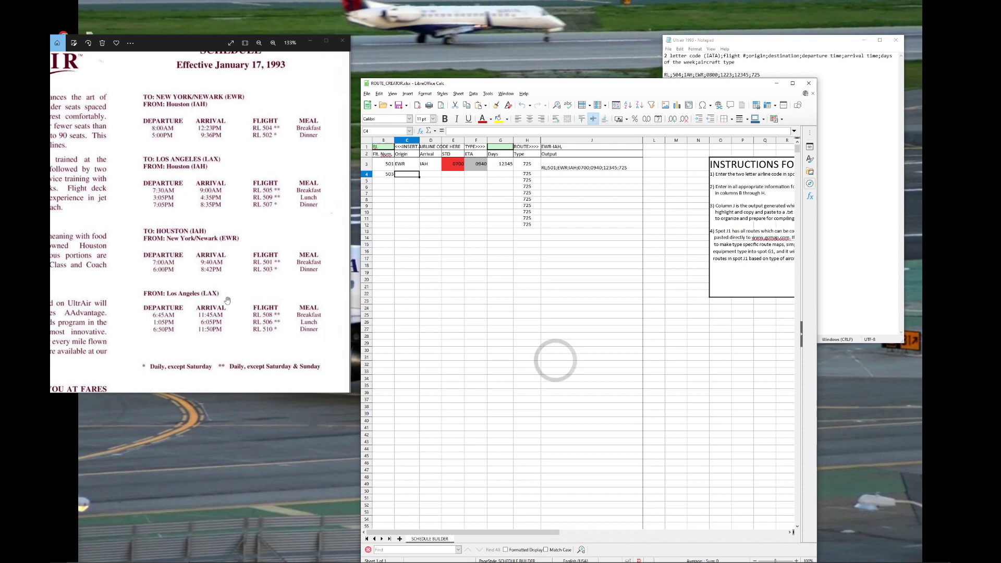
text(EWR)
key(Tab)
text(IAH)
key(Tab)
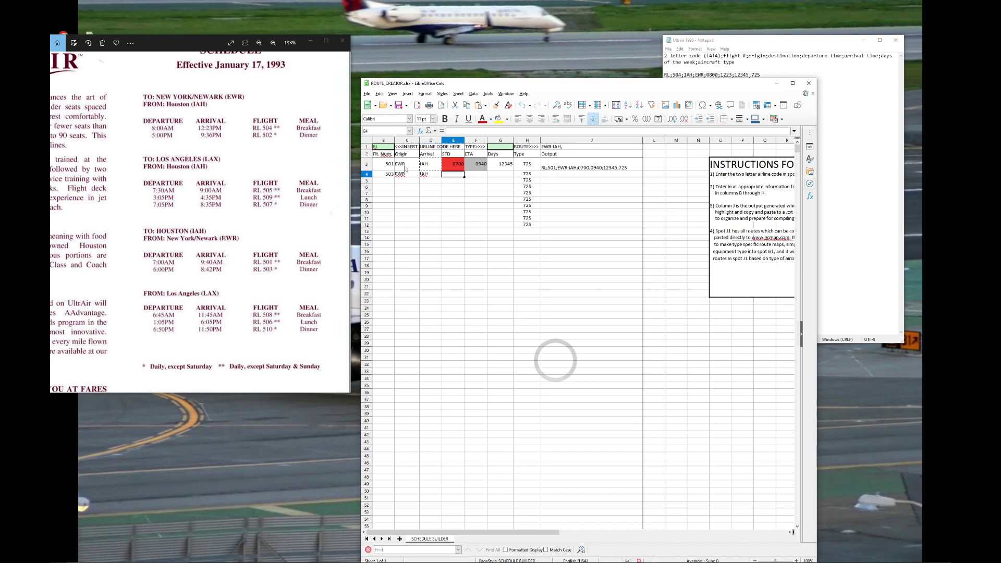
Step: Set flight 503's departure time to 1800, arrival time to 2042 and days to 123457
text(1800)
key(Tab)
text(2)
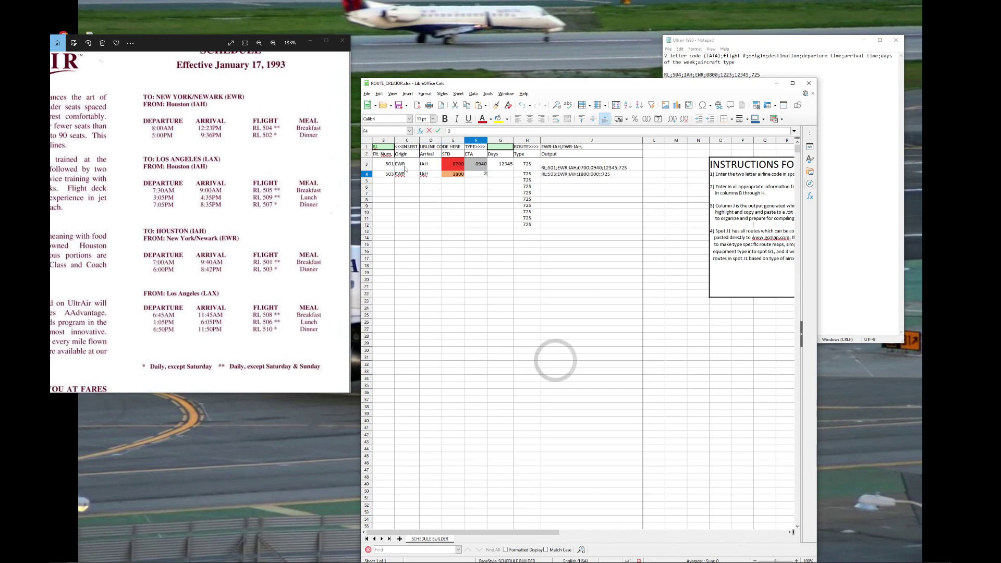
text(042)
key(Tab)
text(12)
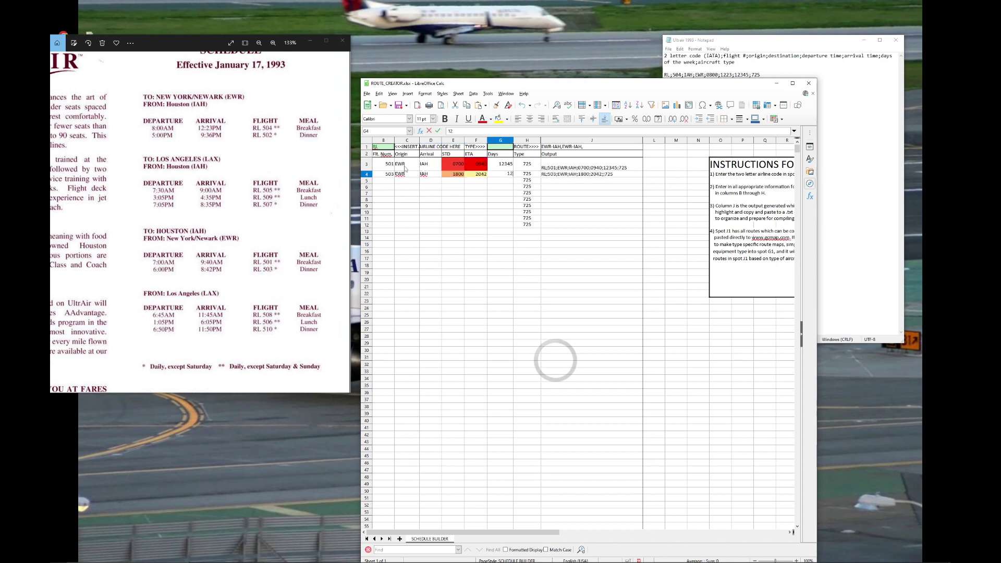
text(3457)
key(Tab)
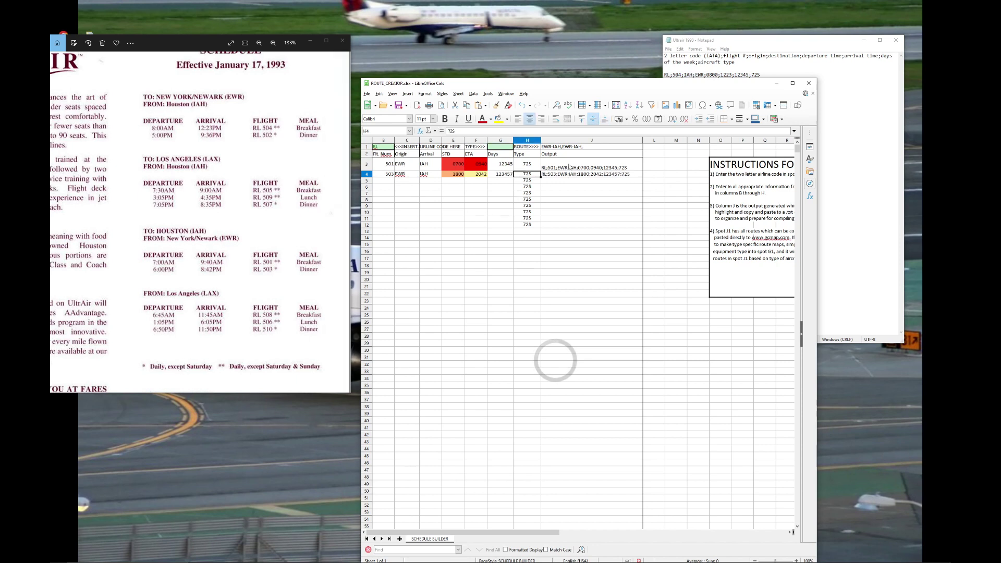
Step: Copy the two generated Output rows for flights 501 and 503 and paste them at the end of the Notepad schedule file
drag(568, 167, 571, 174)
key(ctrl+c)
click(833, 182)
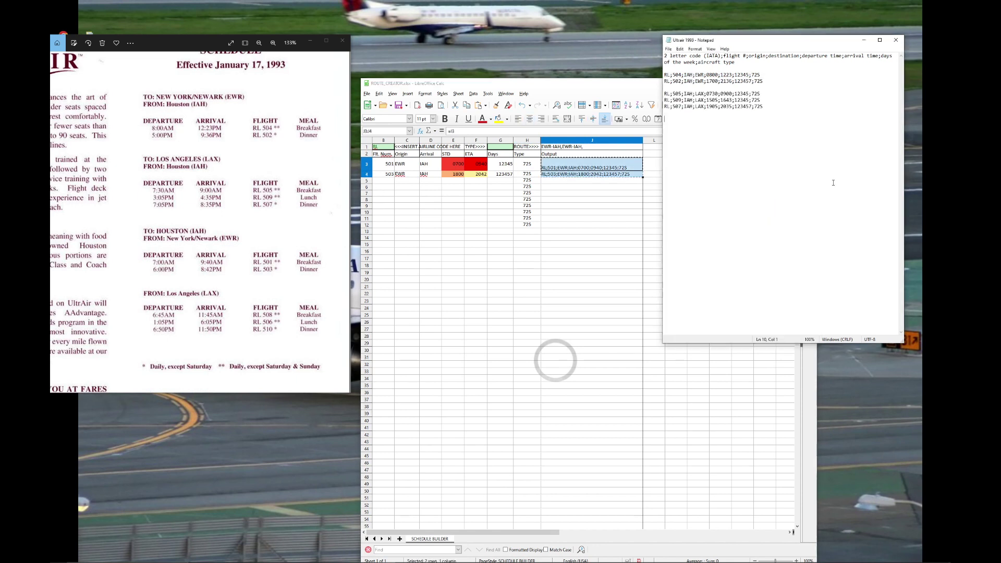
key(ctrl+v)
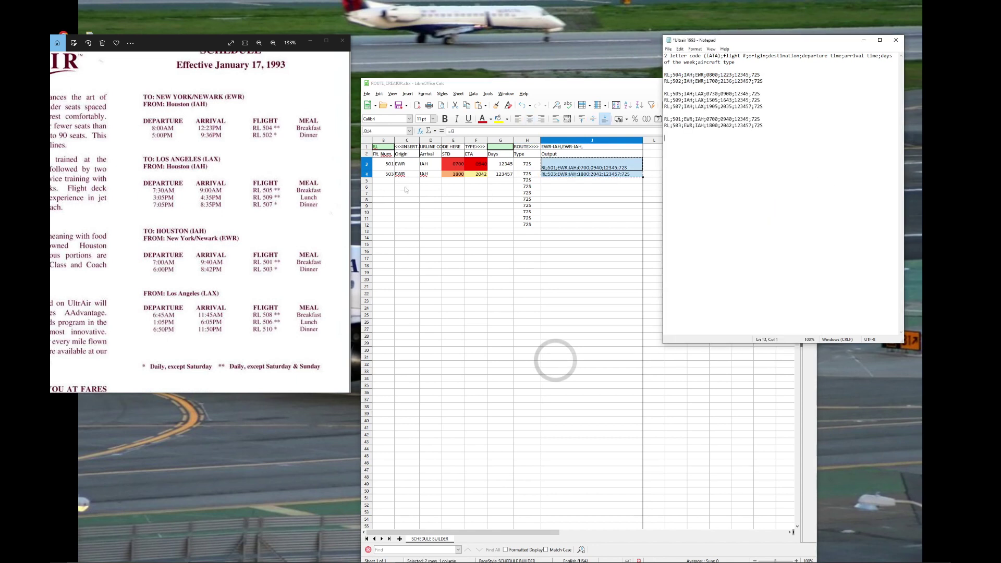
Step: Enter flight 508 with origin LAX in row 6 and copy the LAX origin into rows 7 and 8
click(385, 188)
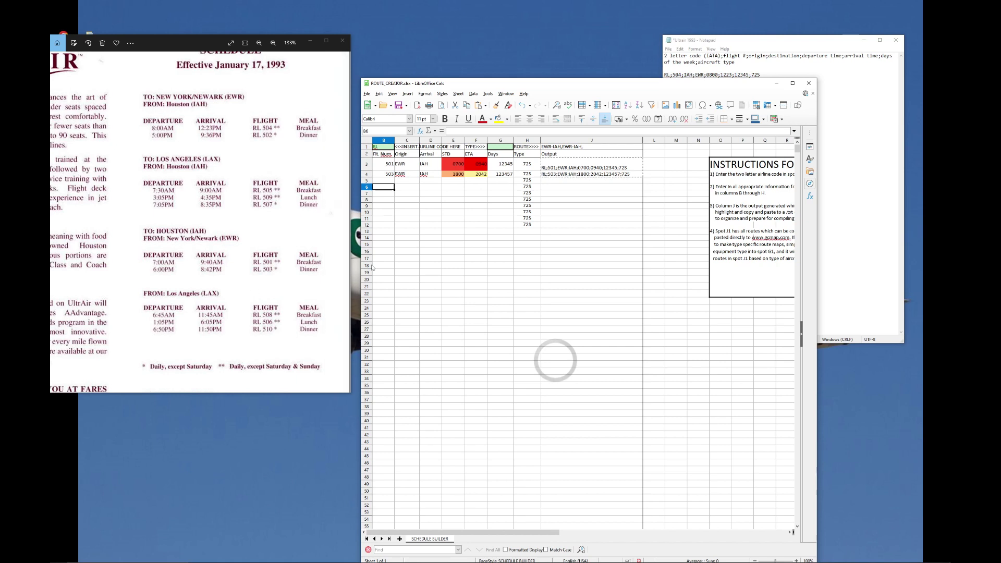
text(508)
key(Tab)
text(LA)
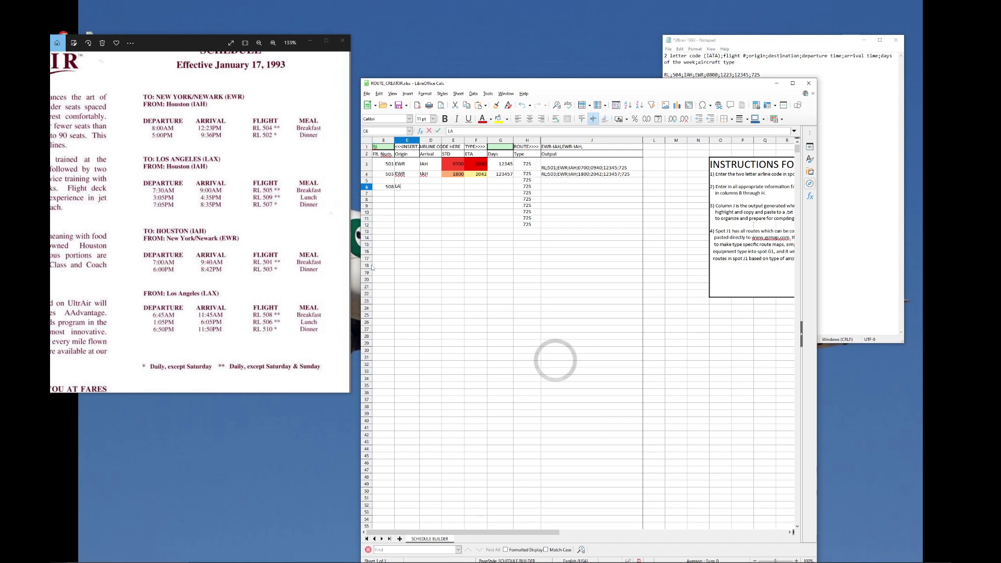
key(Up)
key(Down)
key(ctrl+c)
key(Down)
key(ctrl+v)
key(Down)
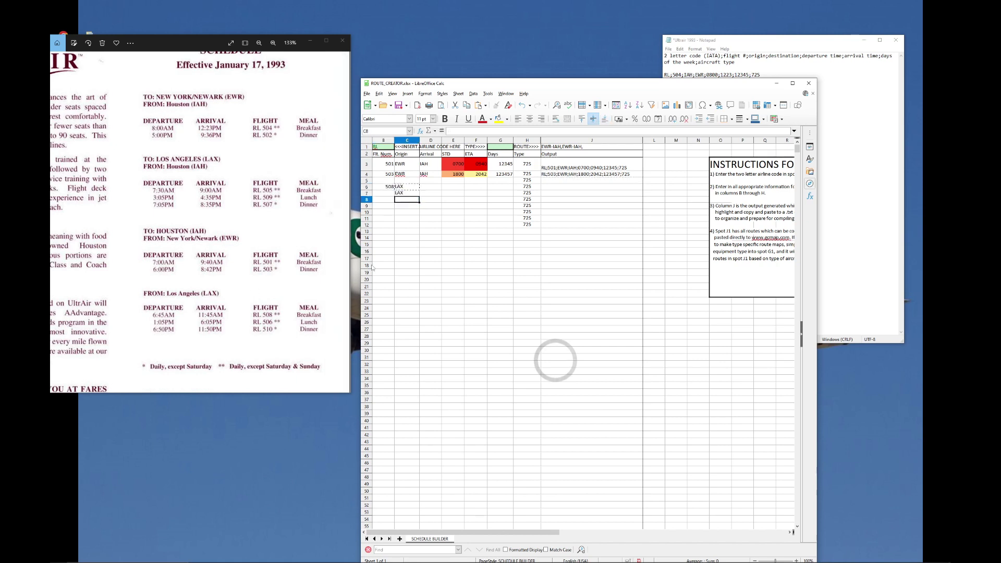
key(ctrl+v)
Step: Set the arrival airport to IAH for the three Los Angeles flights in rows 6 to 8
key(Up)
key(Up)
key(Tab)
text(IAH)
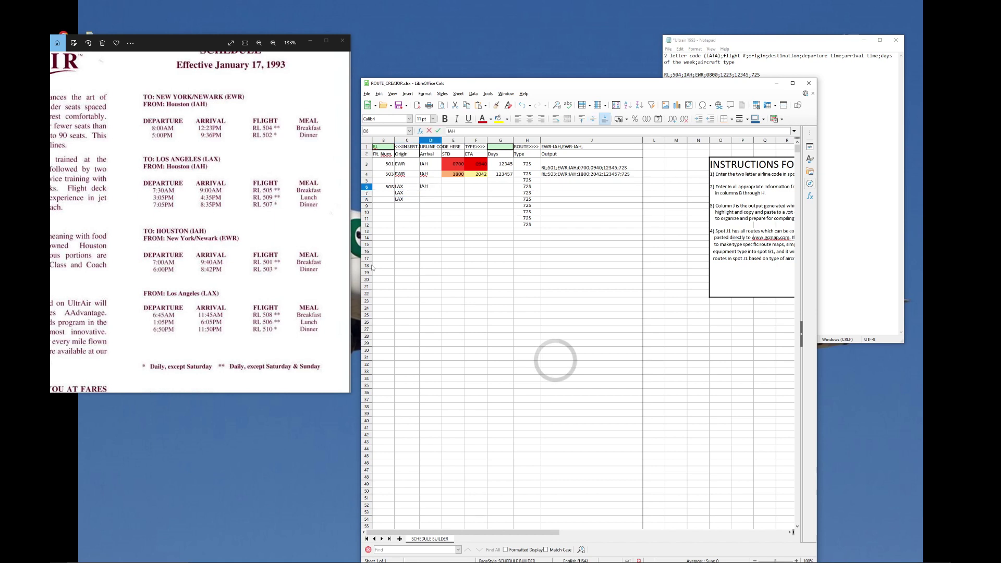
key(Up)
key(Down)
key(shift+Down)
key(shift+Down)
key(ctrl+v)
key(Right)
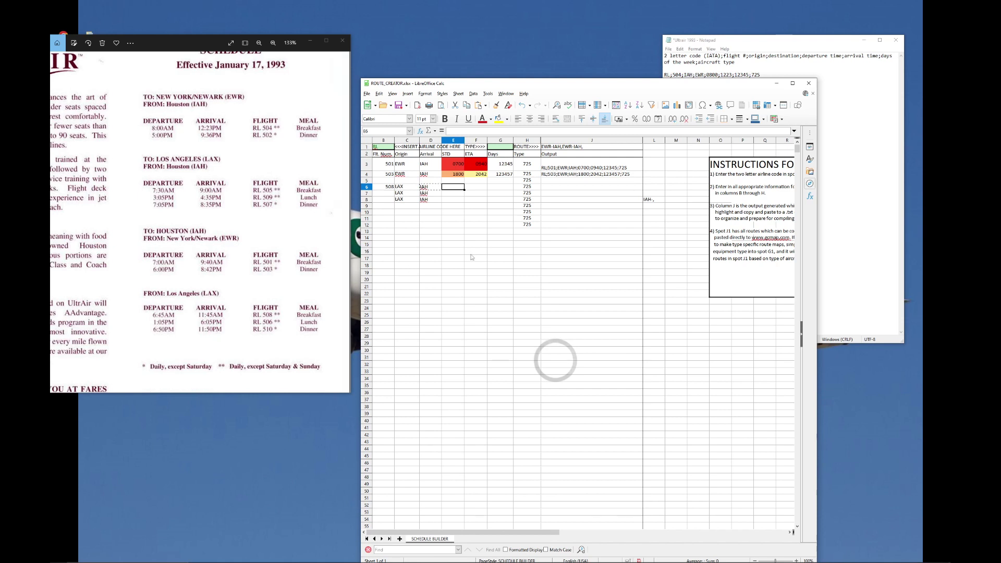
Step: Set flight 508's departure time to 0645 and its arrival time to 1145
text(655)
key(Tab)
text(1)
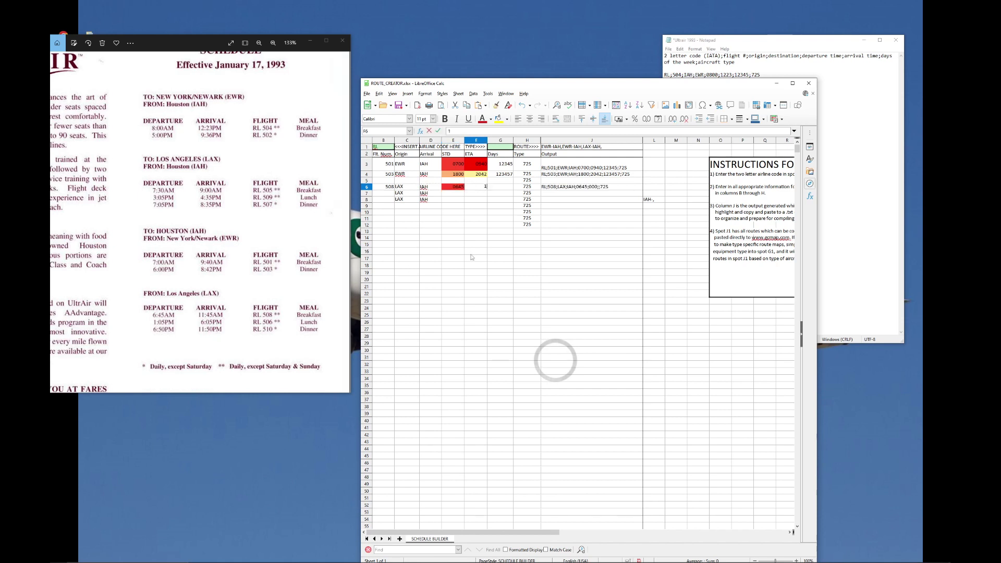
text(145)
key(Tab)
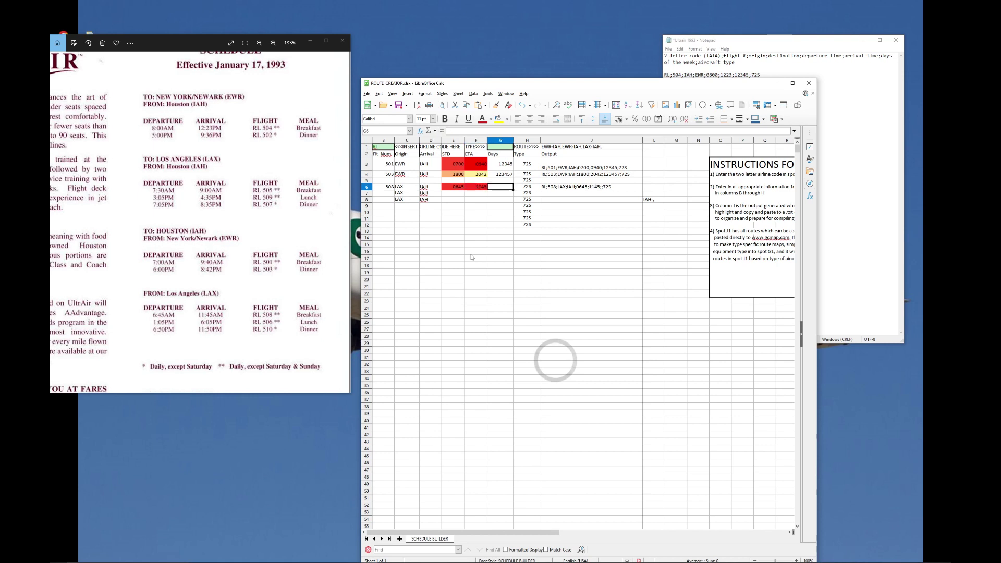
Step: Enter the operating days for the Los Angeles flights: 12345 in rows 6 and 7, and 123457 in row 8
text(12345)
key(Down)
text(12345)
key(Down)
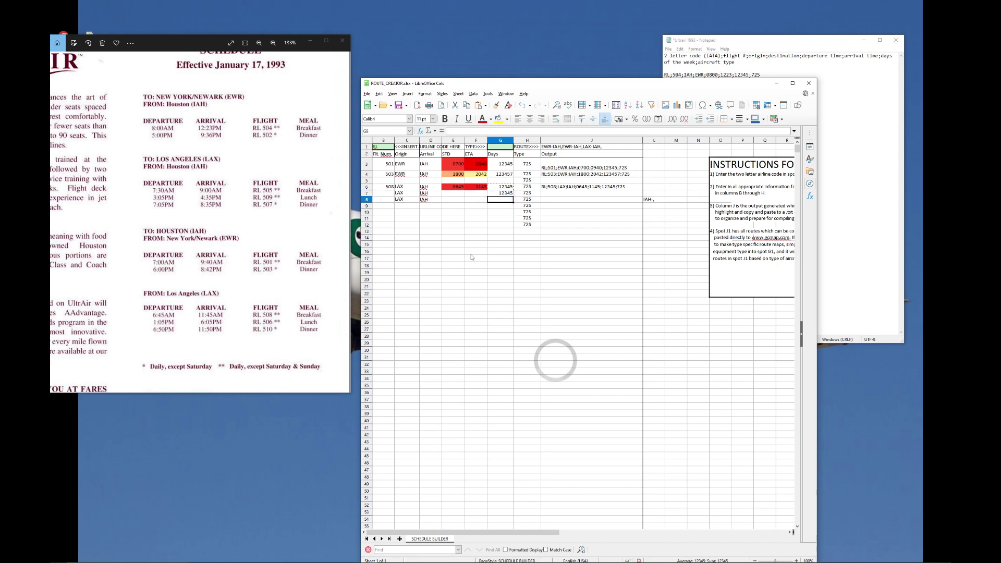
text(123457)
Step: Enter flight numbers 506 in row 7 and 510 in row 8
key(Left)
key(Left)
key(Left)
key(Left)
key(Left)
key(Up)
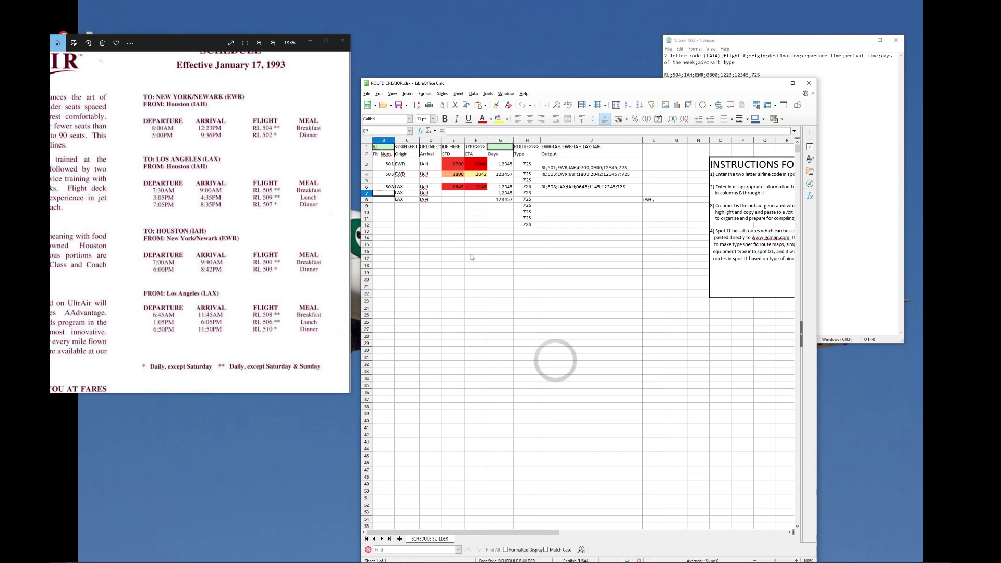
text(506)
key(Return)
text(510)
Step: Set the departure times of flights 506 and 510 to 1305 and 1850
key(Up)
key(Right)
key(Right)
key(Right)
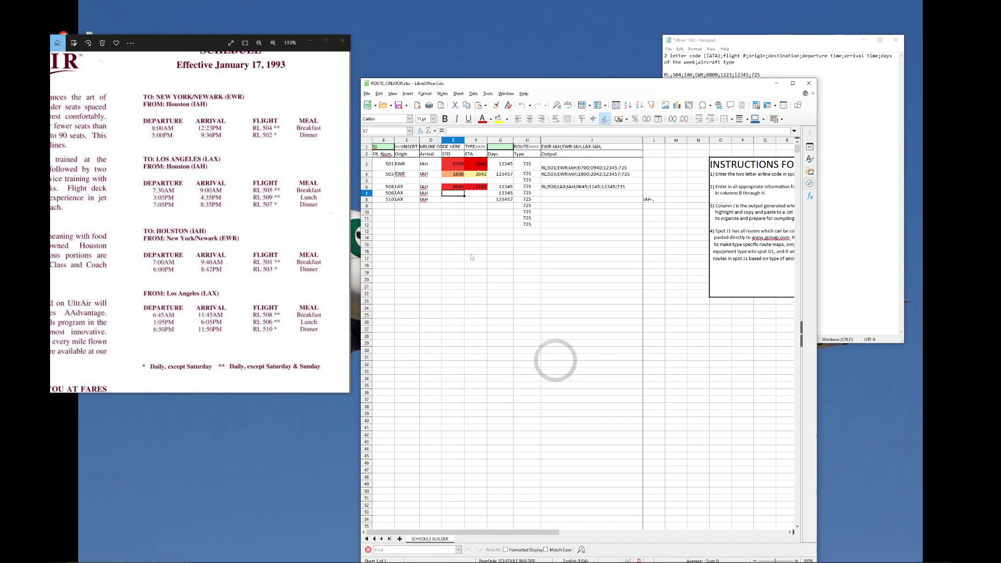
text(1305)
key(Return)
text(18509)
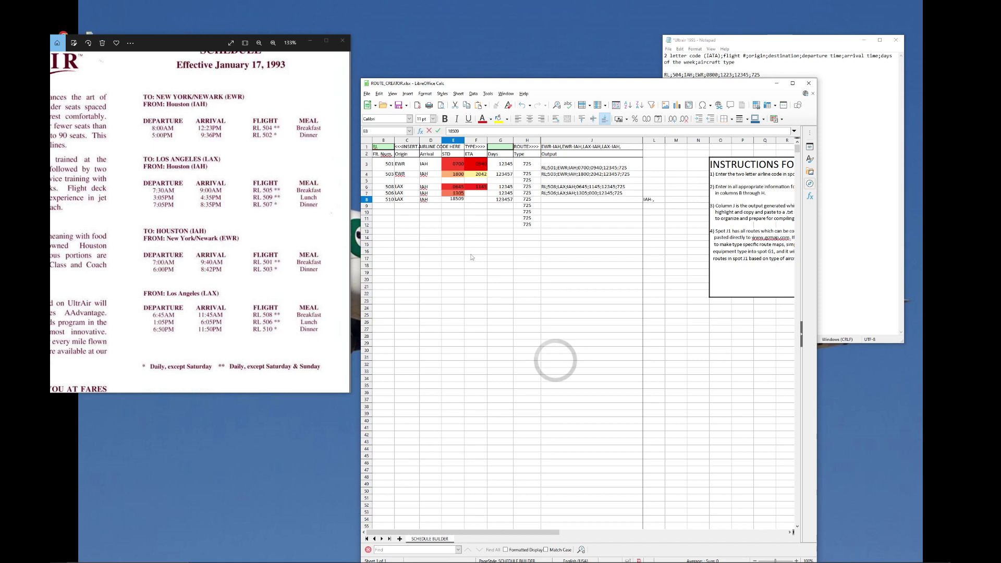
key(BackSpace)
key(Tab)
Step: Set the arrival times of flights 506 and 510 to 1805 and 2350, and clear the unused aircraft types in rows 9 to 12
key(Up)
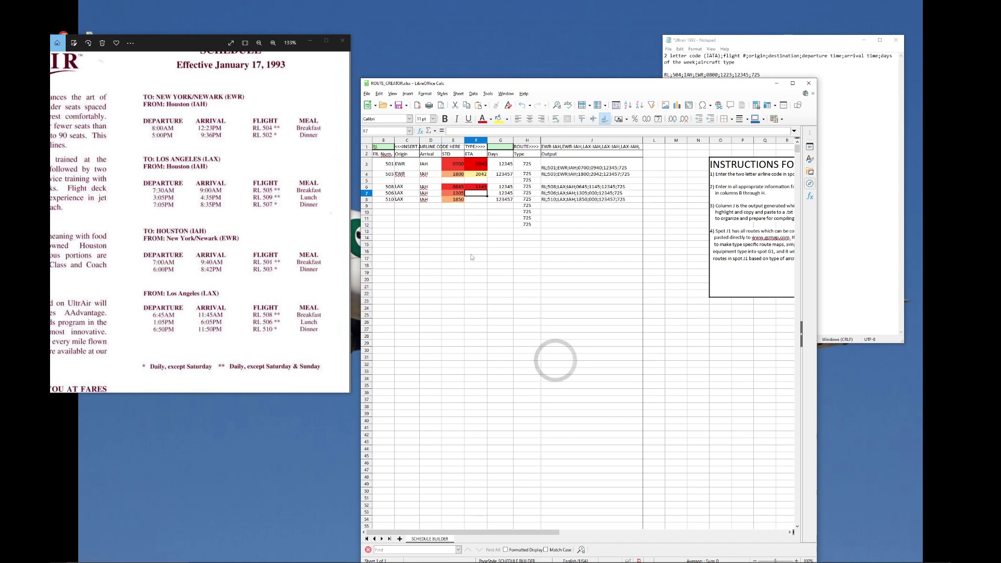
text(1805)
key(Return)
text(2350)
key(Tab)
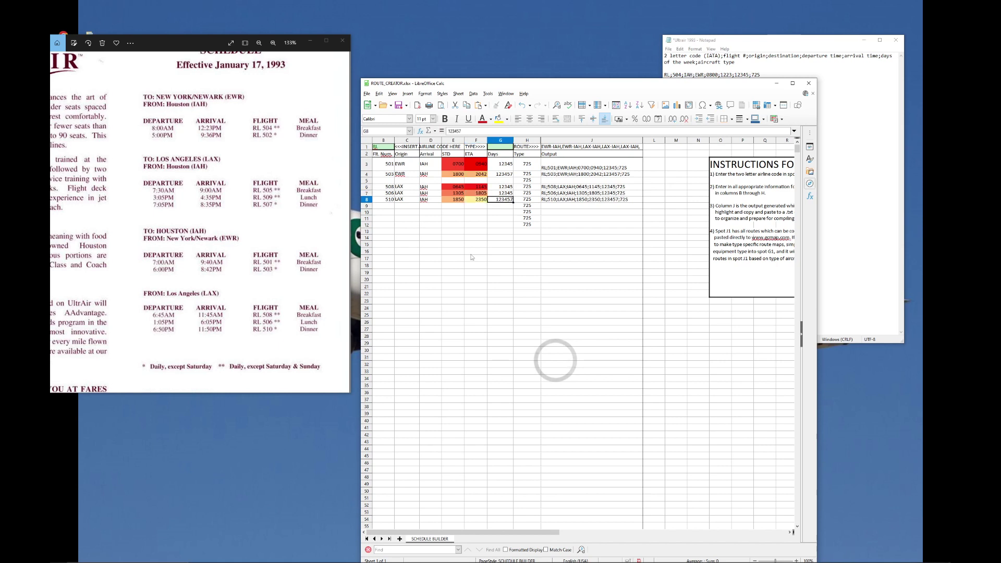
drag(530, 206, 531, 225)
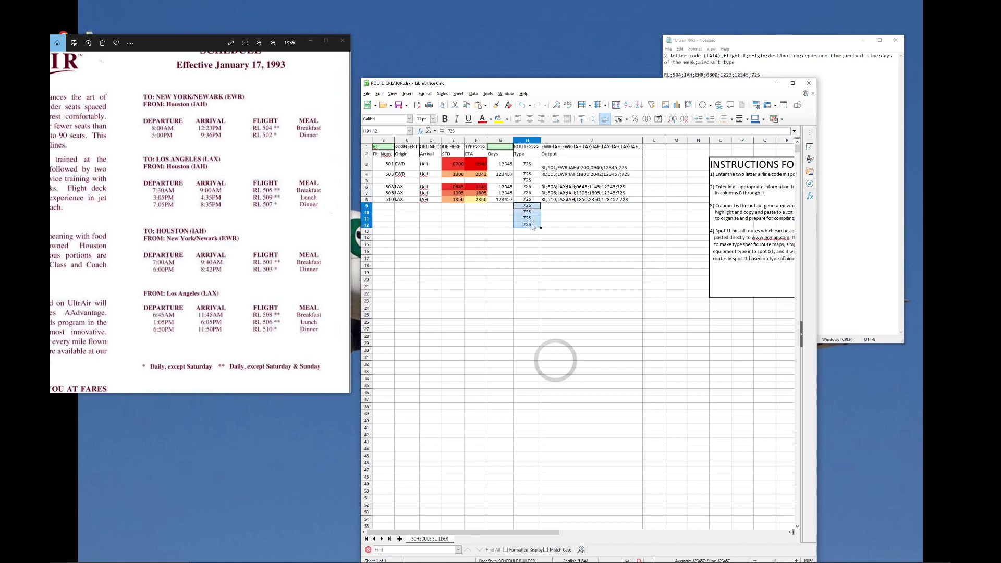
key(Delete)
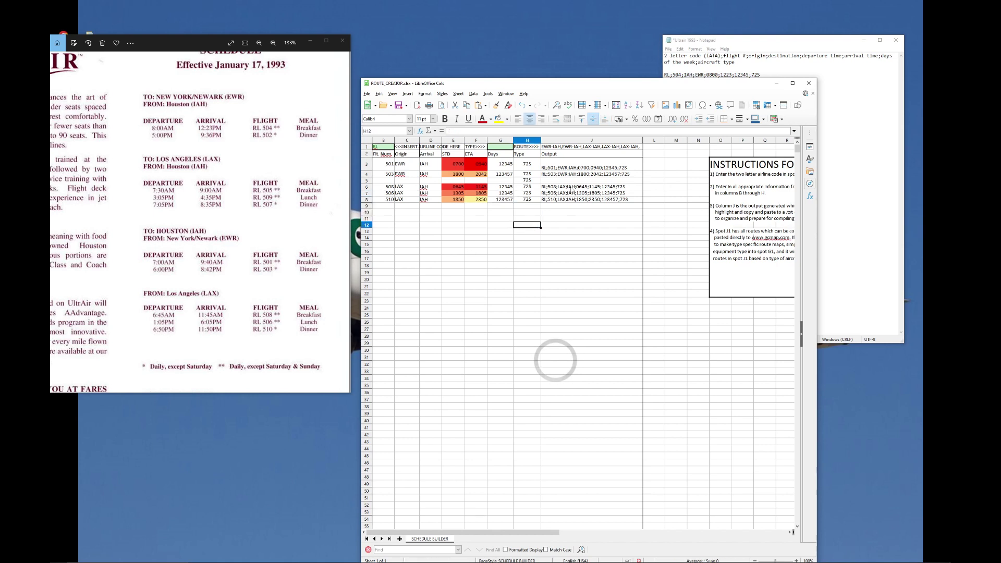
Step: Copy the three Los Angeles output rows from the spreadsheet to the end of the Ultrair 1993 text file and save it
drag(572, 188, 585, 200)
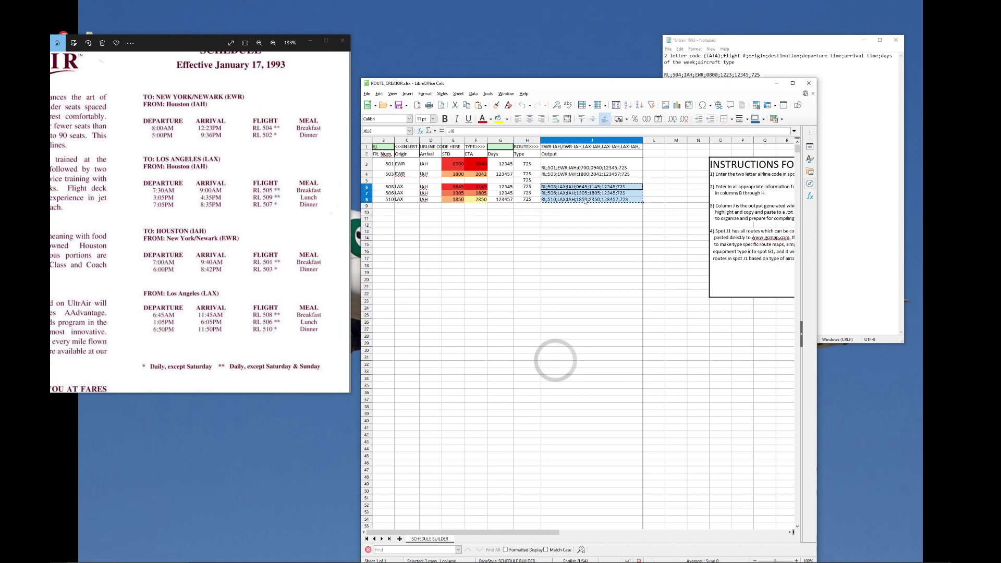
click(775, 84)
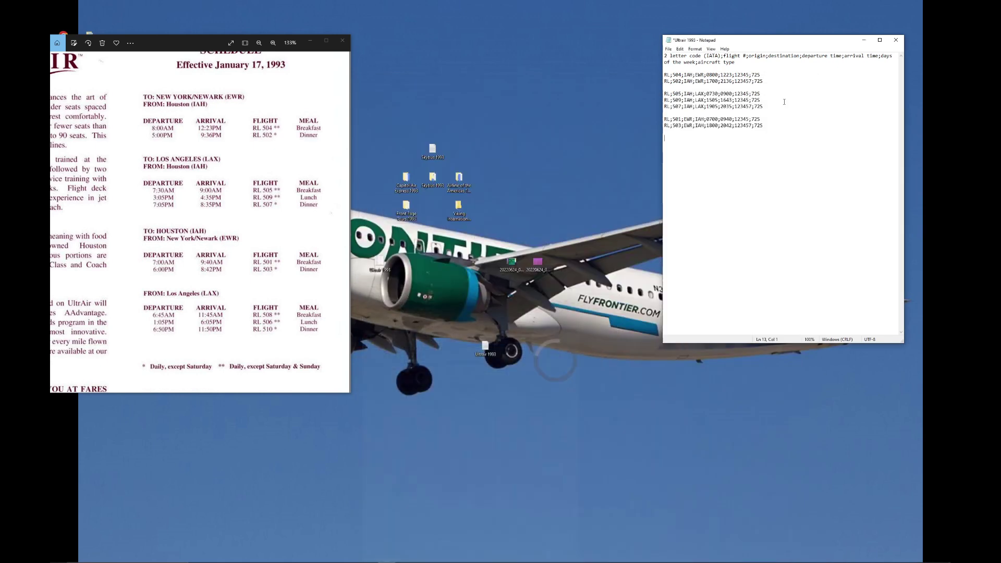
key(ctrl+v)
key(ctrl+s)
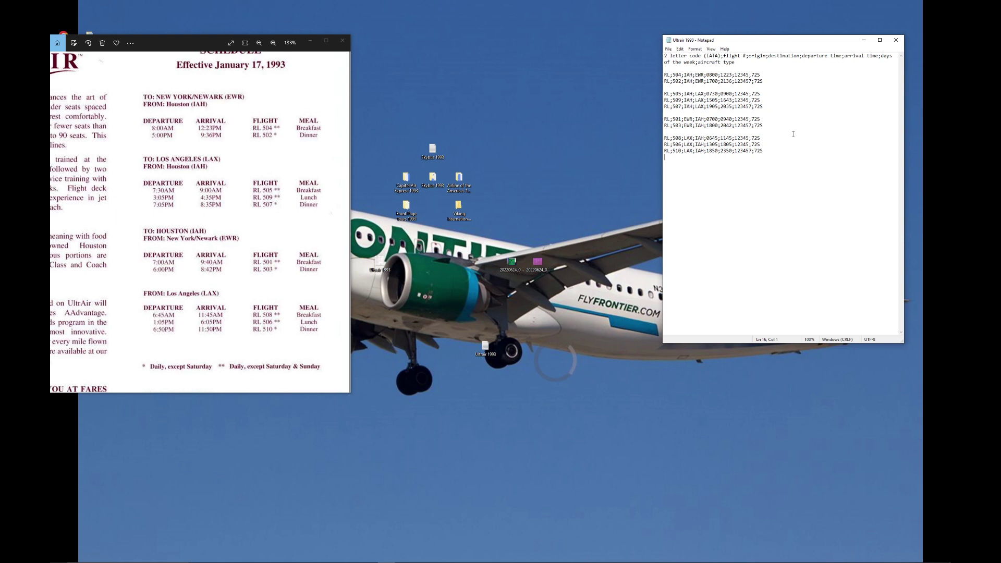
Step: Move the three Houston to Los Angeles rows directly above the Los Angeles to Houston rows and save the text file
drag(763, 106, 662, 93)
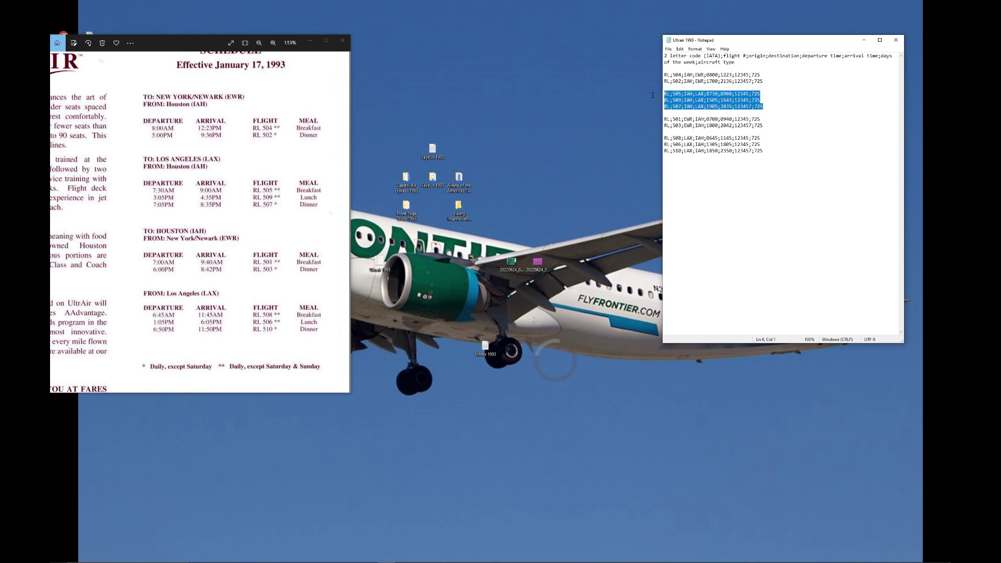
right_click(715, 101)
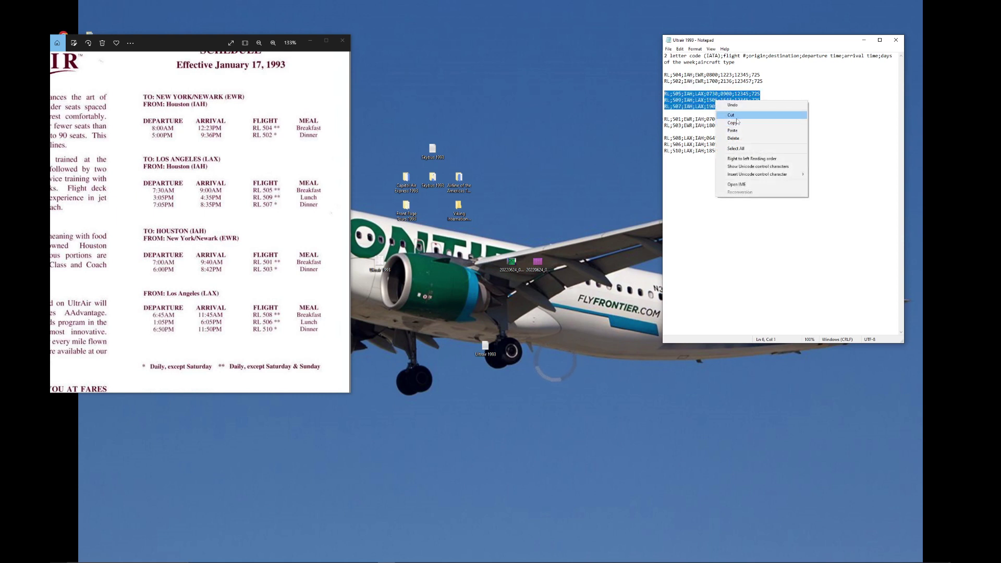
click(731, 114)
click(677, 119)
key(Return)
key(Return)
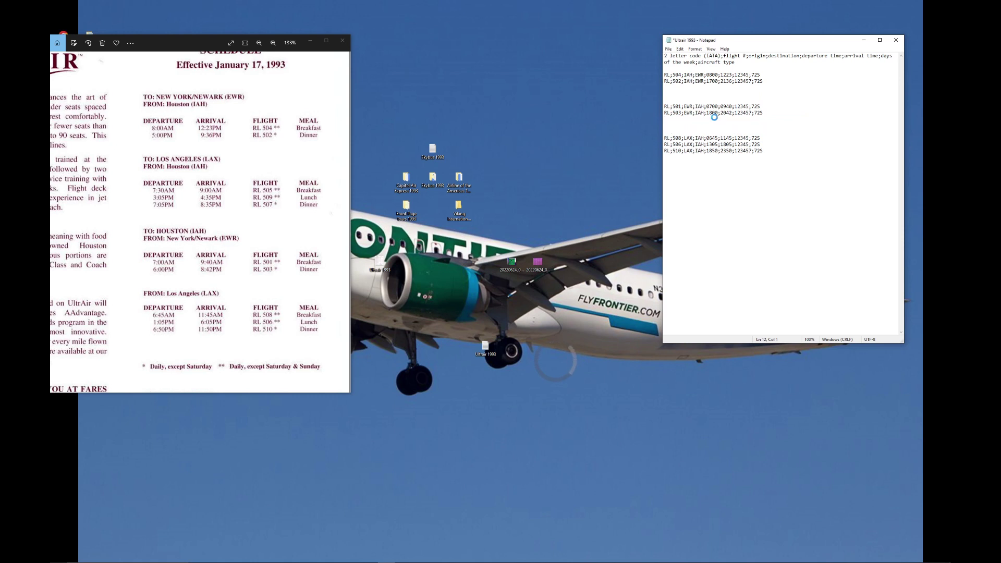
key(ctrl+v)
key(ctrl+s)
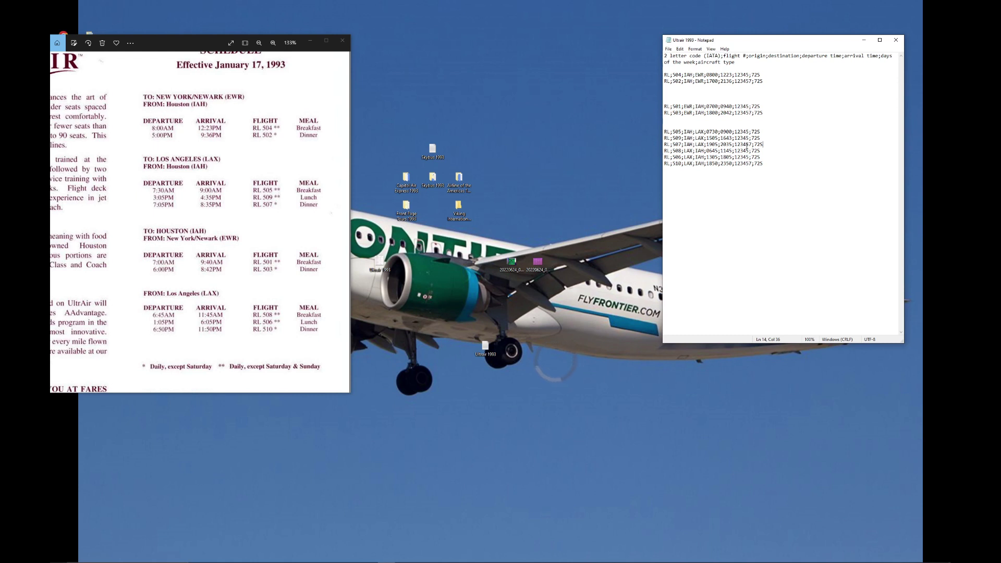
Step: Try changing flight 507's operating days to 1234567
click(747, 145)
text(6)
drag(768, 145, 731, 146)
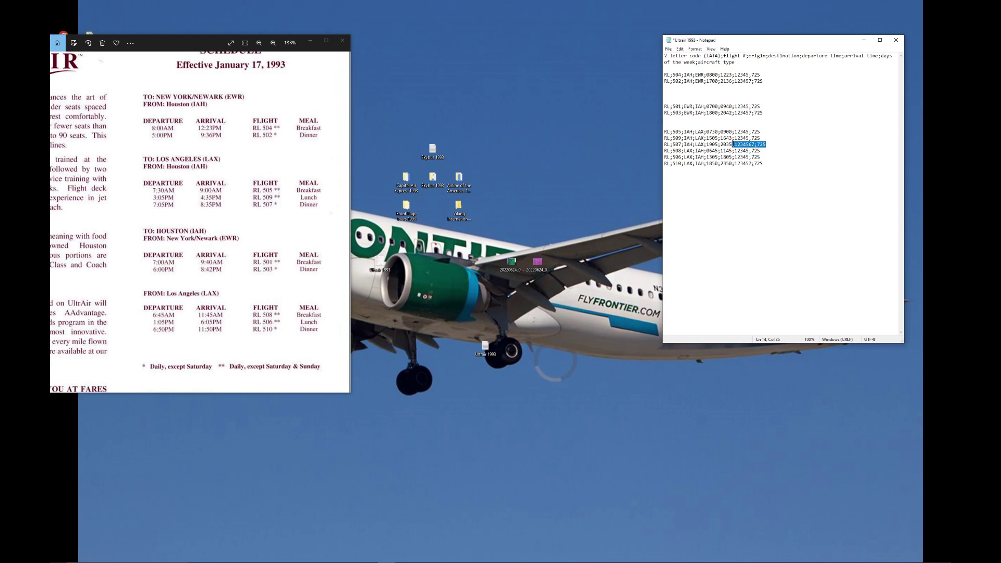
click(752, 168)
click(751, 144)
key(BackSpace)
key(ctrl+s)
drag(789, 162, 665, 131)
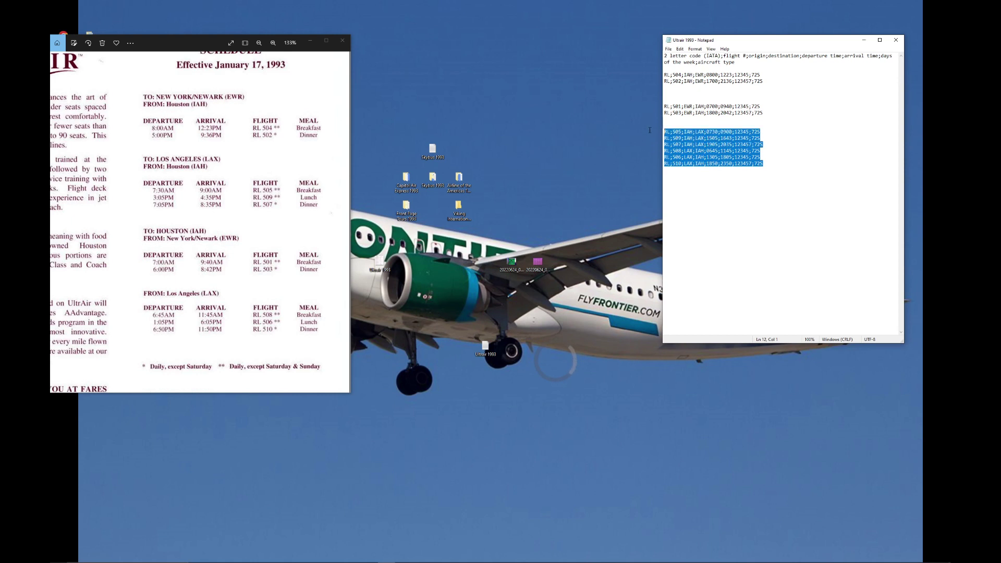
click(745, 131)
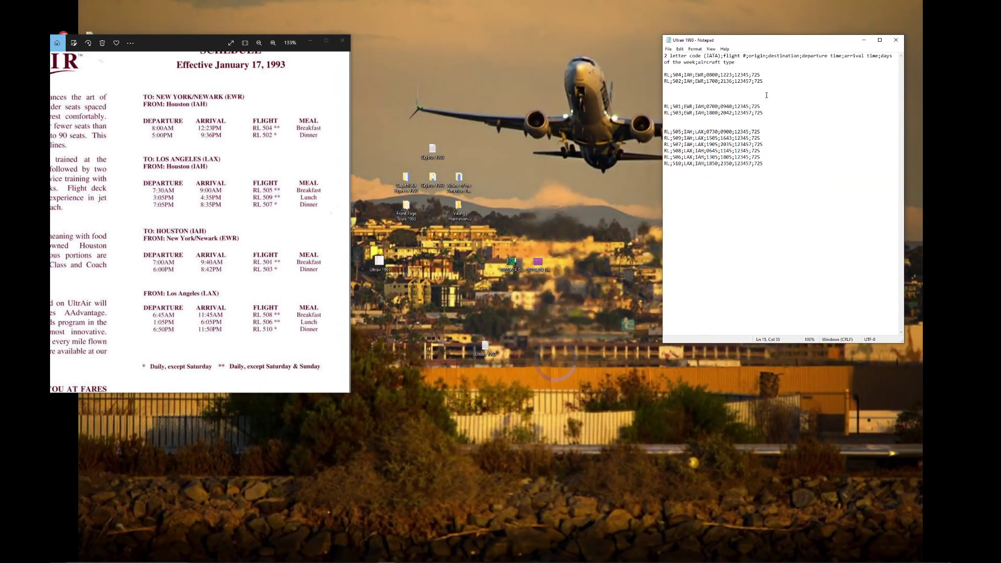
Step: Remove the extra blank lines so the Newark rows form one block, separated by one empty line from the Los Angeles block, and save
click(766, 95)
key(BackSpace)
key(BackSpace)
key(BackSpace)
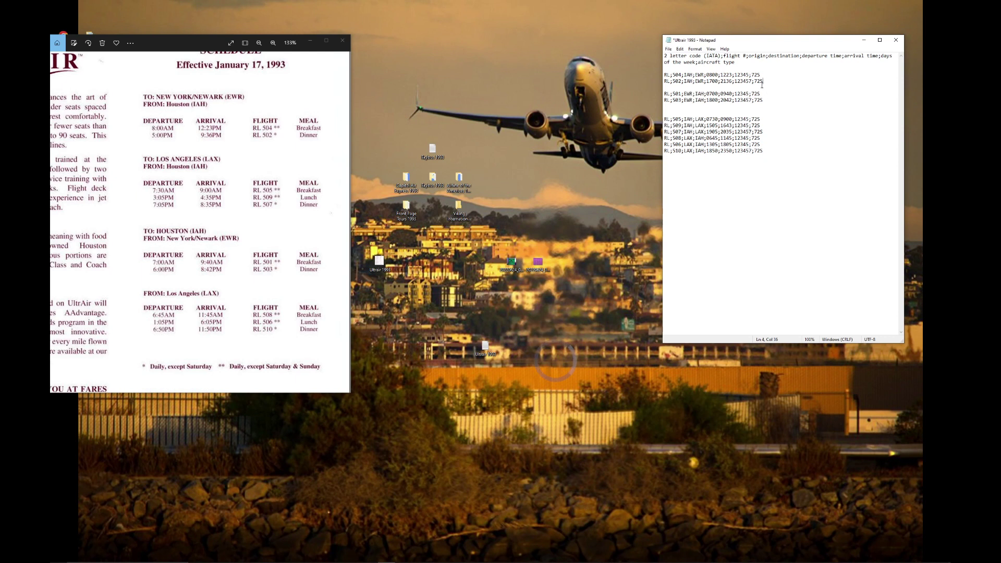
key(BackSpace)
key(ctrl+s)
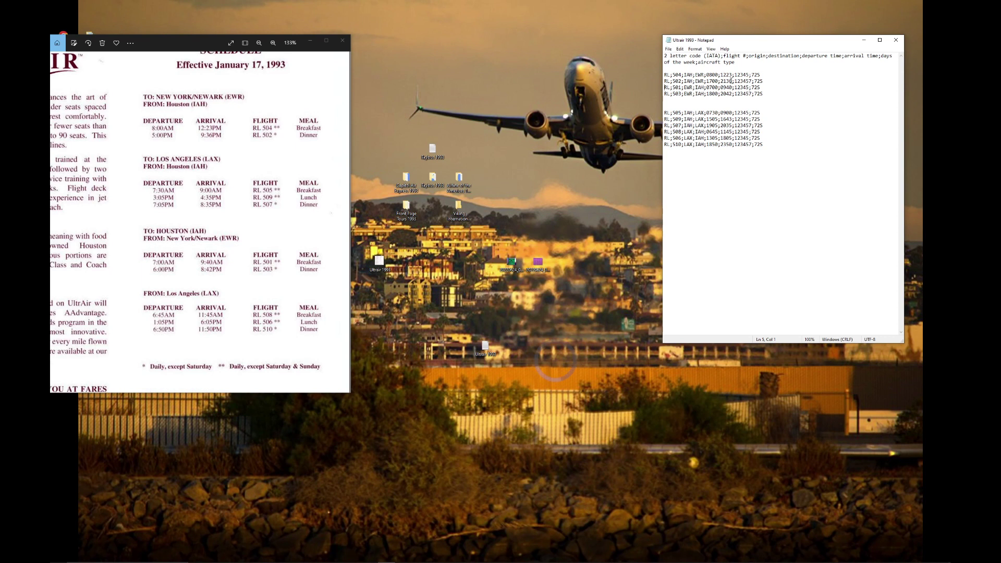
click(761, 93)
key(Delete)
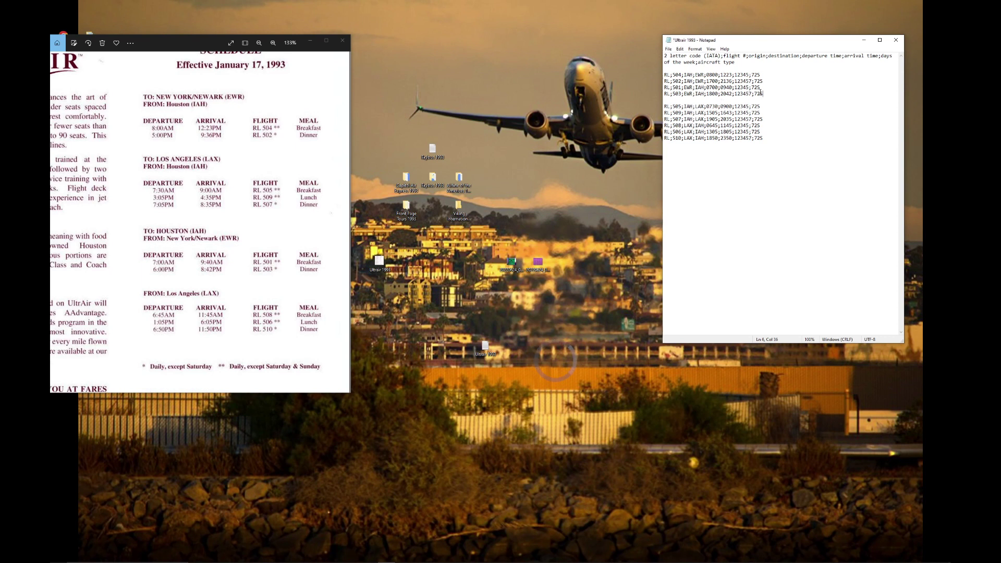
key(ctrl+s)
Step: Delete the format description and the blank lines above the first flight row, and save the text file
triple_click(697, 57)
key(Delete)
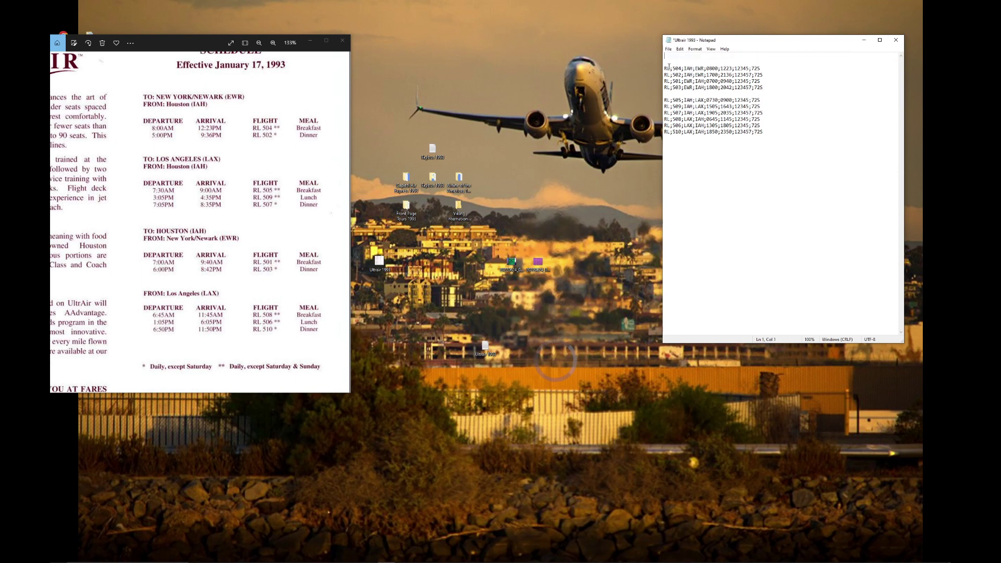
key(Delete)
key(Delete)
key(ctrl+s)
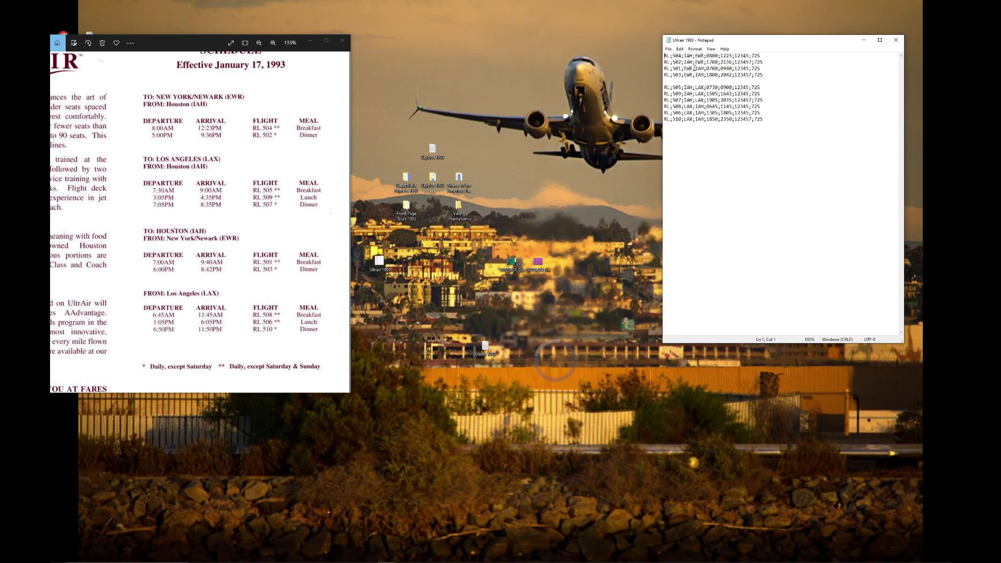
Step: Switch to the MRAI FlightPlans Compiler and open the Ultrair 1993 timetable from the desktop
click(310, 39)
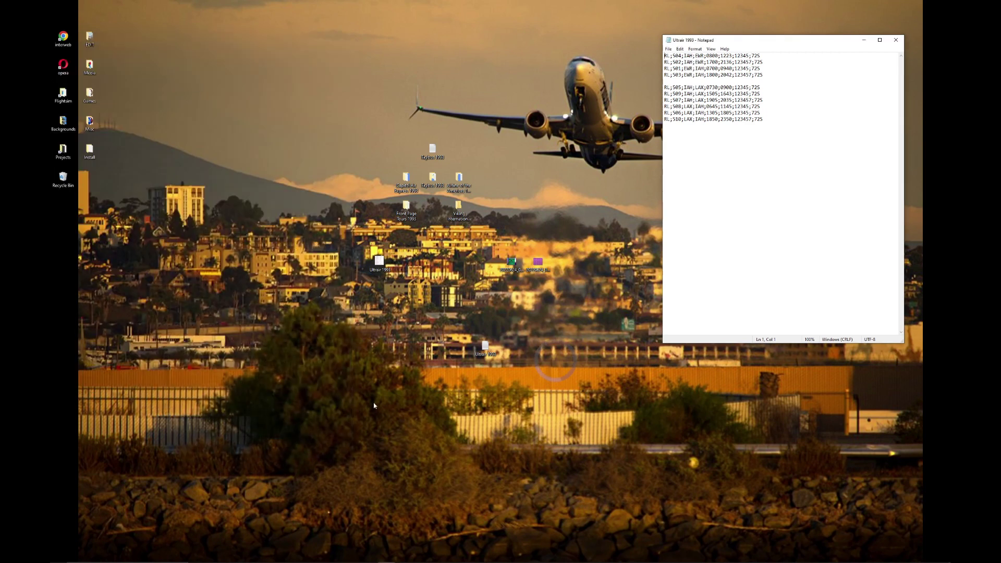
mouse_move(353, 559)
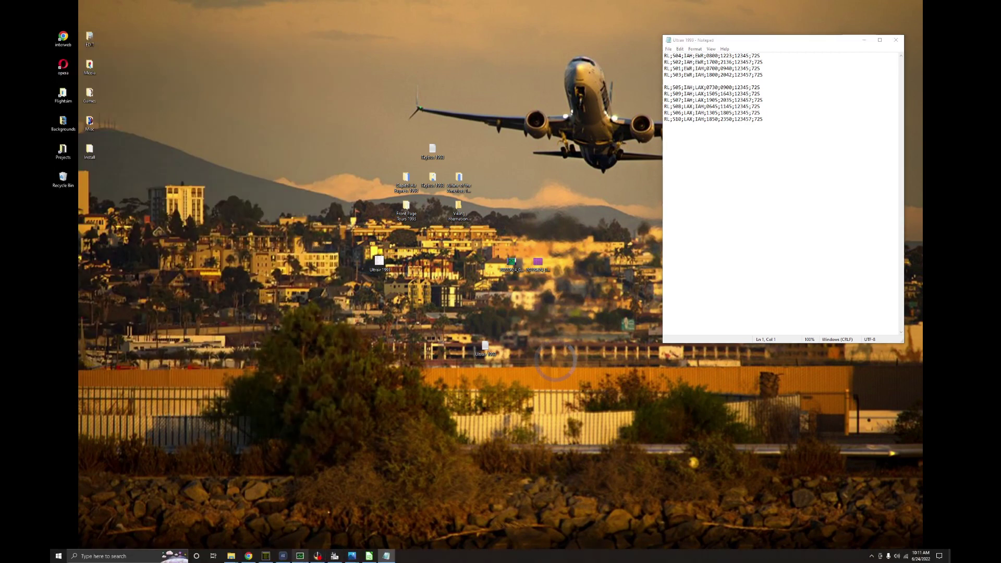
click(300, 556)
click(401, 388)
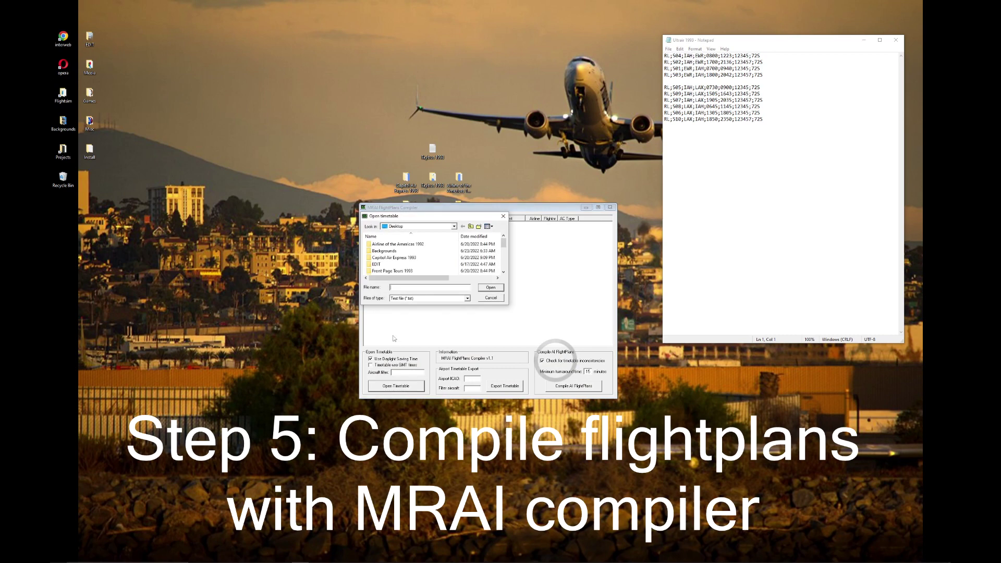
double_click(383, 271)
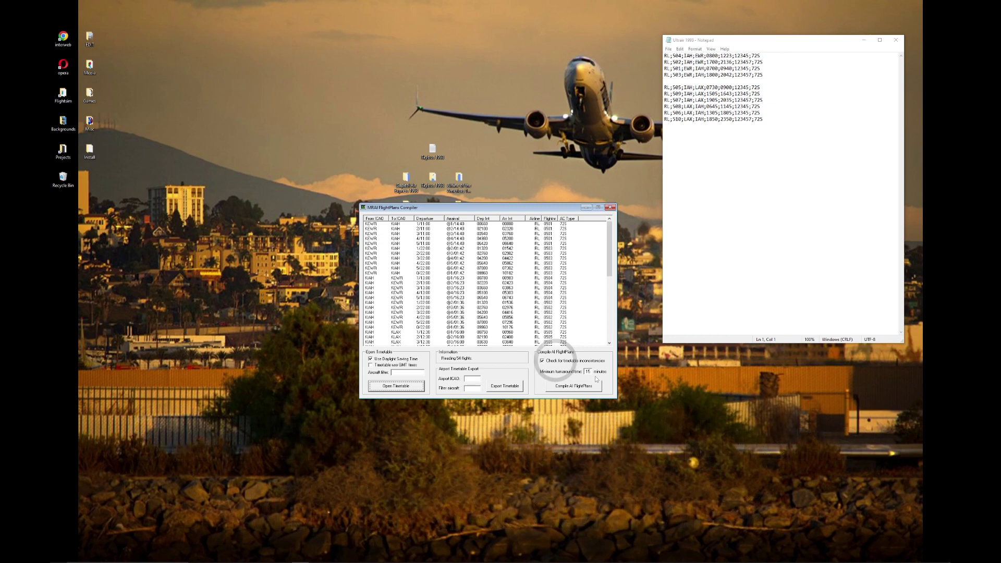
drag(485, 207, 401, 234)
Step: Set the minimum turnaround time to 30 minutes and examine flight 505's row in the text file
click(511, 413)
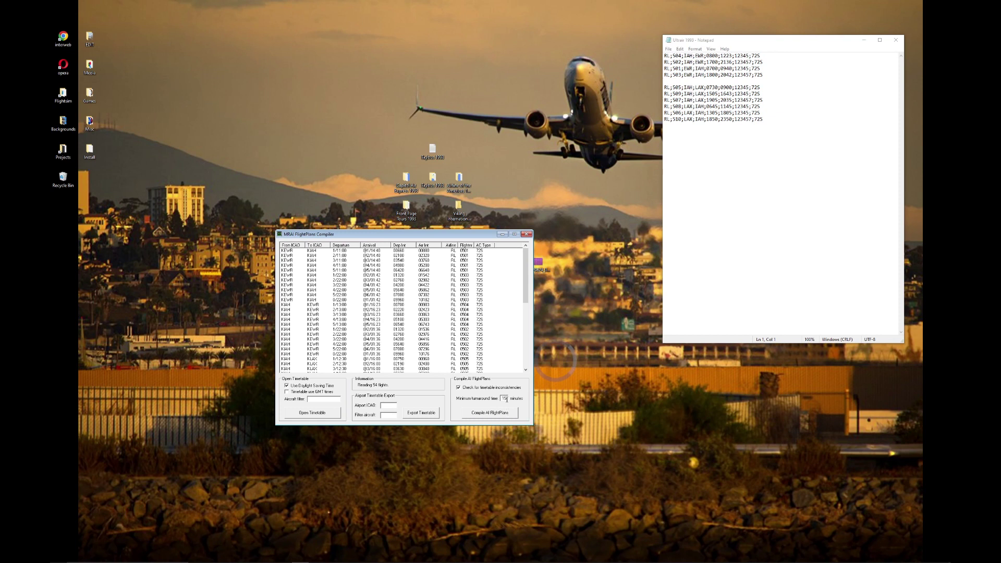
text(30)
drag(761, 87, 651, 88)
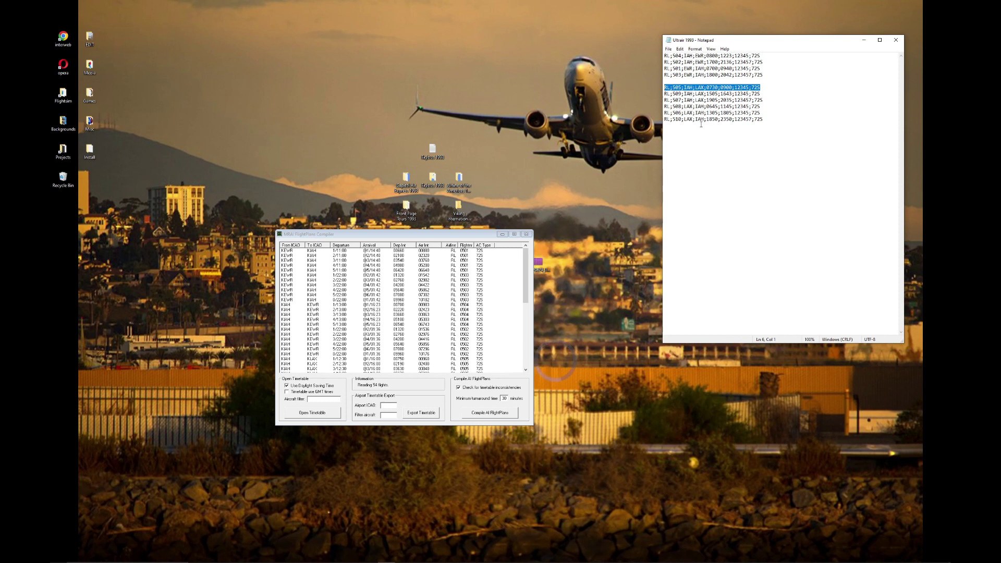
click(779, 109)
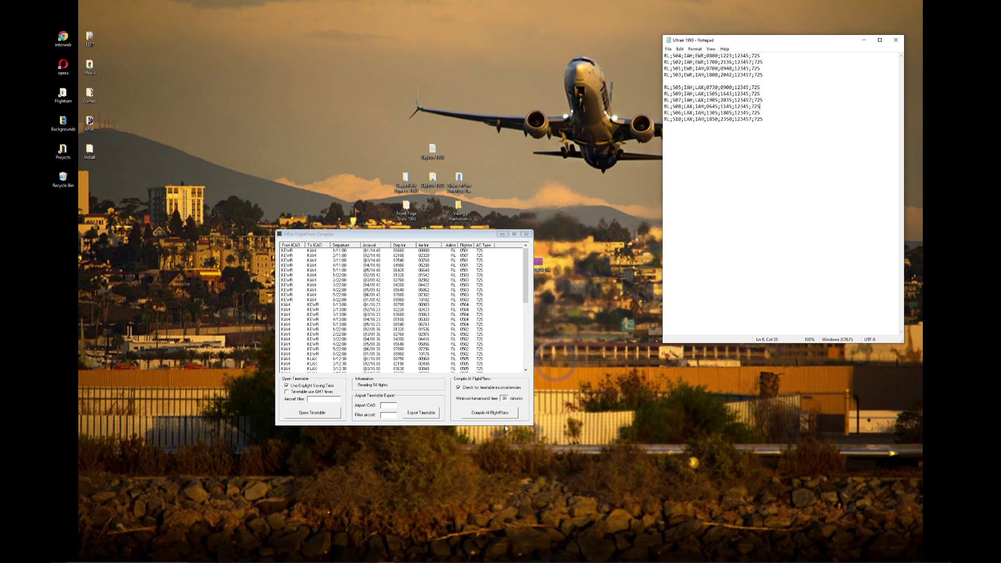
Step: Compile the AI flightplans with a minimum turnaround time of 45 minutes, saving them to the desktop as New1_Ultrair 1993
double_click(503, 397)
text(4)
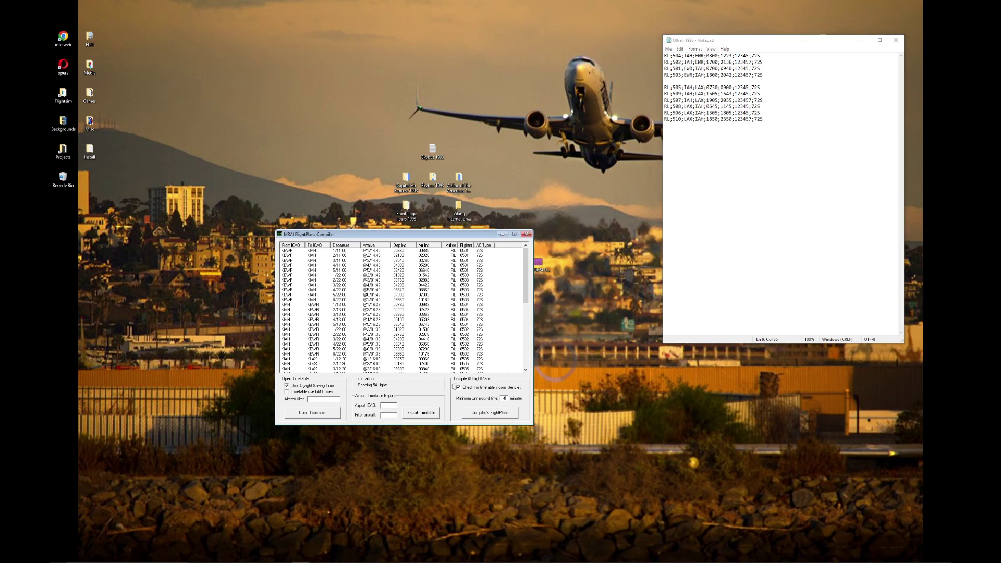
text(5)
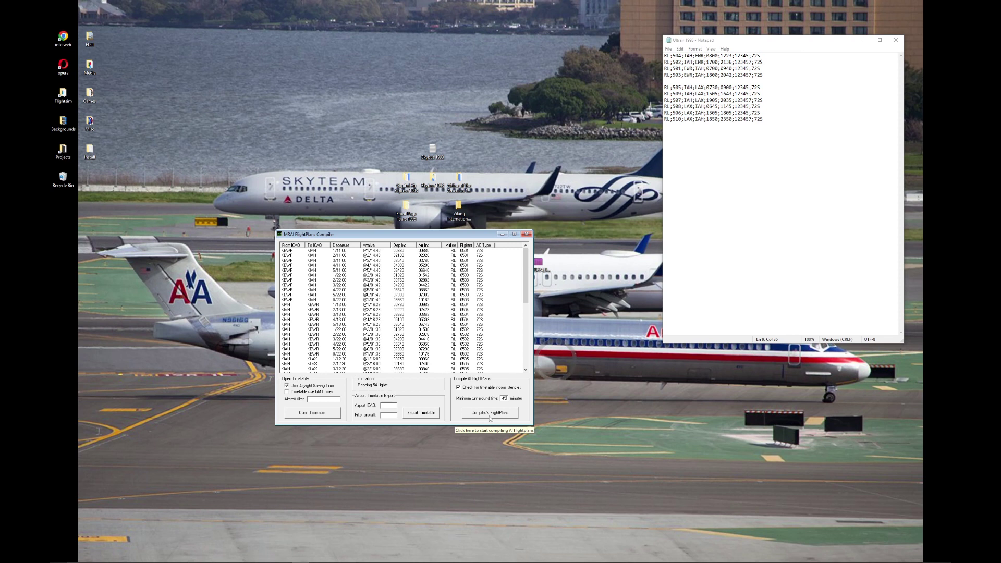
click(490, 413)
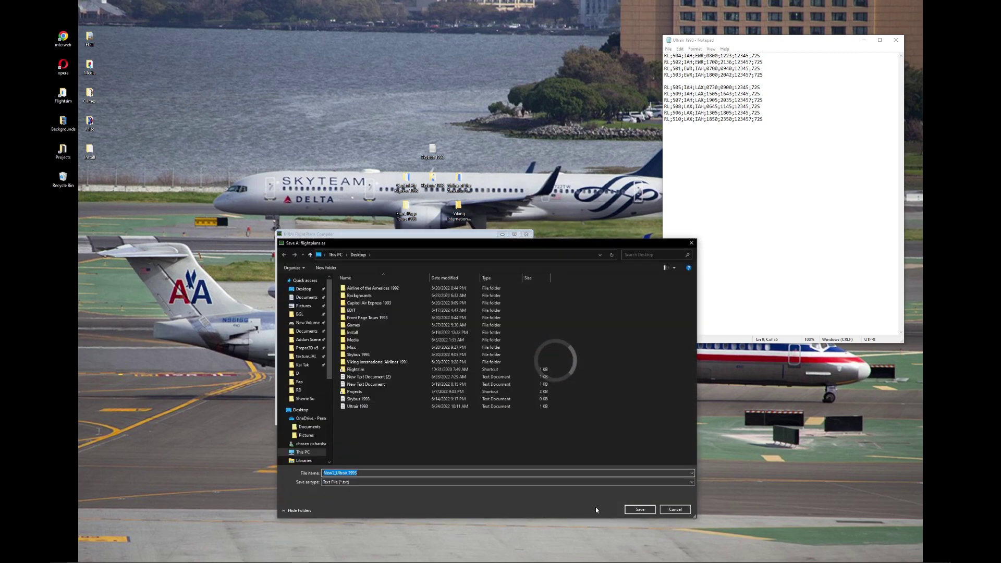
click(639, 510)
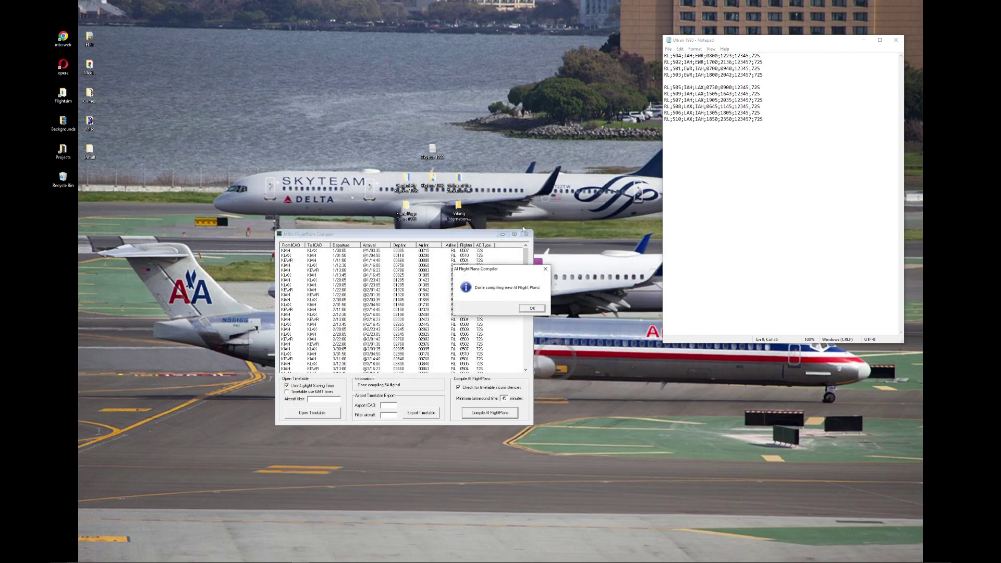
click(532, 308)
Step: Open the compiled New1_Ultrair 1993 text file from the desktop and place its window clear of the original timetable
click(502, 235)
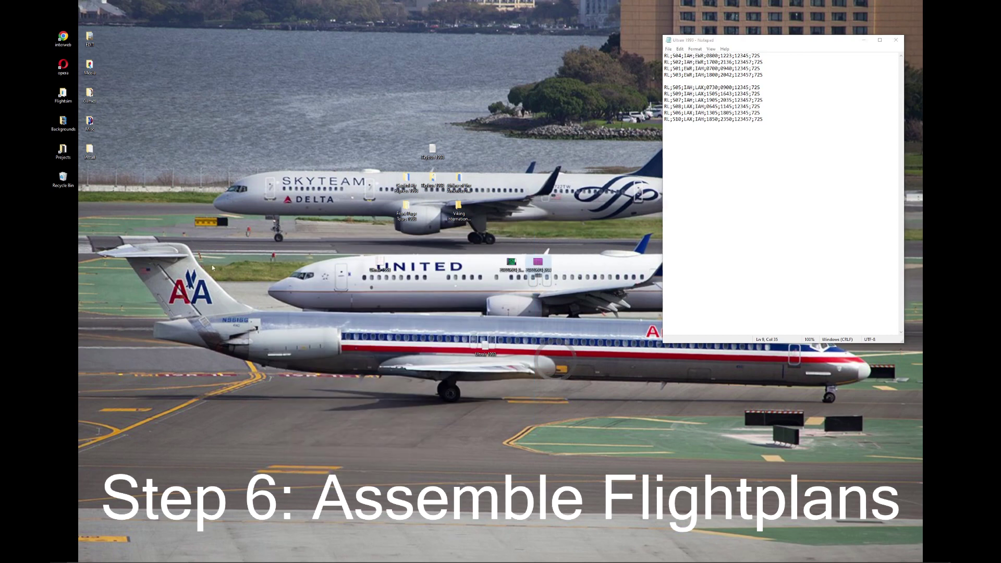
double_click(63, 13)
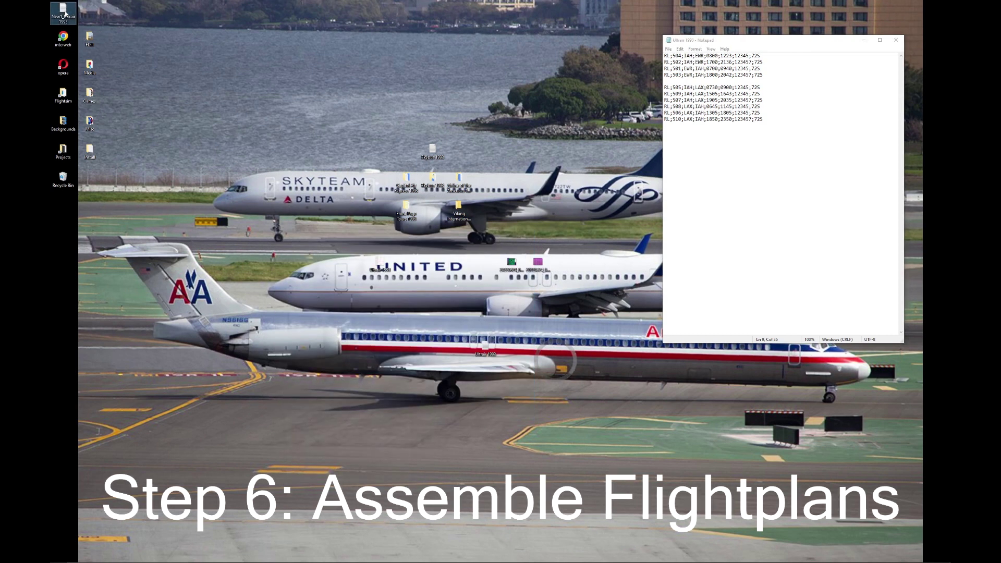
drag(696, 79, 171, 86)
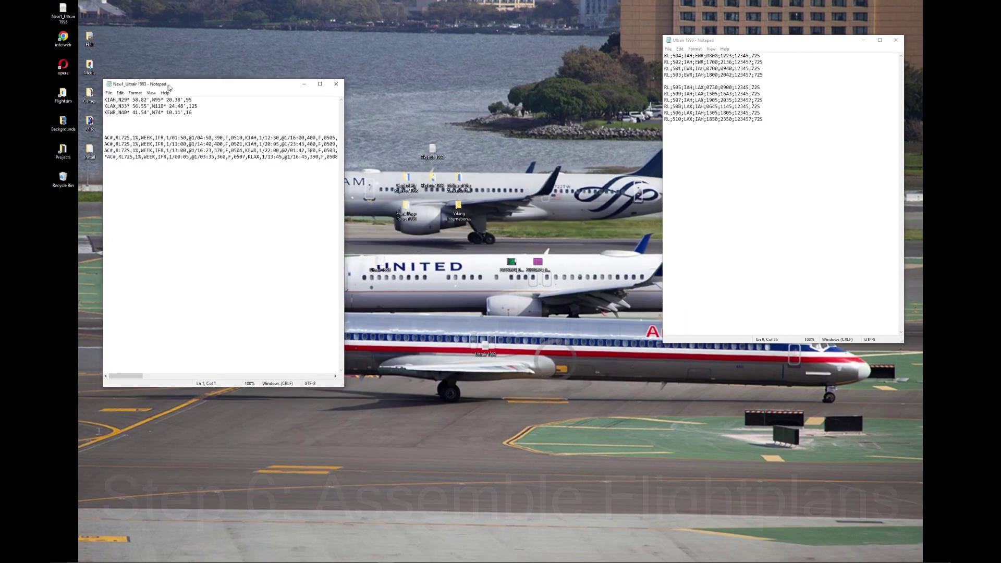
Step: Create a desktop folder named Ultrair 1993, reusing the timetable file's name, and open it
click(482, 347)
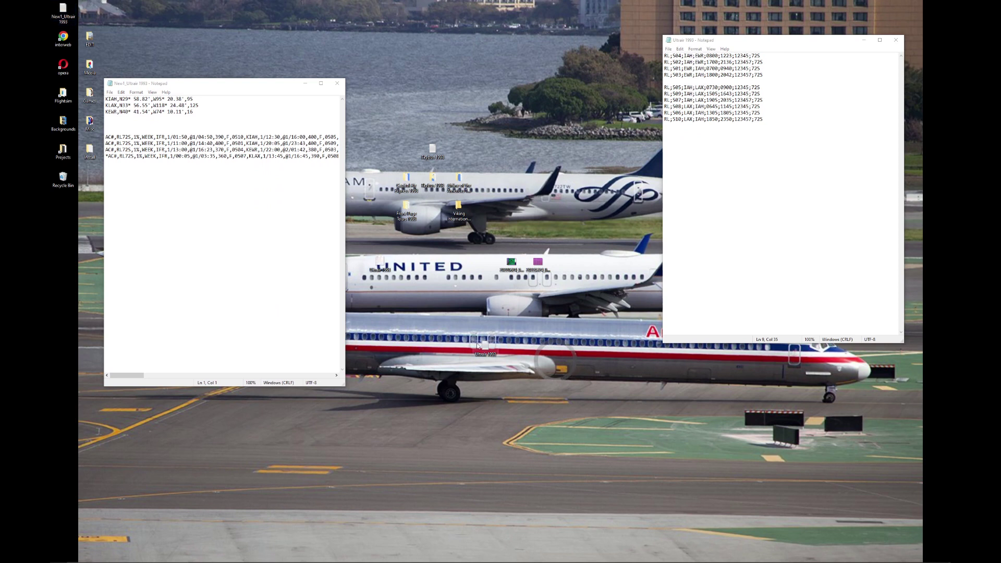
right_click(482, 347)
click(511, 508)
key(ctrl+c)
right_click(485, 355)
click(506, 385)
right_click(508, 349)
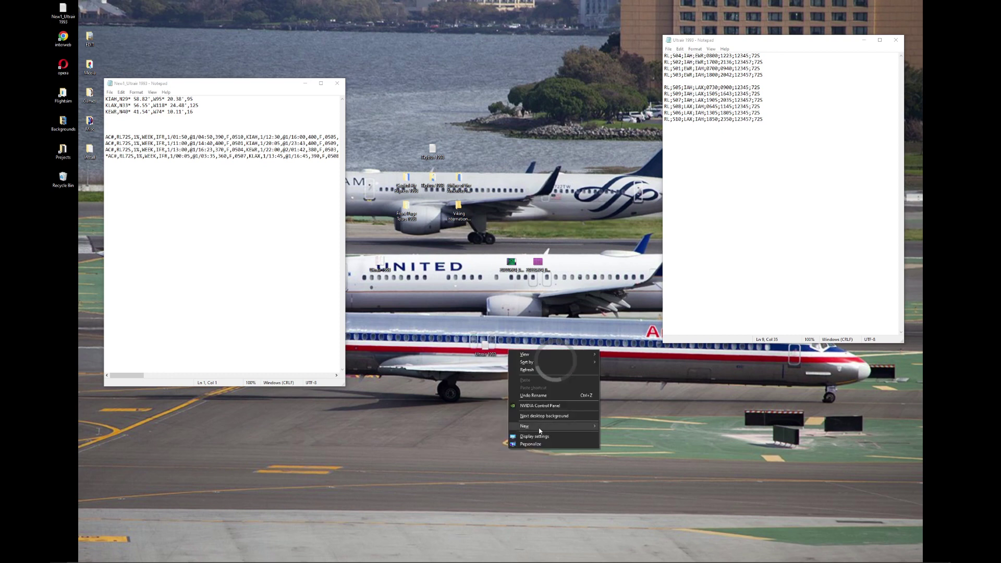
mouse_move(583, 426)
click(620, 428)
key(ctrl+v)
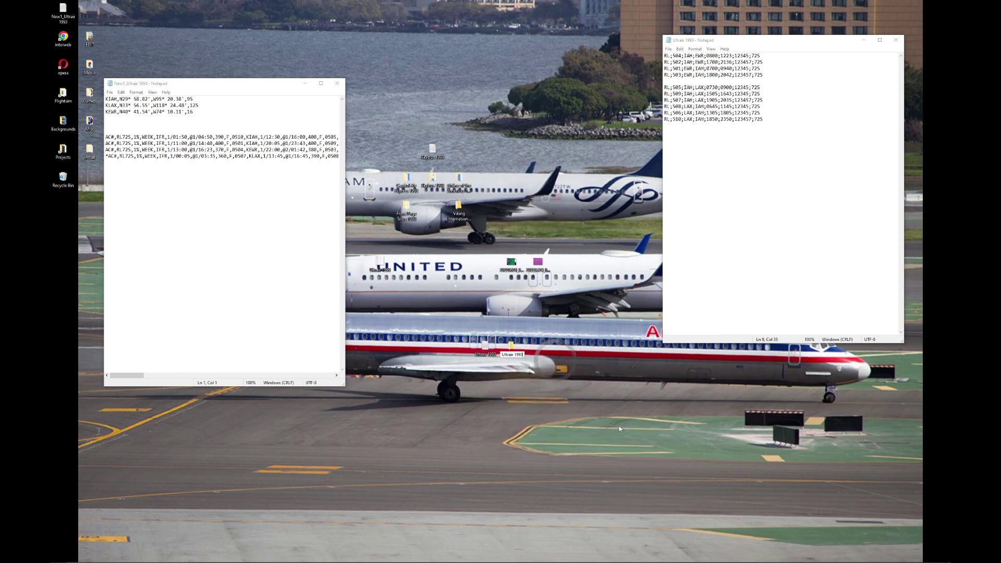
click(562, 391)
double_click(511, 347)
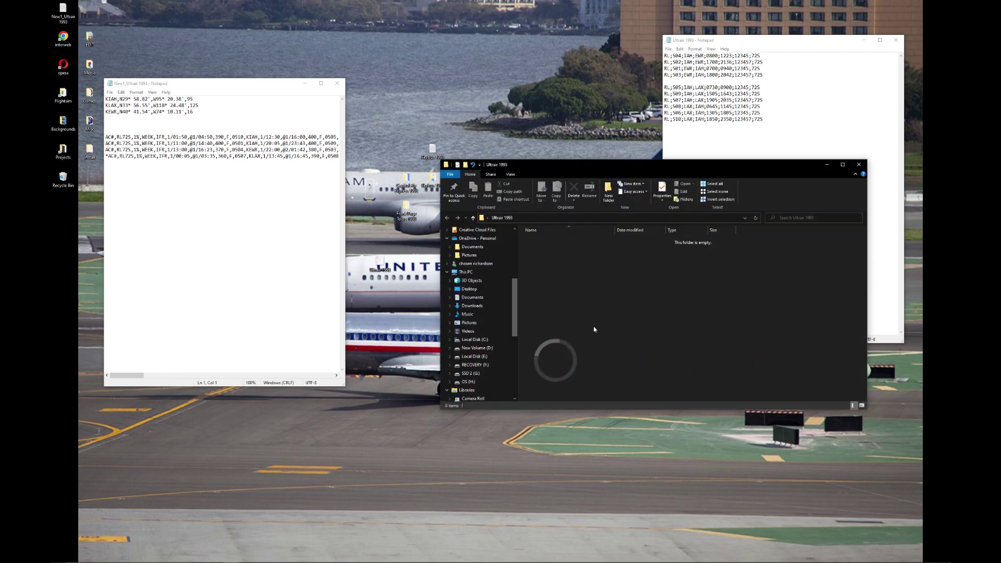
Step: Create a text document named "aircraft Ultrair 1993" in the Ultrair 1993 folder
right_click(615, 330)
mouse_move(667, 413)
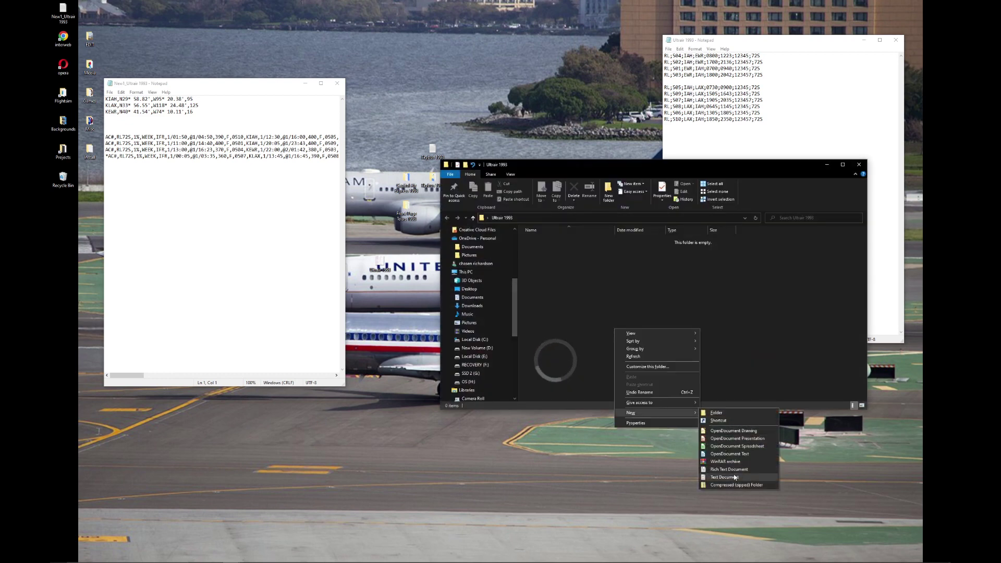
click(736, 478)
text(air)
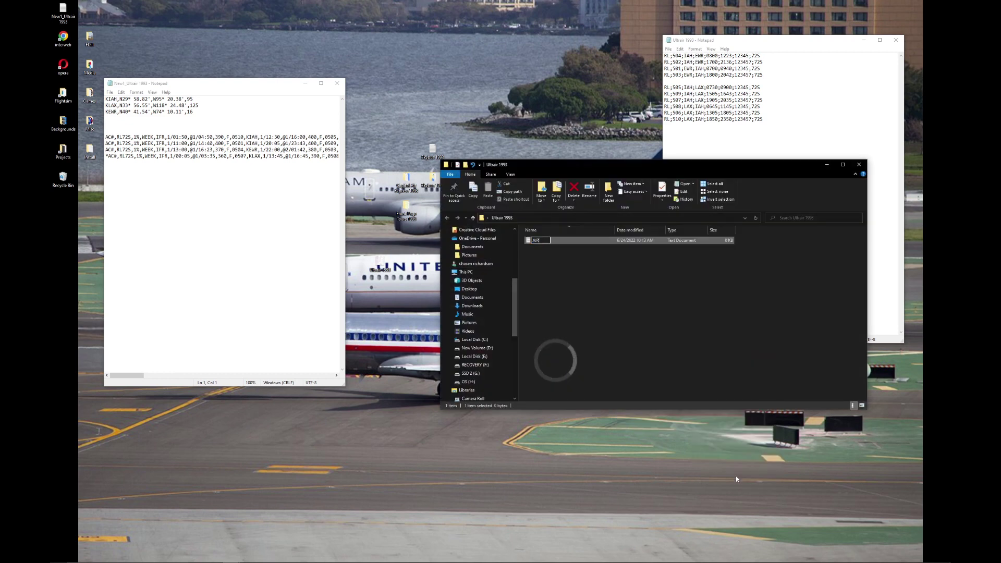
text(craft Ultrair 1993)
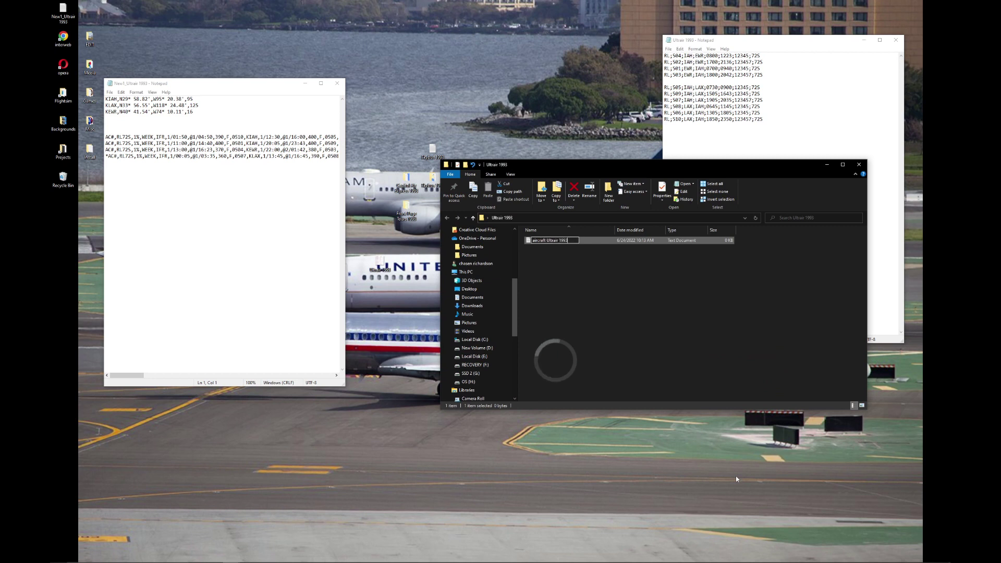
Step: Add a text document named "airports Ultrair 1993" to the same folder
right_click(648, 309)
mouse_move(694, 394)
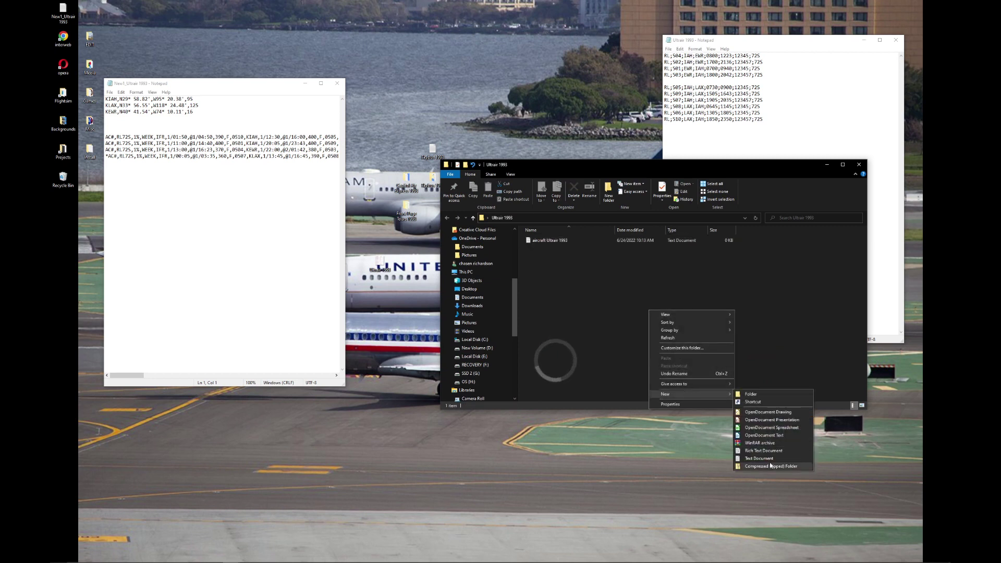
click(772, 460)
text(ai)
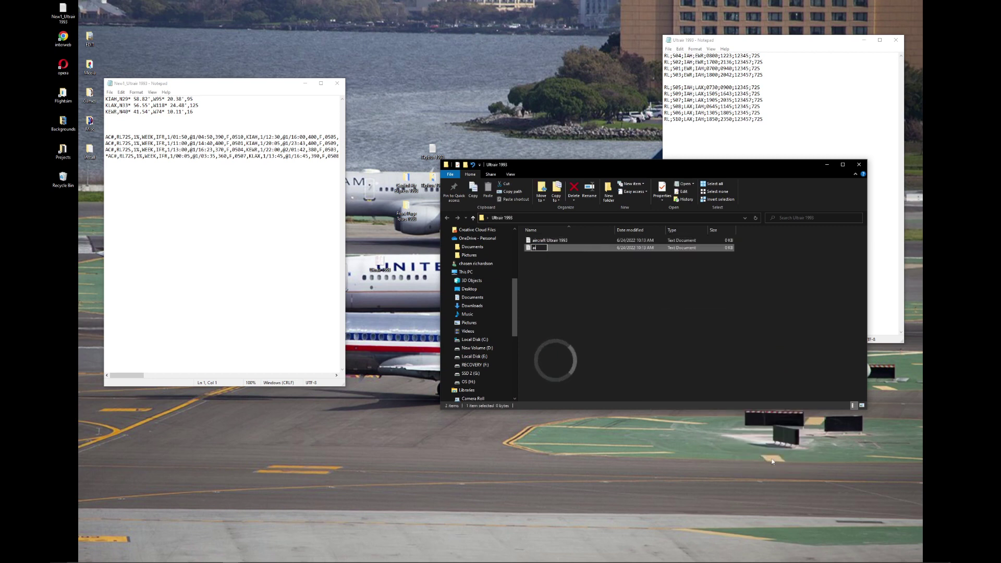
text(rports Ultrair 1993)
Step: Add a third text document named "flightplans Ultrair 1993" and reposition the folder window between the two open text files
right_click(613, 294)
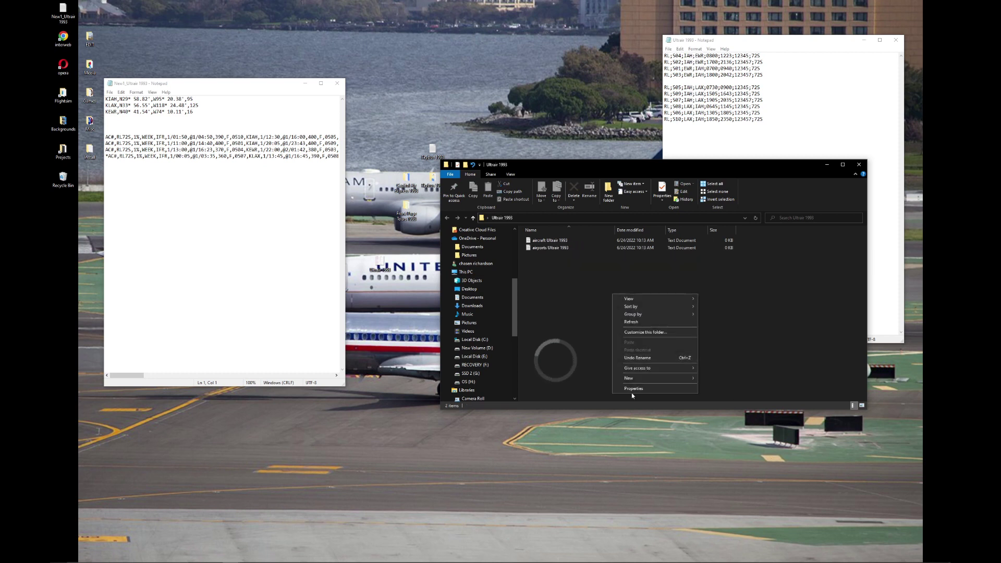
mouse_move(651, 378)
click(737, 439)
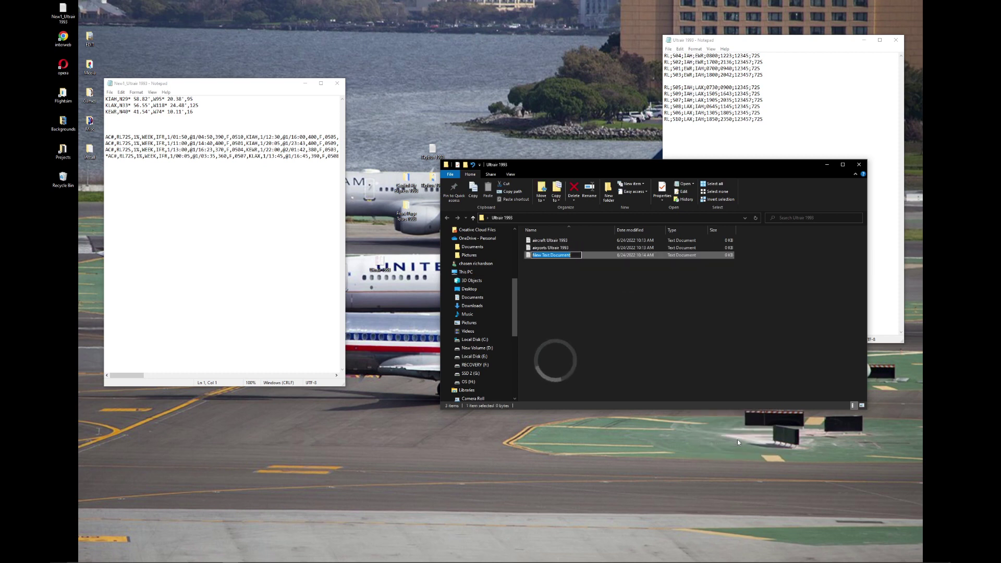
text(flightplans Ultrair 1993)
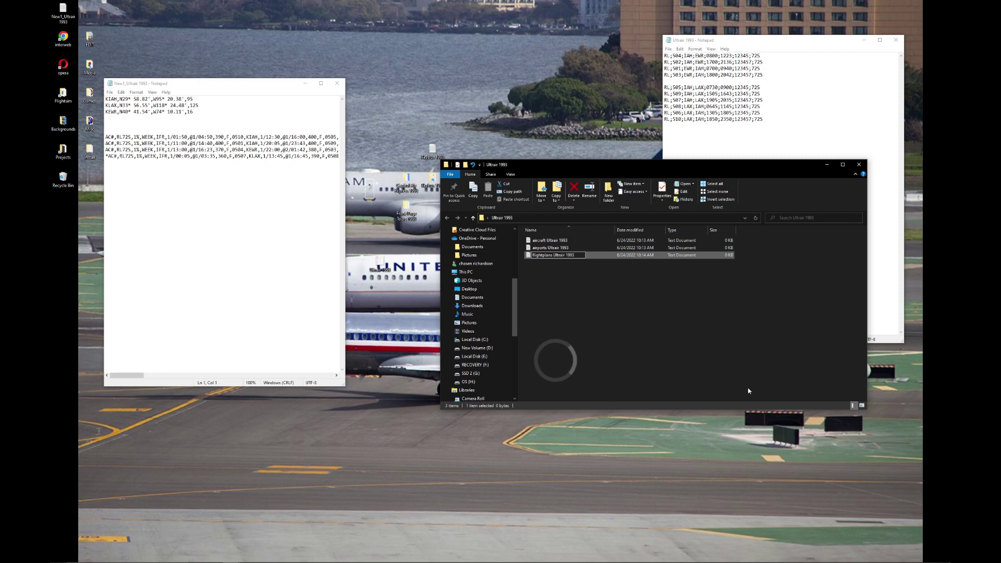
key(Return)
click(732, 384)
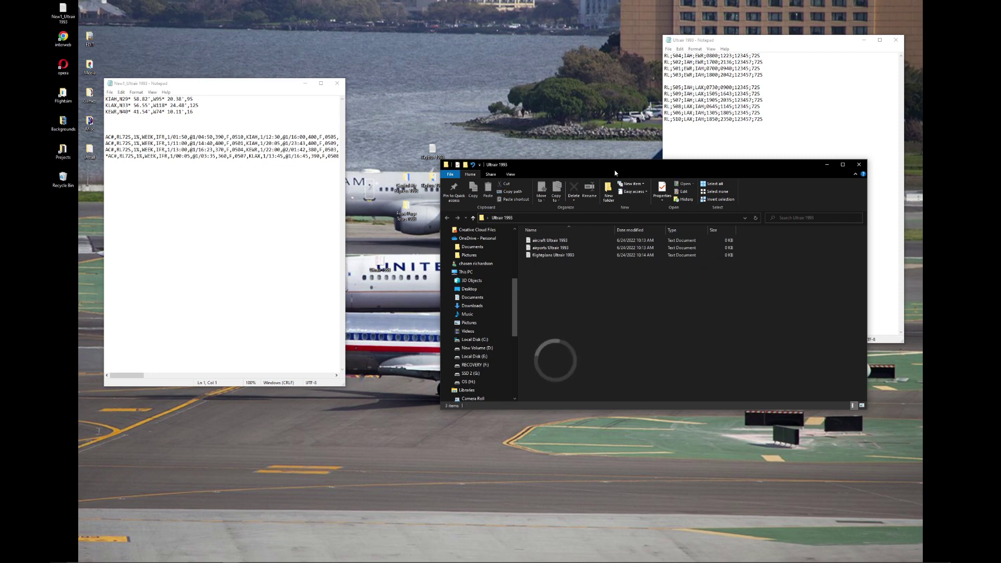
drag(607, 173, 546, 200)
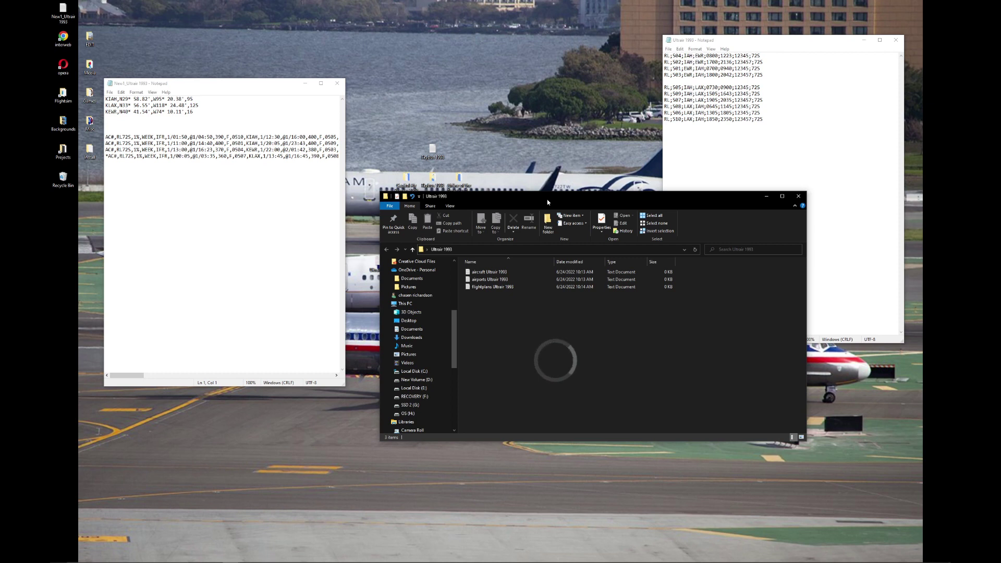
Step: Copy the KIAH, KLAX and KEWR airport lines from the compiled file into the airports document, save it and close it
drag(199, 112, 105, 98)
key(ctrl+c)
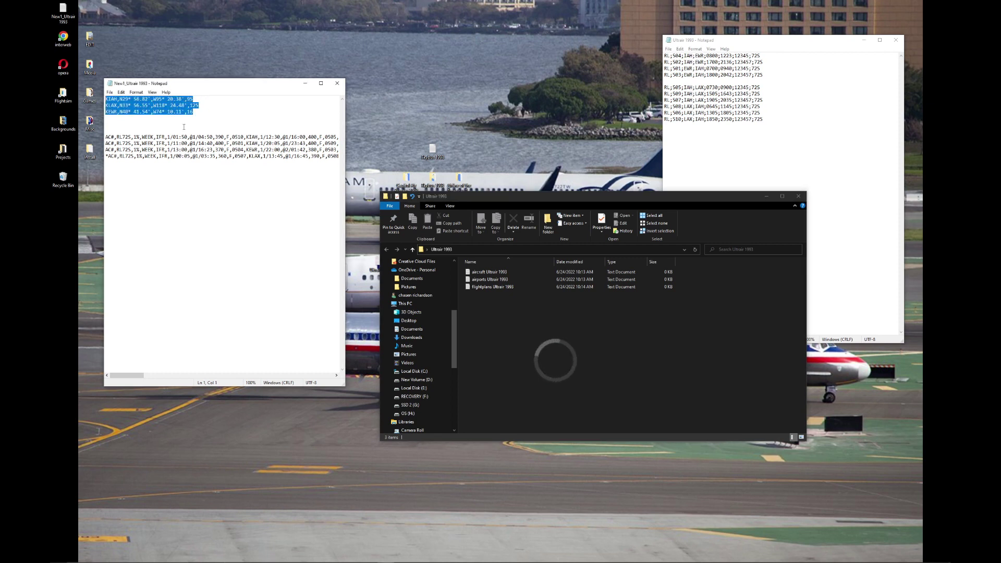
double_click(493, 280)
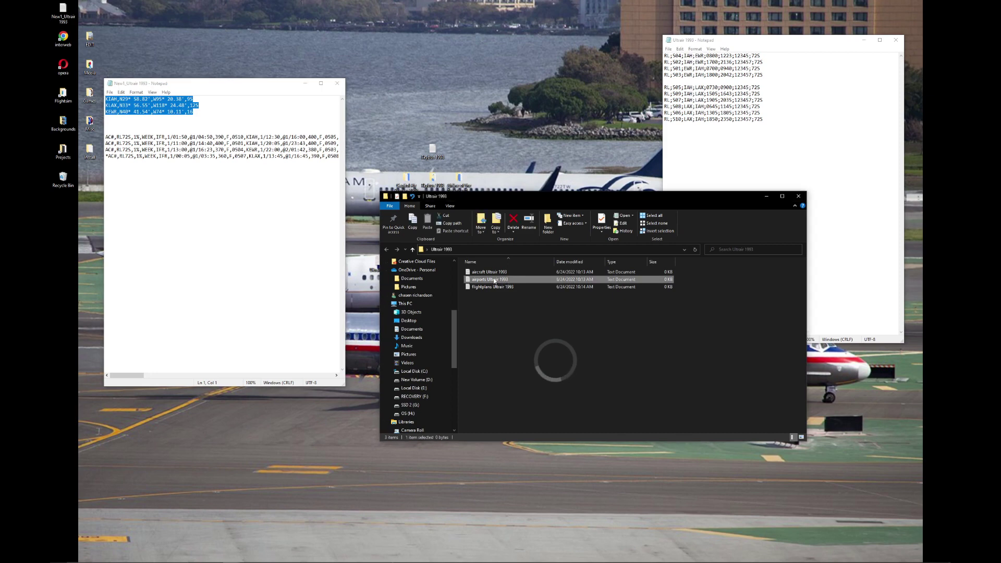
key(ctrl+v)
key(ctrl+s)
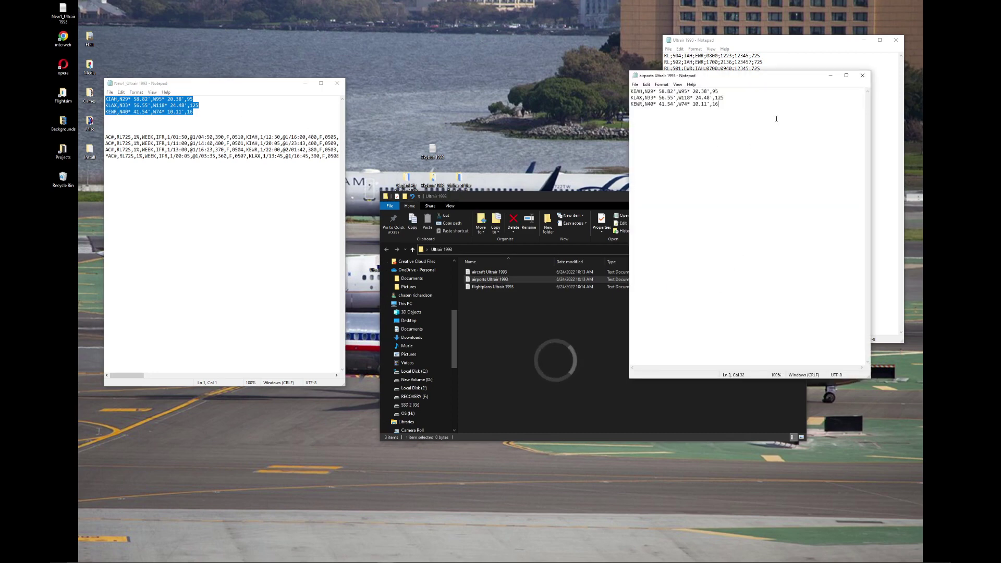
click(863, 75)
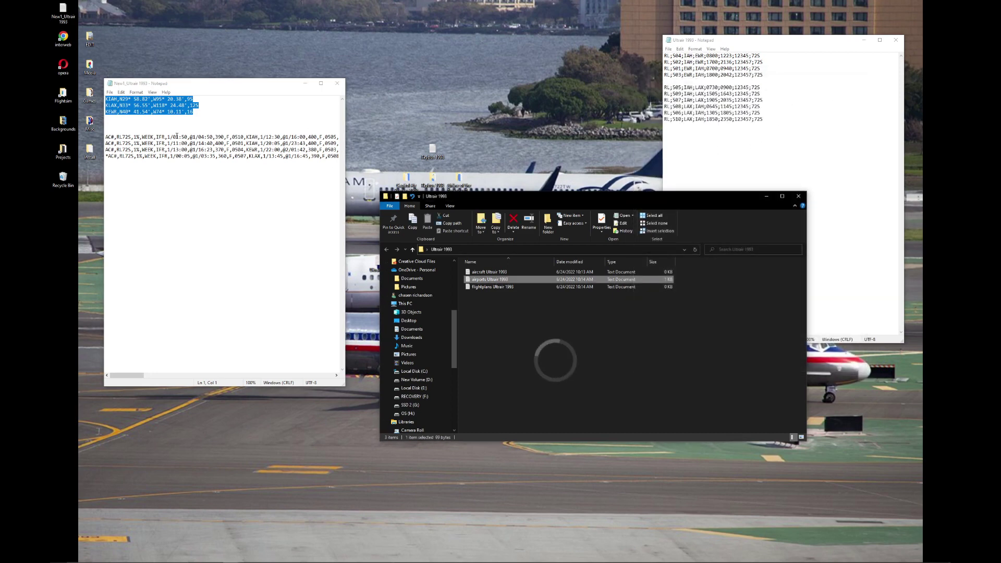
Step: Copy the compiled AC# flightplan lines into the flightplans document under the heading //727-200 and save it
drag(105, 136, 106, 168)
key(ctrl+c)
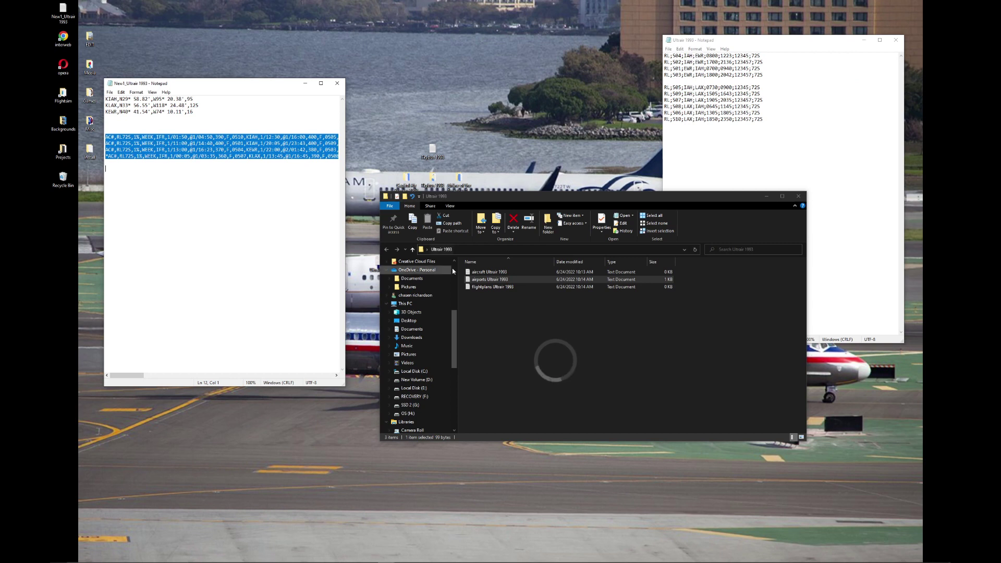
double_click(492, 287)
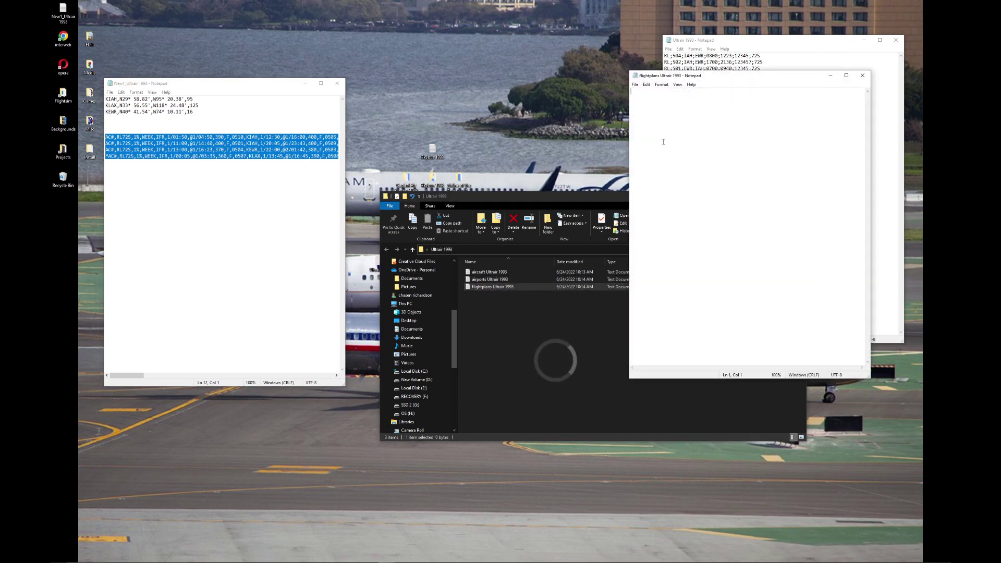
drag(755, 82, 549, 141)
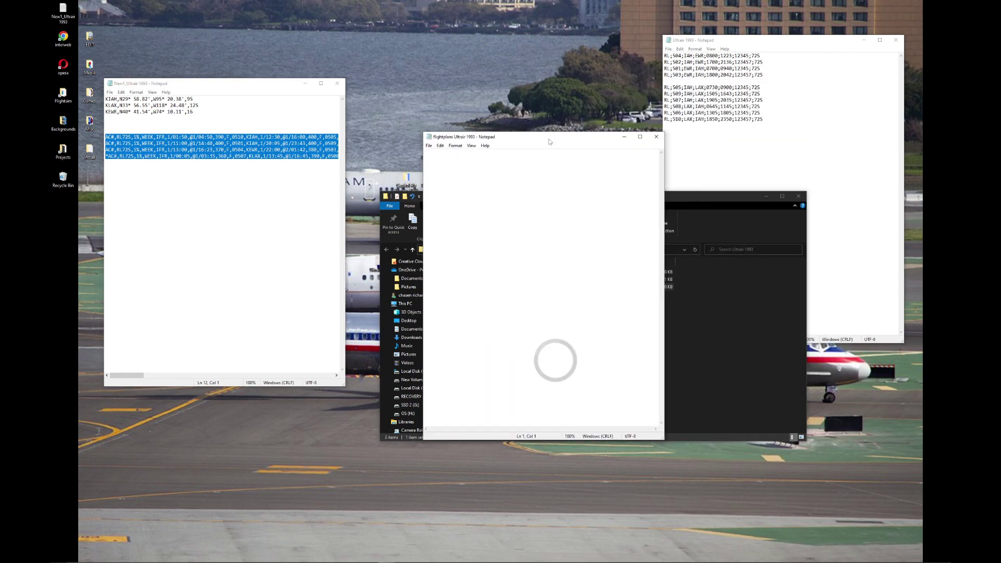
text(//727-200)
key(ctrl+s)
key(ctrl+v)
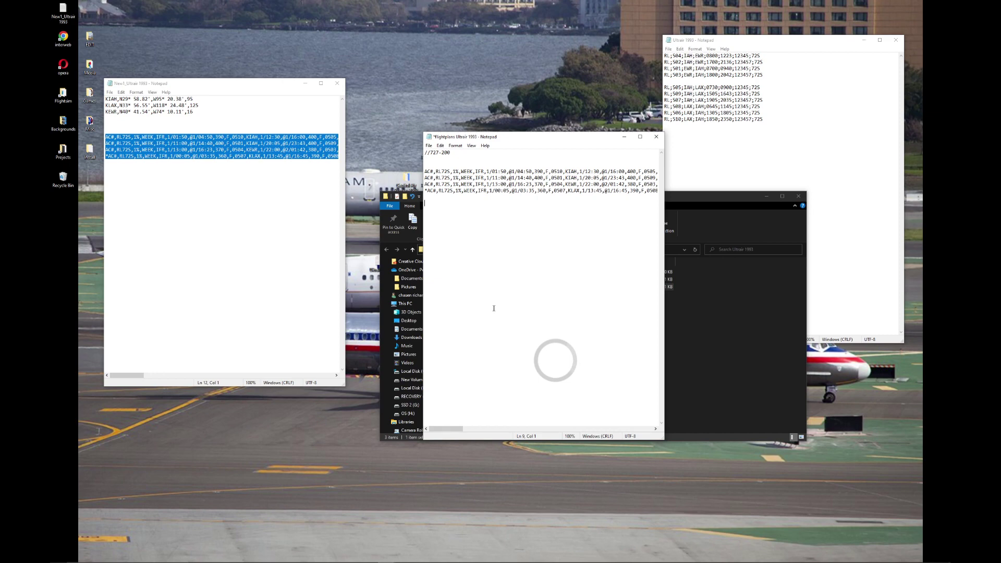
key(ctrl+s)
Step: Close the compiled New1_Ultrair 1993 file and delete it from the desktop
click(337, 83)
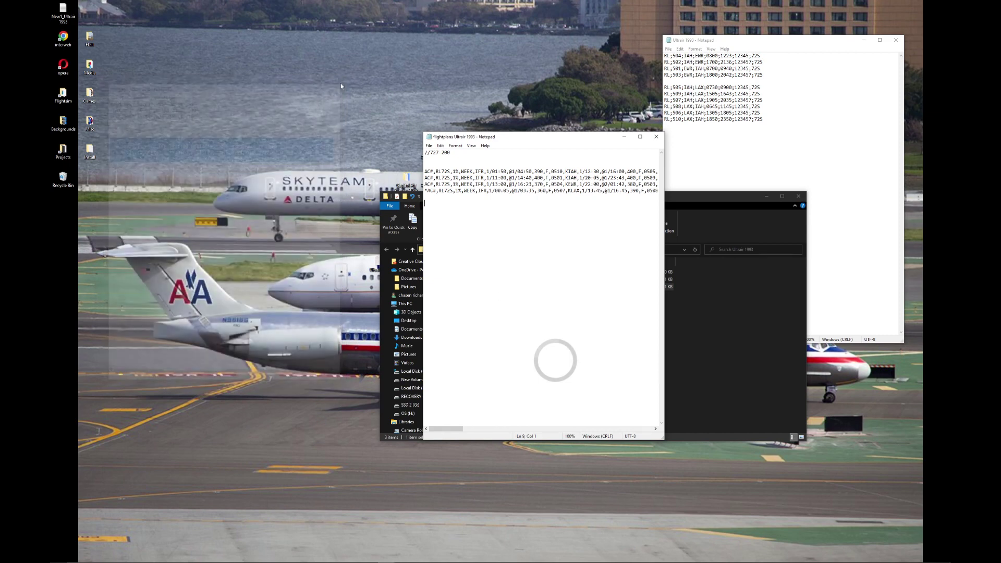
right_click(58, 5)
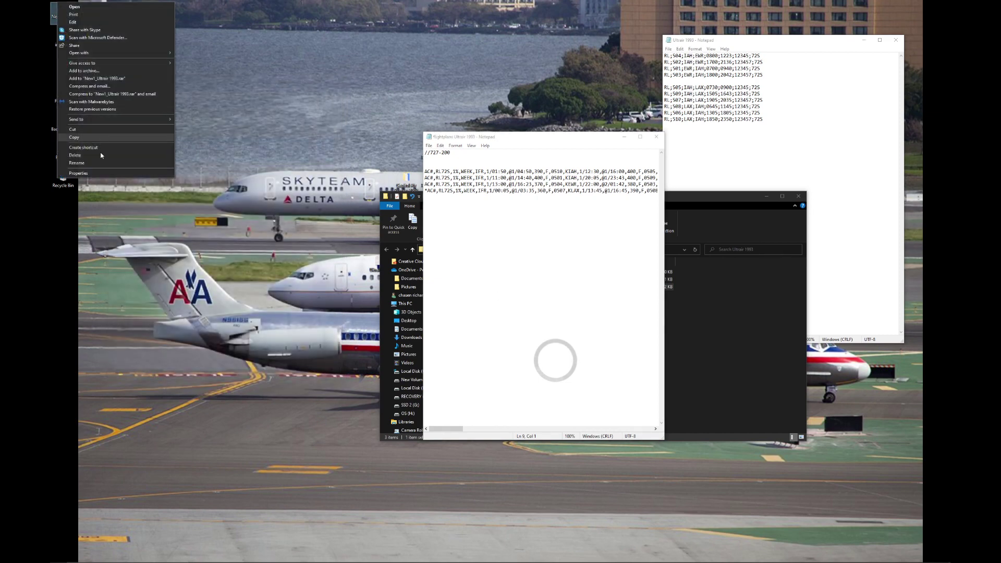
click(83, 155)
Step: Move the flightplans window aside, open the empty aircraft document and examine the aircraft code in the first flightplan line
drag(541, 142, 738, 184)
click(535, 275)
double_click(535, 276)
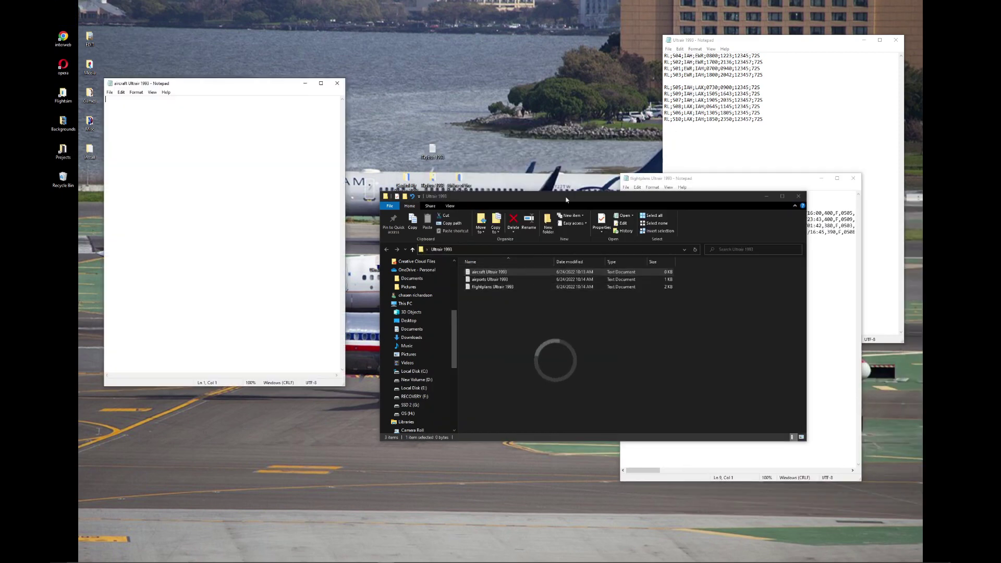
click(646, 210)
drag(647, 212, 635, 213)
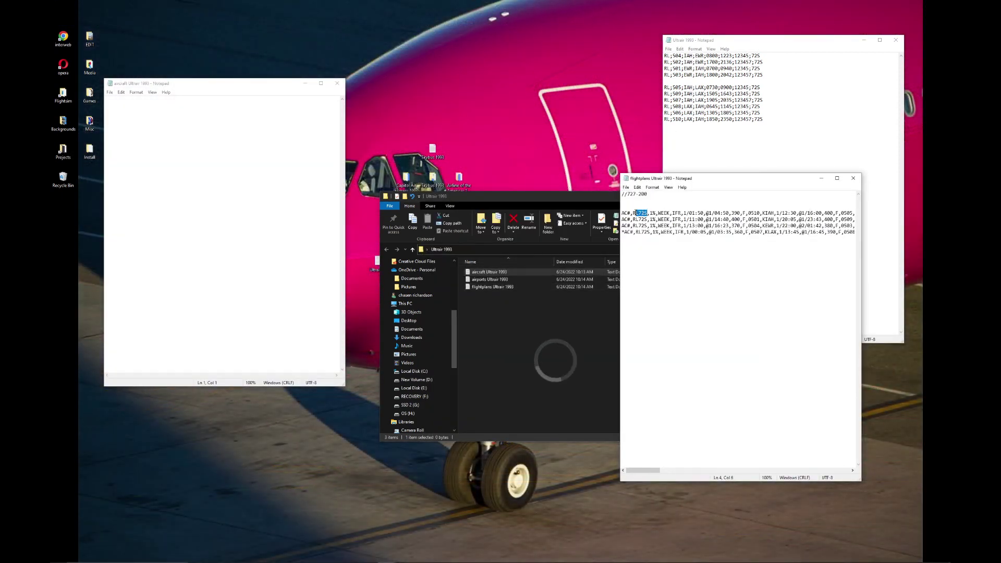
click(633, 212)
drag(633, 213, 649, 212)
click(770, 266)
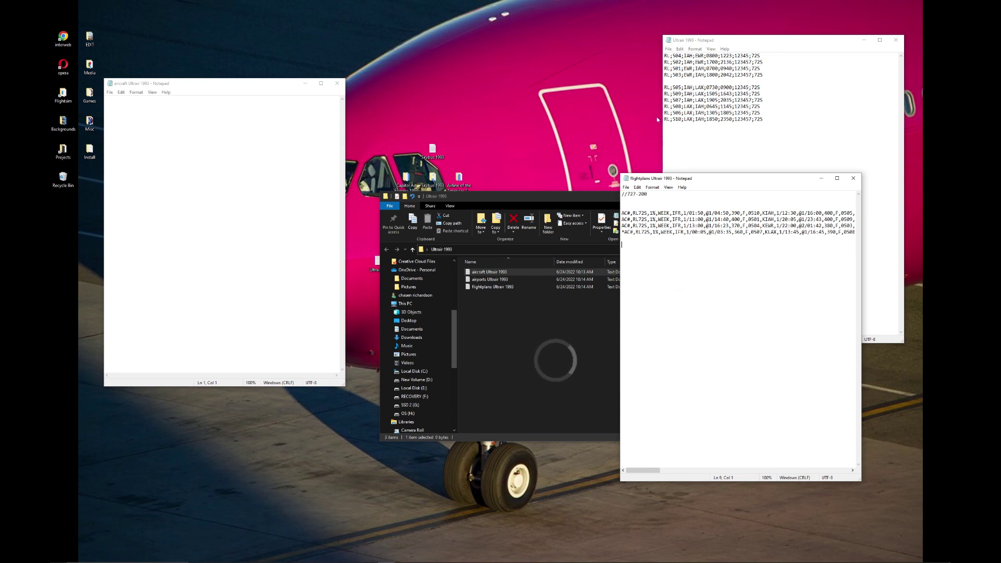
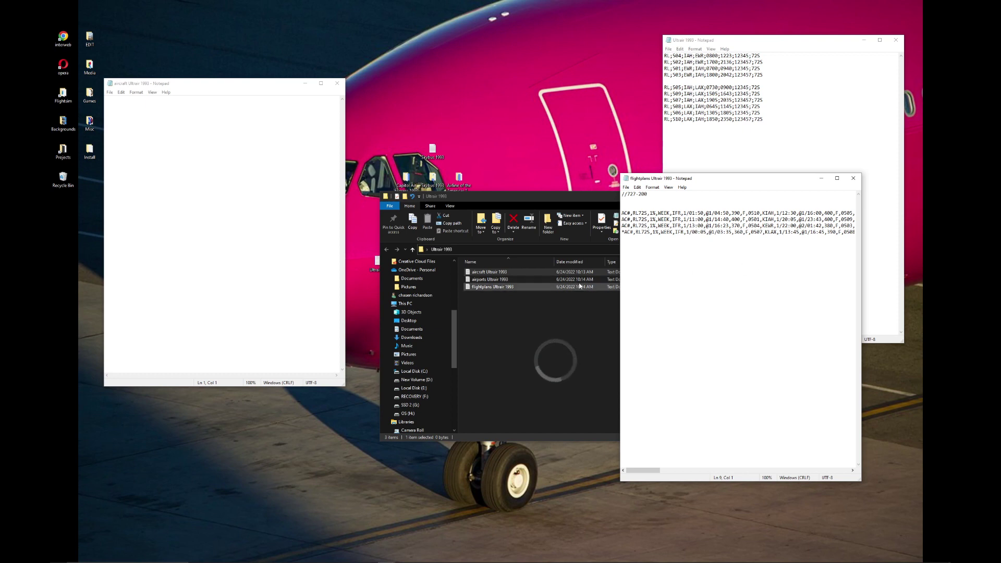
Step: Begin the first entry of the aircraft document with AC#1, and save the file
click(179, 137)
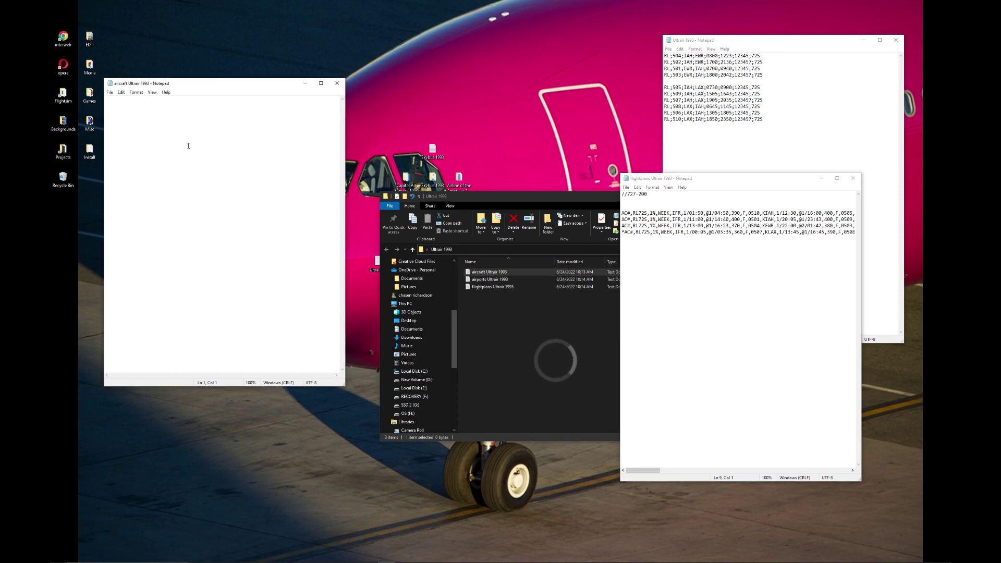
text(AC#1,)
key(ctrl+s)
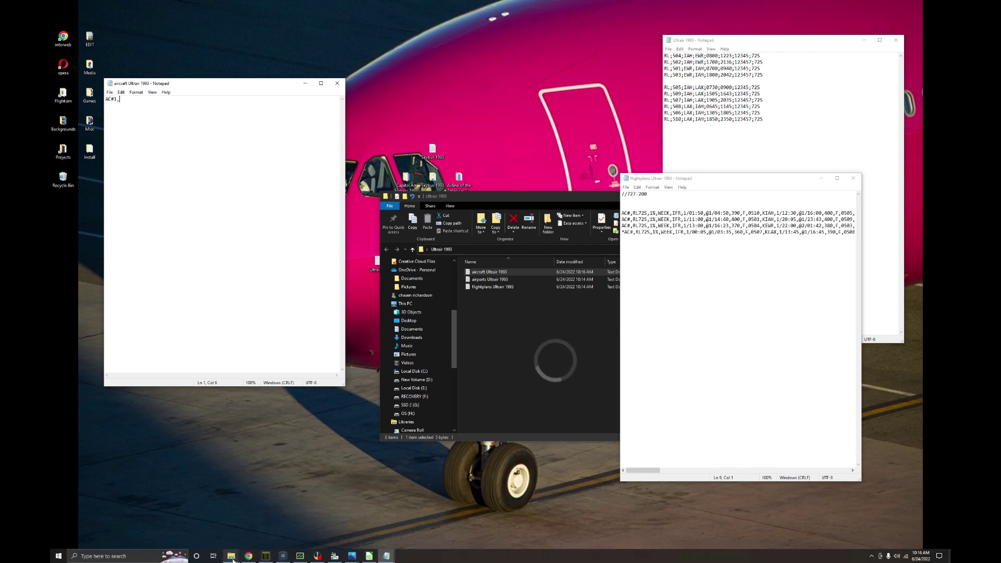
Step: Open the AI Cruise Speeds text document from the Flightsim folder and place its window above the other windows
click(231, 556)
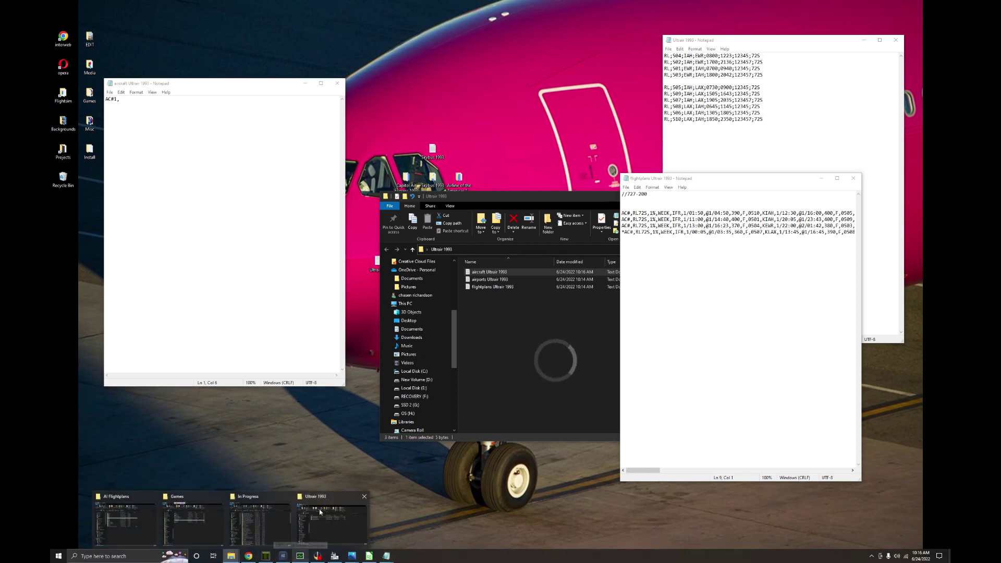
double_click(63, 94)
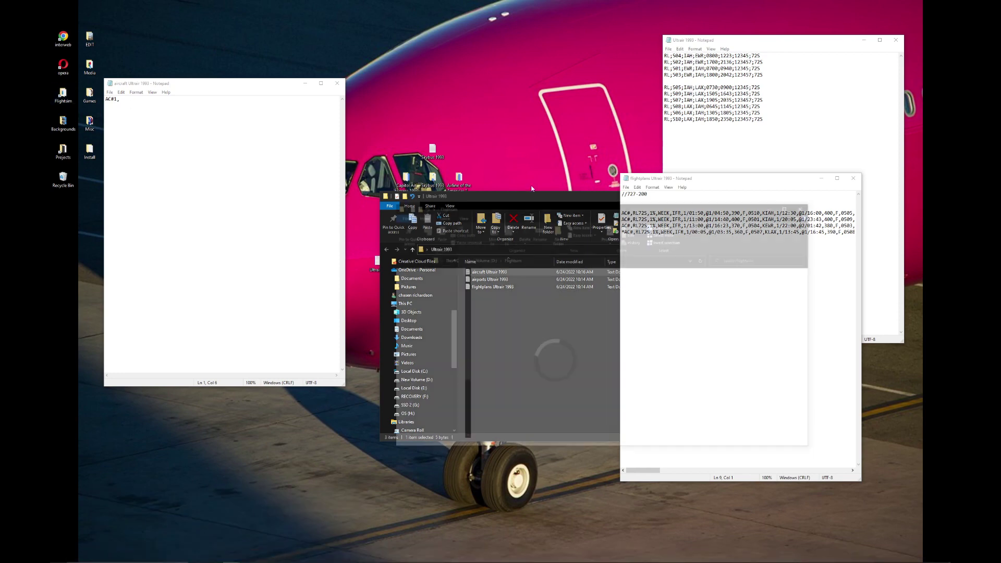
double_click(543, 383)
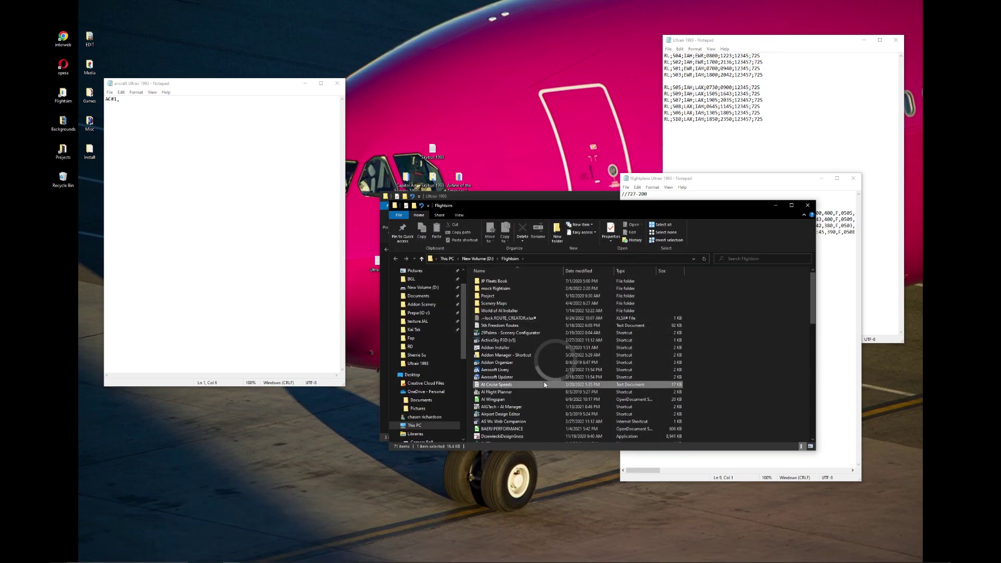
drag(237, 85, 547, 21)
click(594, 106)
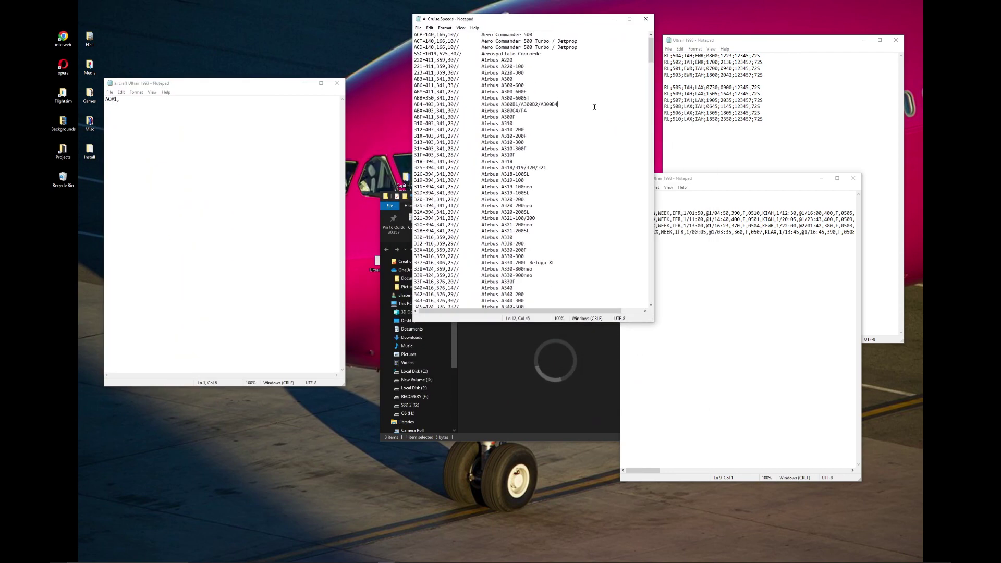
Step: Search the AI Cruise Speeds list for 727
click(484, 35)
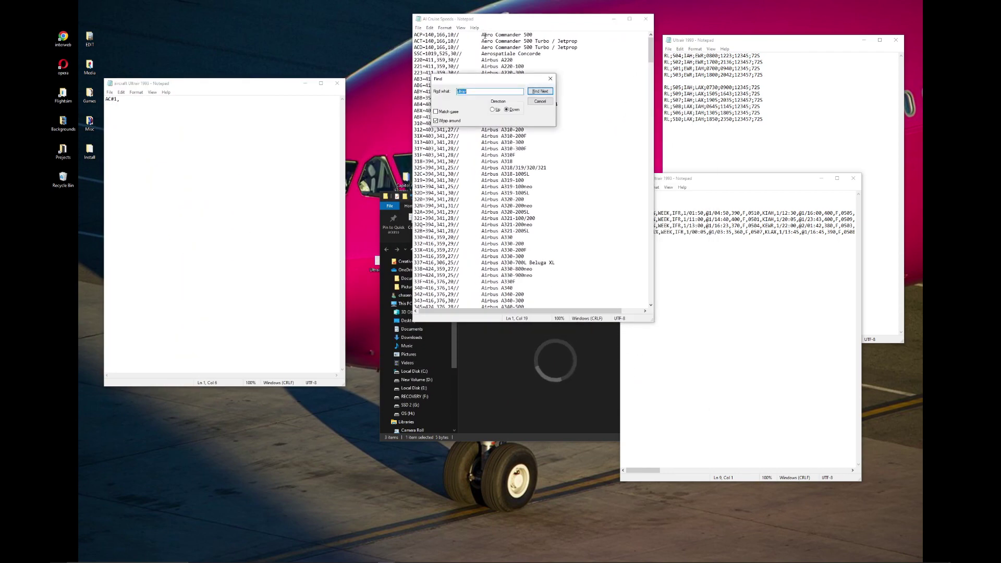
text(72)
key(Return)
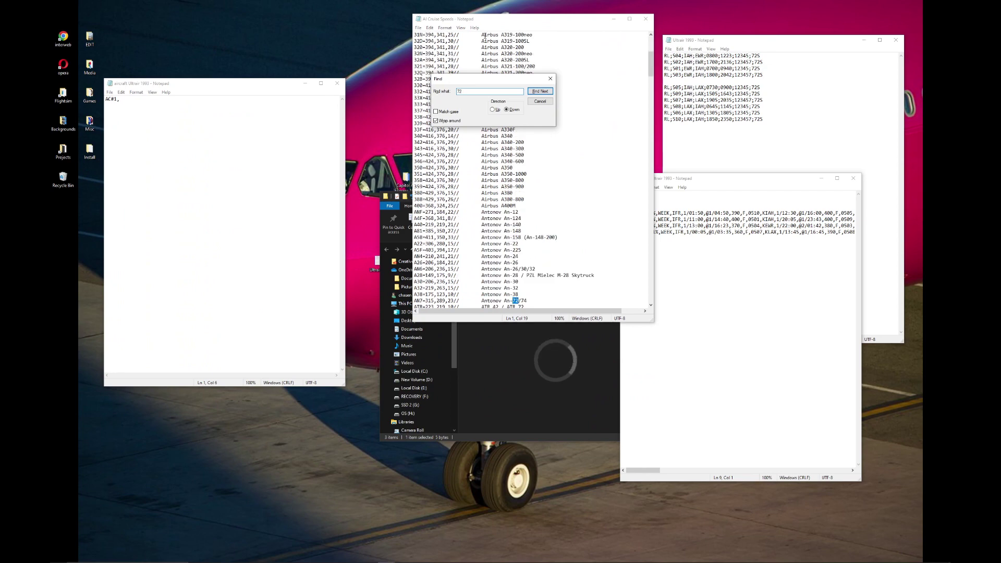
text(7)
key(Return)
scroll(447, 263, down, 3)
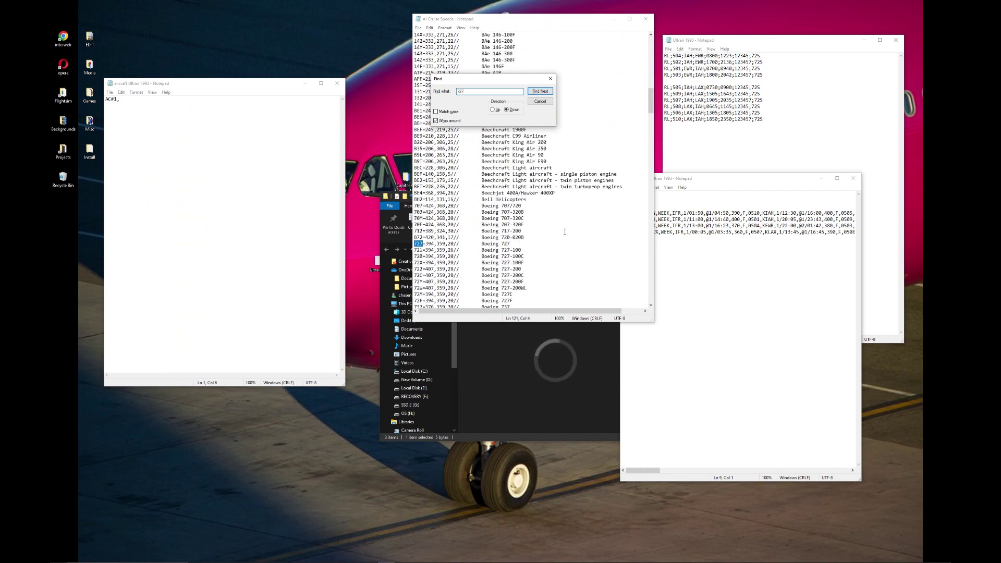
Step: Enter 477 as the cruise speed after AC#1 in the aircraft document and save it
click(292, 194)
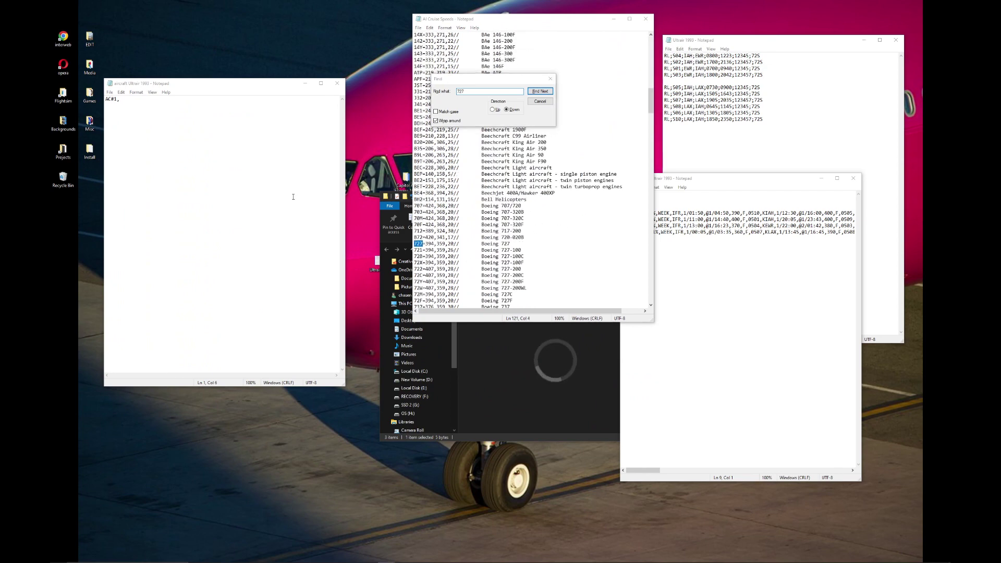
text(477)
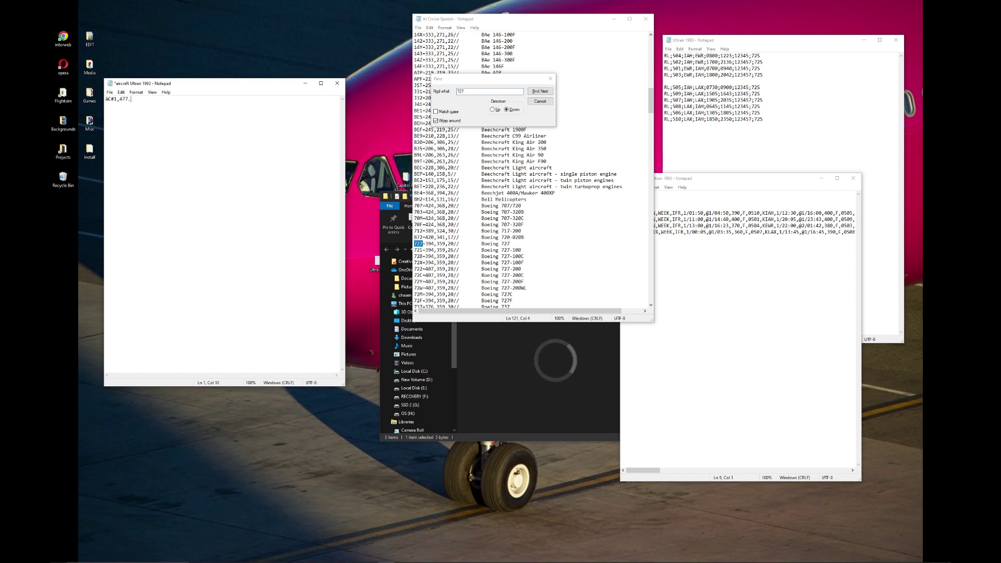
text(,)
key(ctrl+s)
Step: Check the 727-200 speed in the cruise list, minimise the list, and set the AC#1 cruise speed to 407
drag(436, 269, 430, 269)
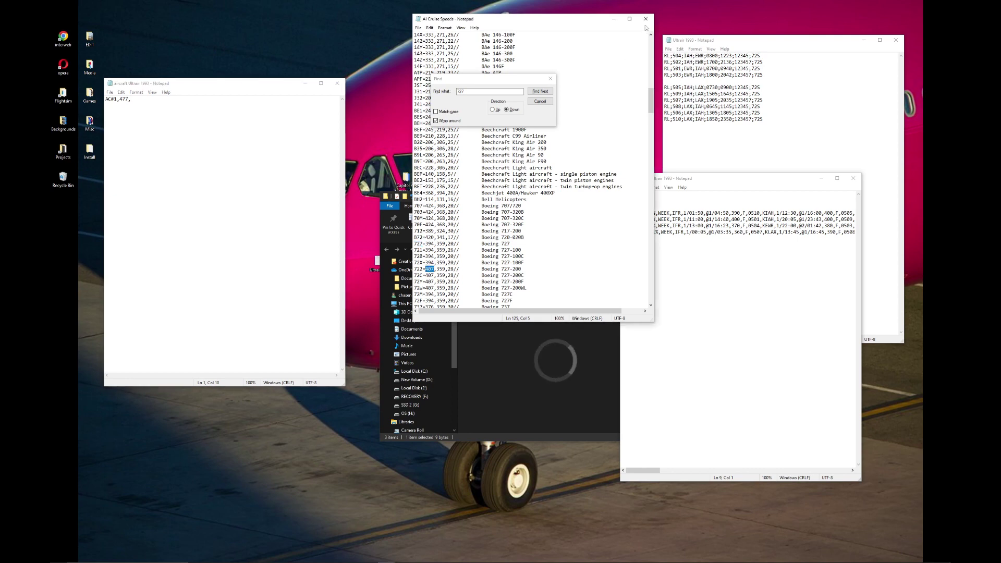
click(613, 19)
key(Left)
key(shift+Left)
key(shift+Left)
key(shift+Left)
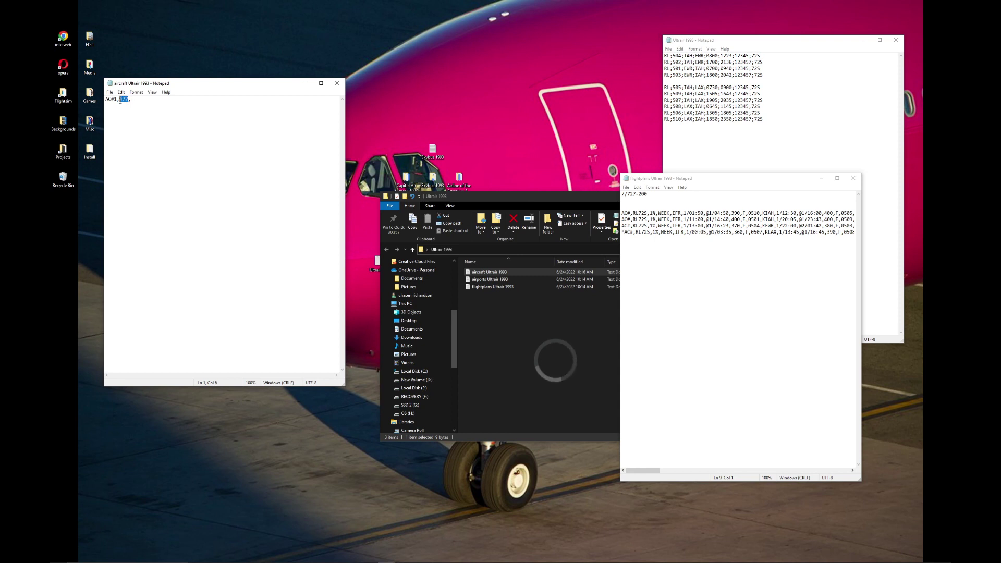
text(407,")
key(ctrl+s)
Step: Complete the AC#1 entry with the quoted title "727-200" and save the aircraft document
text(727-200")
key(ctrl+s)
drag(153, 99, 133, 100)
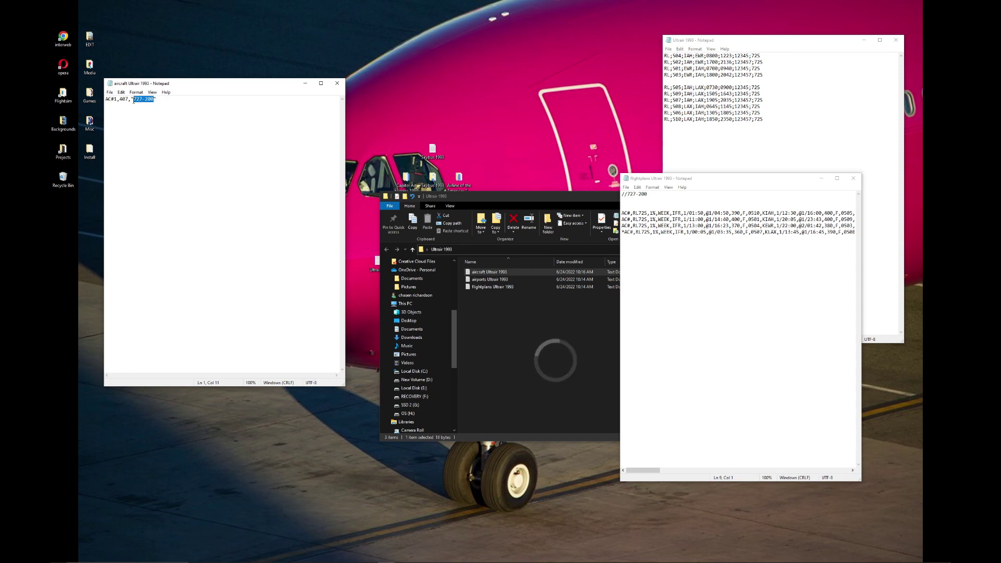
click(169, 104)
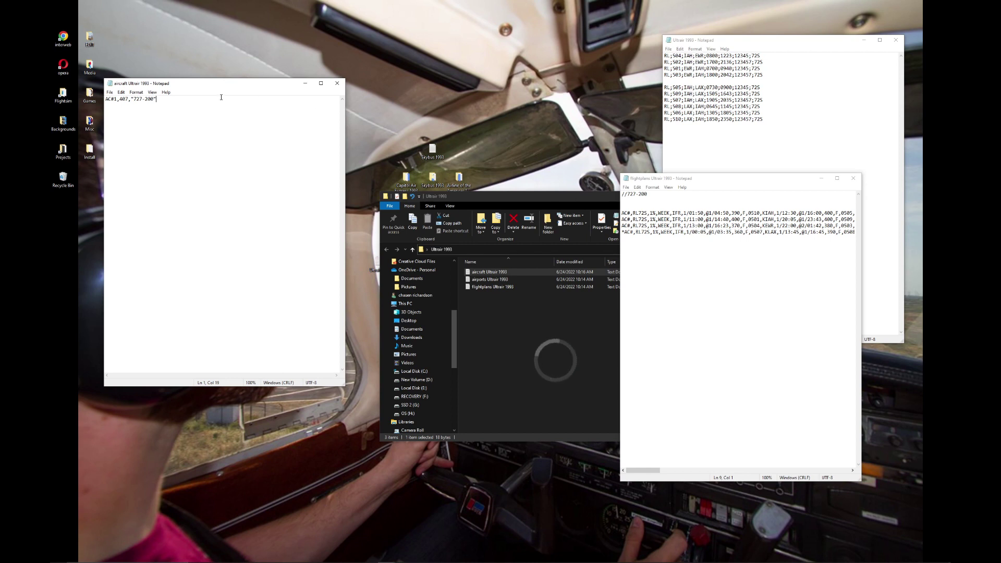
Step: Change the AC# prefix to AC#1 in all four lines of the flightplans document
click(633, 213)
text(1)
click(633, 220)
text(1)
click(633, 225)
text(1)
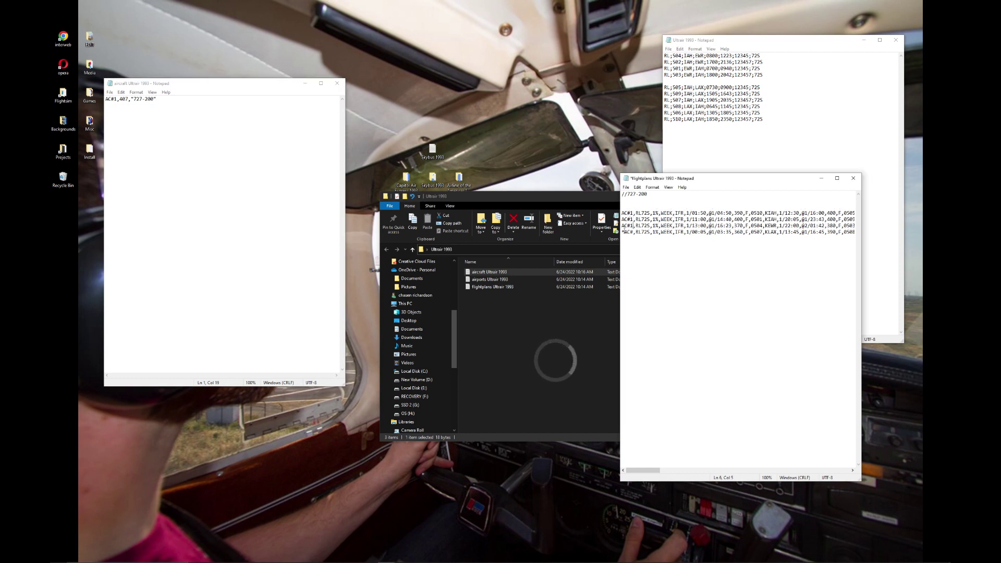
click(633, 232)
text(1)
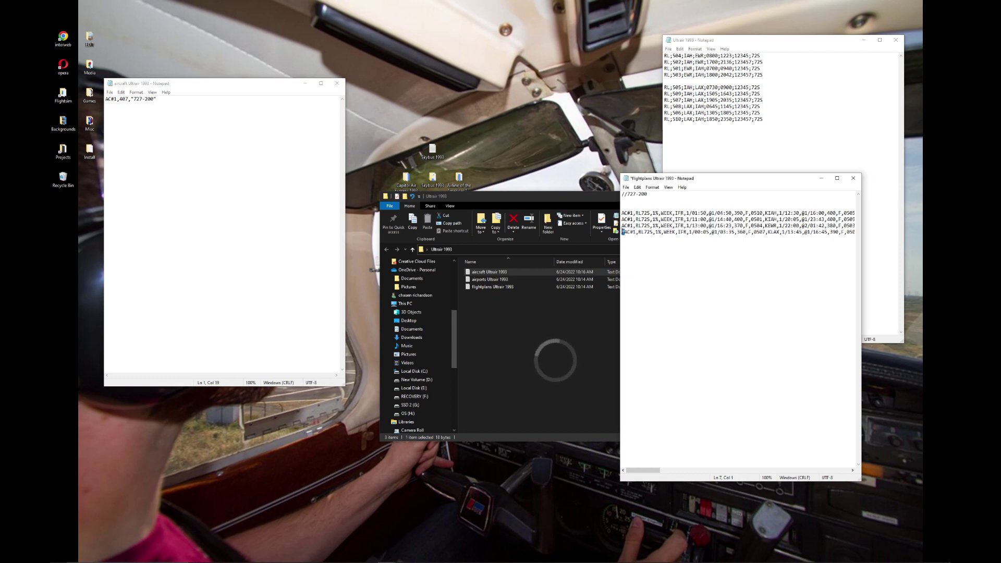
Step: Examine the full length of the four flightplan lines, with word wrap temporarily on and in a maximised window
drag(643, 470, 628, 452)
click(652, 187)
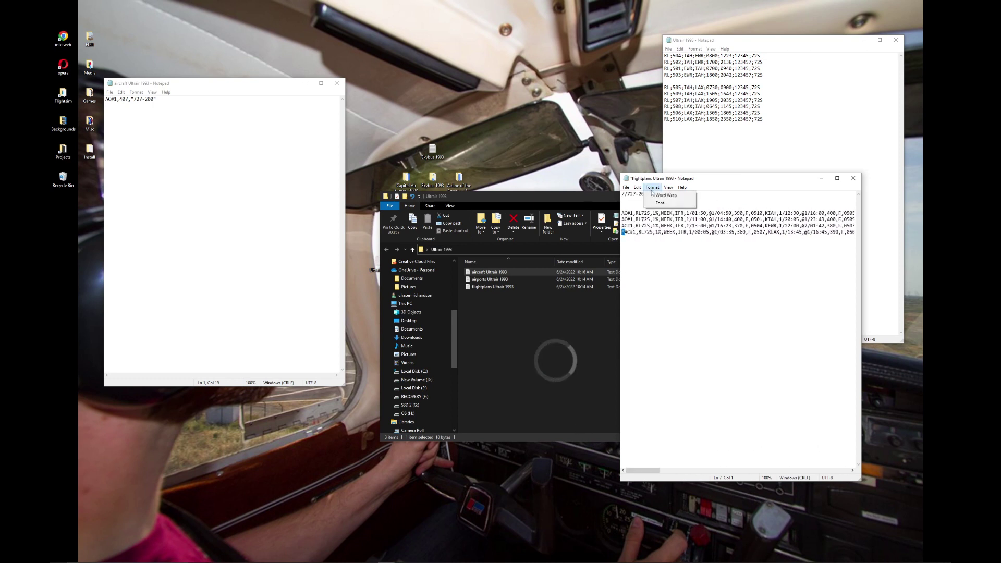
click(665, 196)
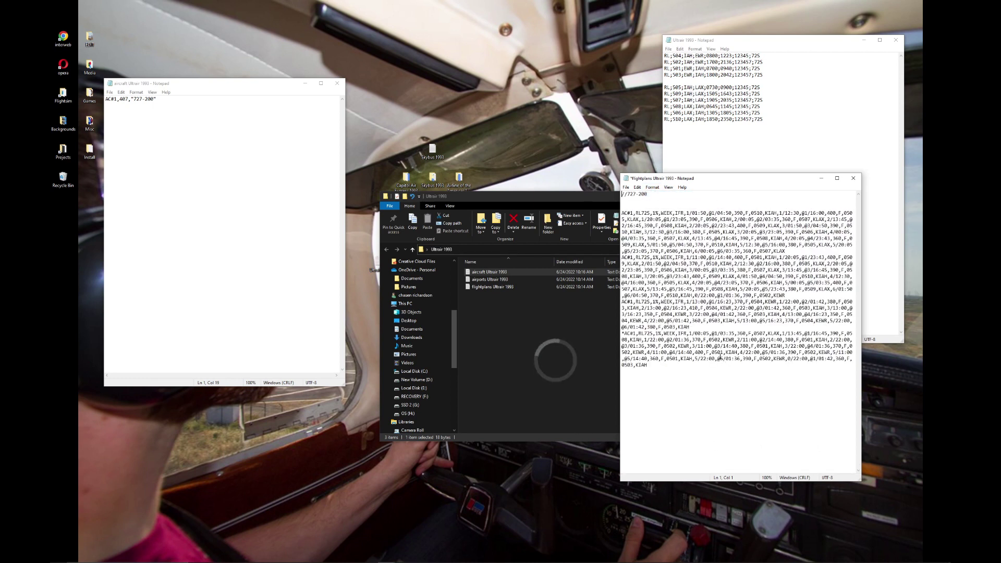
click(652, 187)
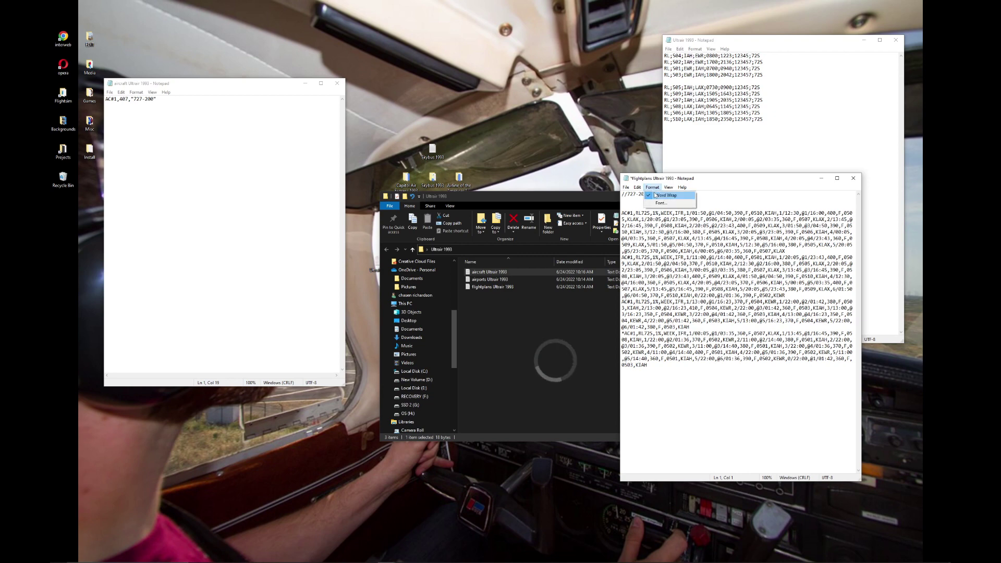
click(664, 196)
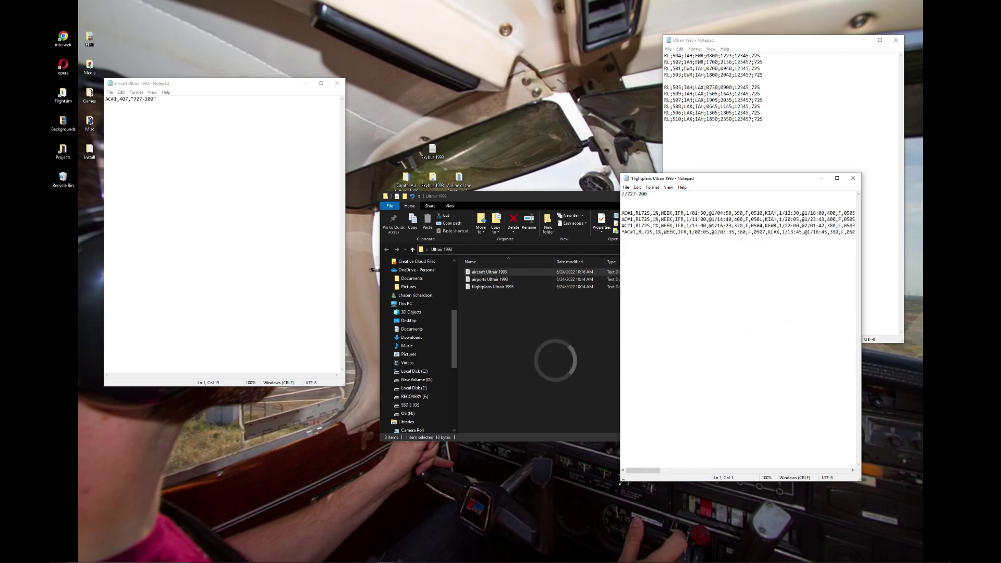
click(836, 180)
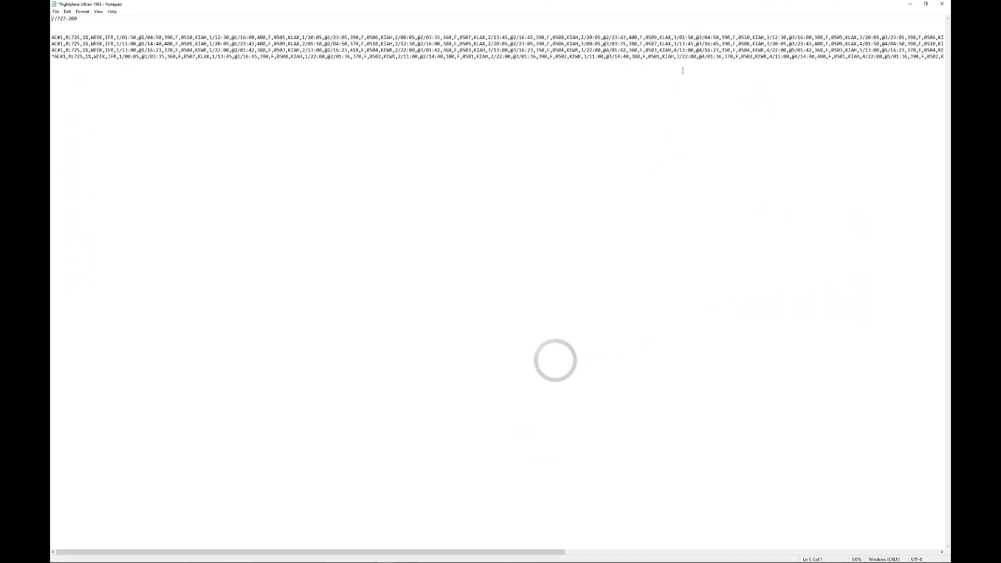
scroll(681, 71, right, 3)
scroll(682, 71, right, 10)
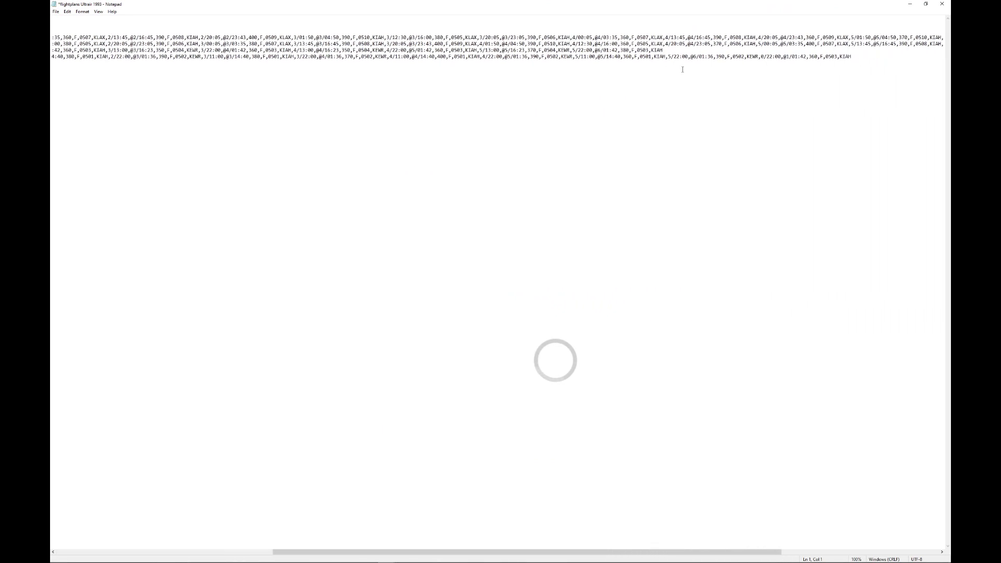
scroll(887, 79, right, 3)
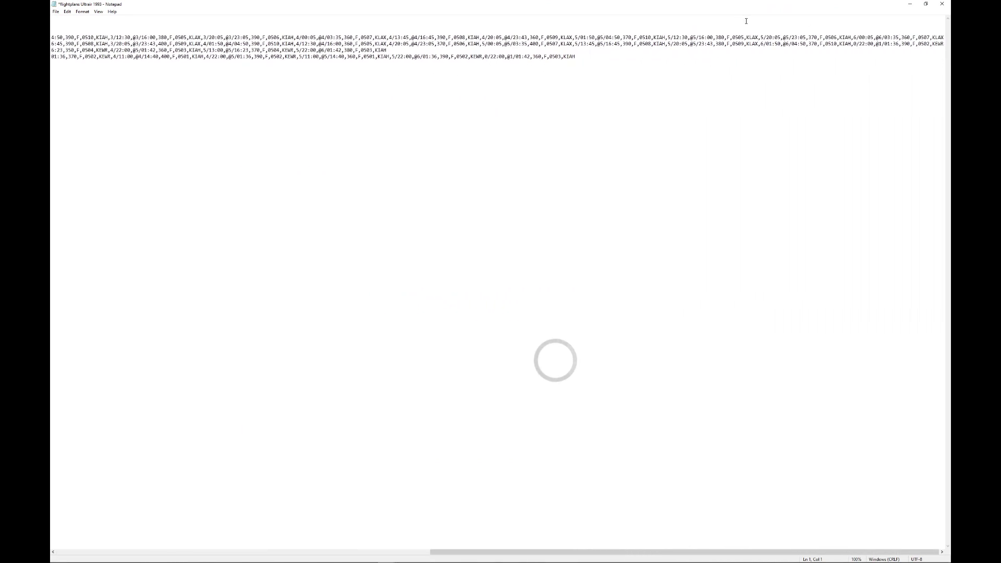
scroll(682, 63, left, 4)
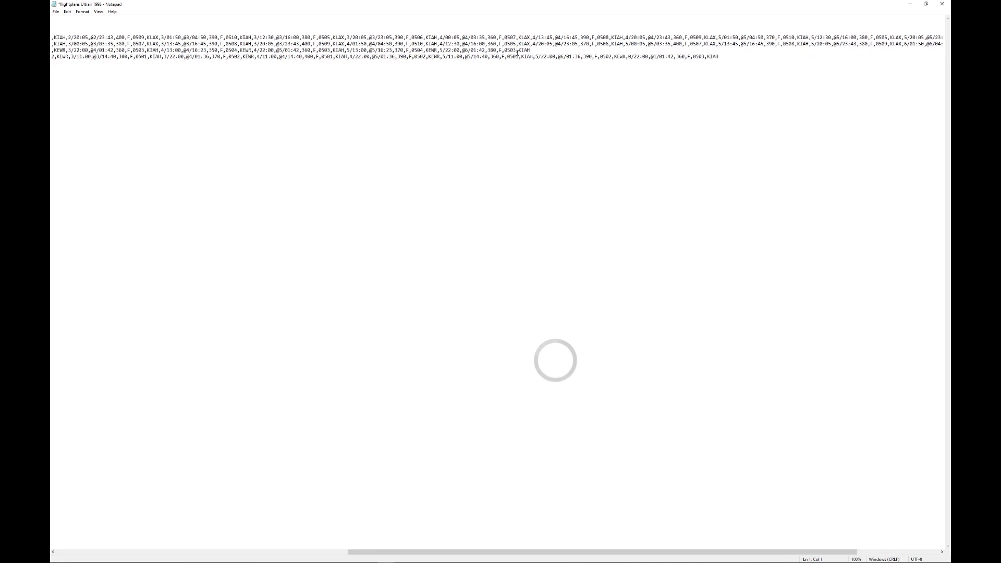
scroll(517, 51, left, 14)
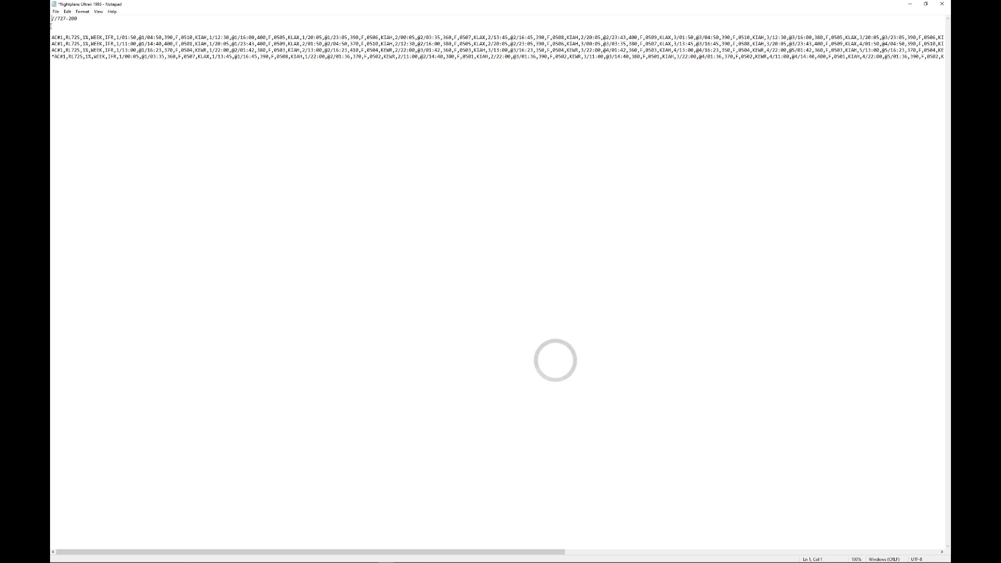
Step: Remove the asterisk before the fourth flightplan line, save the document and restore its window size
key(BackSpace)
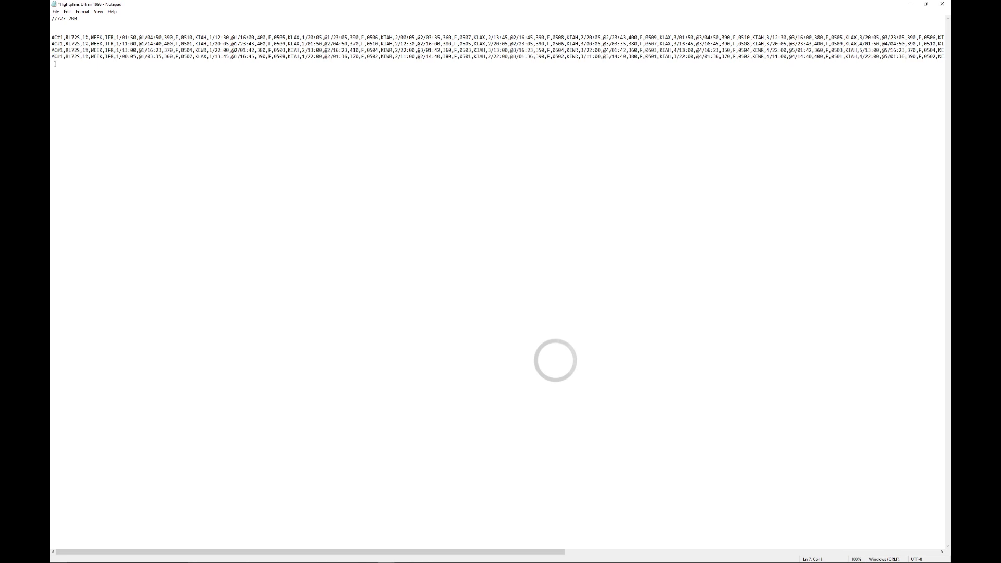
key(ctrl+s)
click(925, 3)
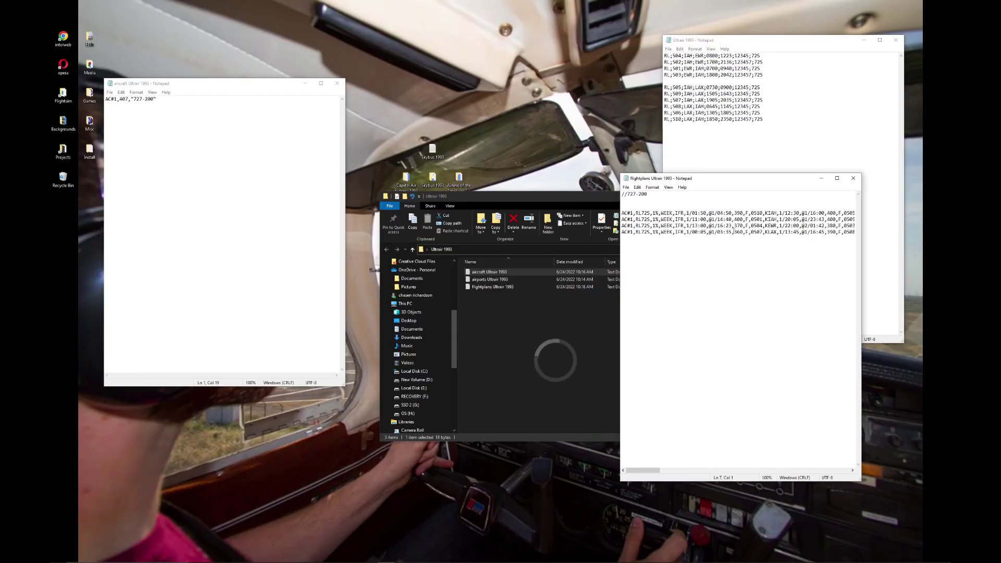
Step: Move the flightplans window beside the aircraft document and minimise the original Ultrair 1993 schedule
drag(721, 179, 491, 52)
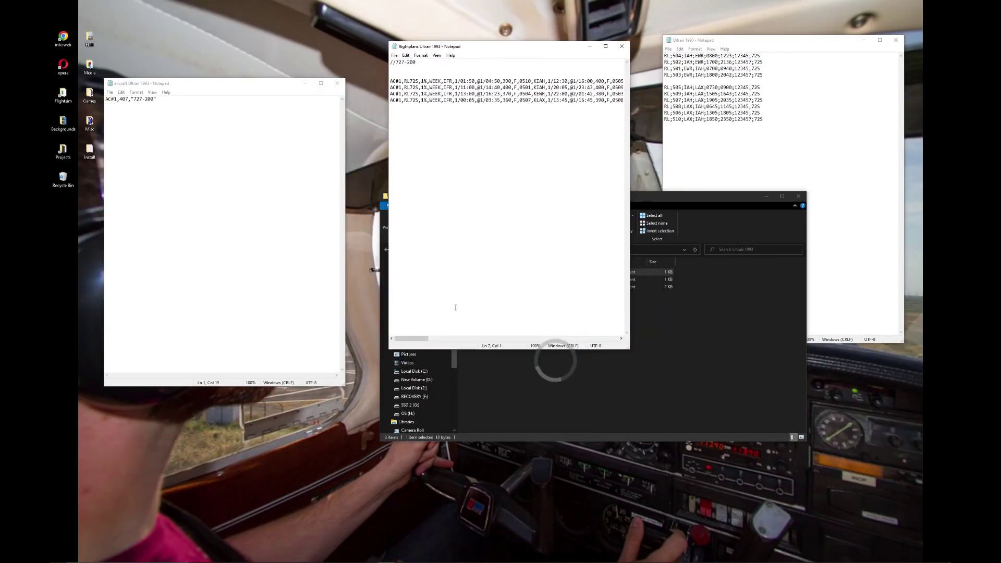
drag(420, 339, 411, 120)
click(712, 140)
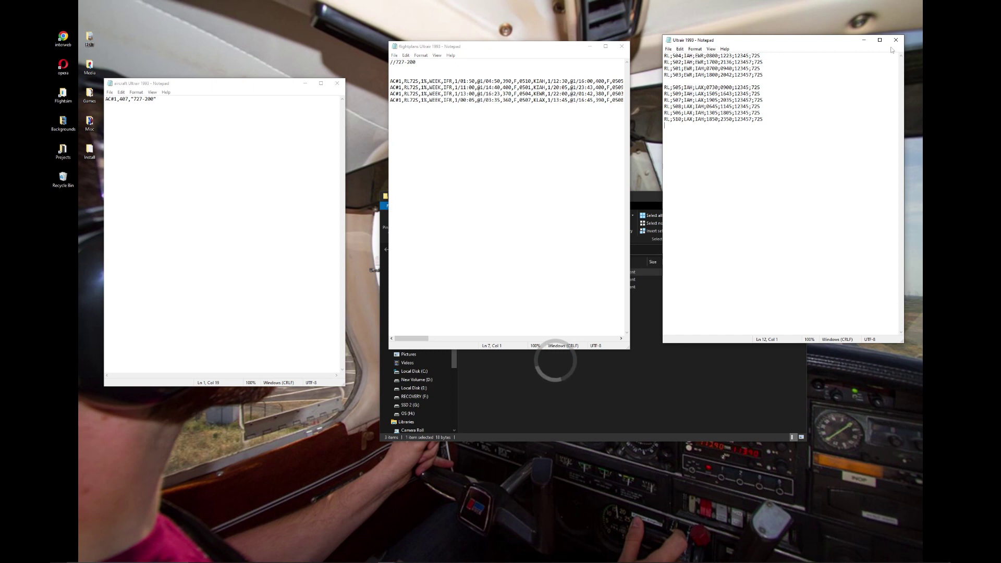
click(863, 40)
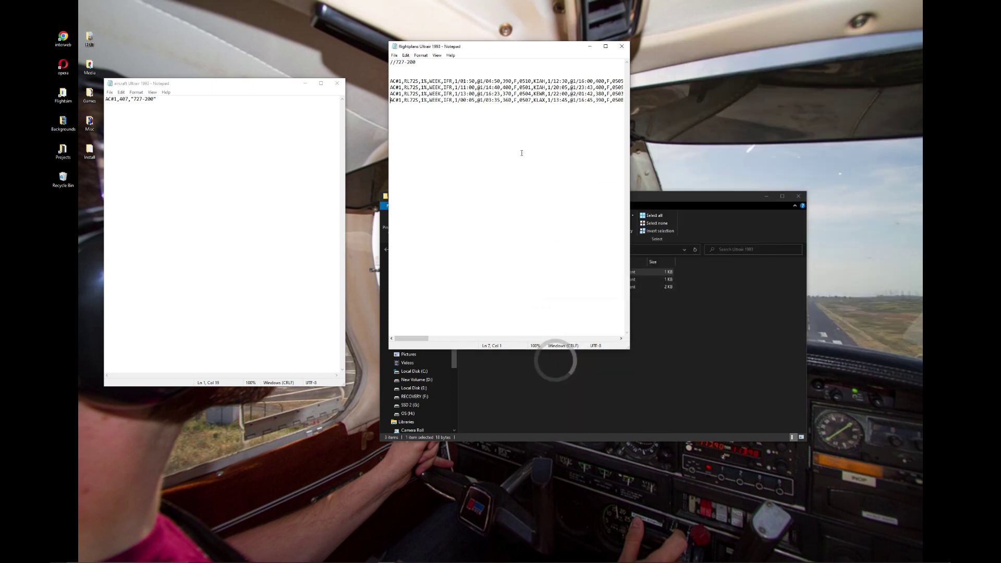
click(521, 156)
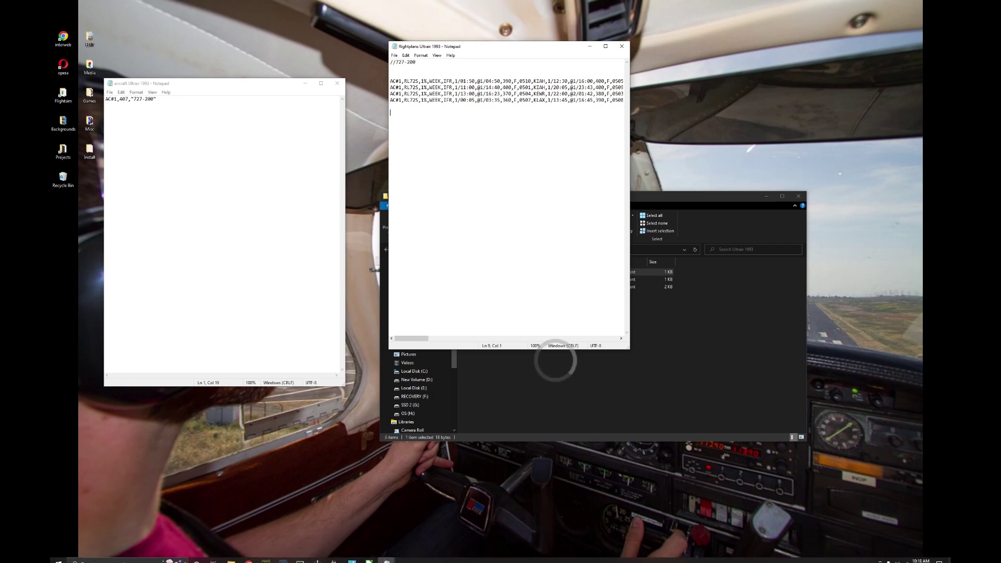
Step: Switch to the rzjets aircraft page in Chrome and search it for ultrair
click(250, 558)
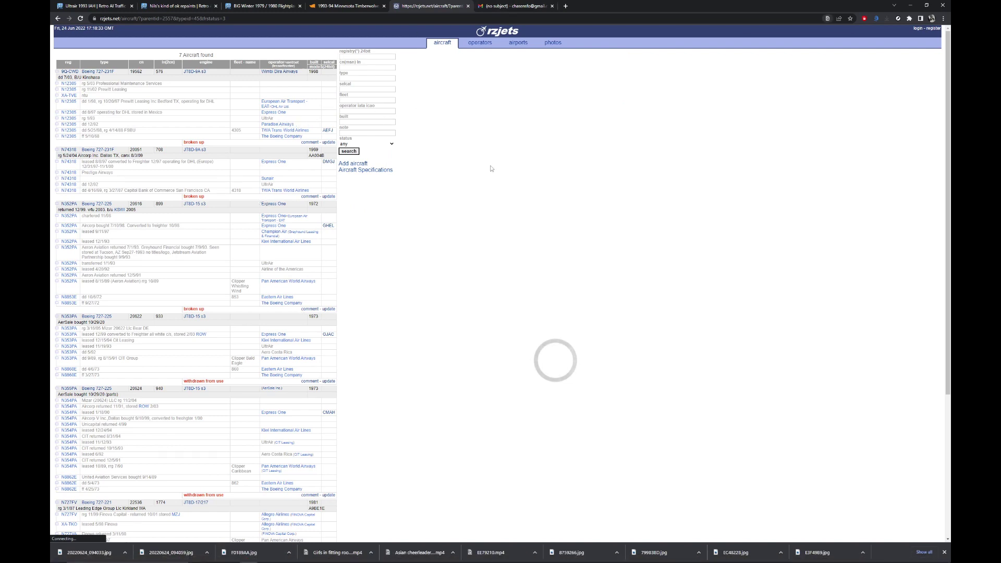
key(ctrl+f)
text(ultrair)
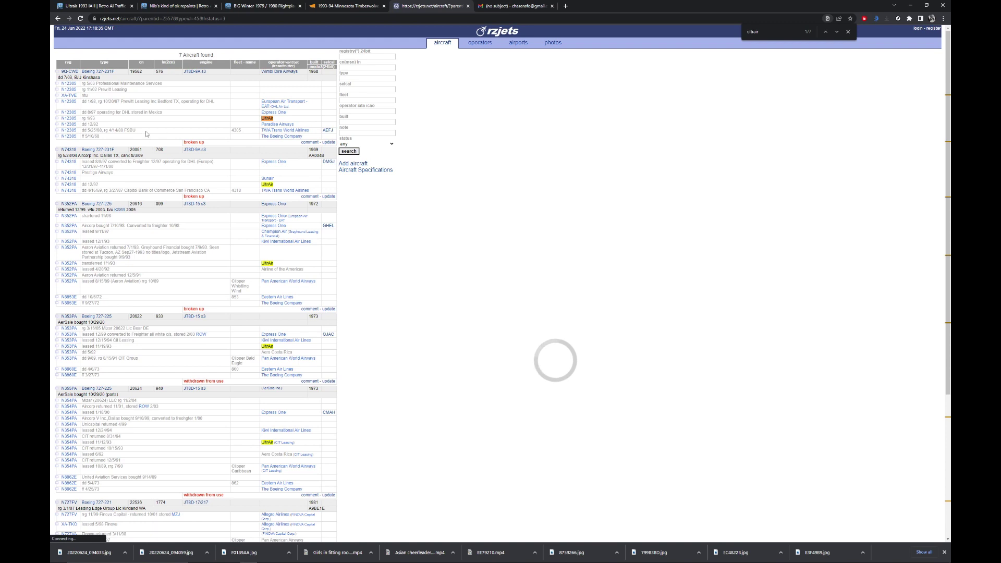
Step: Replace the RL72S code in the first flightplan line with N12305, the registration of the first UltrAir match
click(69, 118)
click(909, 5)
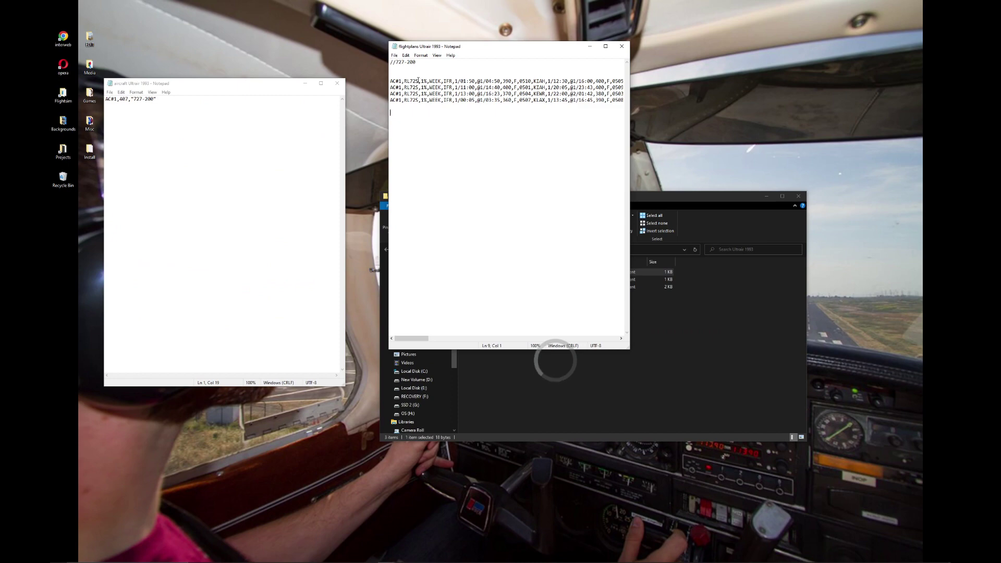
double_click(412, 81)
text(N12305)
Step: Bring back the rzjets browser page as a smaller window so the starts of the flightplan lines stay uncovered
click(265, 556)
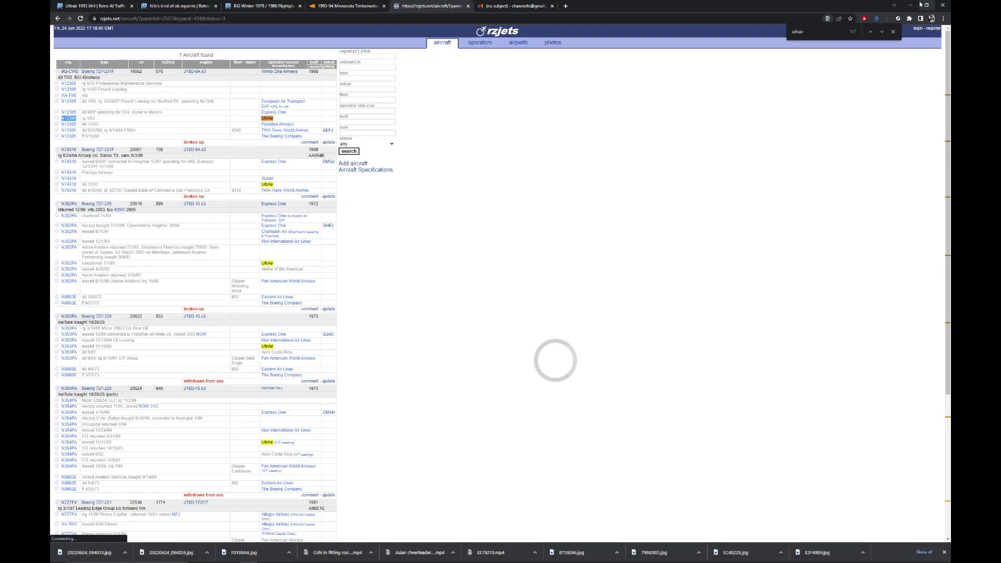
click(922, 5)
drag(708, 12, 830, 74)
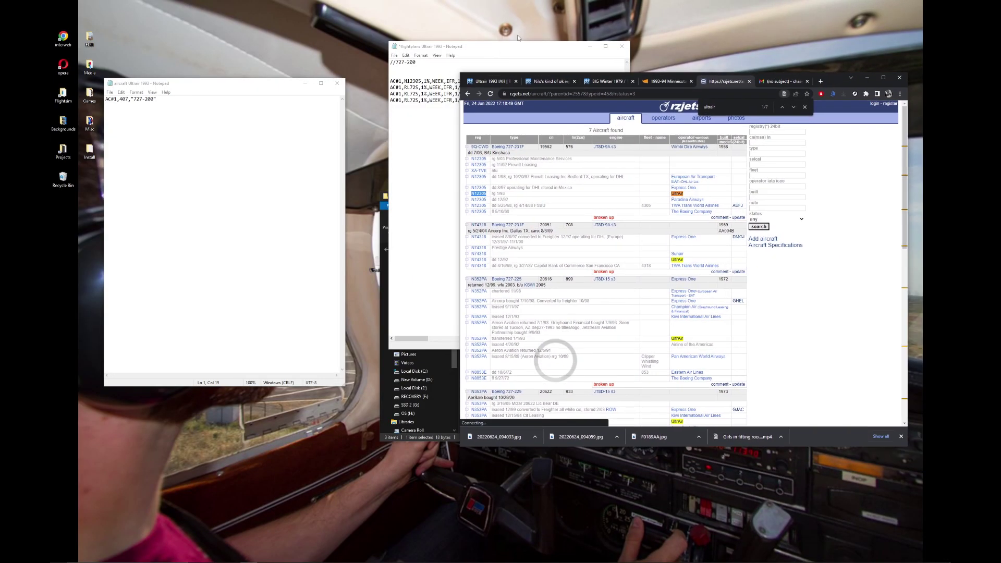
Step: Move the flightplans window clear of the browser, replace the placeholder registration in the second flightplan line with N74318, and save the file
drag(518, 46, 304, 89)
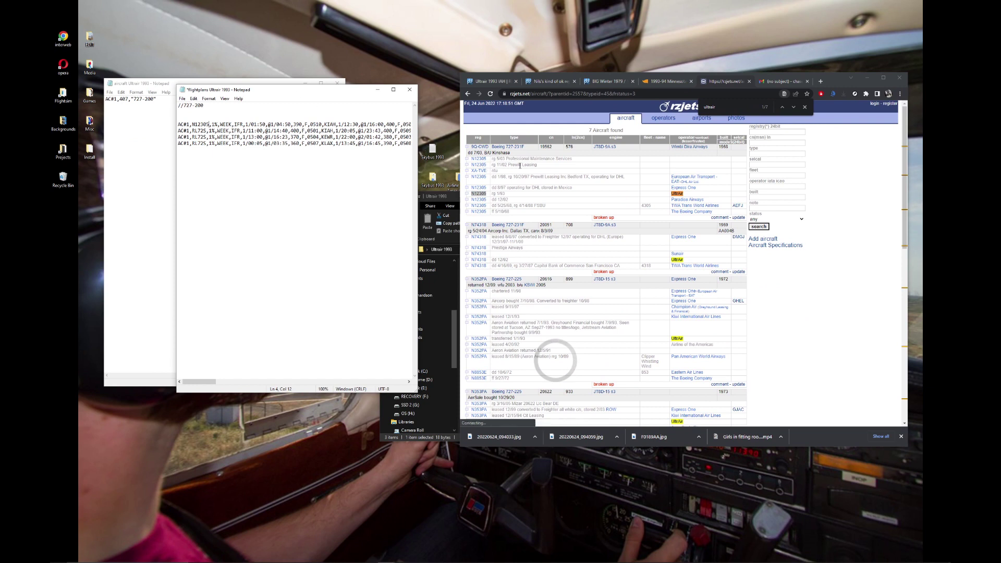
click(567, 264)
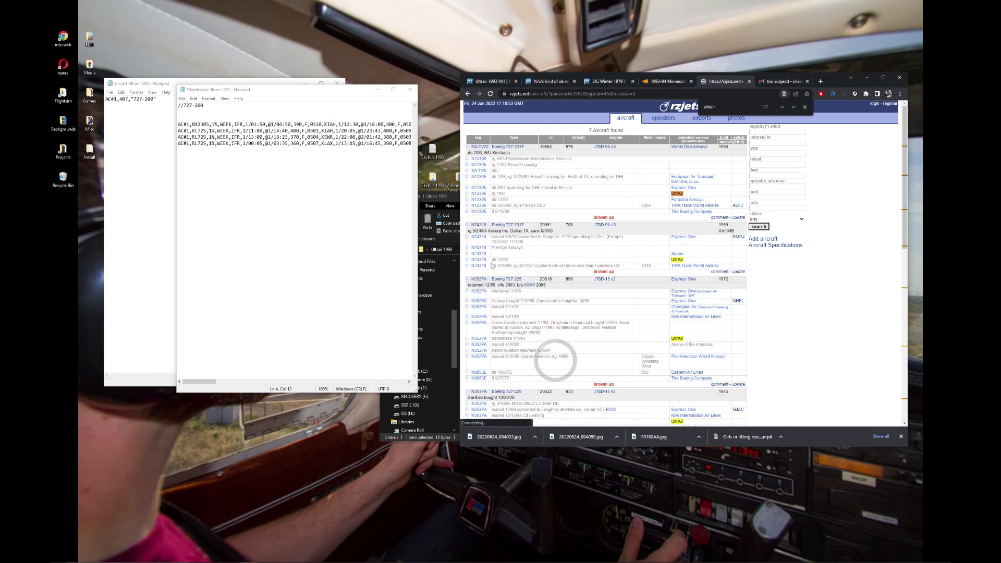
drag(490, 263, 471, 260)
key(ctrl+c)
click(199, 129)
double_click(200, 130)
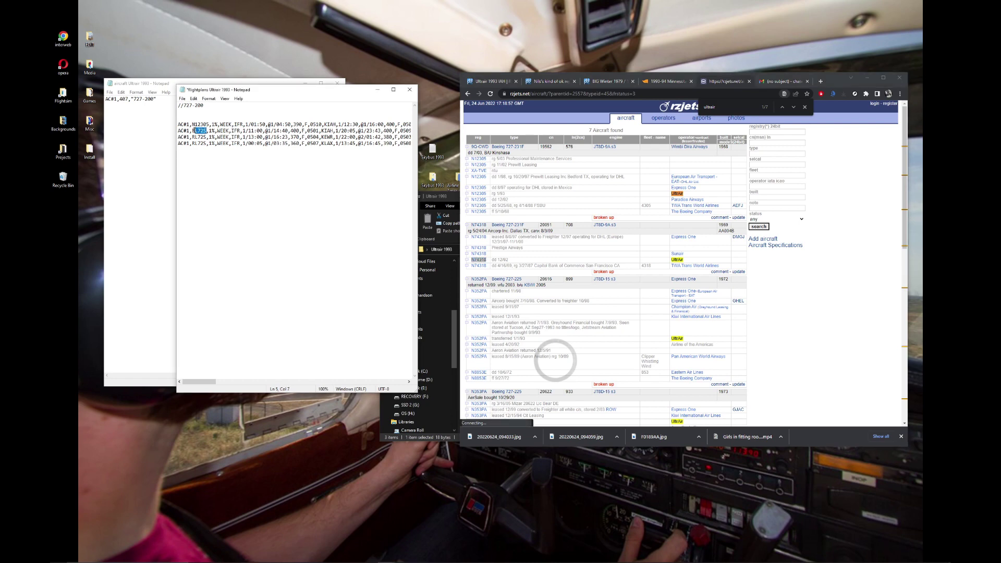
key(ctrl+v)
key(ctrl+s)
key(BackSpace)
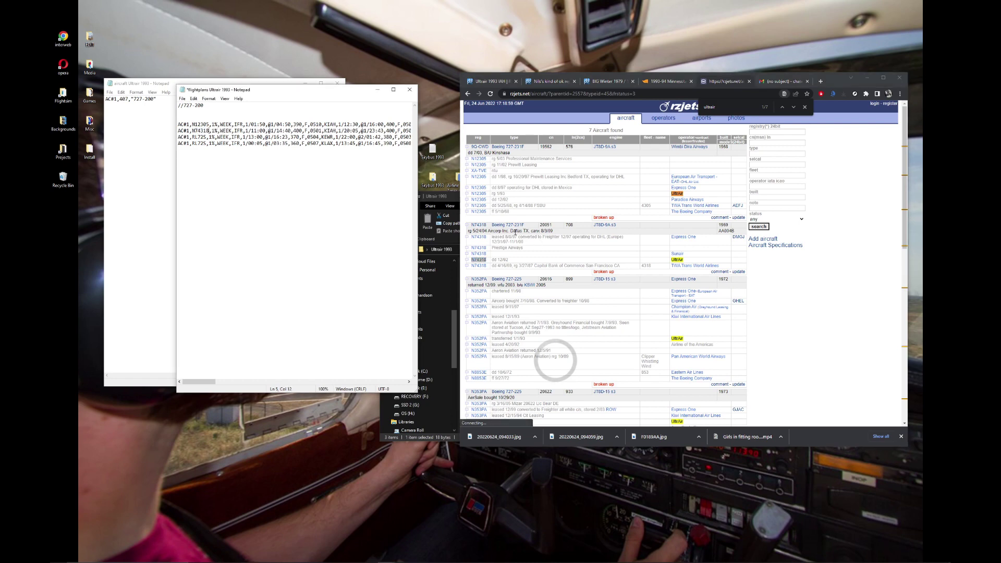
Step: Examine the UltrAir and Airline of the Americas entries in the N352PA ownership history on the rzjets page
scroll(648, 260, down, 1)
scroll(648, 260, down, 1)
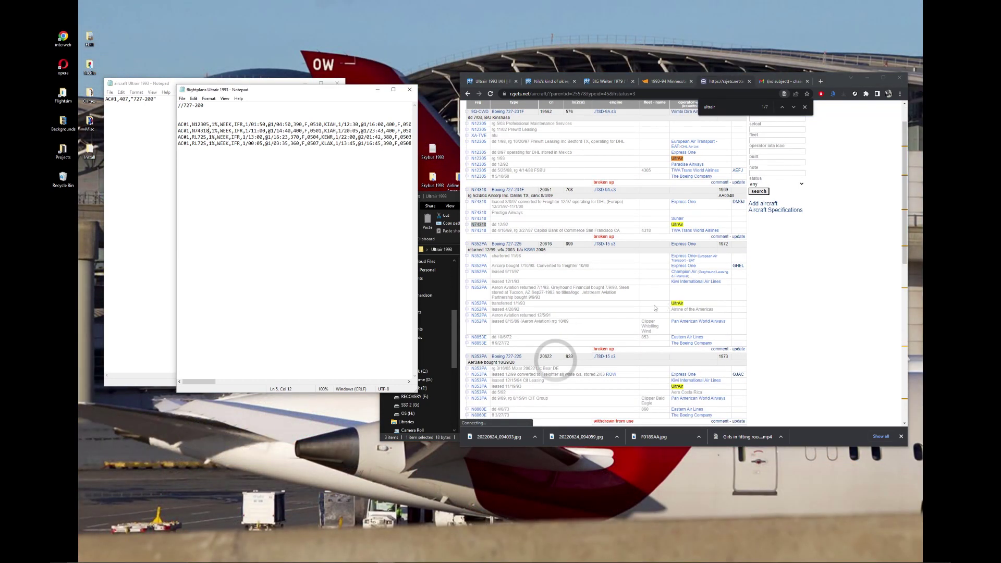
click(666, 303)
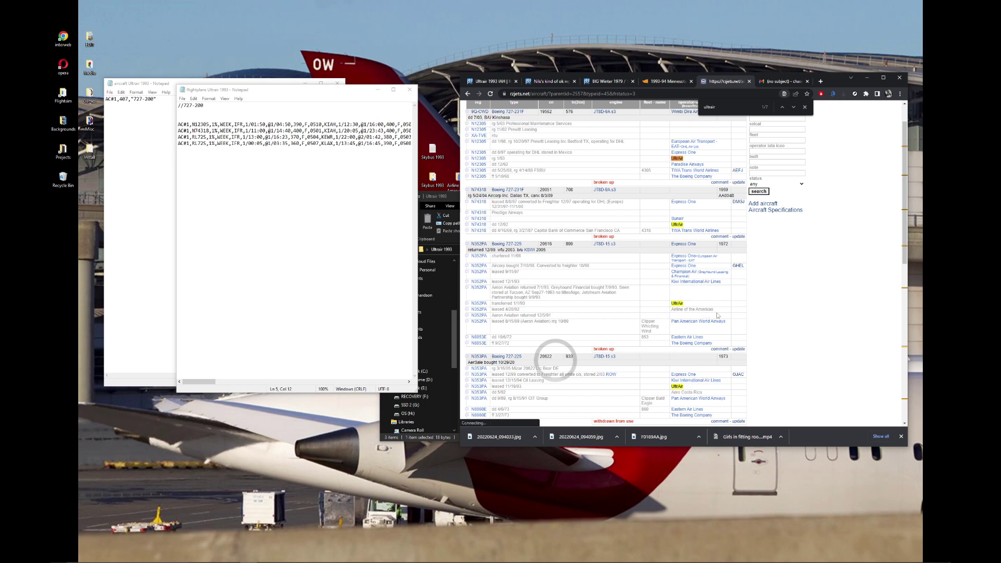
drag(551, 316, 648, 306)
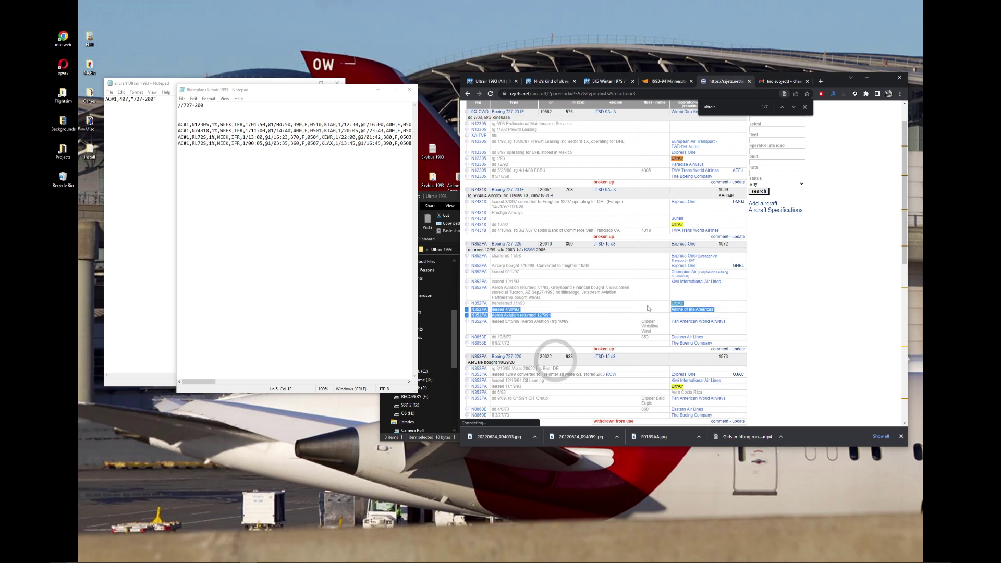
click(647, 307)
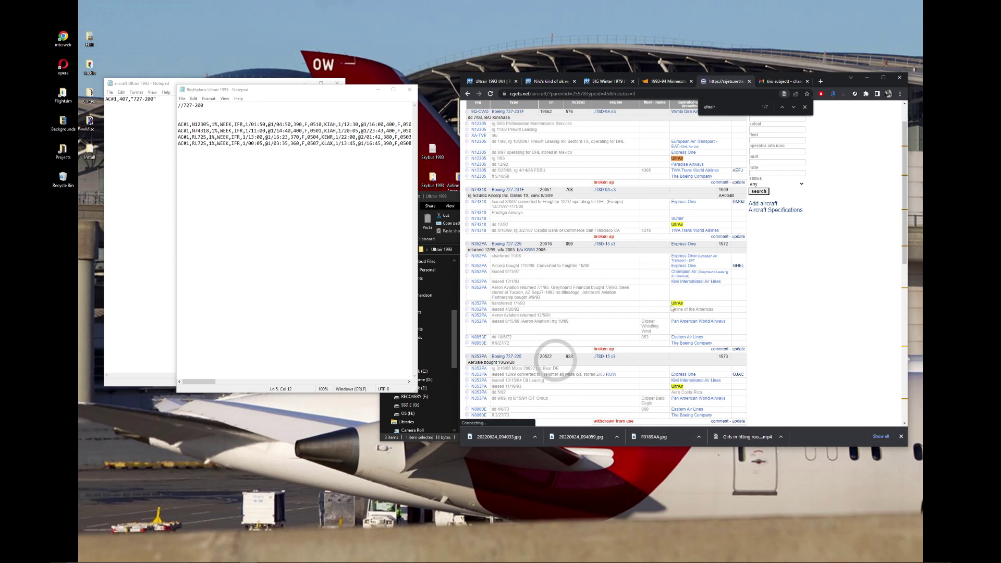
Step: Move the flightplans window lower to uncover the desktop and open the Airline of the Americas 1992 folder
click(328, 197)
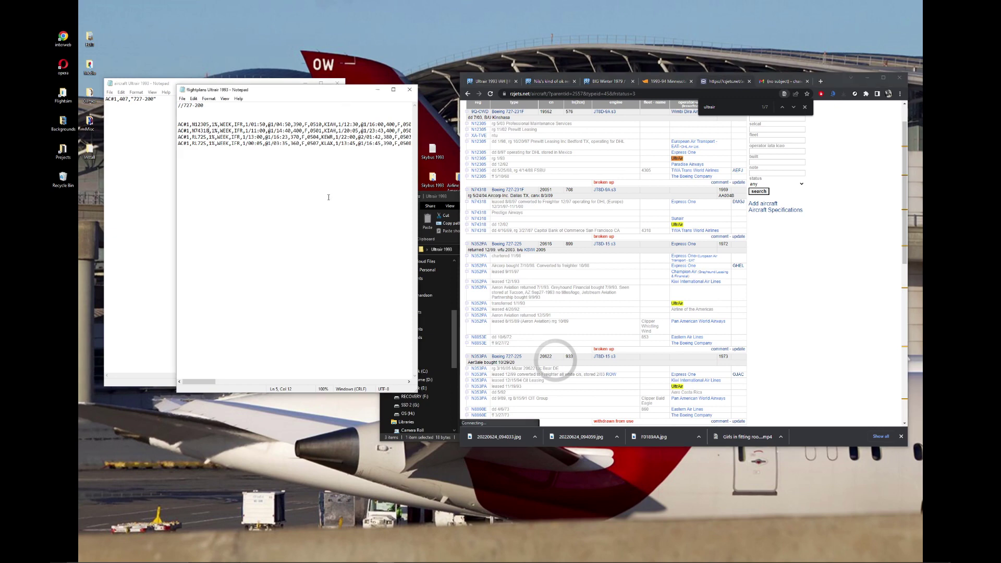
drag(313, 89, 260, 177)
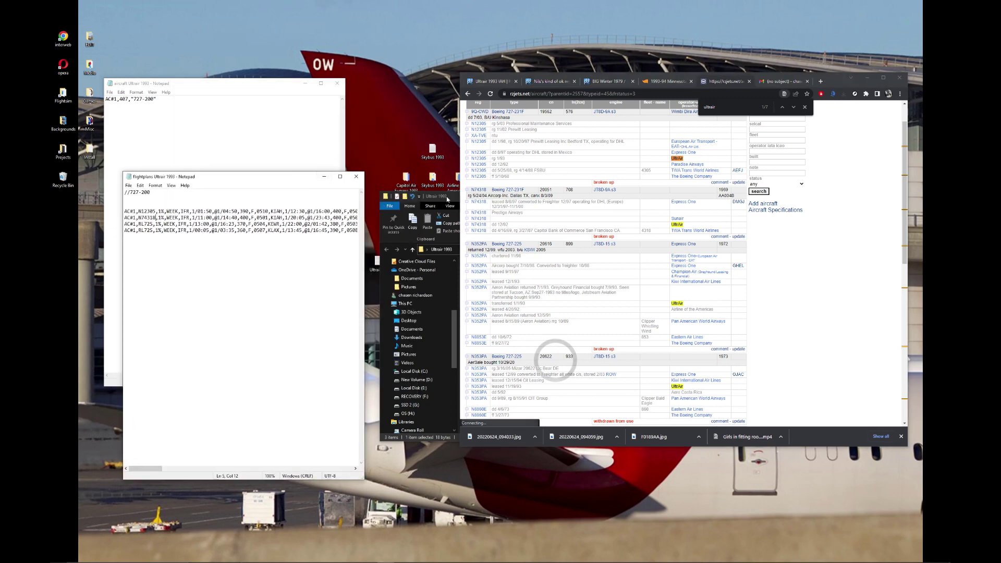
click(457, 181)
double_click(457, 180)
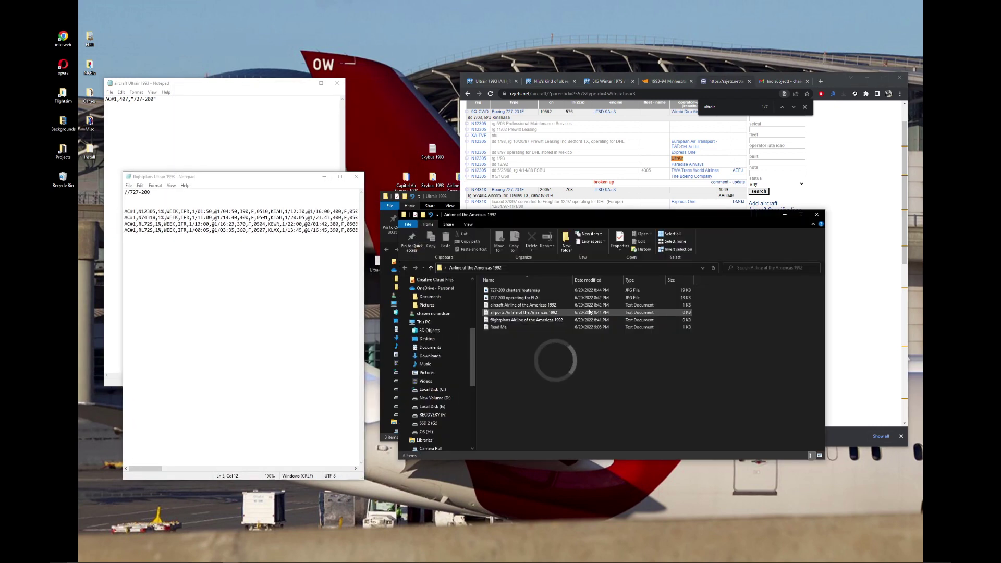
Step: Open the aircraft Airline of the Americas 1992 text file, move its window aside, and highlight the first line's quoted 727-200 title
click(589, 308)
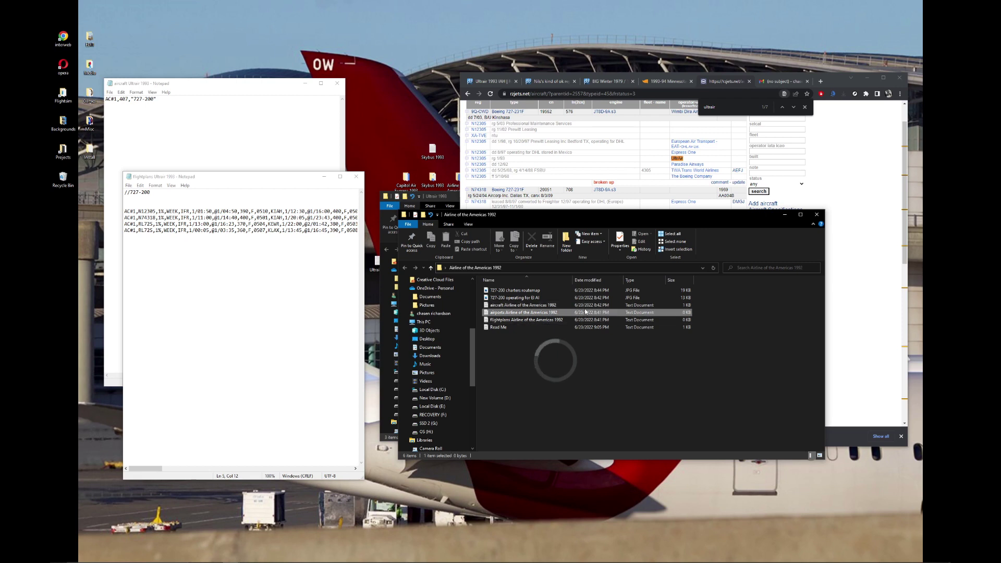
double_click(588, 308)
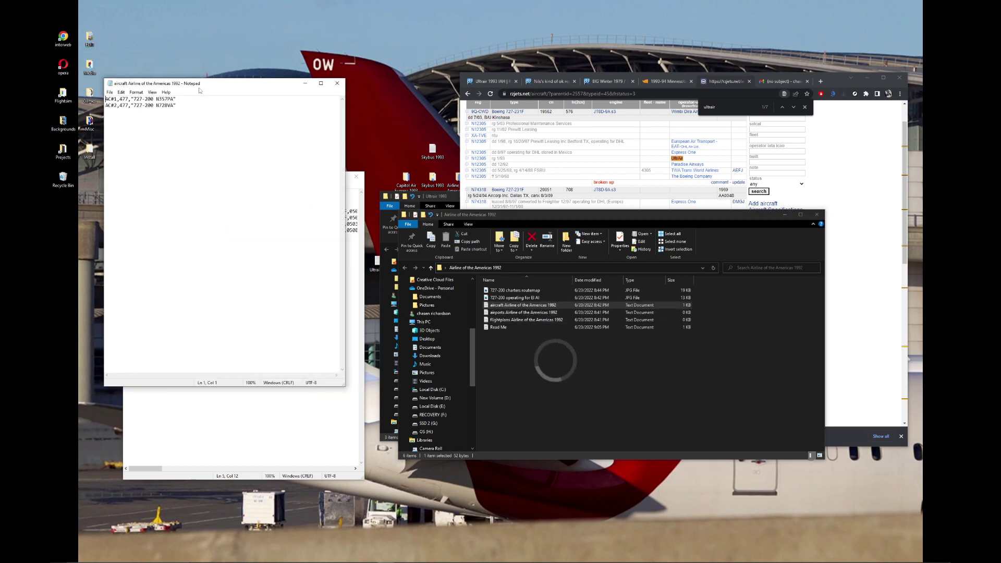
drag(410, 103, 475, 125)
click(477, 125)
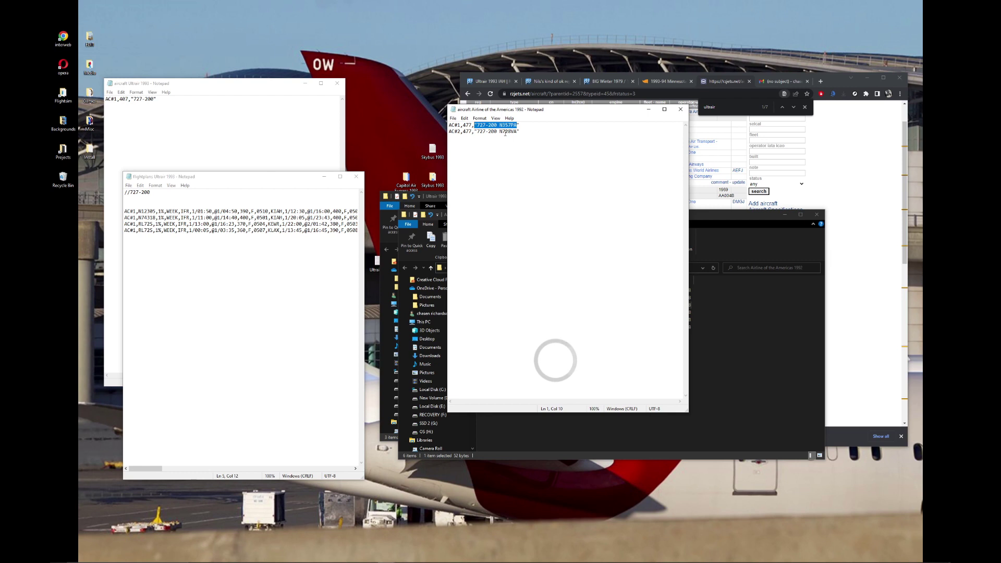
Step: Close the Airline of the Americas aircraft file and the browser's downloads bar to clear the view of the aircraft registration list
click(552, 124)
click(680, 109)
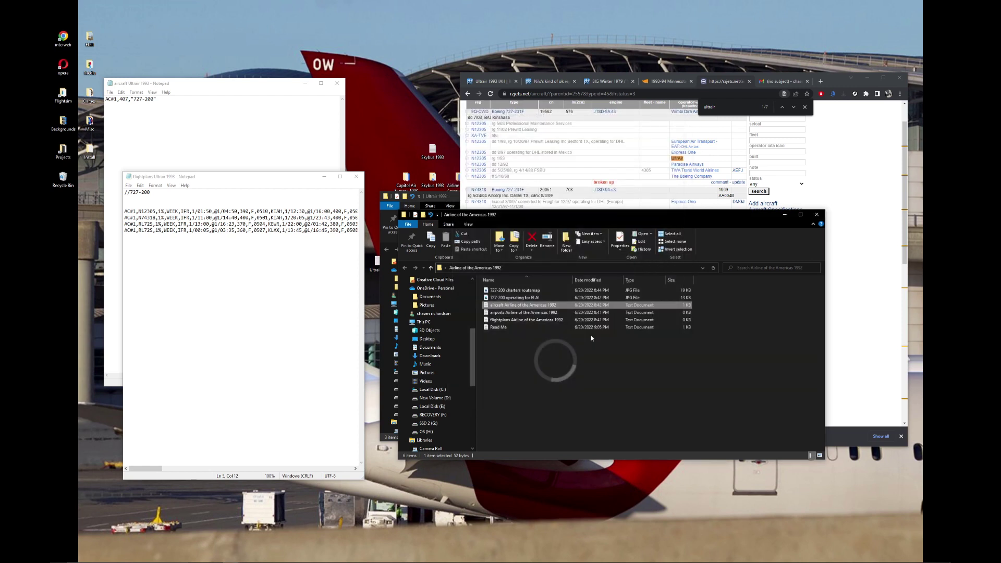
click(595, 169)
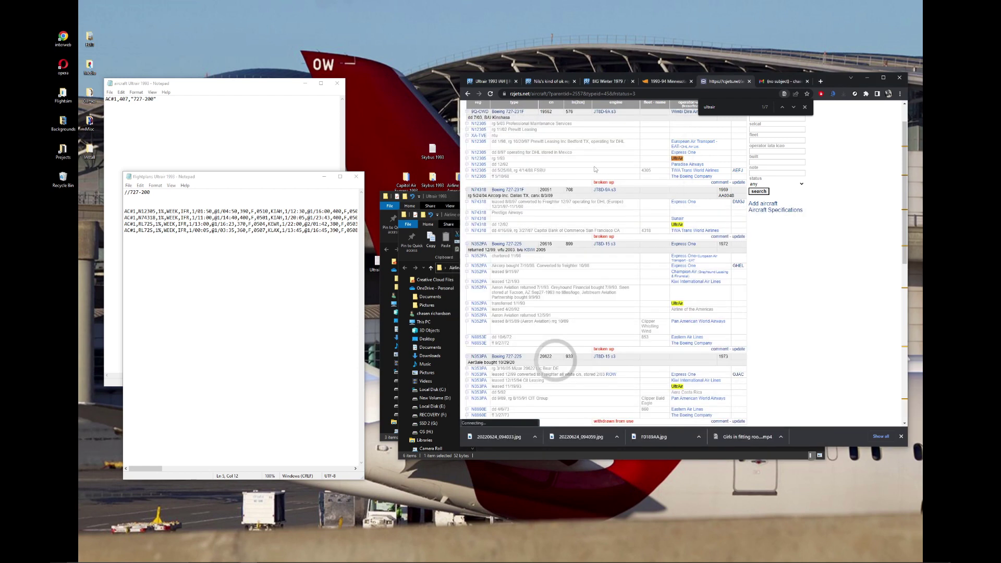
click(901, 436)
scroll(678, 352, down, 1)
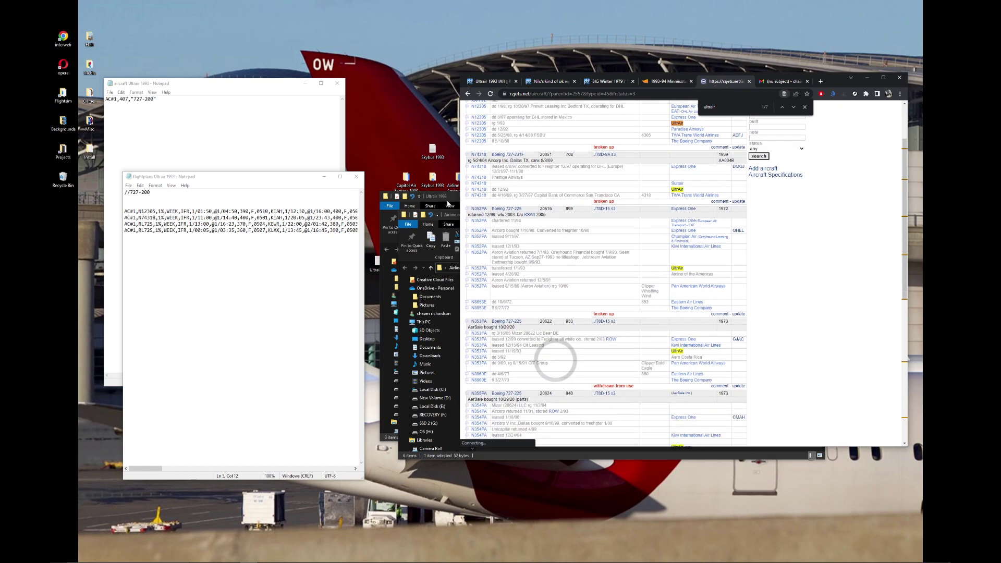
Step: Open the aircraft Airline of the Americas 1992 file and move its window above the browser, keeping the registration list readable
mouse_move(387, 559)
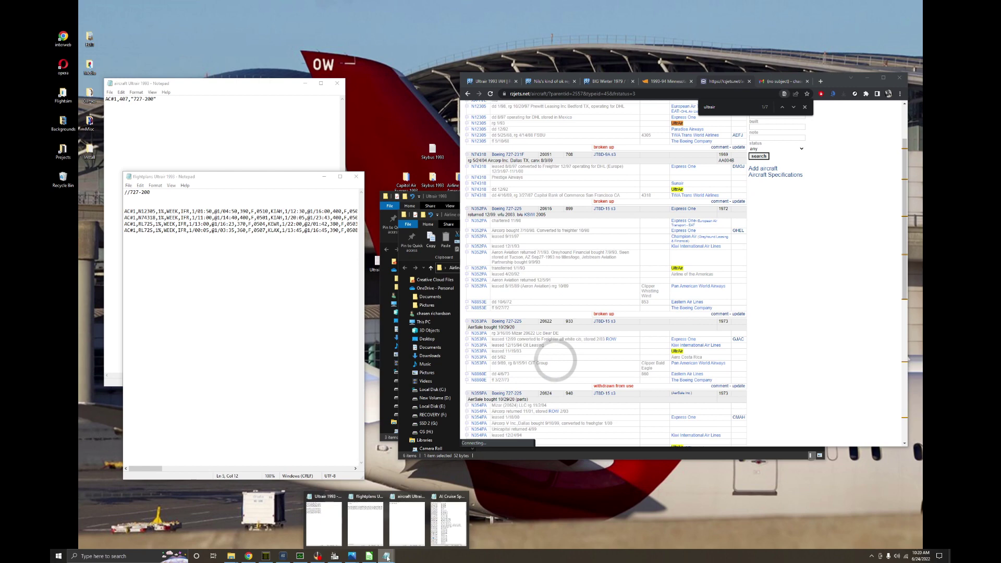
click(459, 176)
double_click(453, 178)
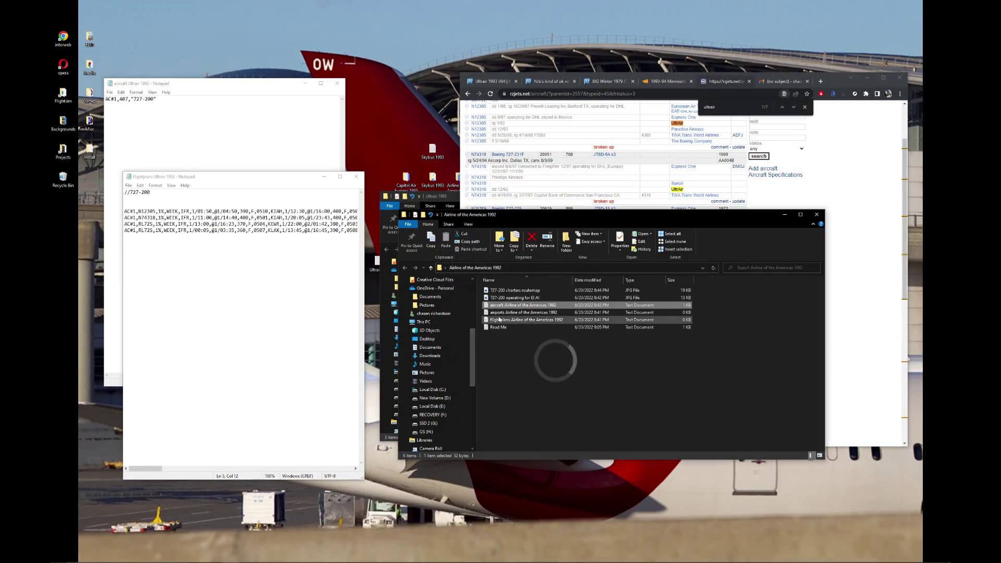
double_click(515, 306)
click(783, 215)
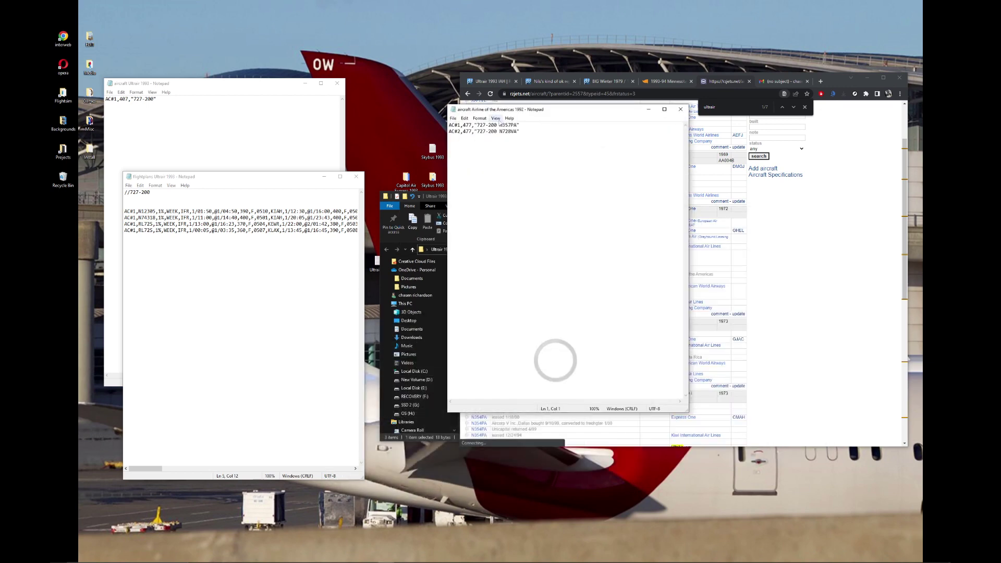
drag(628, 111, 836, 29)
click(583, 334)
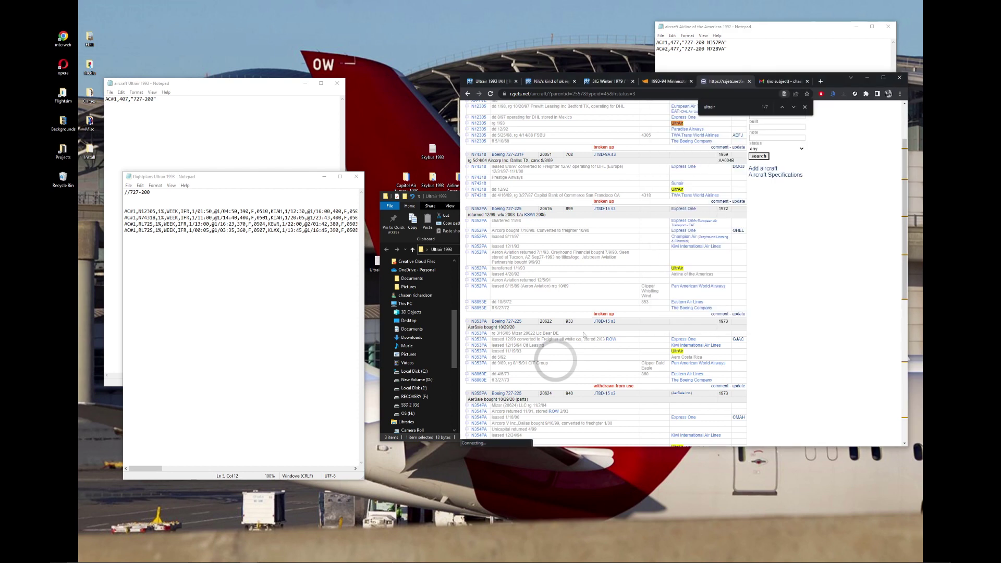
Step: Replace the placeholder registration in the third Ultrair flight plan line with N352PA from the aircraft list
drag(489, 275, 472, 275)
key(ctrl+c)
drag(156, 224, 139, 224)
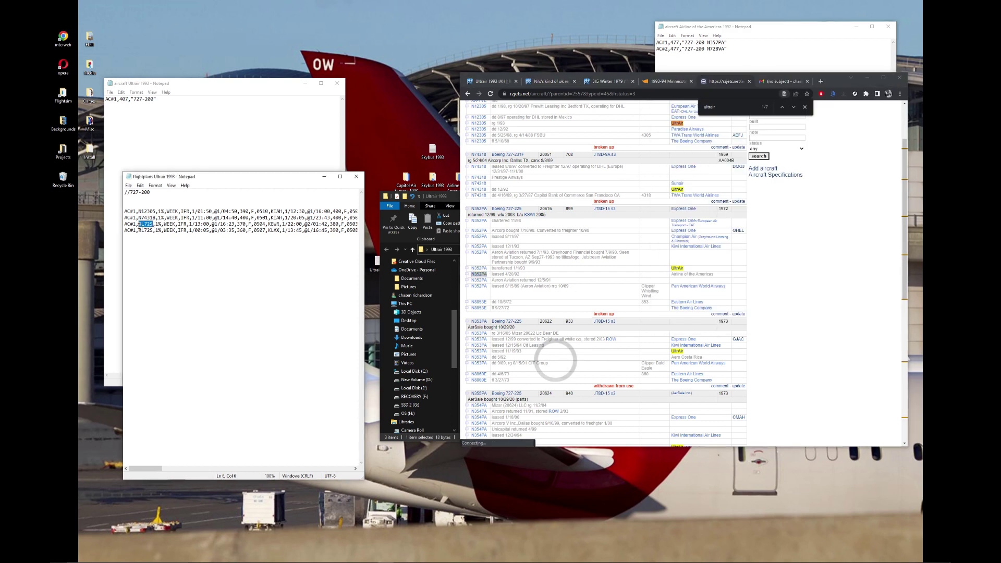
key(ctrl+v)
Step: Examine the Ultrair lease dates in the N353PA, N354PA and N727VA entries of the aircraft list
scroll(775, 254, down, 1)
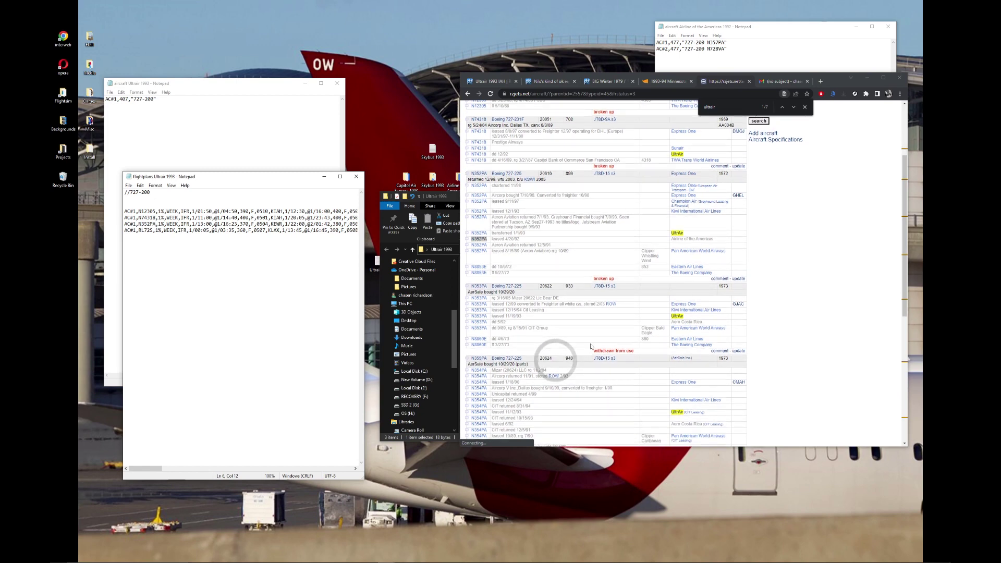
click(521, 323)
double_click(483, 319)
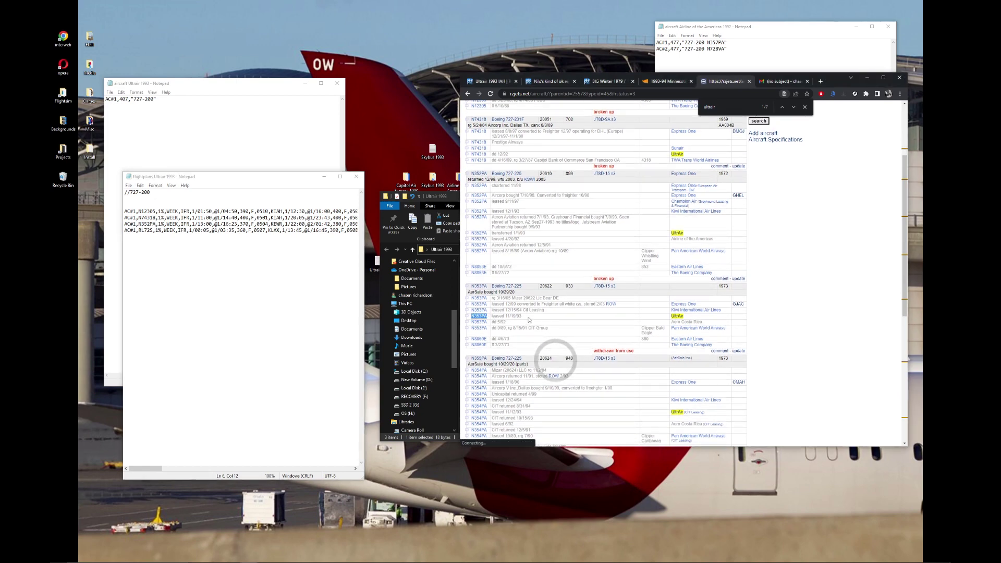
scroll(531, 323, down, 3)
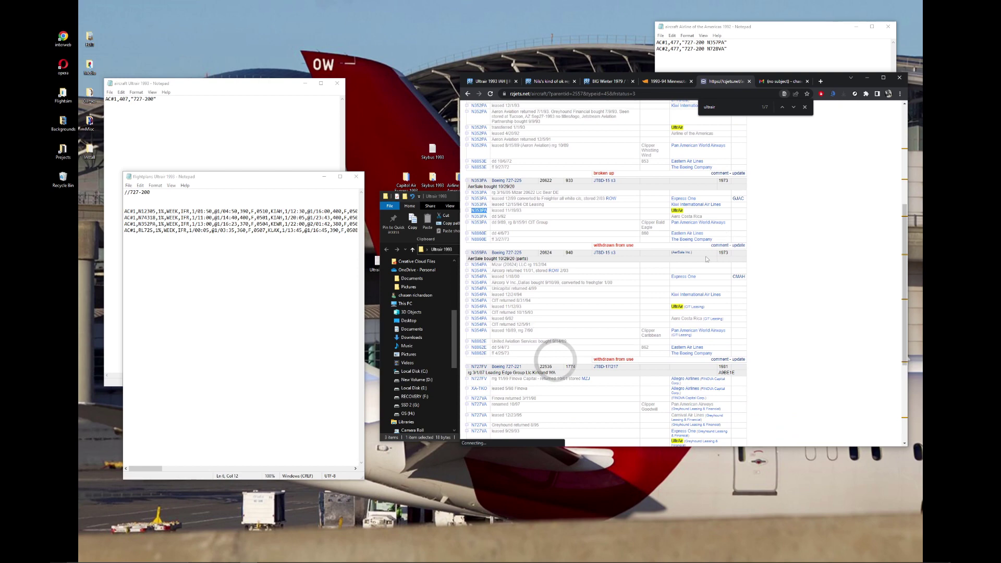
click(551, 311)
scroll(529, 300, down, 2)
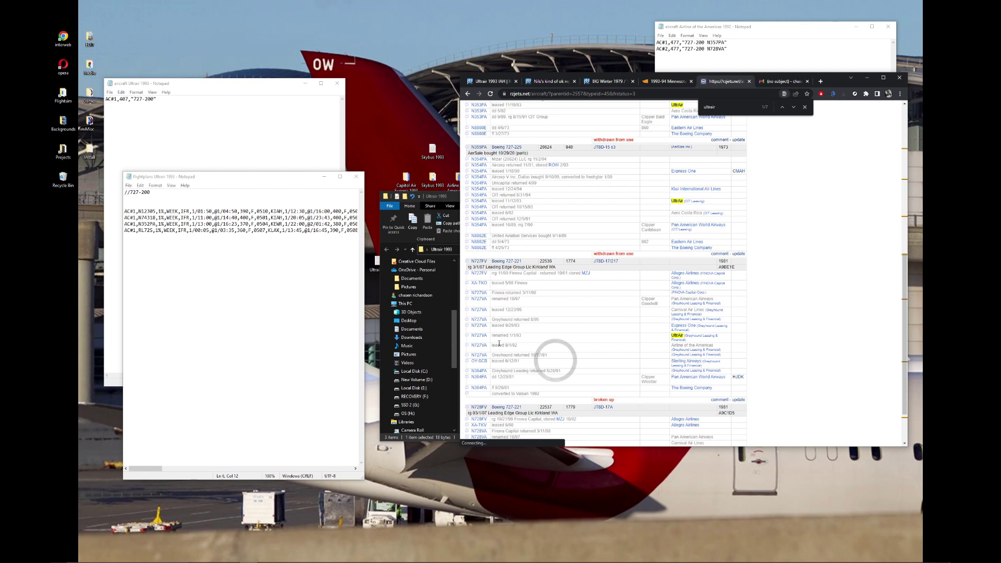
Step: Add the registration N727VA on a new last line of the Airline of the Americas aircraft file and save it
click(777, 48)
drag(777, 47, 746, 44)
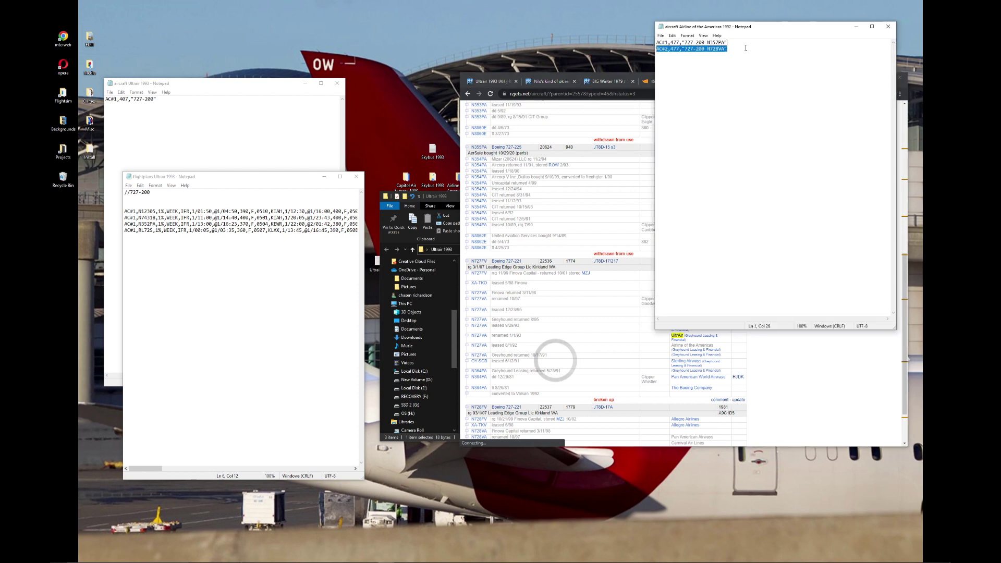
click(746, 48)
double_click(484, 347)
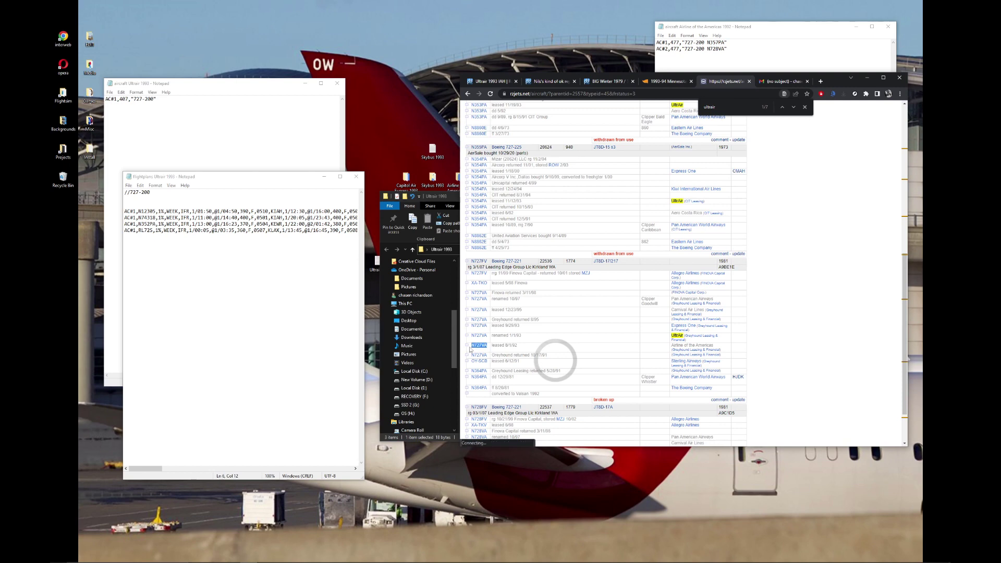
key(ctrl+c)
click(738, 51)
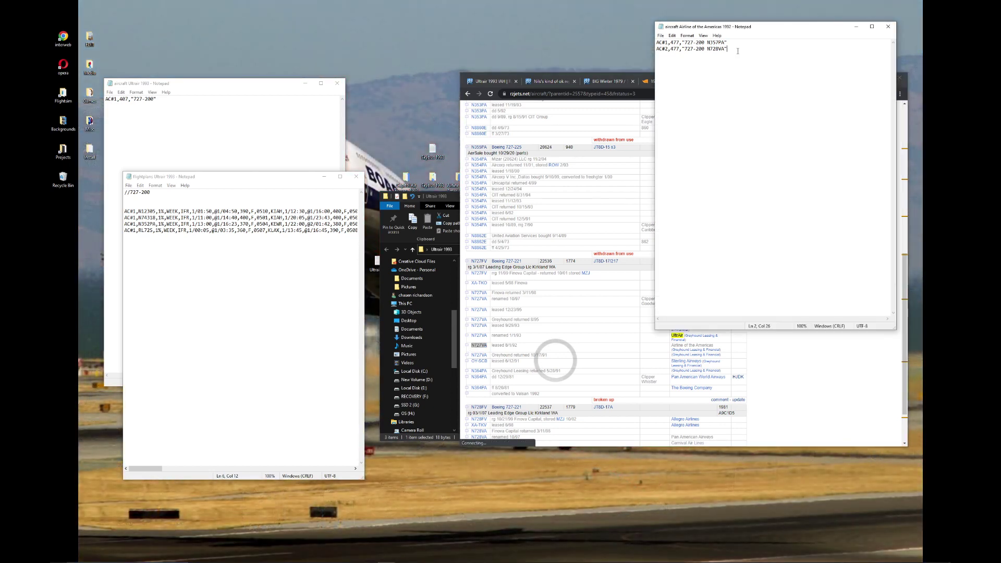
key(Return)
key(ctrl+v)
key(ctrl+s)
Step: Compare the N728VA and N727VA histories in the aircraft list with the registrations in the Airline of the Americas file
click(591, 319)
scroll(550, 225, down, 1)
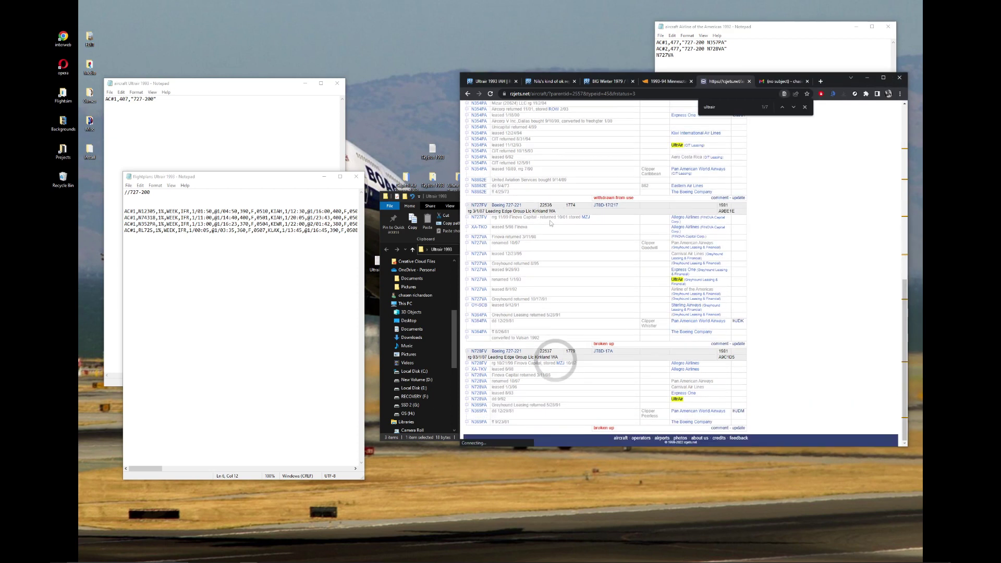
drag(514, 394, 492, 395)
drag(488, 395, 472, 396)
click(473, 396)
click(723, 49)
drag(707, 49, 724, 49)
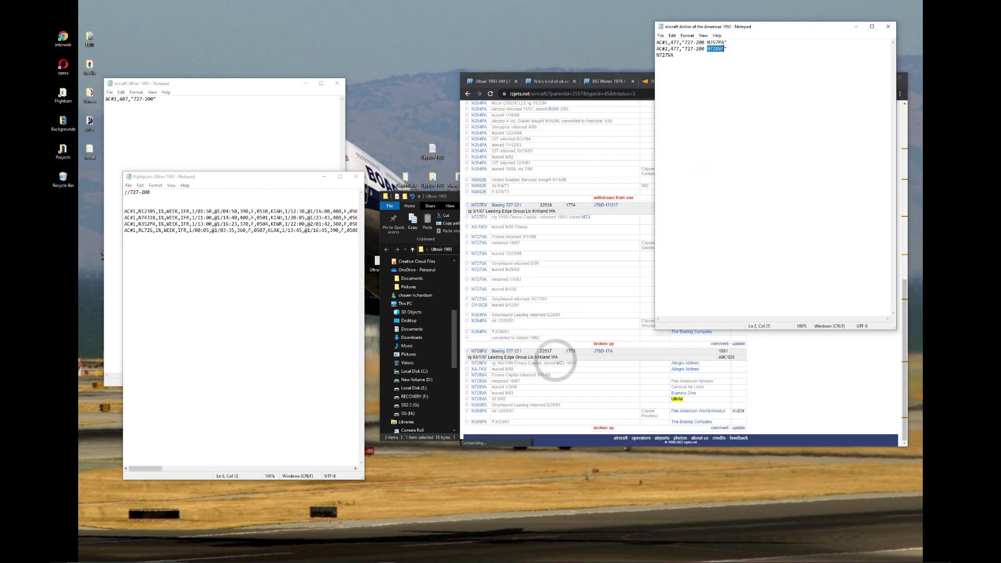
click(790, 401)
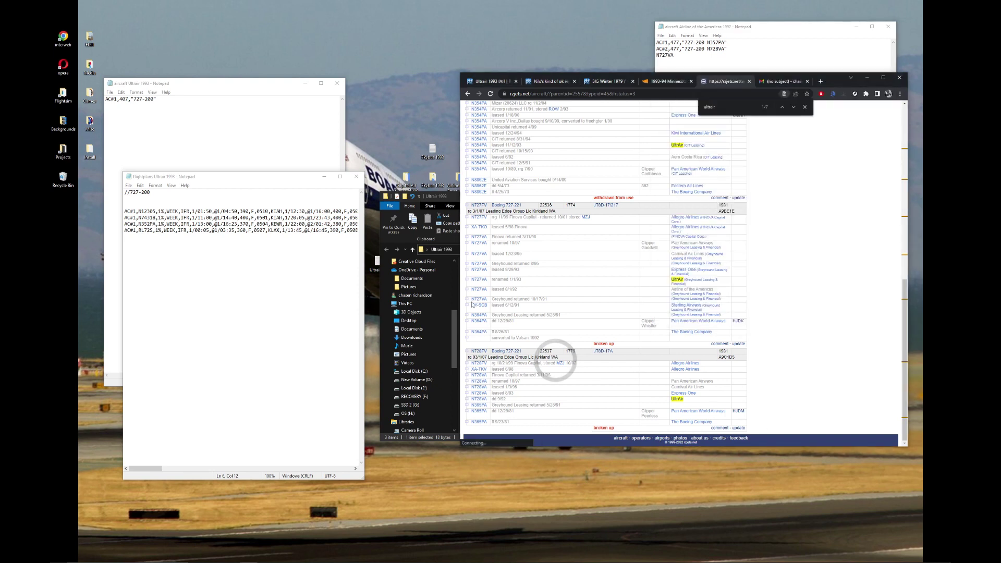
drag(715, 65, 641, 52)
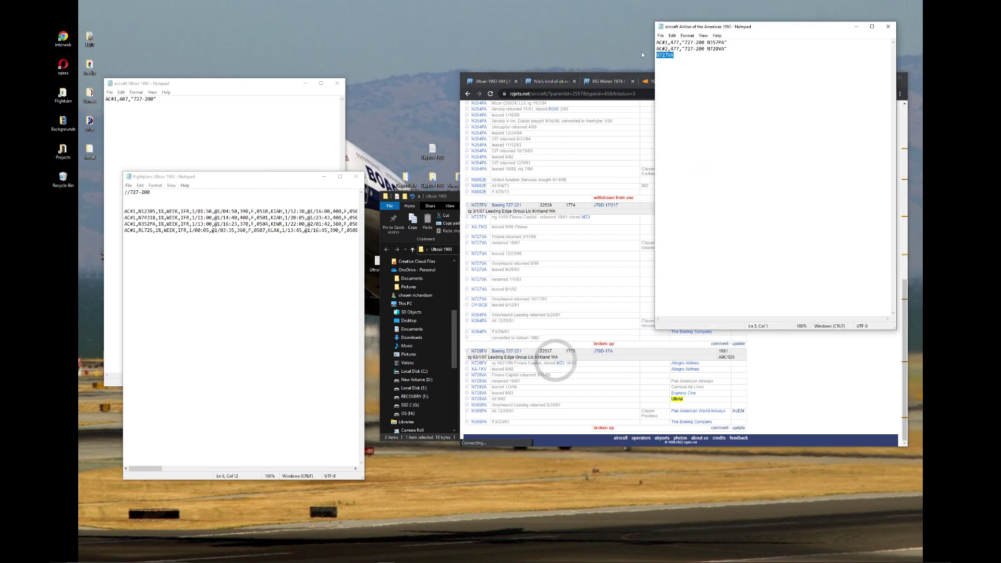
click(805, 53)
drag(707, 48, 616, 55)
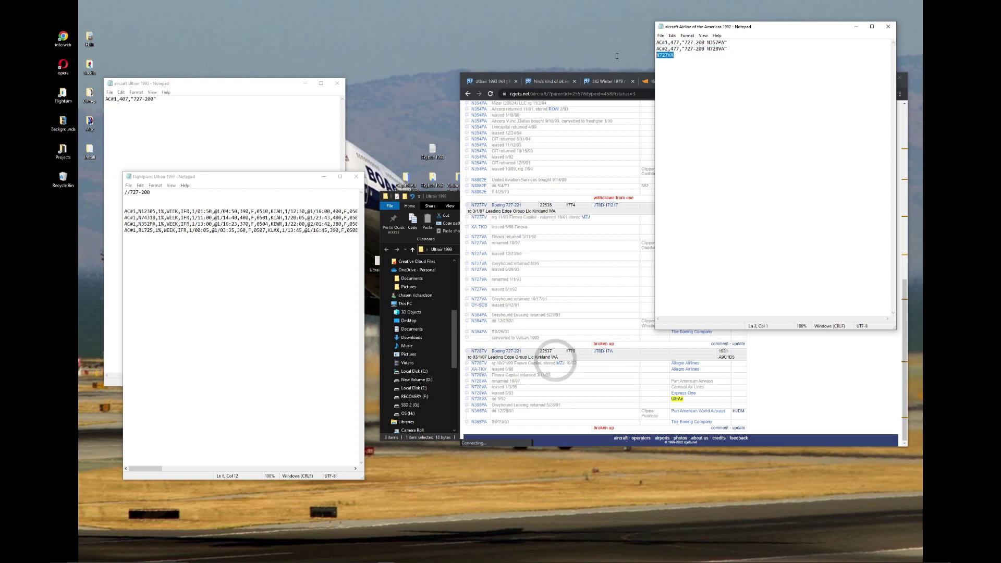
click(681, 54)
click(832, 406)
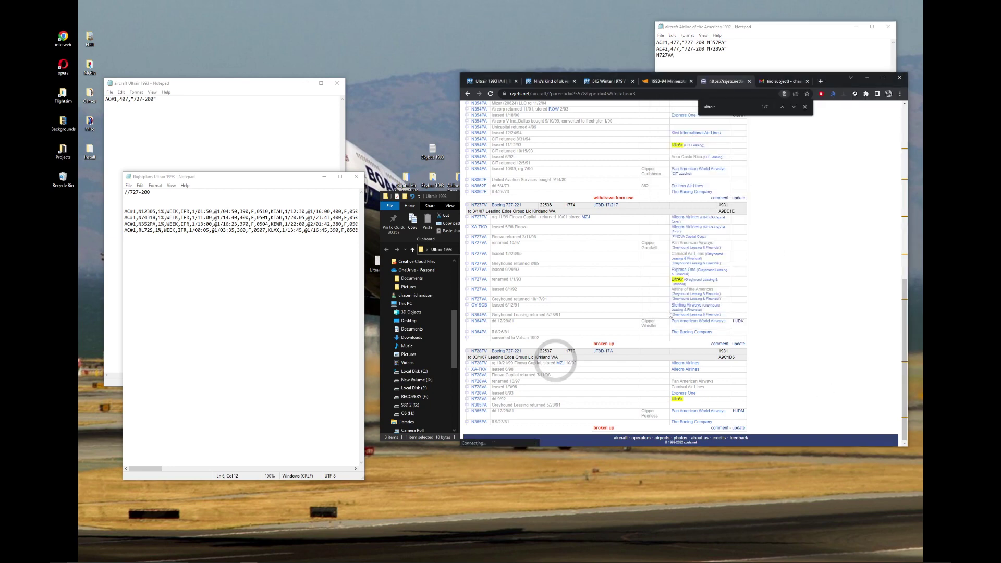
Step: Replace the placeholder registration in the fourth Ultrair flight plan line with N354PA from the aircraft list and save the file
scroll(670, 315, up, 3)
click(482, 321)
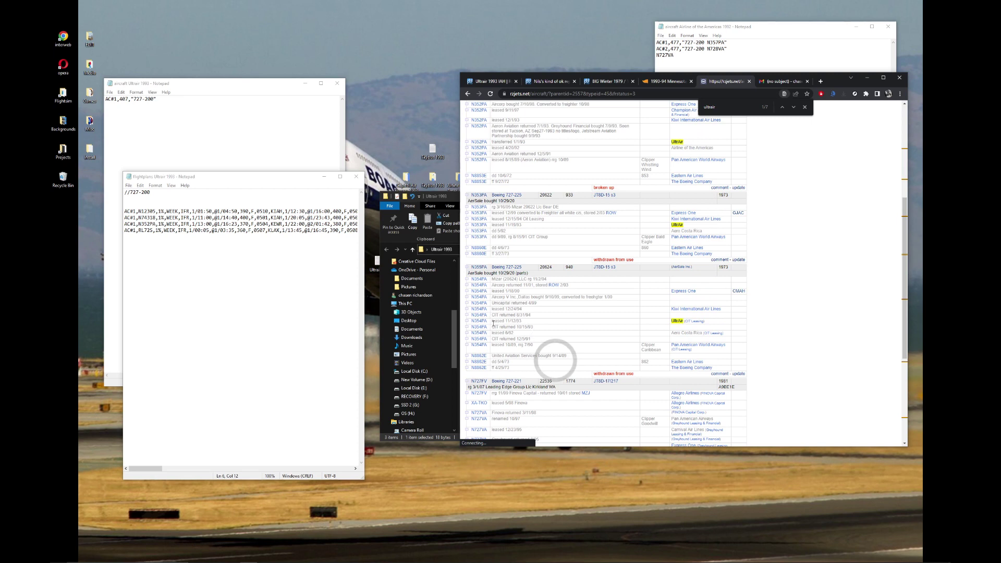
drag(493, 323, 469, 322)
click(241, 224)
click(740, 43)
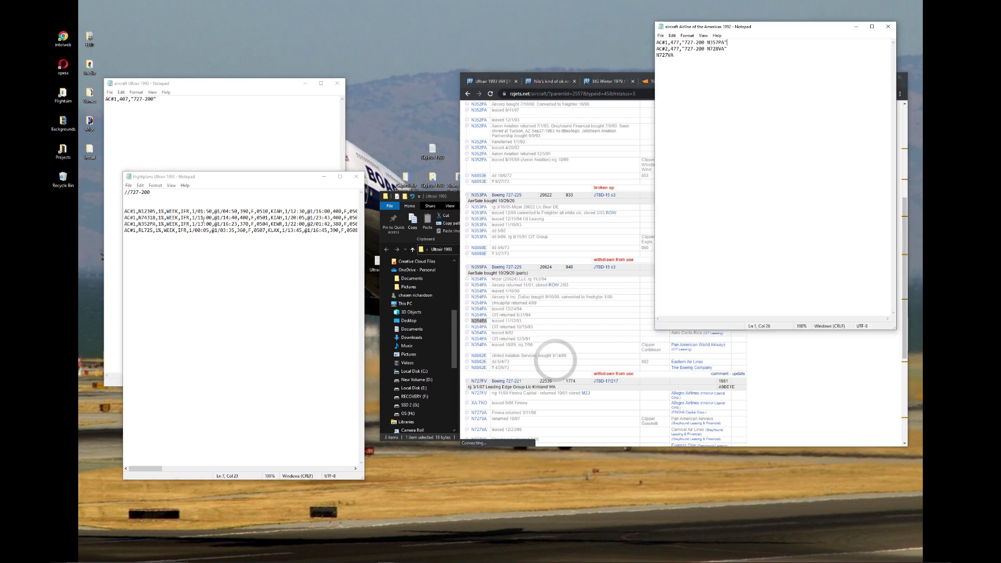
click(178, 224)
mouse_move(154, 230)
mouse_down()
mouse_move(138, 230)
mouse_move(163, 231)
mouse_up()
key(ctrl+v)
key(ctrl+s)
key(BackSpace)
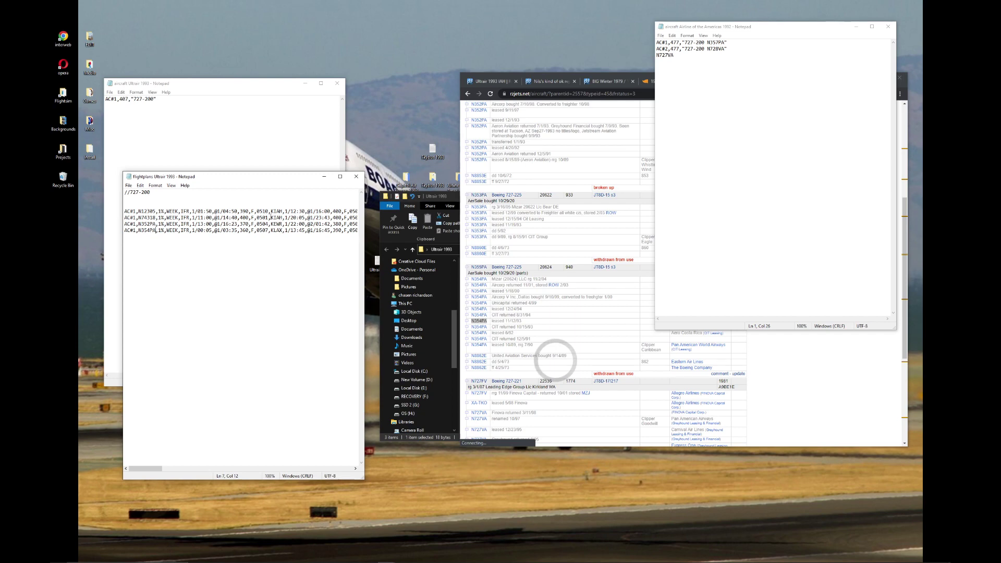
Step: Close the Airline of the Americas aircraft file and the Ultrair 1993 flightplans and aircraft files
drag(175, 178, 249, 181)
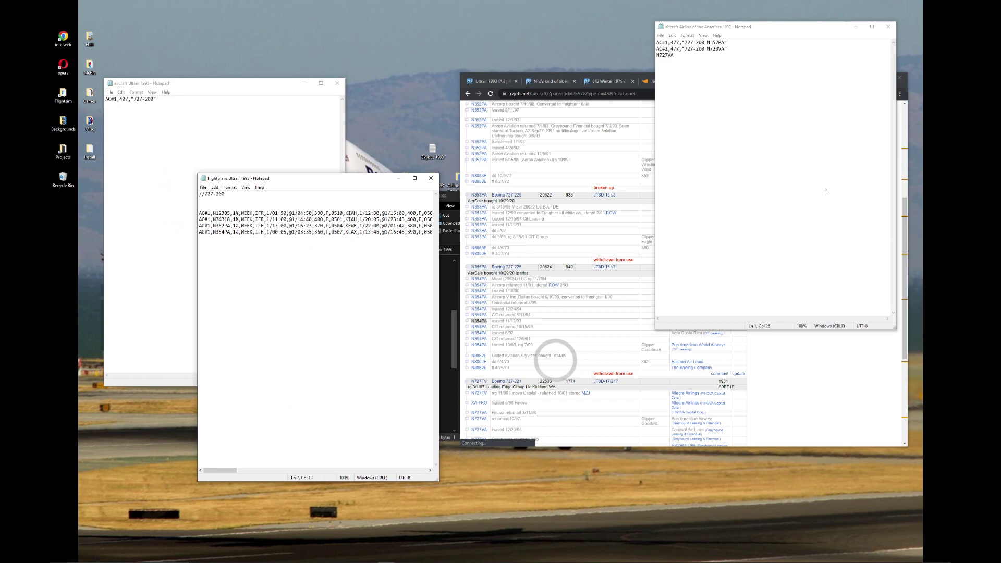
click(822, 117)
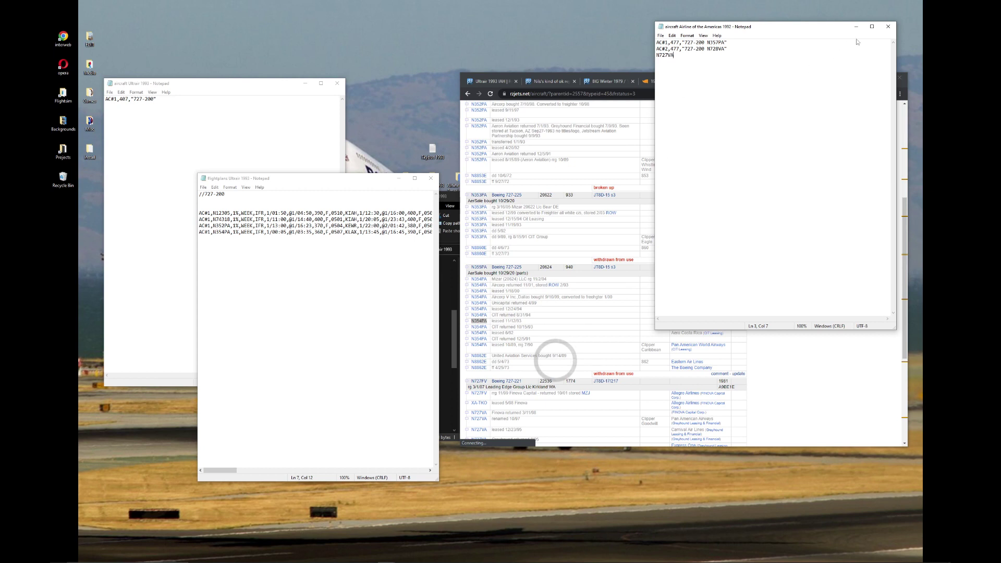
click(888, 26)
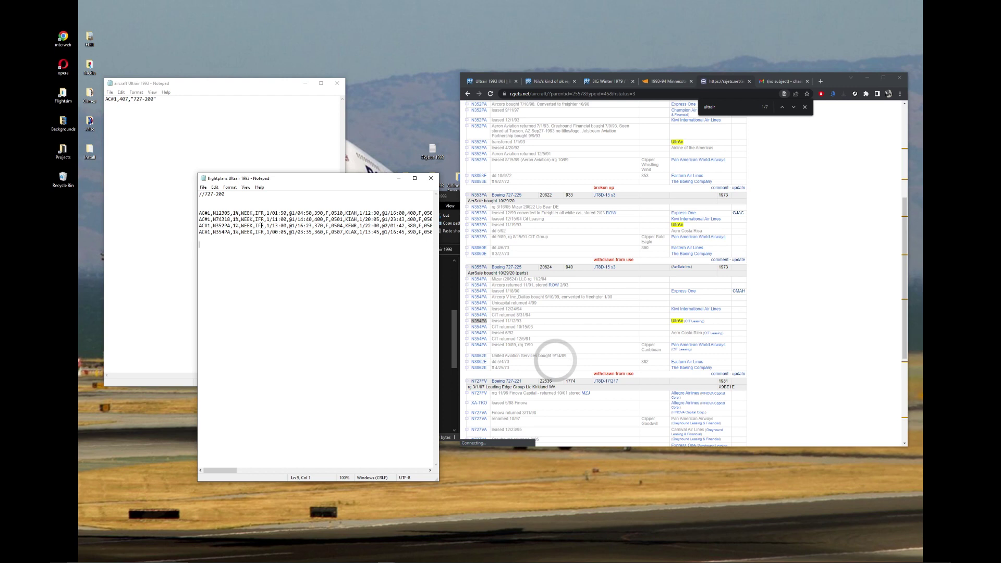
click(431, 178)
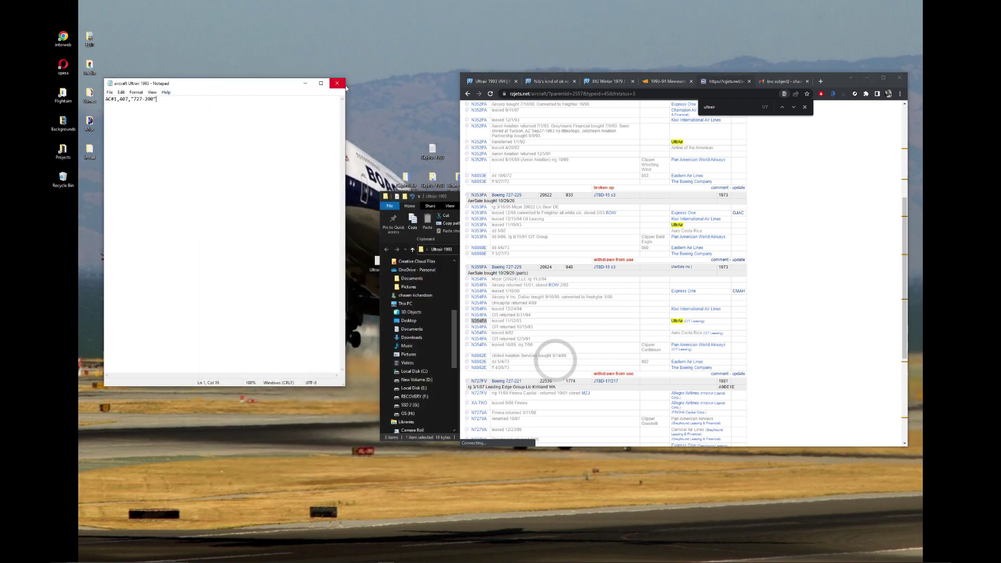
click(337, 83)
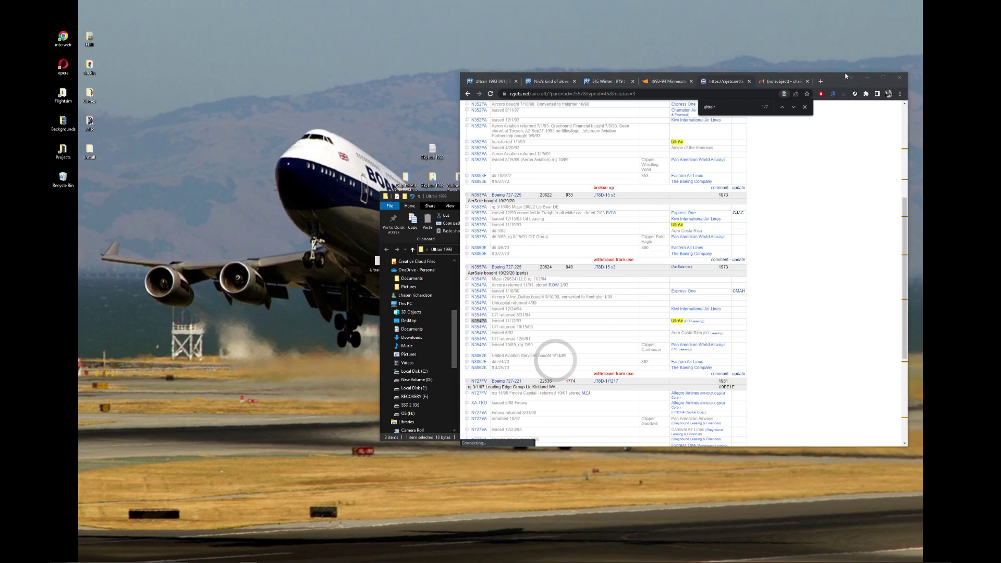
Step: Minimise the browser and review the airports Ultrair 1993 file, closing it when done
click(866, 78)
double_click(559, 281)
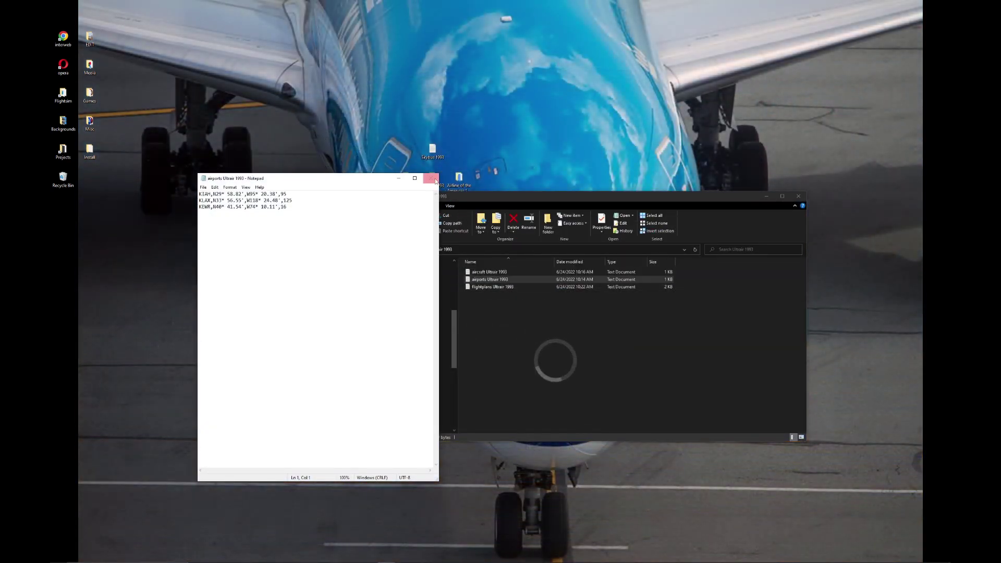
click(430, 178)
Step: Create a new text document named Read Me in the Ultrair 1993 folder
drag(471, 198, 298, 123)
right_click(322, 254)
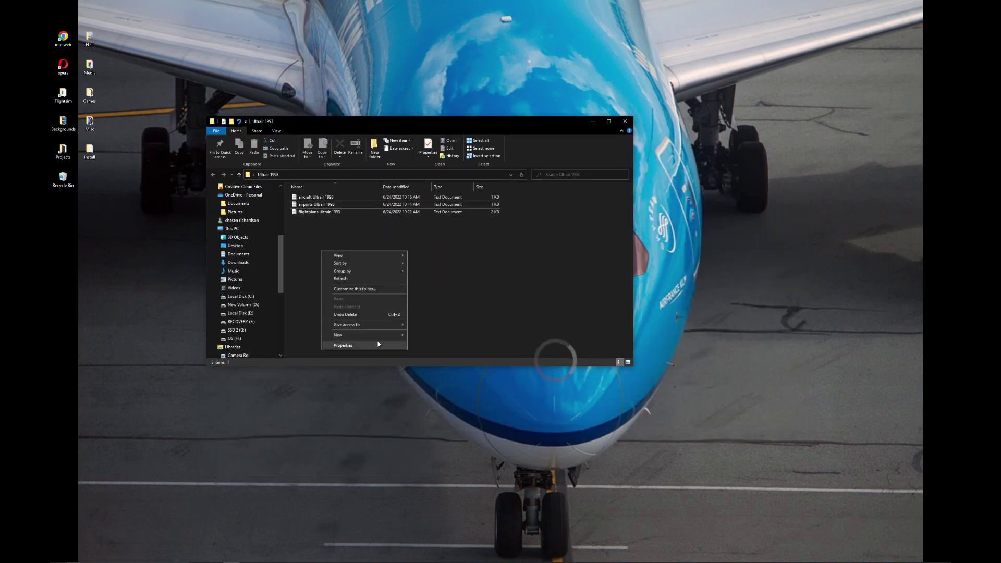
mouse_move(339, 334)
click(459, 399)
text(Read M)
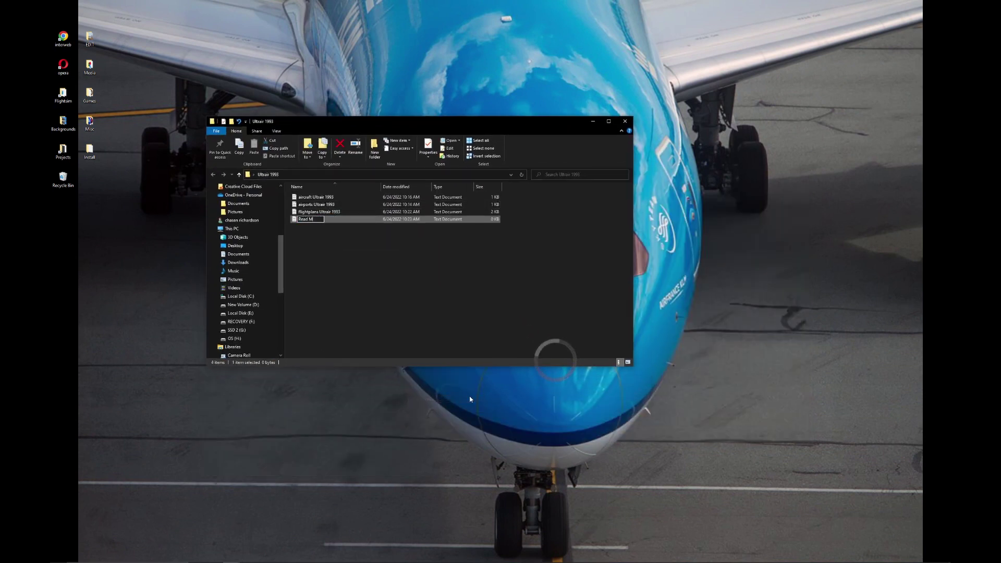
text(e)
key(Return)
Step: Open the Read Me file and enter the heading Ultrair (1993-1994), checking the operating years on the airline's rzjets operator page
double_click(323, 221)
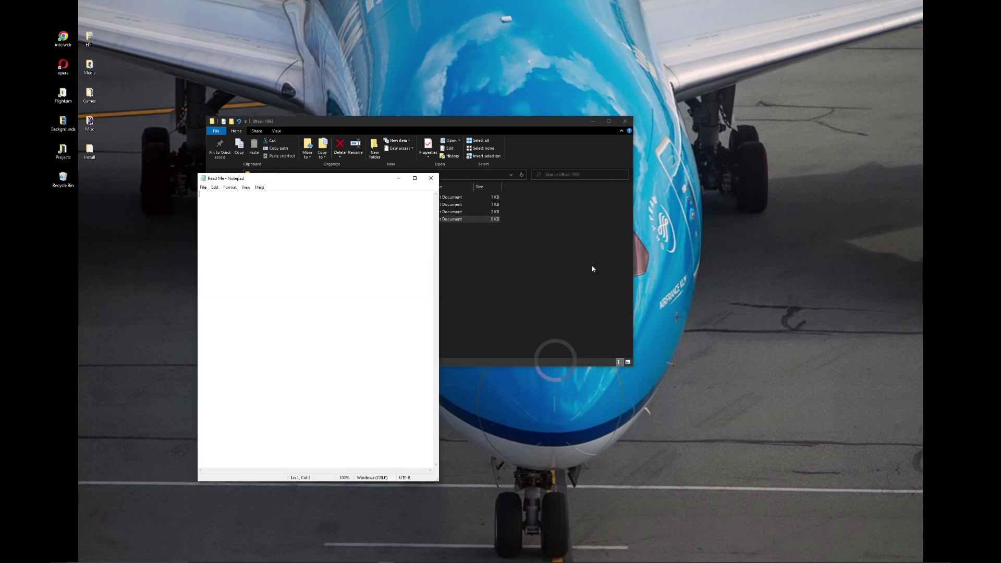
drag(269, 184, 559, 222)
text(Ul)
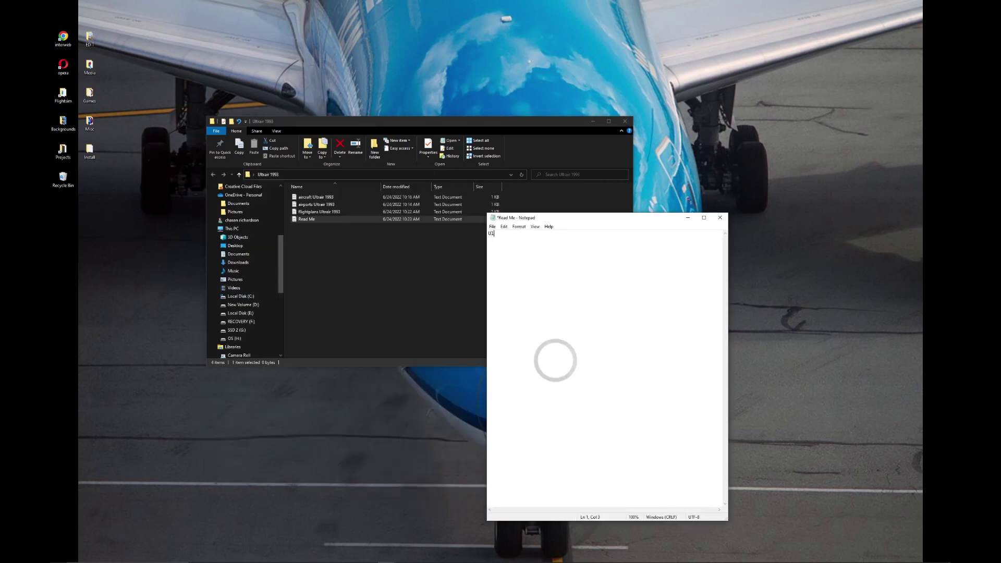
text(trair (199)
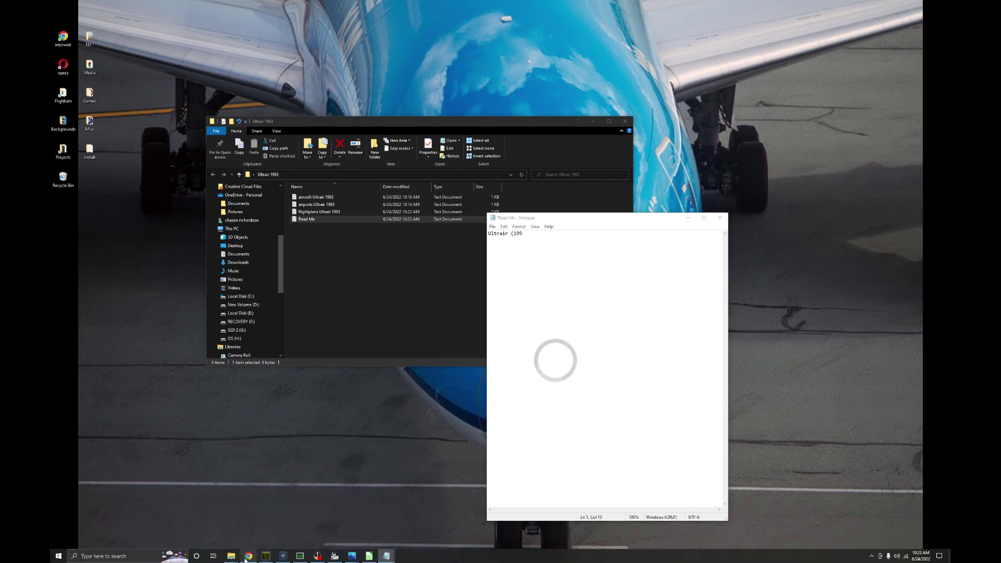
click(248, 560)
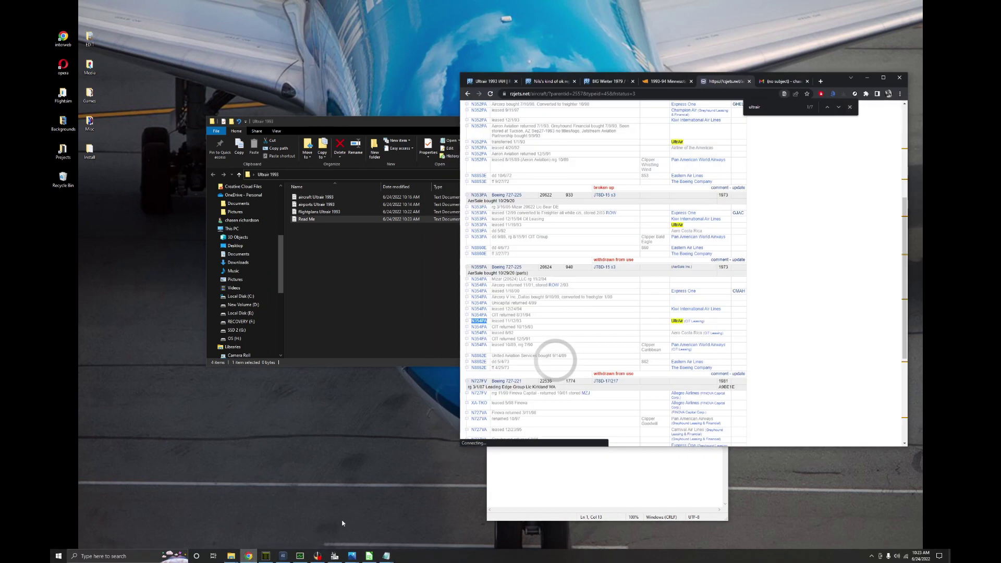
click(467, 93)
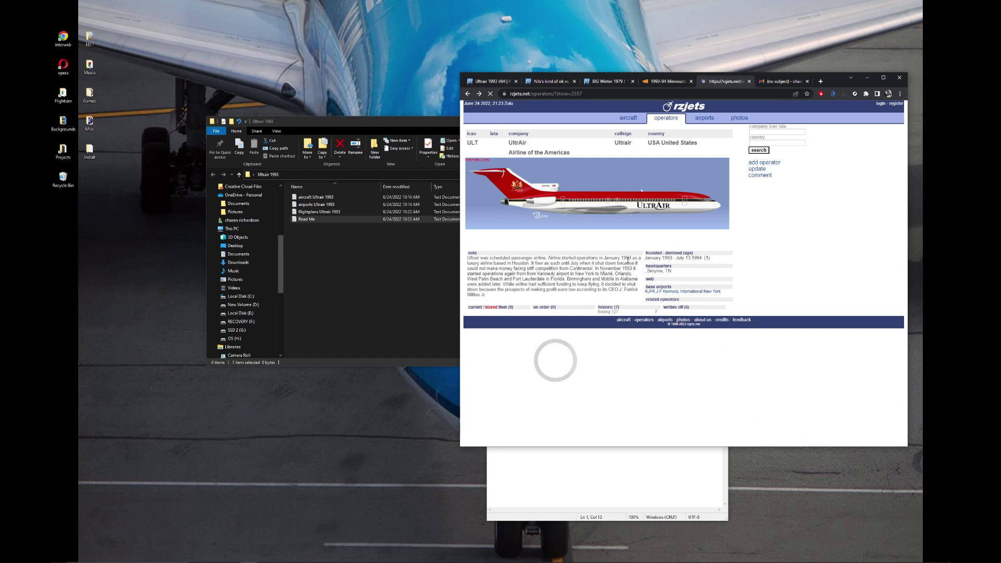
click(867, 78)
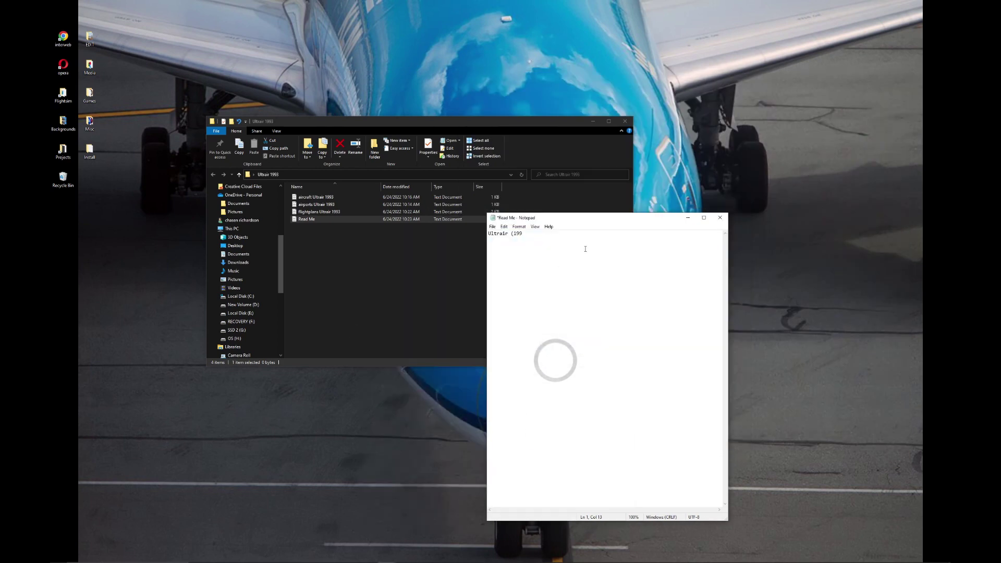
text(3-1994))
Step: Check the airline codes on the rzjets operator page and add the lines IATA: RL and ICAO: ULT below the Read Me heading
click(246, 557)
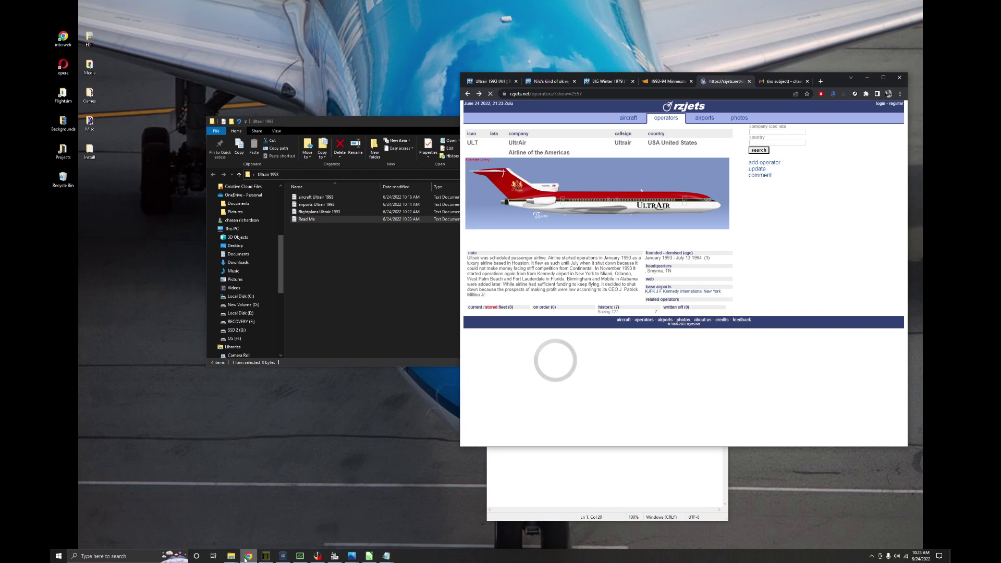
click(868, 77)
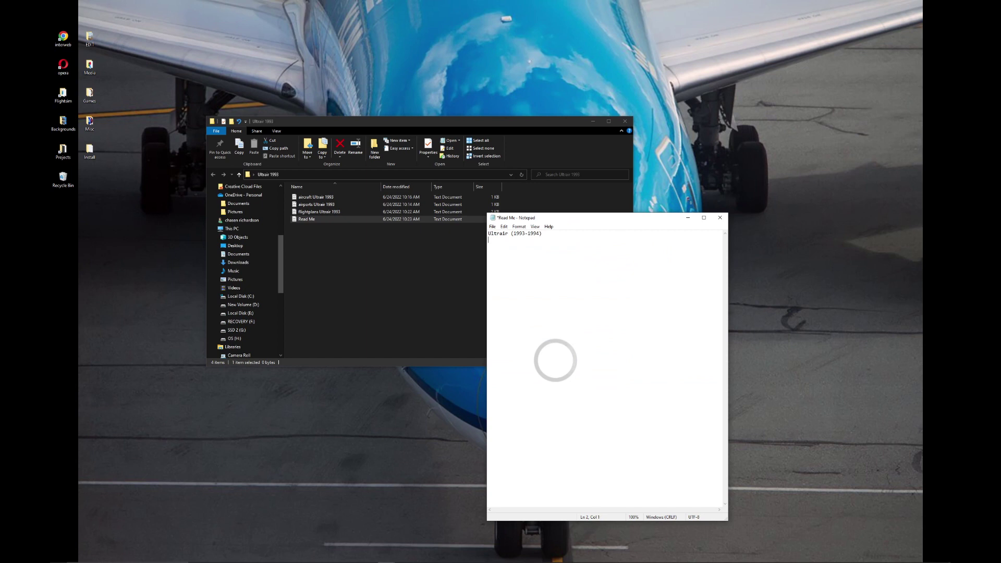
text(IATA: RL)
key(Return)
text(ICAO: UTL)
key(BackSpace)
key(BackSpace)
text(UTL)
click(248, 556)
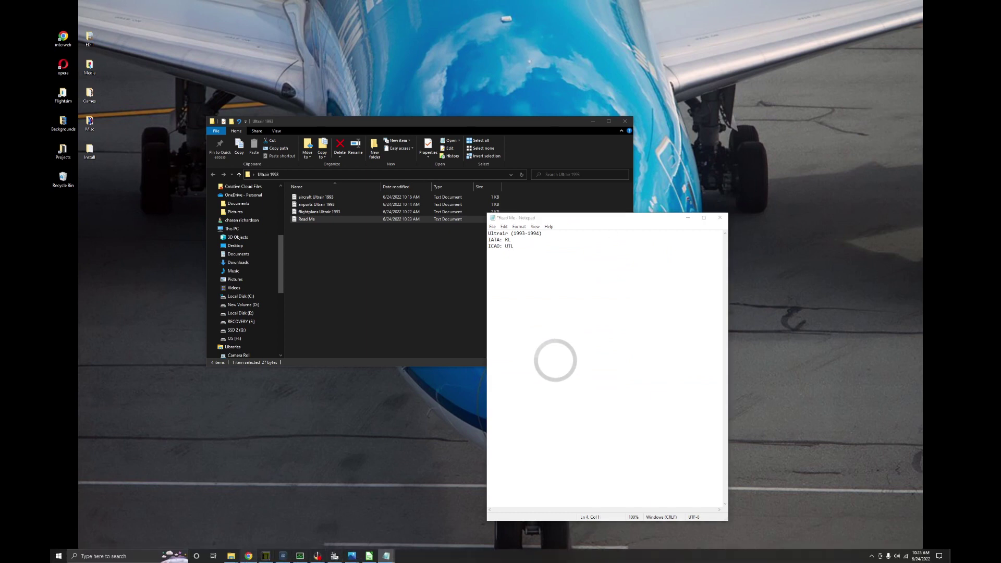
click(248, 555)
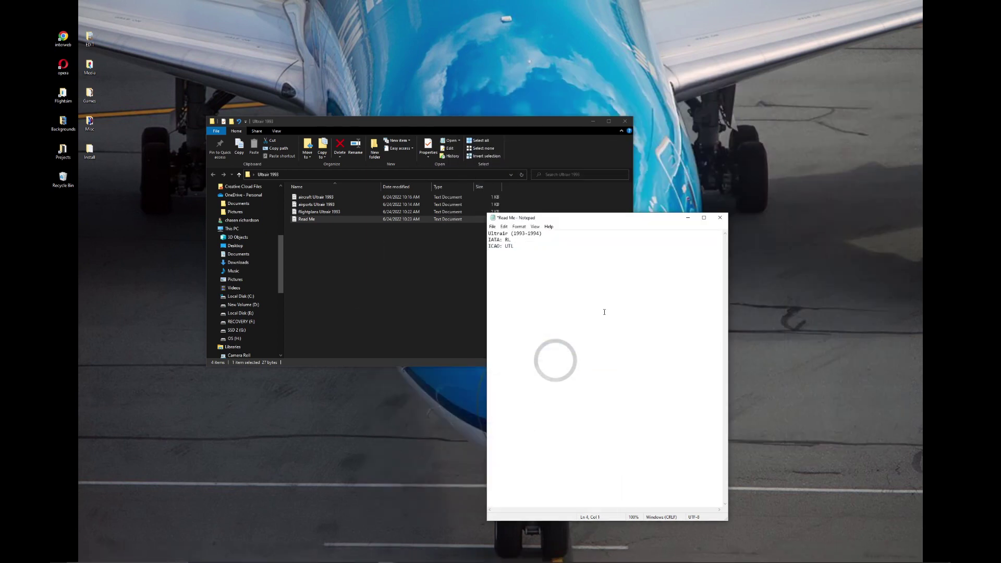
key(BackSpace)
key(BackSpace)
text(LT)
Step: Add the line CALLSIGN: ULTRAIR below the ICAO code and save the Read Me file
key(Return)
text(CALLSIGN: ULTRAI)
key(ctrl+s)
mouse_move(528, 247)
mouse_down()
mouse_move(509, 246)
mouse_move(532, 253)
mouse_move(517, 253)
mouse_up()
click(645, 271)
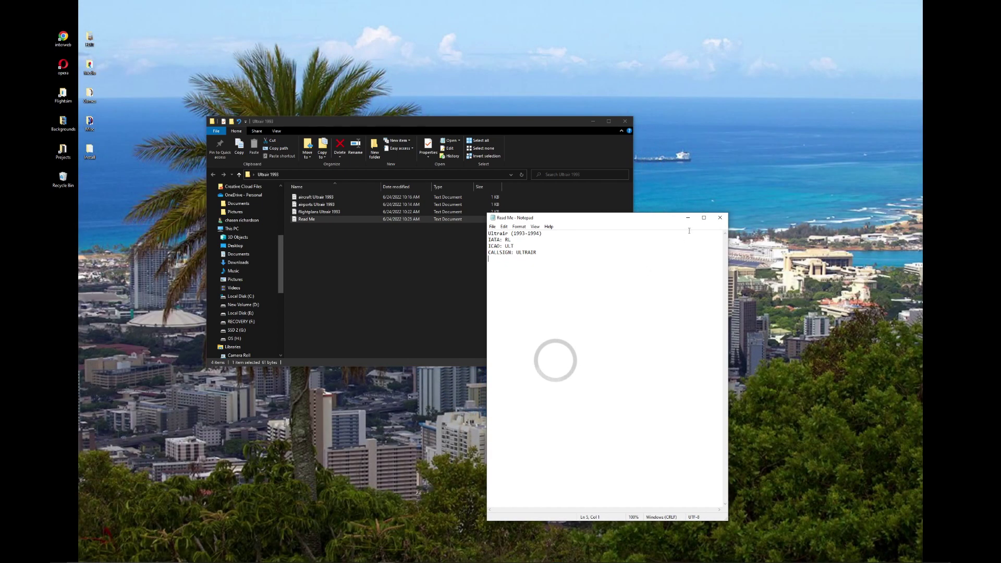
Step: Review the whole text of the Read Me file and close it
key(ctrl+a)
click(555, 252)
key(ctrl+a)
click(556, 252)
key(ctrl+a)
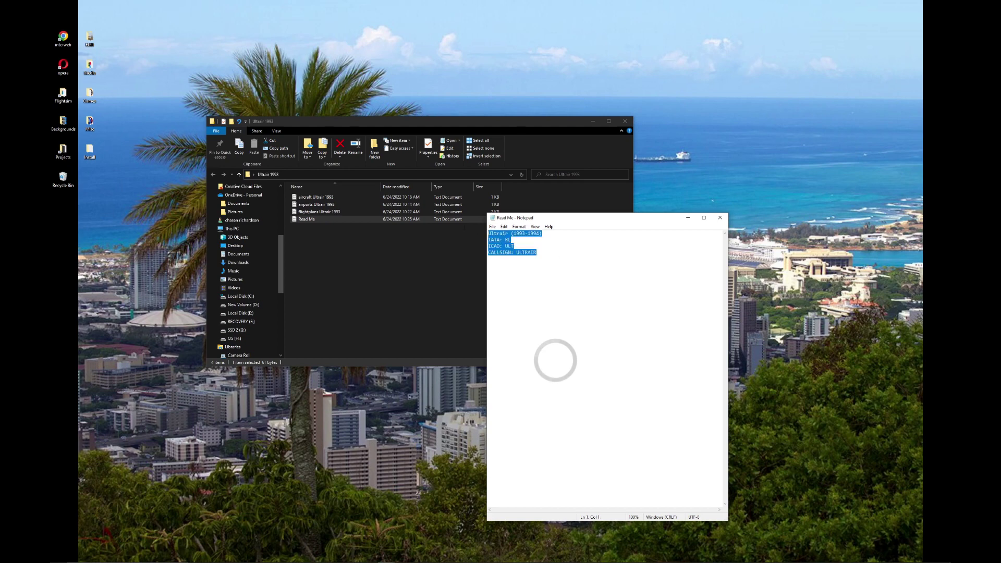
click(617, 291)
click(719, 218)
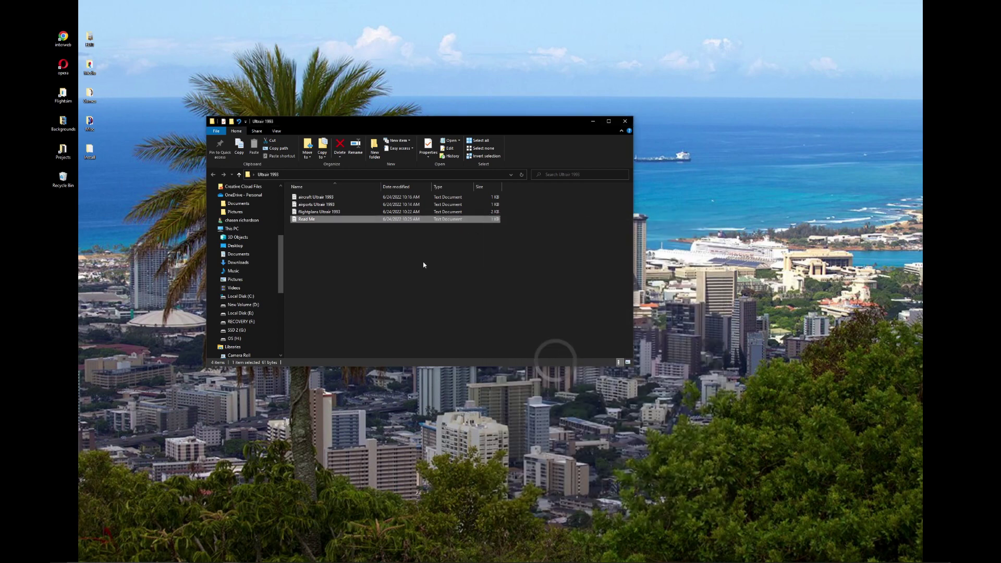
Step: Reopen the Read Me file, add a flightplan credit line with the author's name, save it and close it
double_click(402, 218)
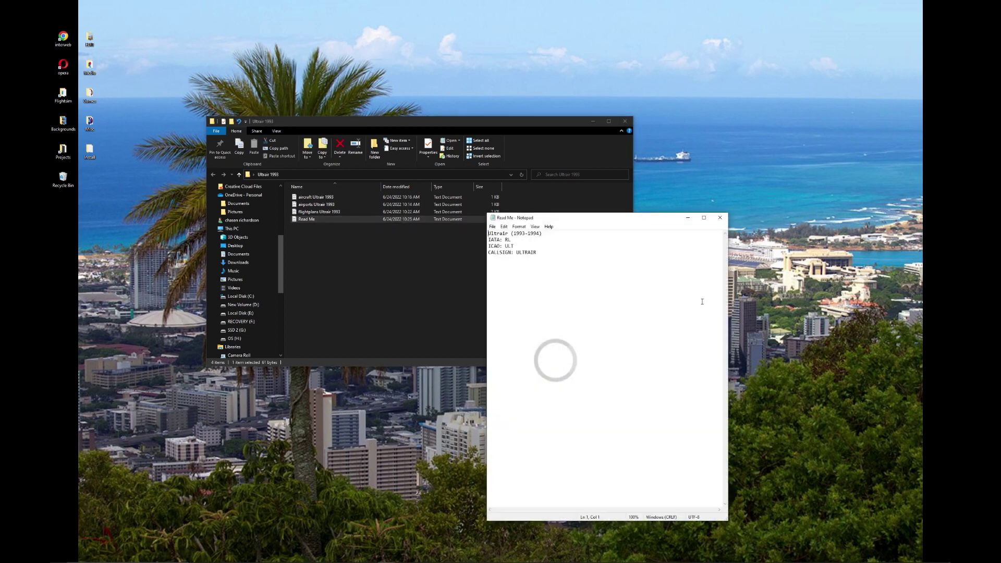
text(\Flgih)
key(BackSpace)
key(BackSpace)
key(BackSpace)
text(ightpla)
text(ciharardso)
key(ctrl+s)
click(720, 217)
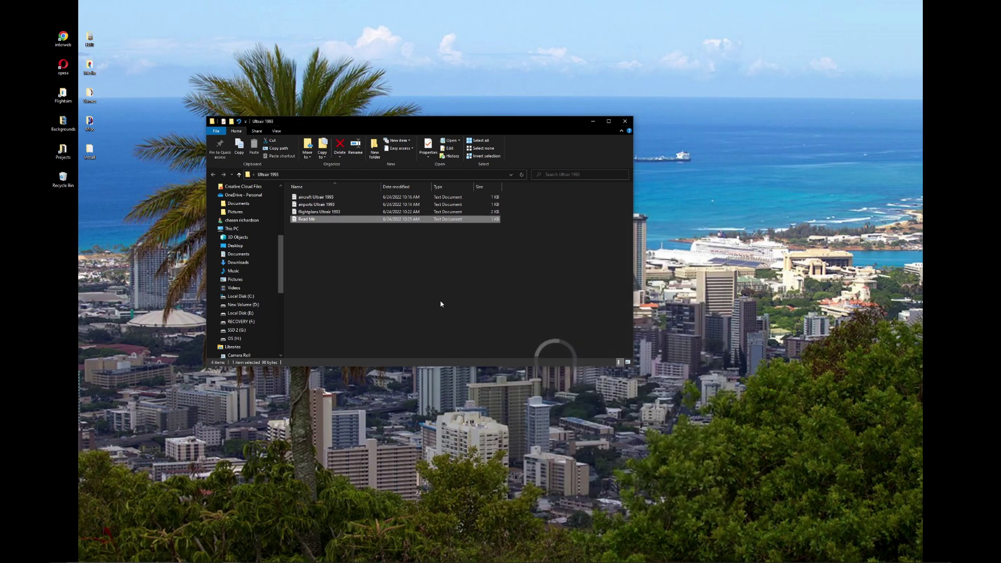
click(440, 303)
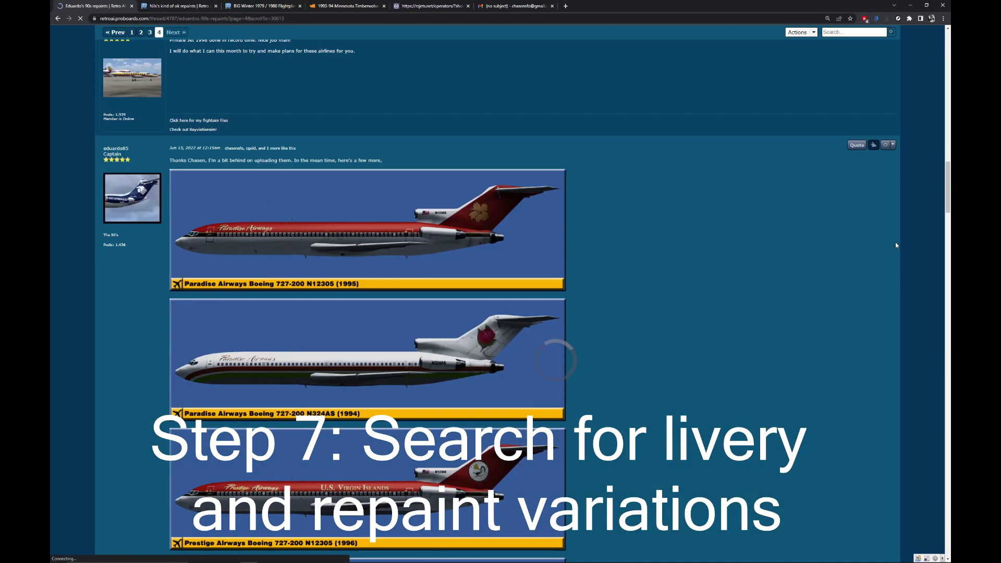
Step: Look through page 4 of the 90s repaints thread on the Retro AI Traffic Group forum for Ultrair livery variations
scroll(591, 274, up, 10)
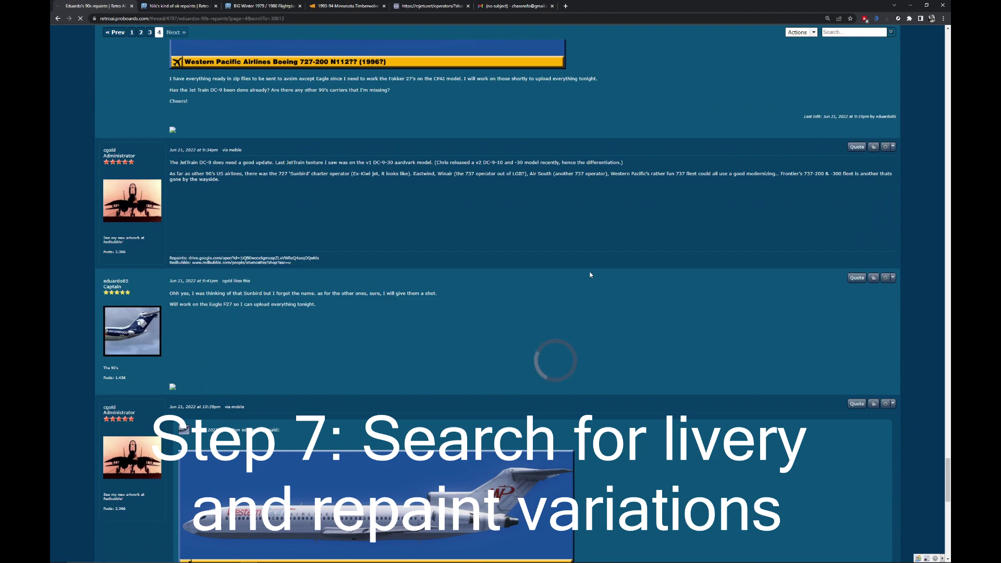
scroll(592, 274, down, 5)
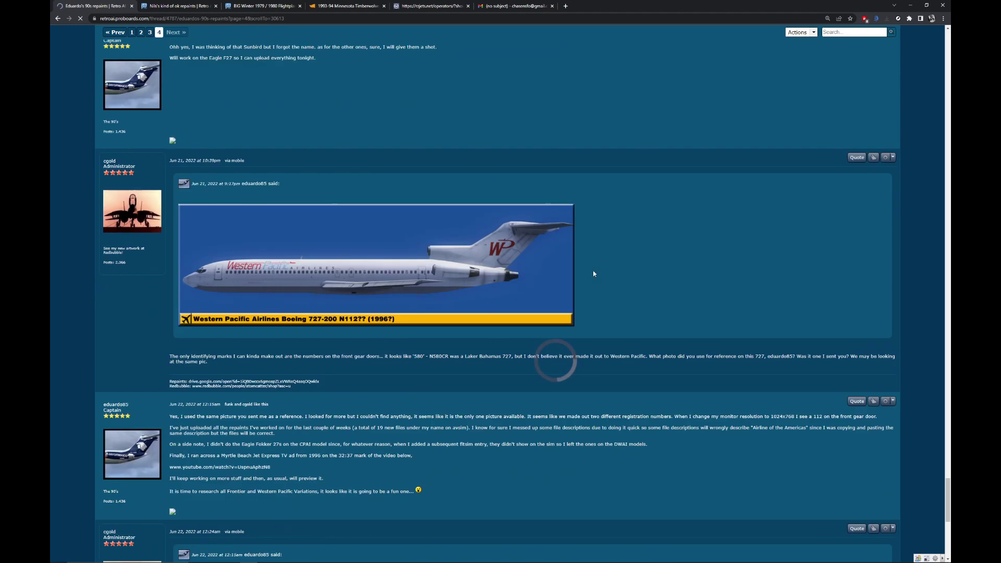
scroll(593, 274, up, 10)
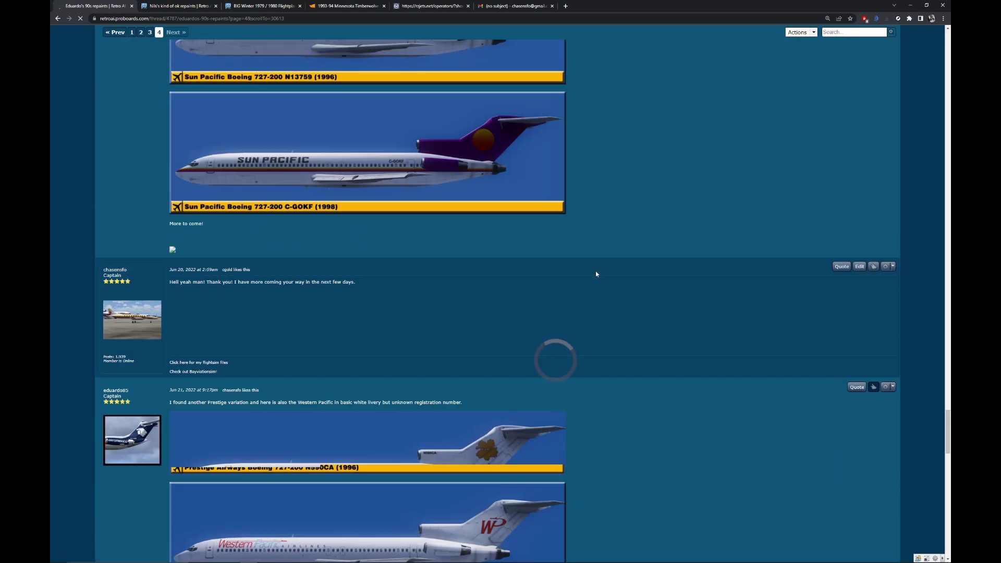
scroll(596, 274, up, 10)
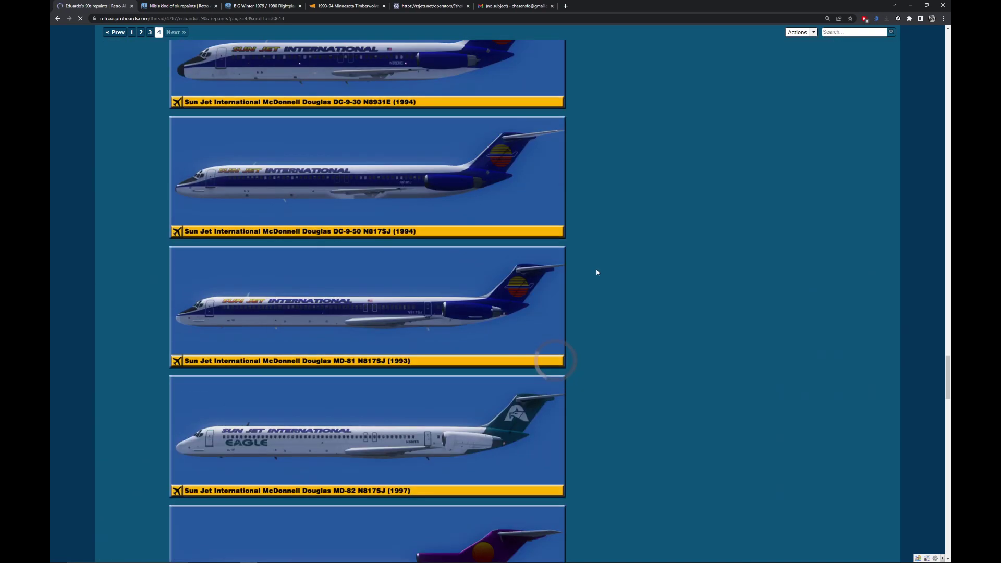
scroll(597, 272, up, 15)
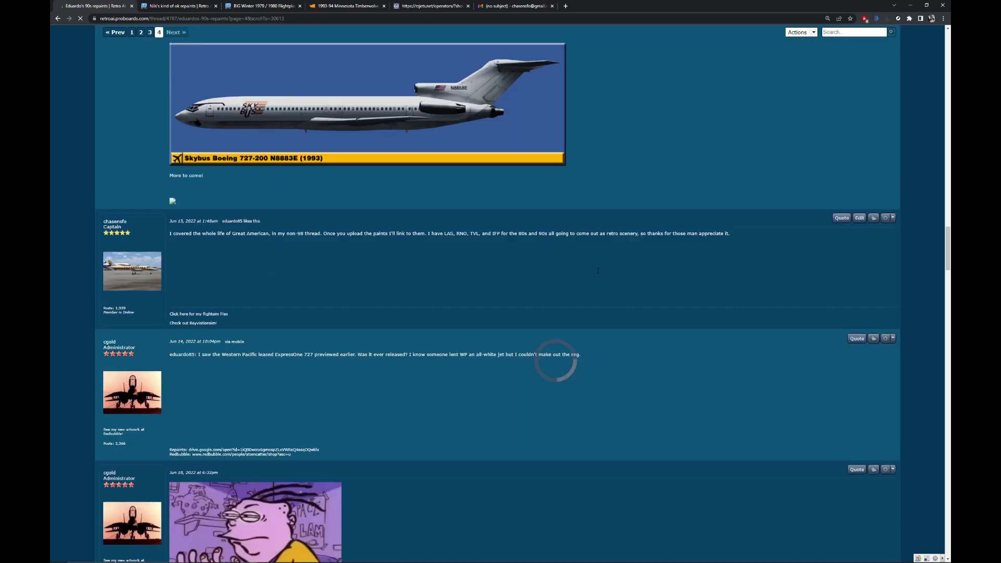
scroll(598, 272, up, 5)
scroll(598, 273, up, 11)
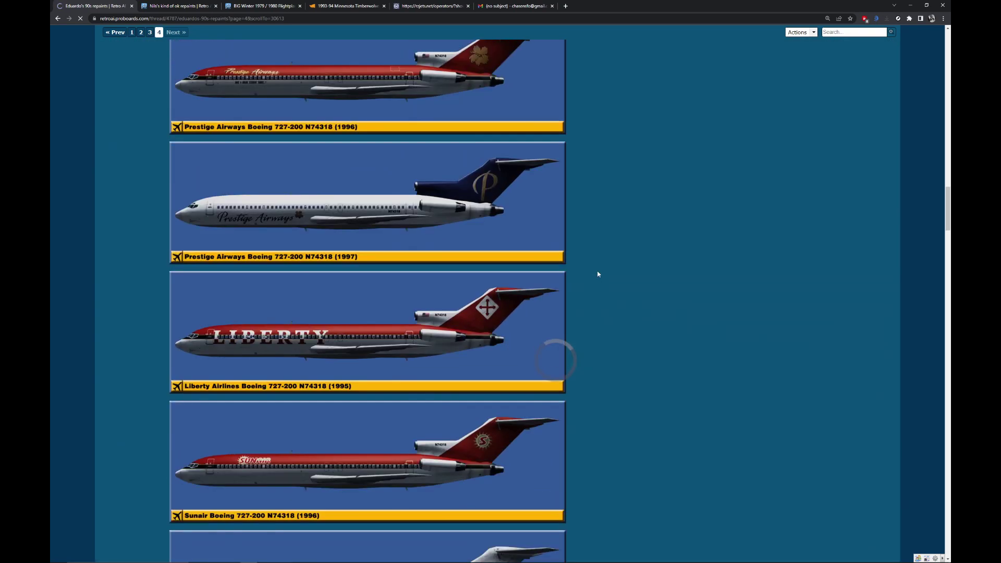
scroll(598, 273, up, 15)
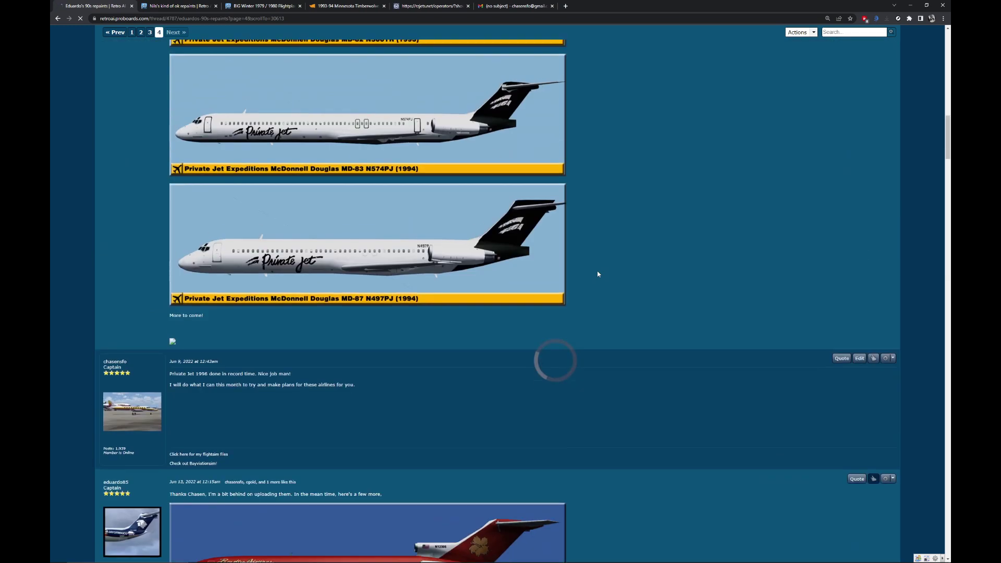
scroll(597, 274, down, 10)
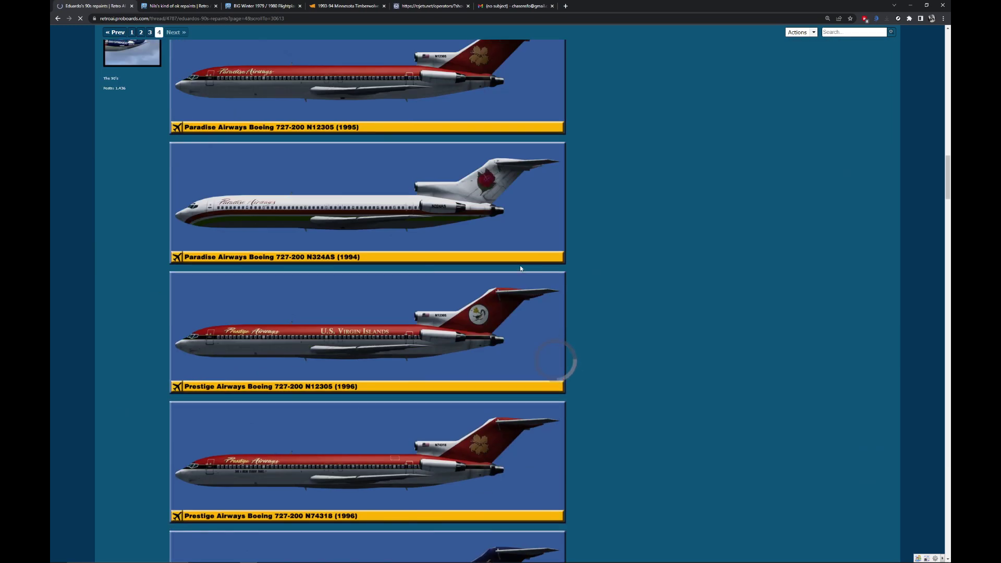
scroll(352, 254, down, 3)
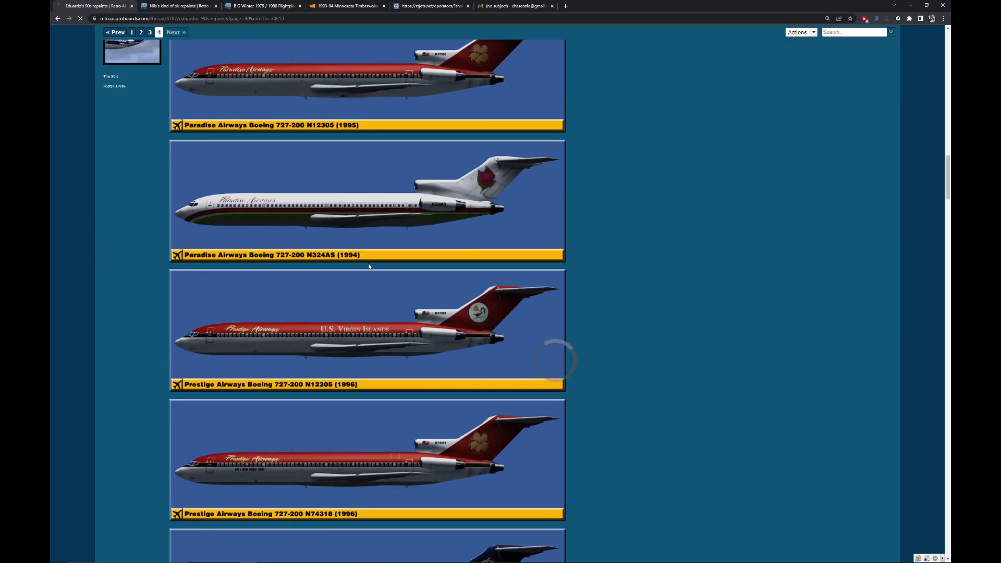
scroll(270, 225, down, 8)
scroll(270, 225, down, 5)
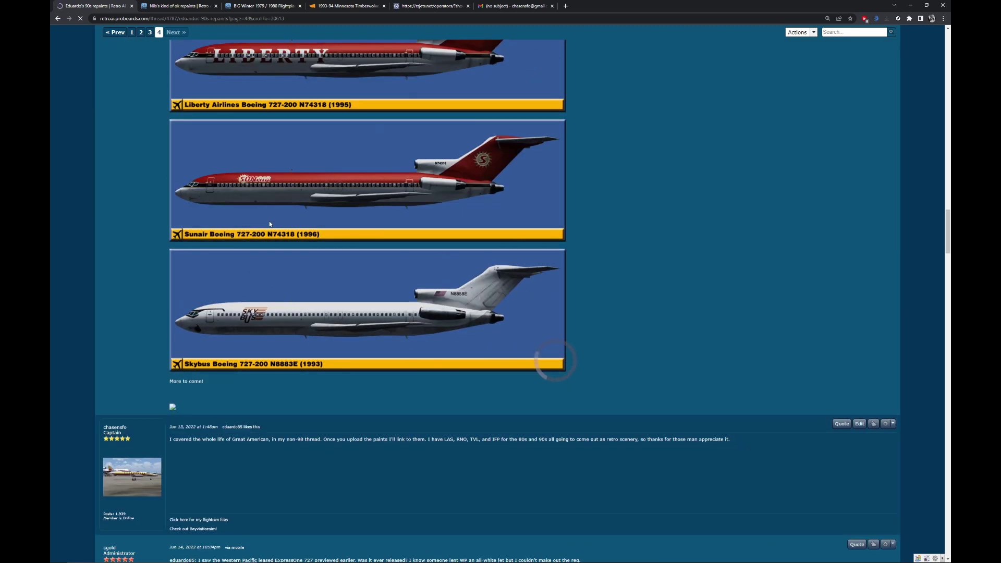
scroll(270, 224, down, 17)
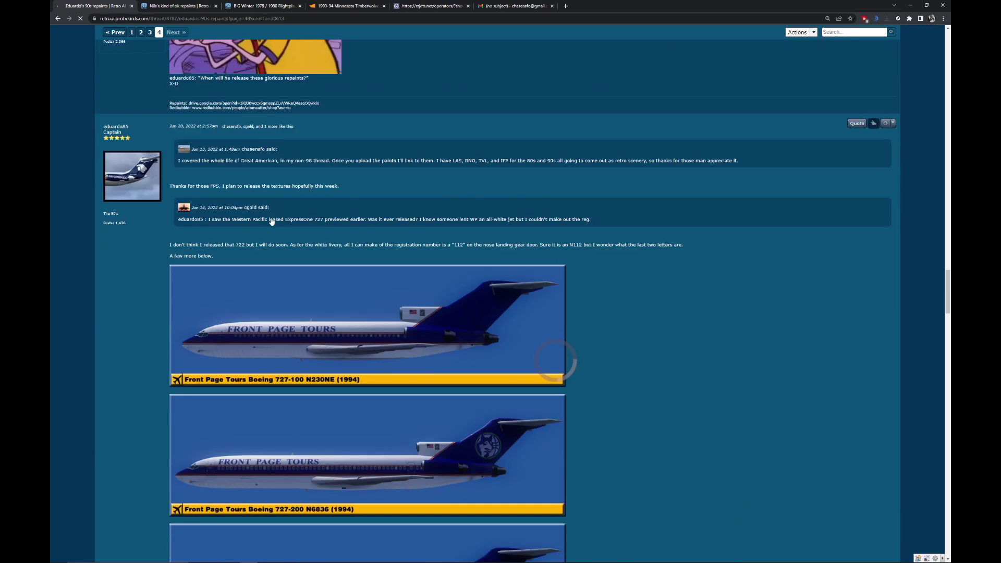
scroll(272, 217, down, 10)
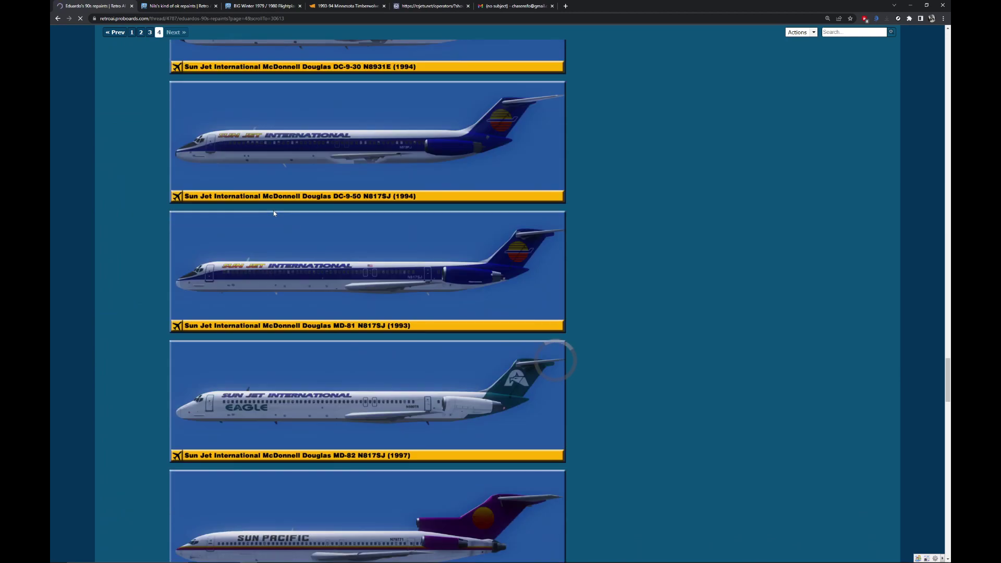
scroll(273, 211, up, 20)
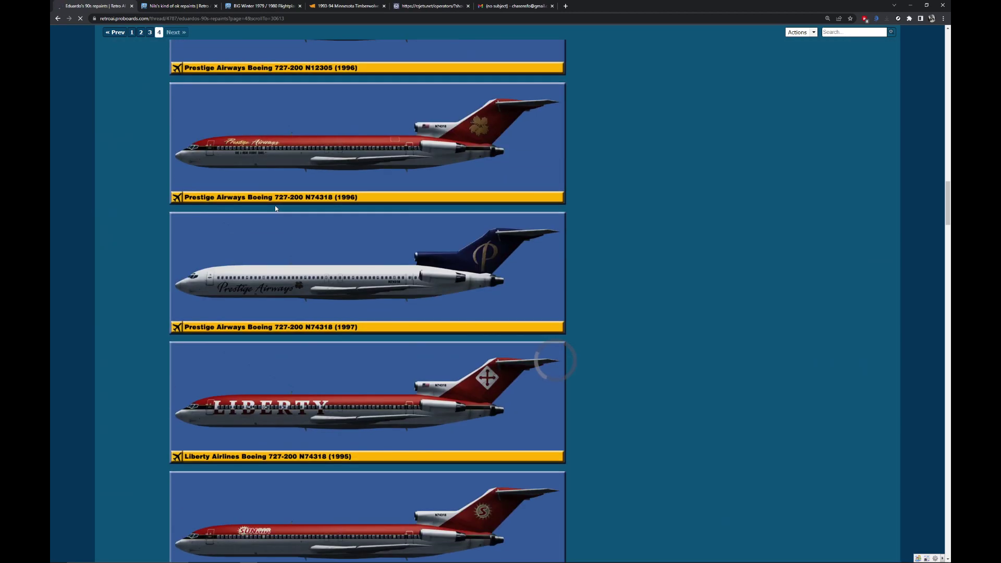
scroll(313, 216, up, 20)
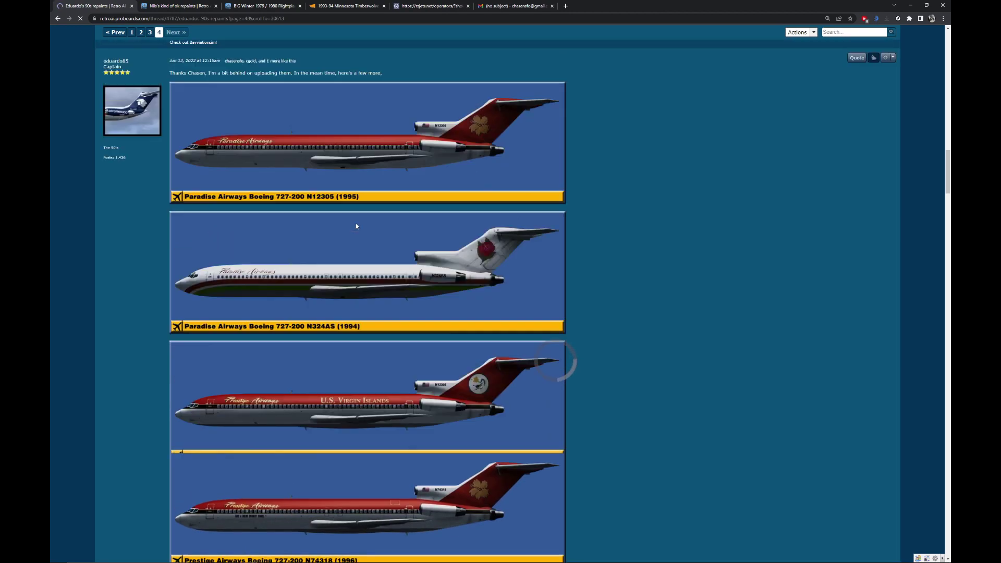
scroll(355, 225, up, 15)
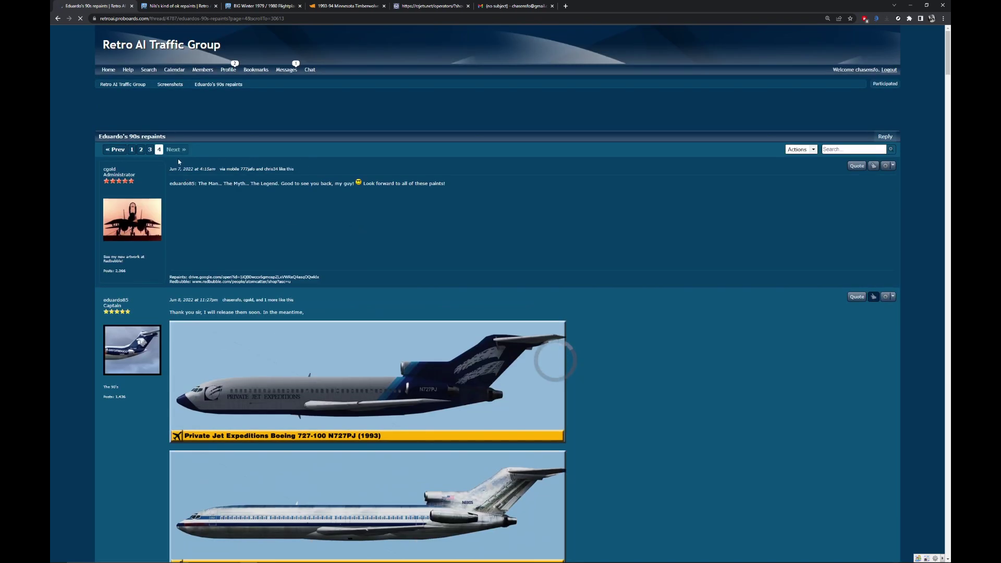
Step: Open page 3 of the 90s repaints thread and examine the aircraft repaints near its end for Ultrair 727-200 liveries
click(148, 151)
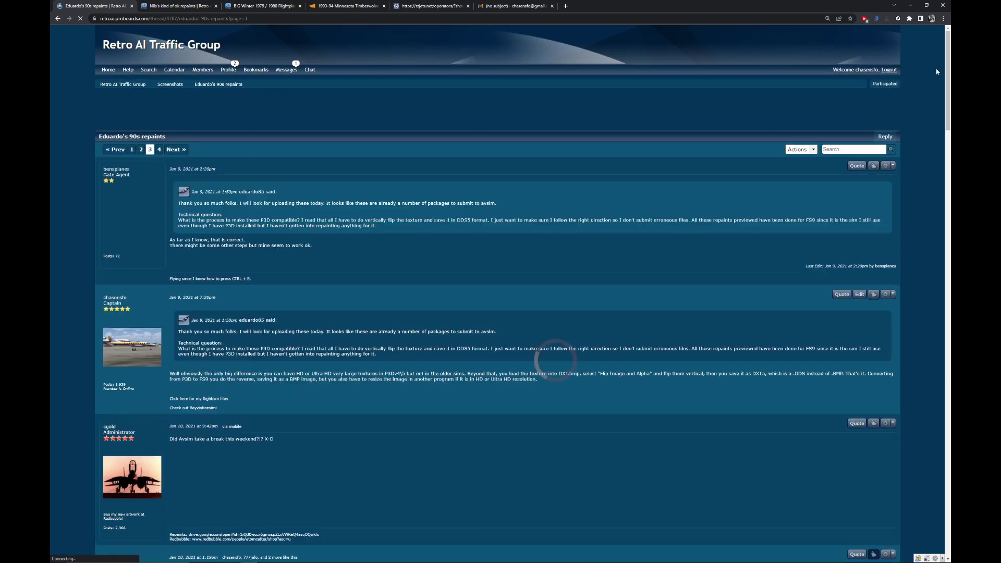
drag(948, 59, 949, 537)
scroll(692, 302, up, 6)
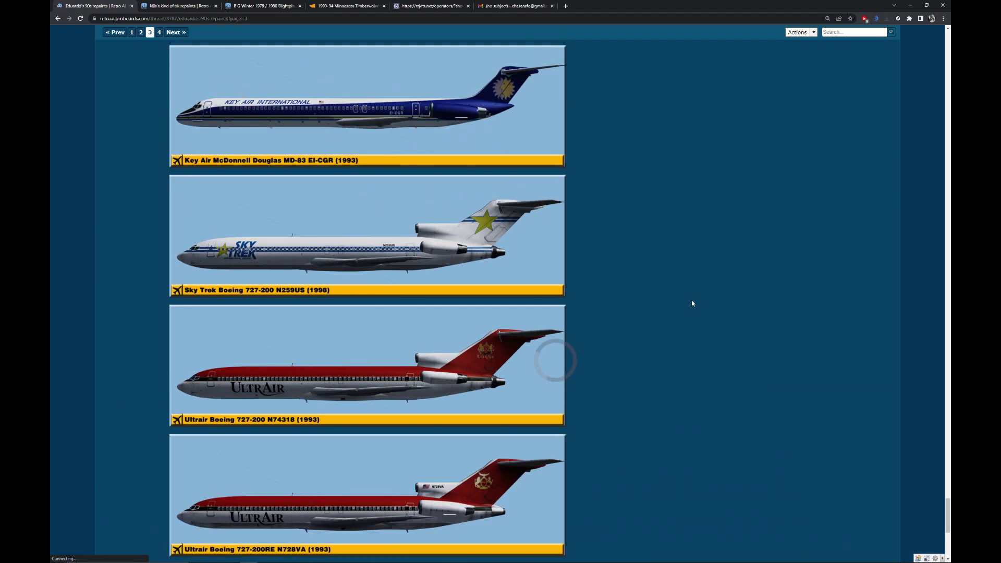
scroll(692, 299, down, 8)
scroll(691, 287, up, 9)
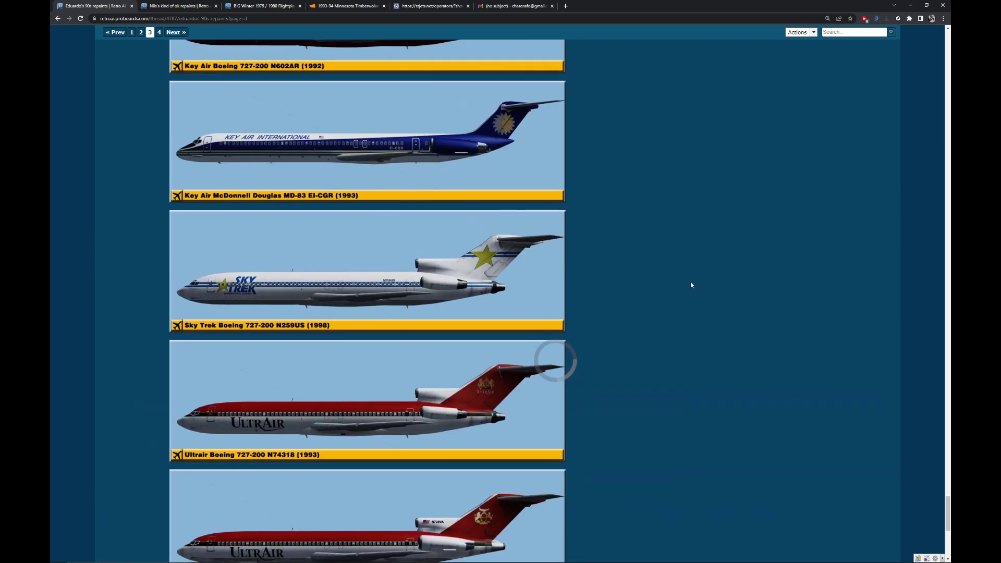
scroll(691, 285, down, 4)
scroll(686, 276, up, 2)
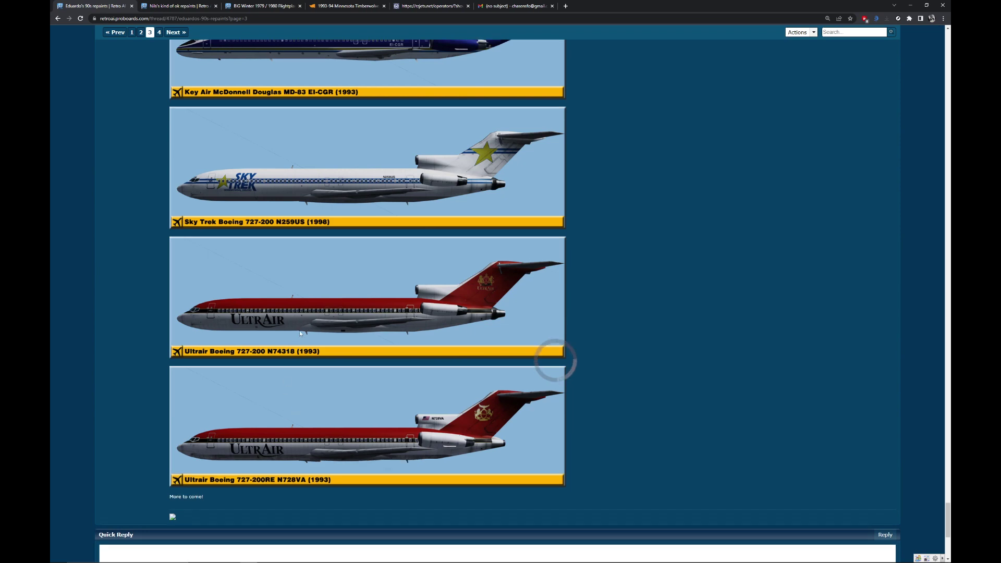
Step: Shrink the browser window and arrange it beside the Ultrair 1993 folder window with the two Ultrair 727-200 repaints in view
scroll(299, 330, up, 5)
scroll(299, 330, down, 5)
scroll(299, 330, up, 1)
scroll(300, 331, down, 2)
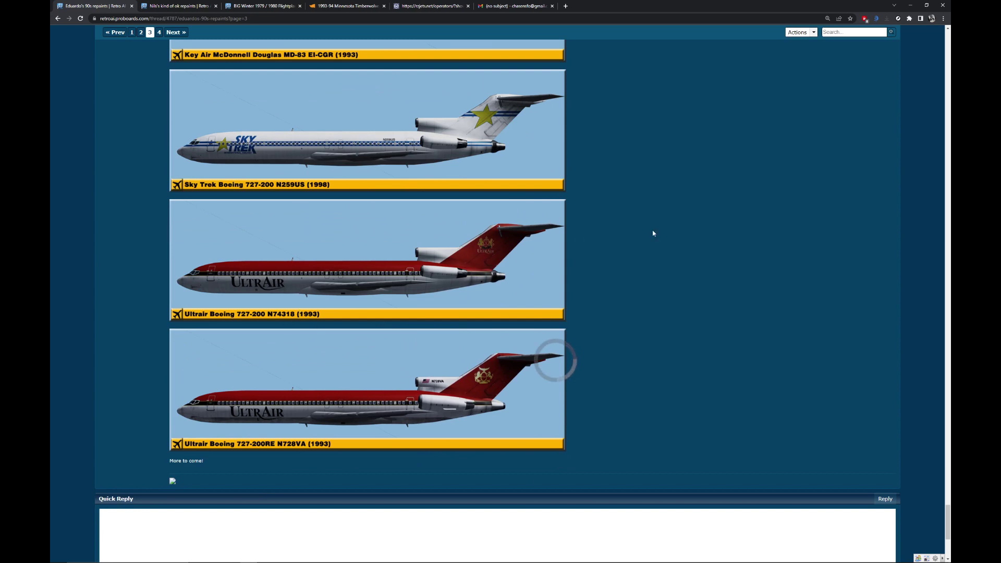
click(926, 5)
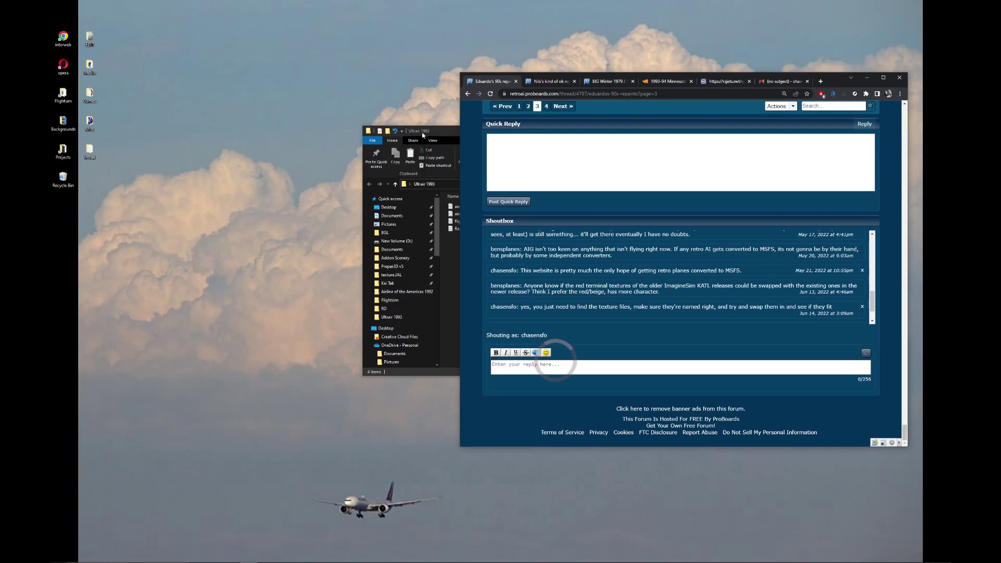
drag(422, 135, 188, 124)
click(751, 132)
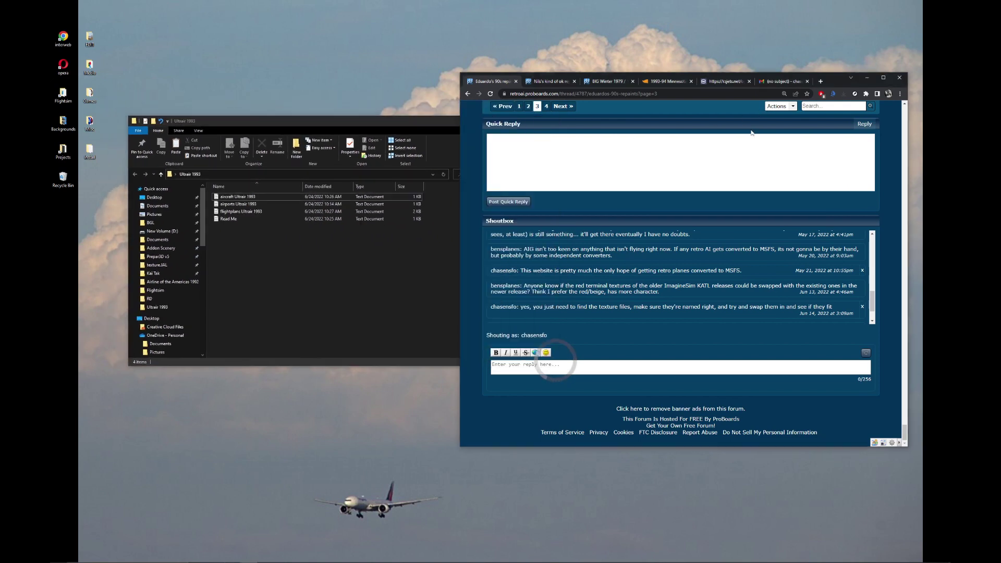
scroll(730, 171, up, 6)
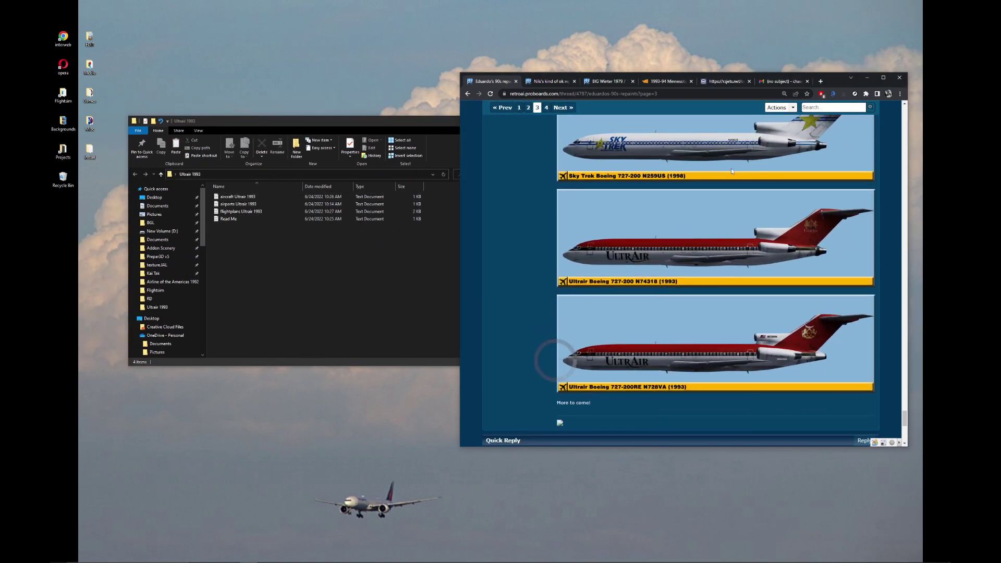
Step: Open the aircraft Ultrair 1993 file, duplicate the 727-200 entry on a new line as AC#2, and save
double_click(318, 197)
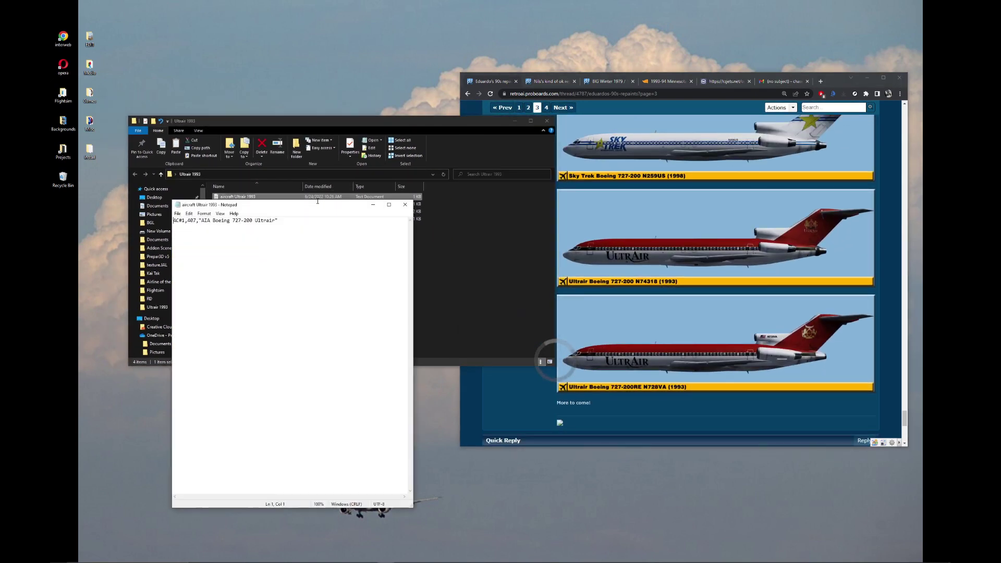
drag(317, 201, 299, 242)
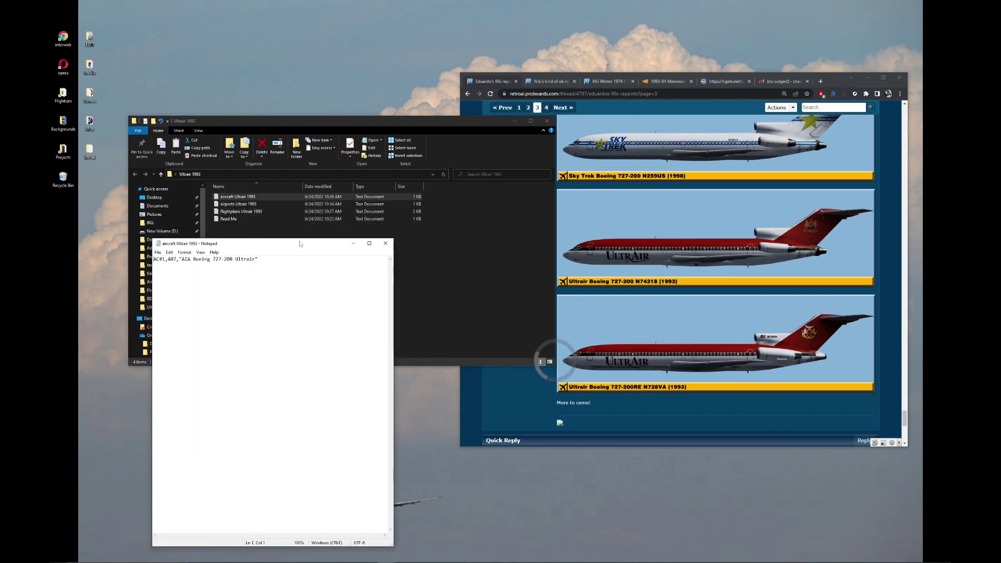
key(ctrl+a)
key(ctrl+c)
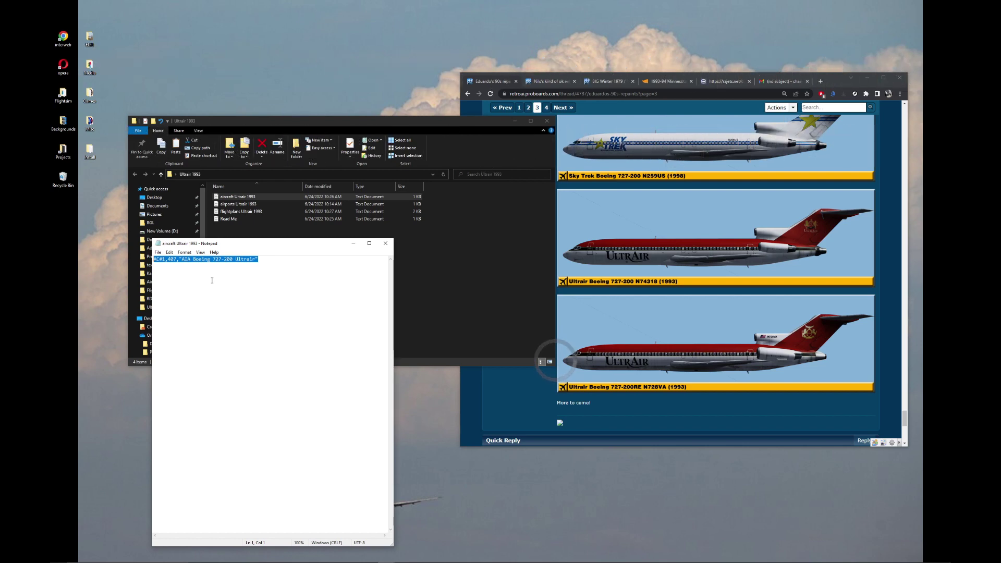
click(315, 281)
key(Return)
key(ctrl+v)
click(166, 266)
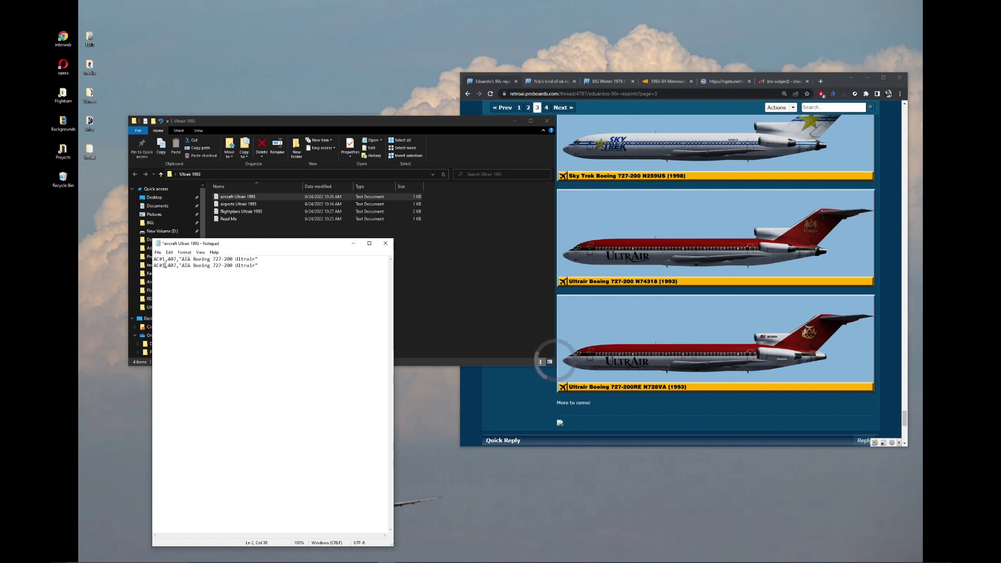
key(BackSpace)
text(2)
key(ctrl+s)
Step: Compare the two Ultrair 727-200 repaints in the thread and open airliners.net in a new browser tab
click(819, 397)
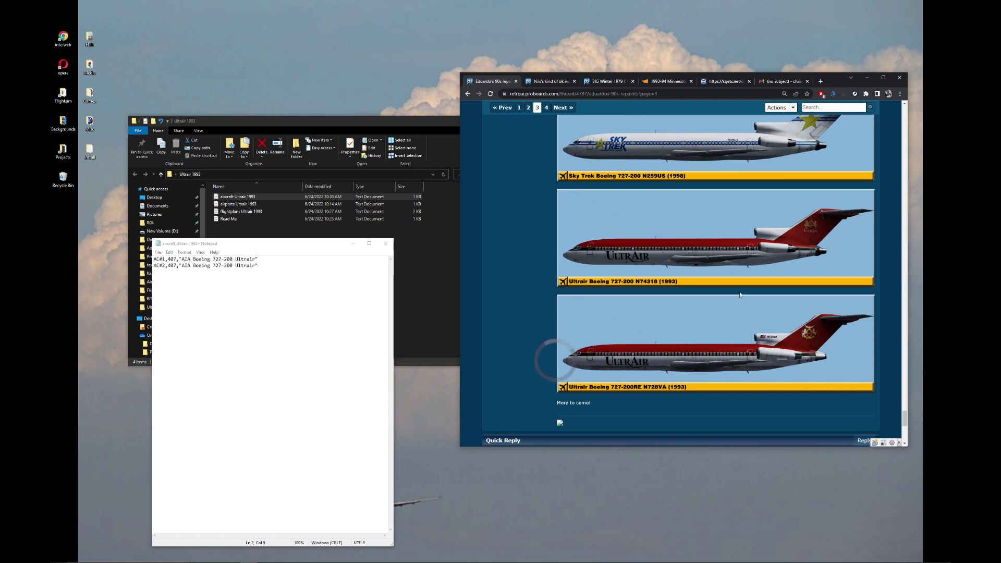
scroll(737, 289, down, 2)
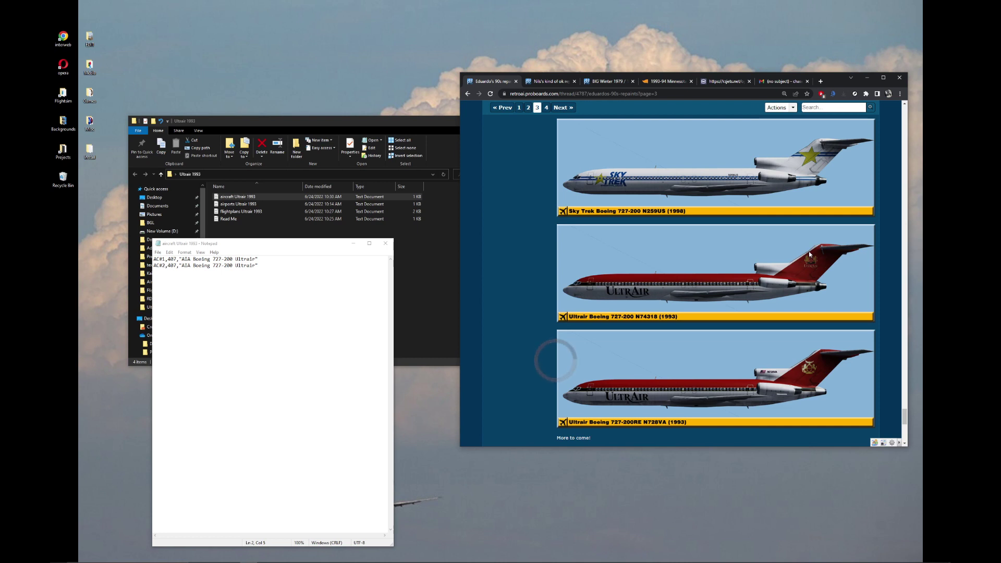
click(819, 82)
text(airliners.net)
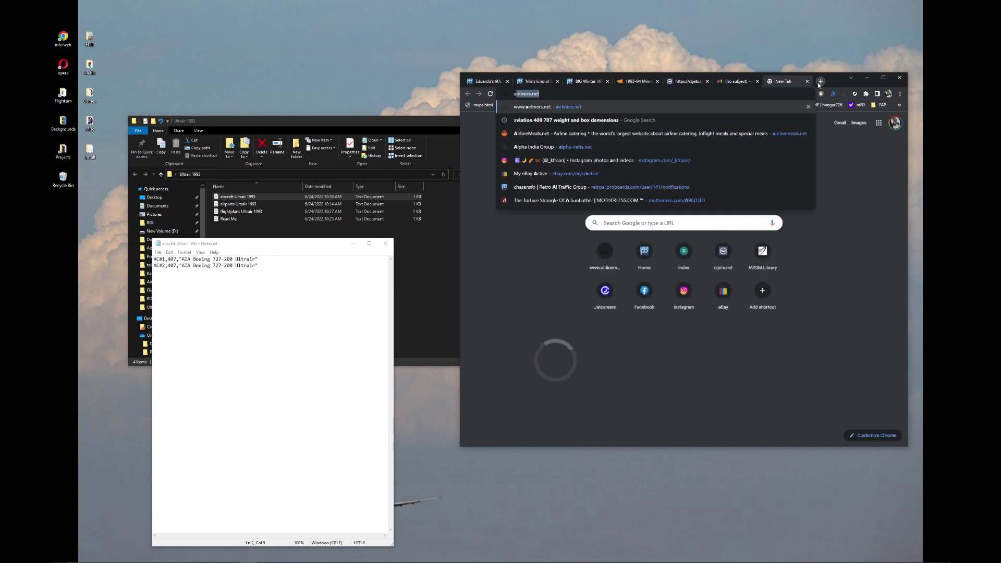
key(Return)
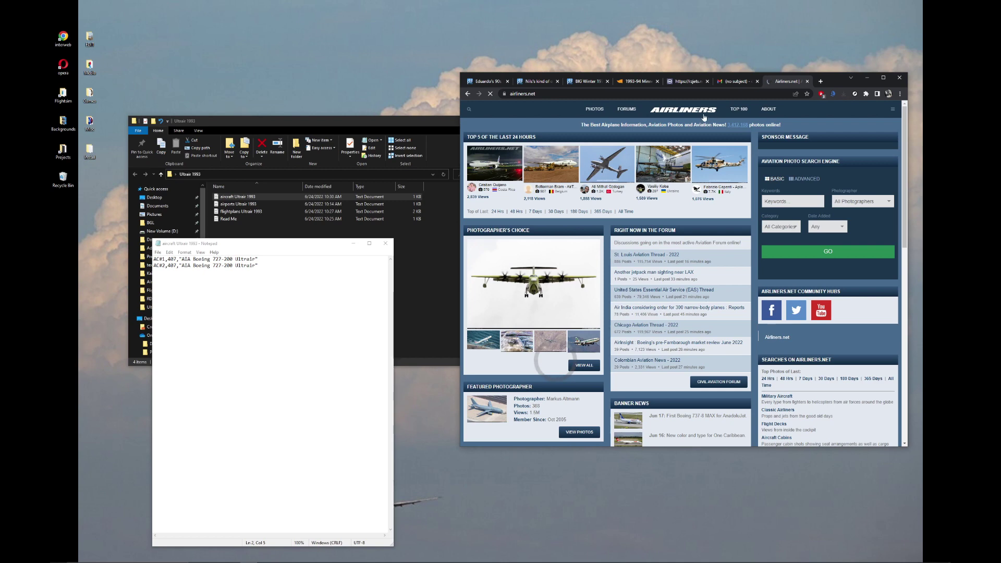
key(ctrl+2)
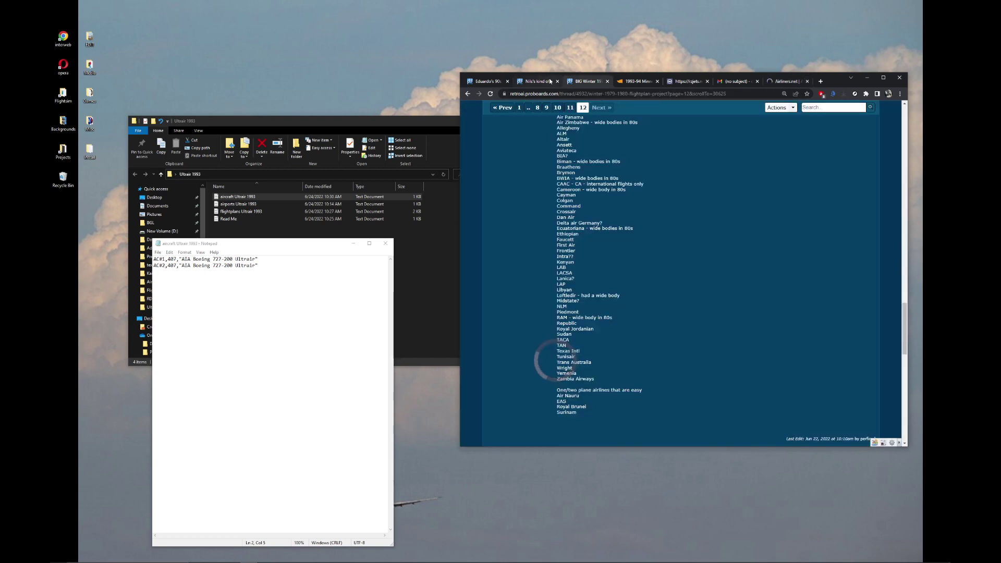
click(603, 84)
click(795, 85)
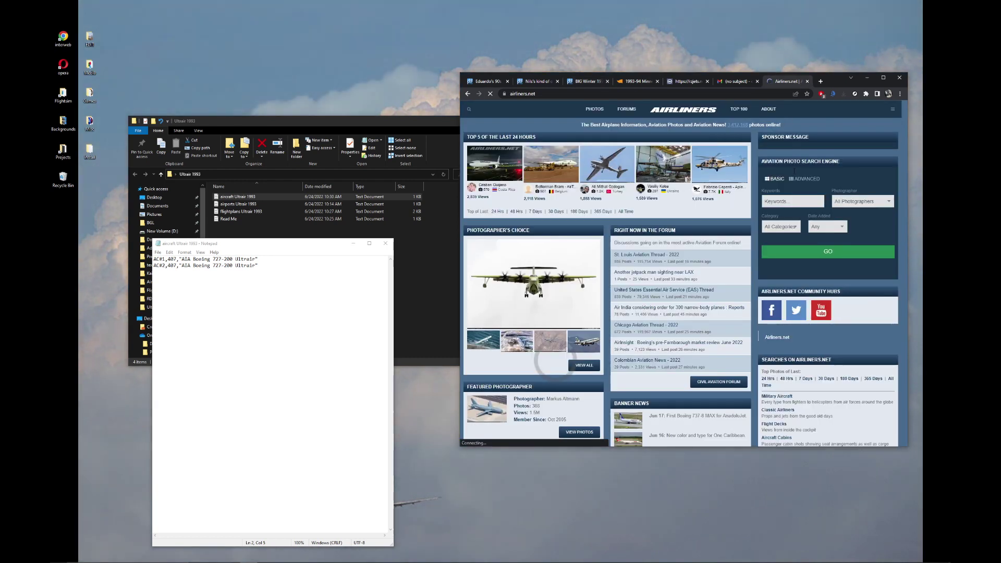
Step: Open the Retro AI Traffic Group forum in another tab and find the Ultrair repaints on page 3 of the 90s repaints thread
click(820, 80)
text(re)
click(620, 108)
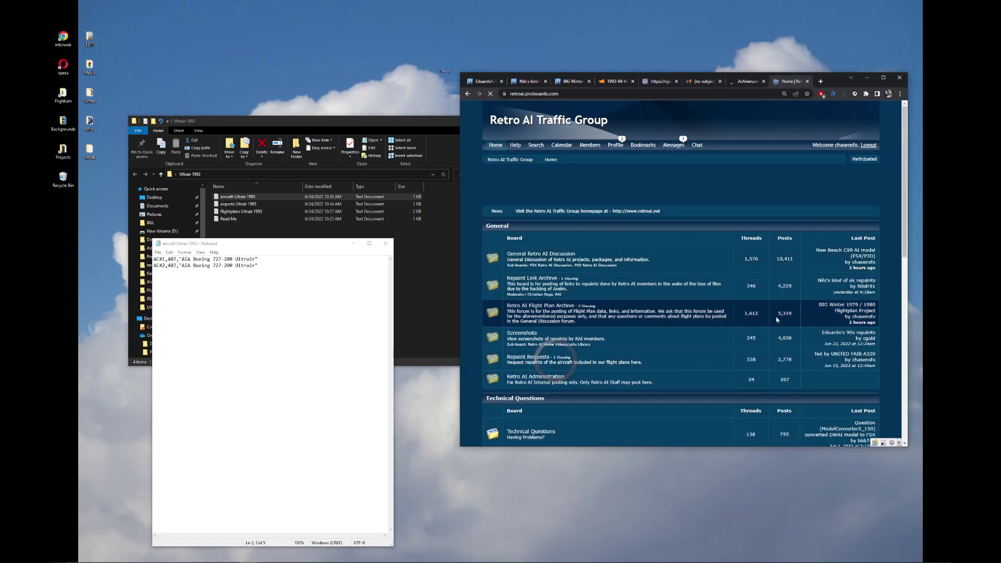
click(840, 332)
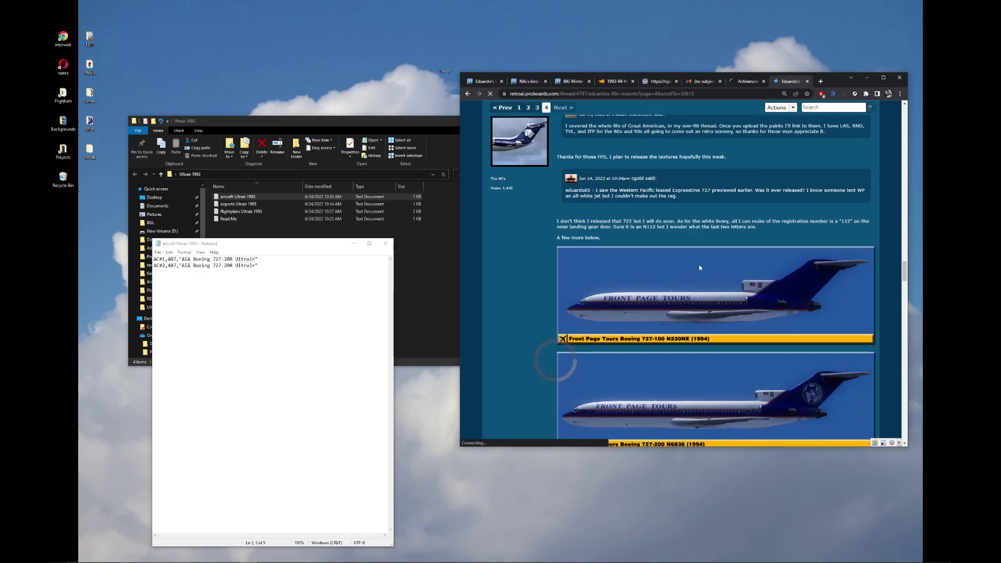
click(537, 108)
drag(905, 117, 899, 417)
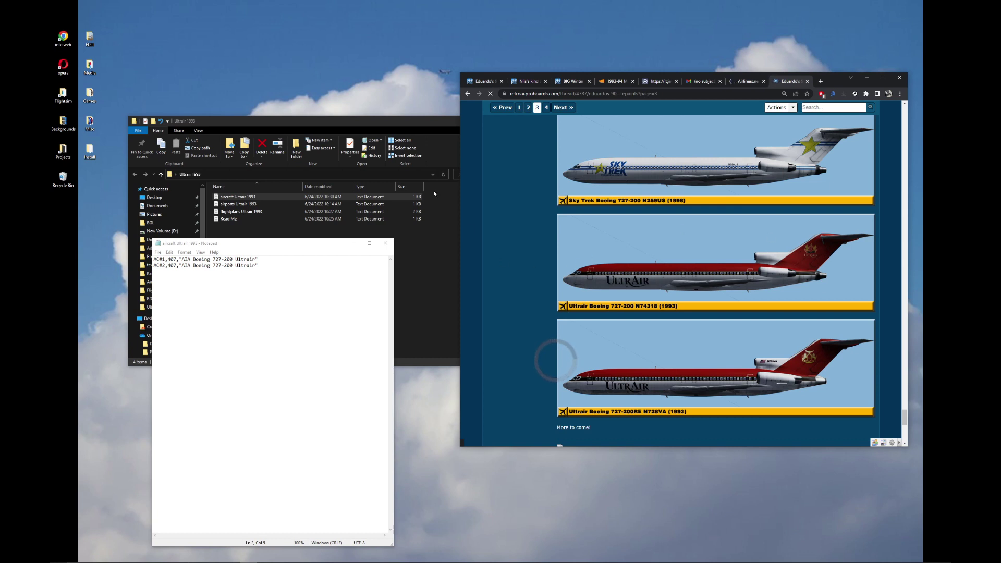
click(258, 266)
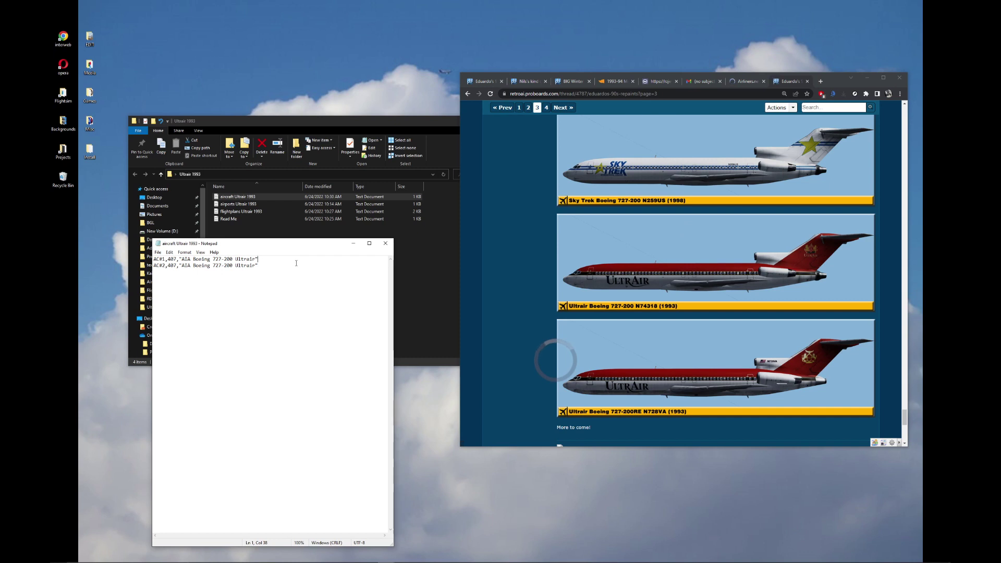
drag(258, 265, 159, 269)
click(331, 290)
drag(255, 266, 181, 266)
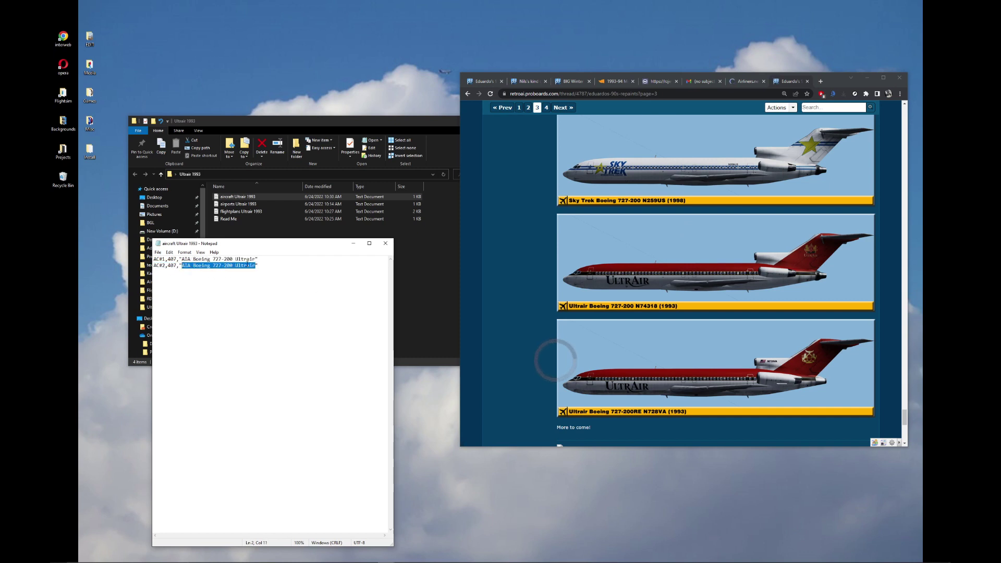
key(Right)
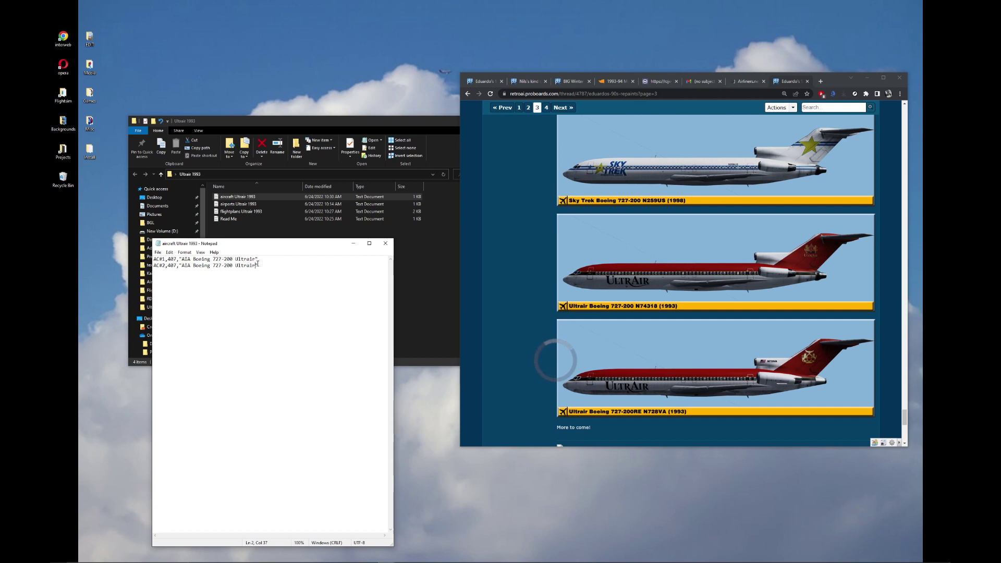
click(671, 299)
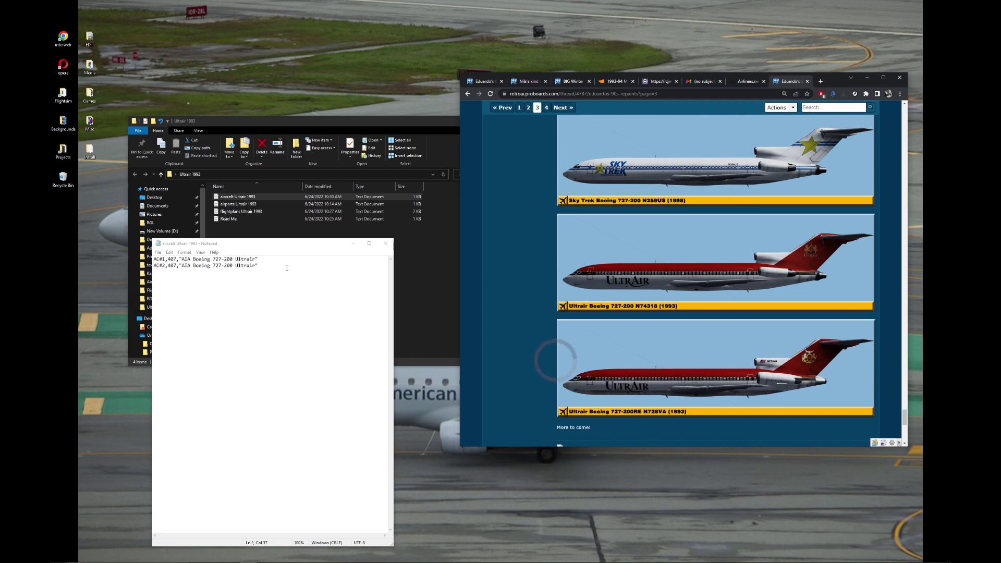
click(255, 259)
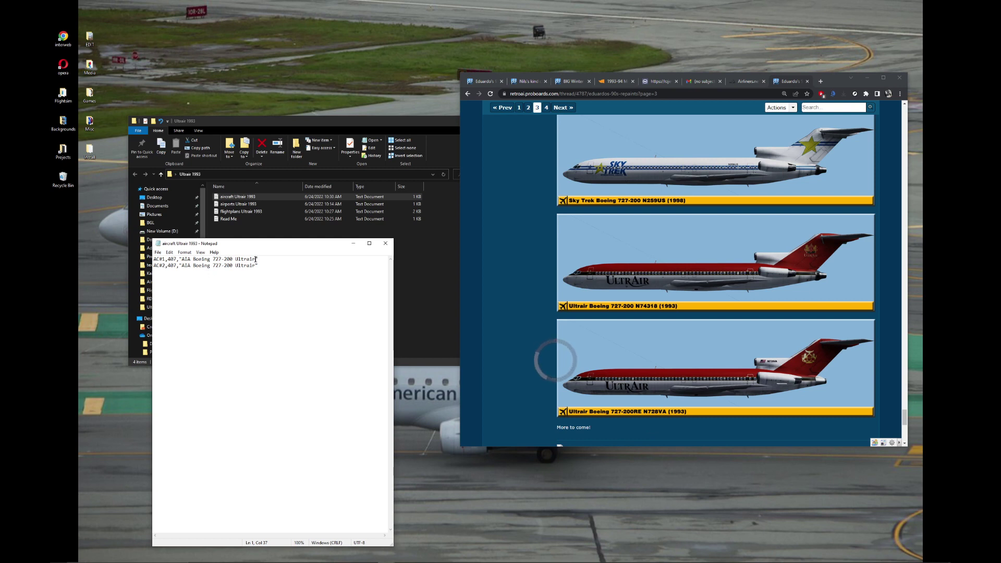
key(ctrl+shift+Left)
key(ctrl+shift+Left)
key(ctrl+shift+Left)
key(ctrl+shift+Left)
key(ctrl+shift+Left)
key(ctrl+shift+Left)
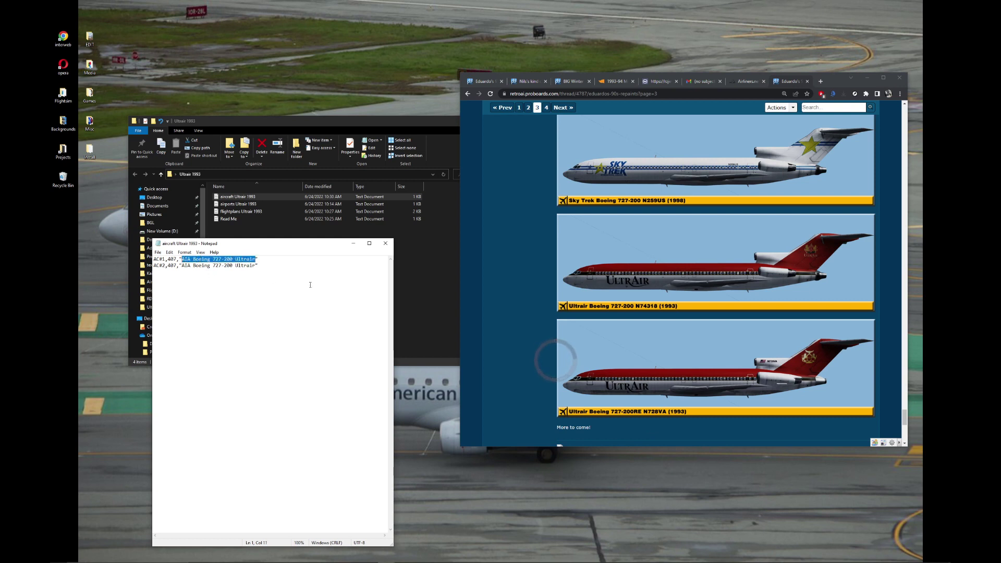
text(727-200)
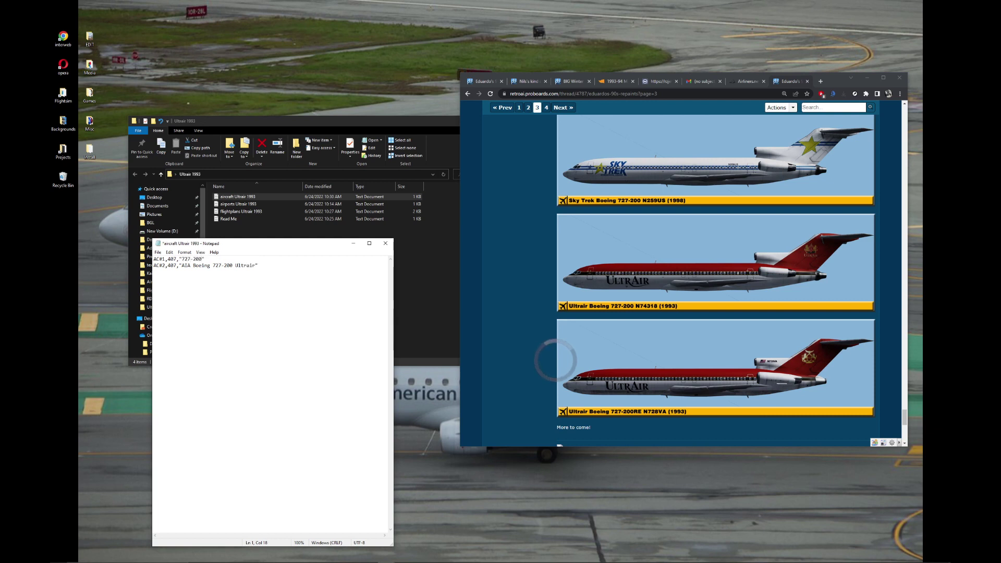
right_click(295, 256)
click(301, 263)
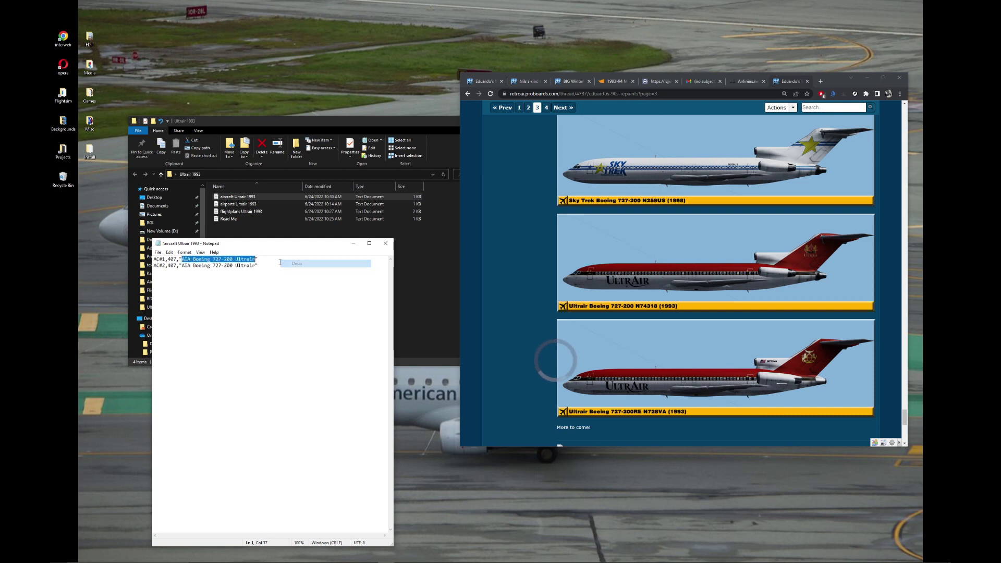
Step: Change the aircraft type in the AC#2 title to 727-200RE, then save and close the aircraft file
click(233, 265)
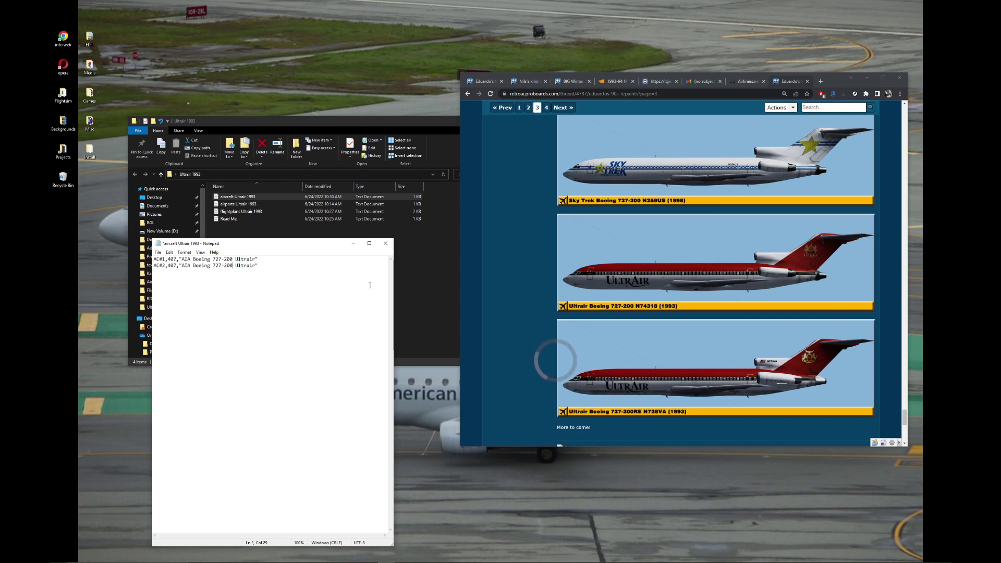
click(833, 330)
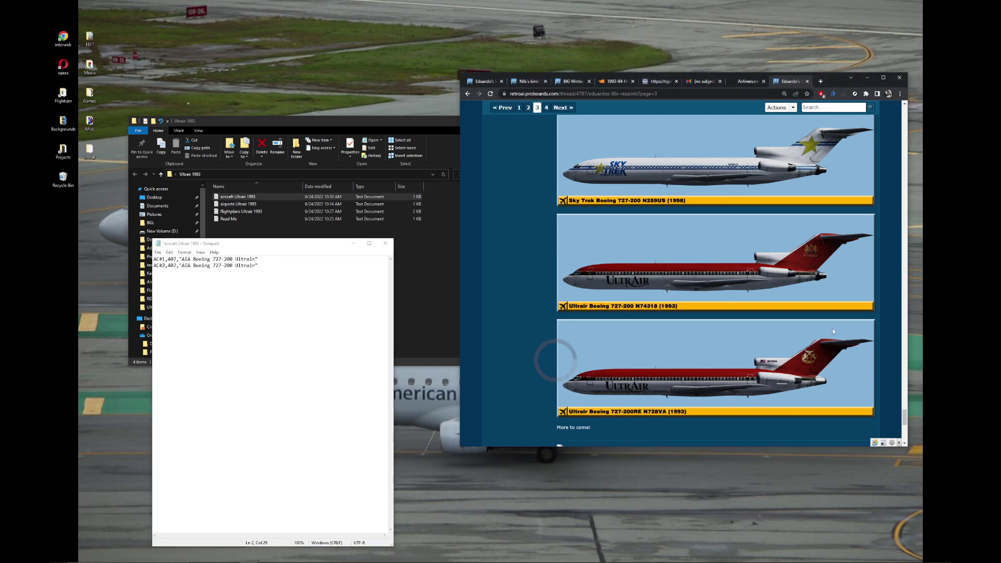
key(alt+Tab)
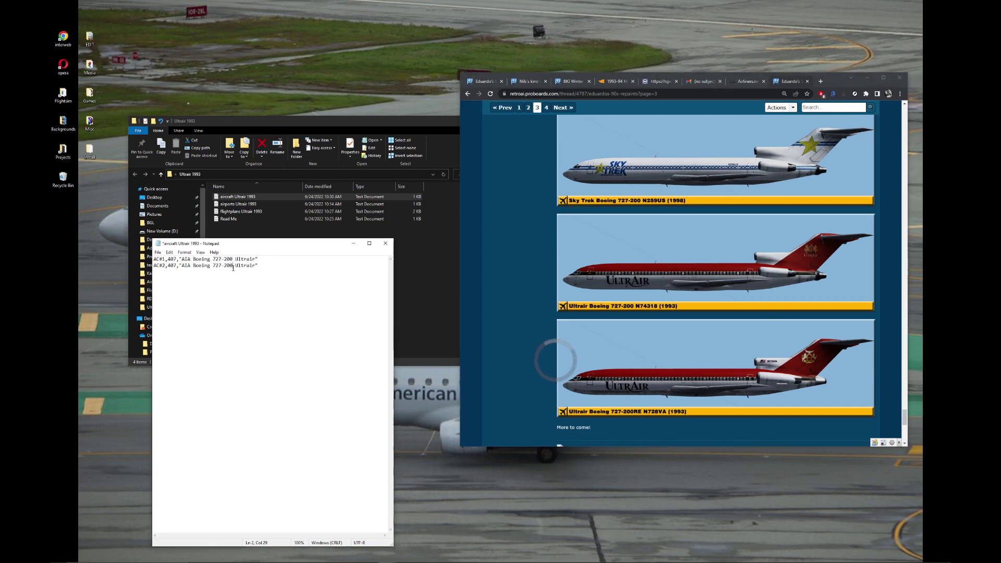
text(RE)
key(ctrl+s)
click(385, 243)
Step: Open the flightplans Ultrair 1993 file, change the registration in the last flight plan line to N728VA, and save
double_click(323, 210)
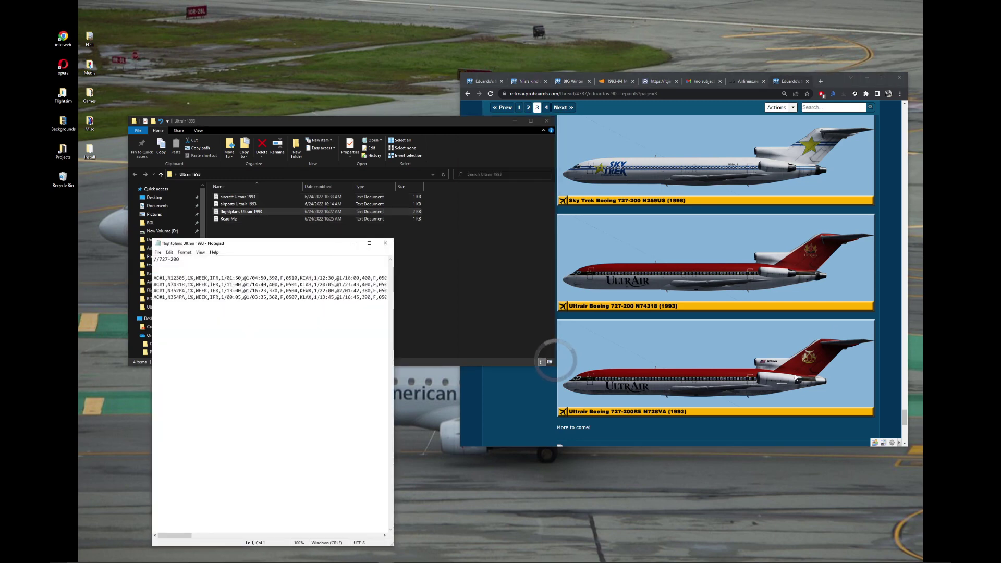
click(788, 389)
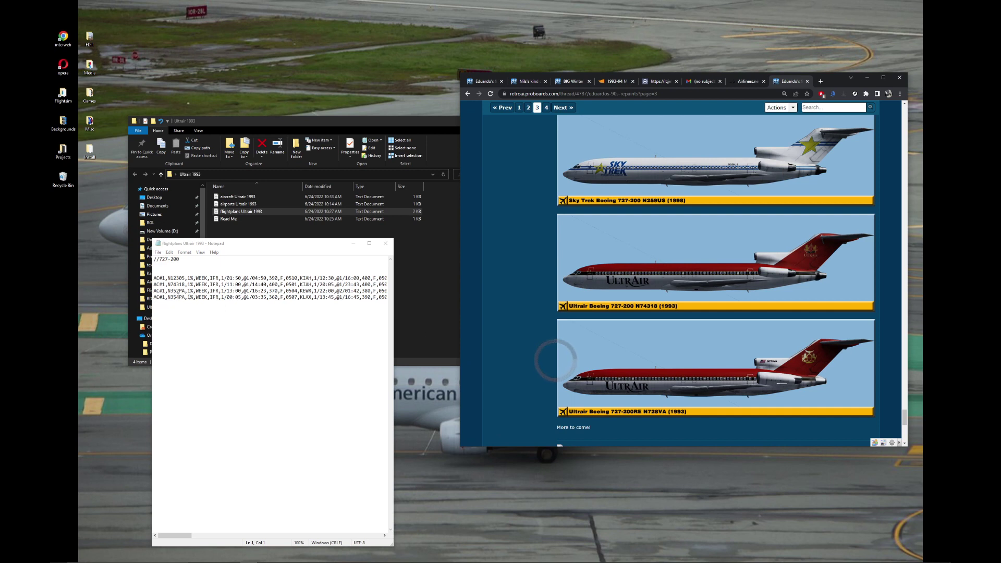
drag(180, 298, 172, 297)
text(728V)
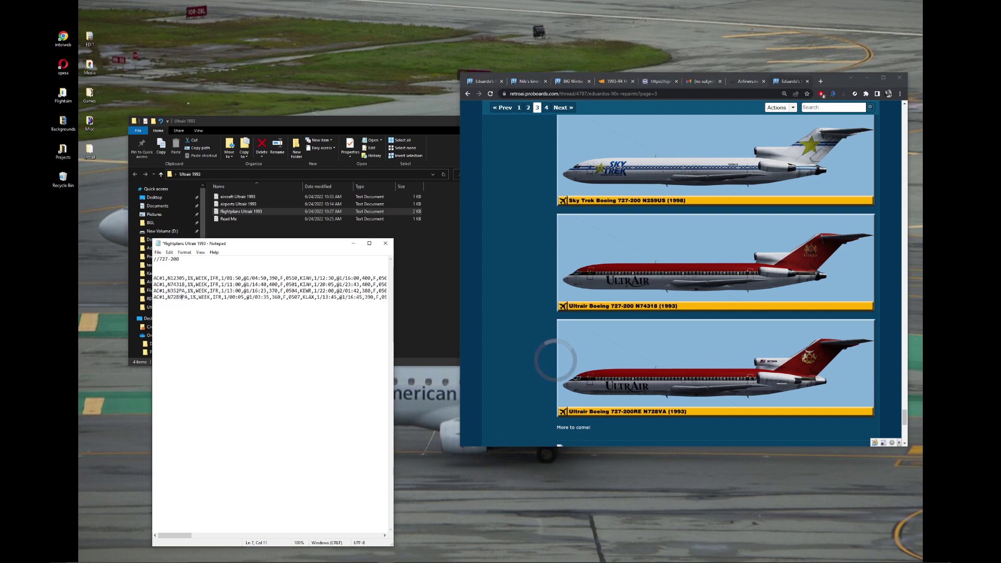
key(BackSpace)
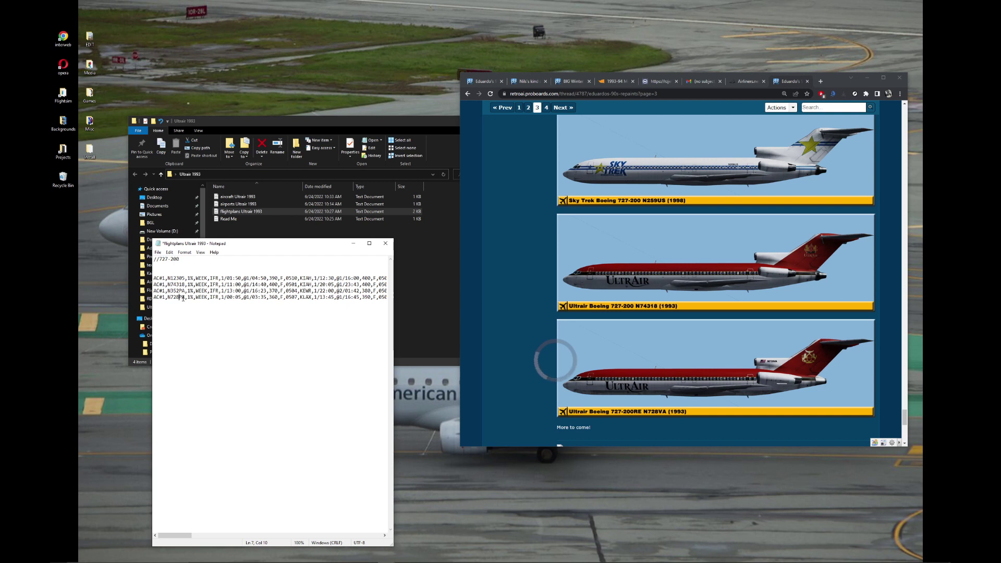
drag(185, 298, 180, 297)
text(VA)
key(ctrl+s)
key(ctrl+s)
Step: Set the aircraft number of the N728VA flight plan line to AC#2 and save the file
click(167, 297)
key(BackSpace)
text(2)
key(ctrl+s)
Step: Search the historic Ultrair Boeing 727 list on rzjets for 728va, and return to the Ultrair repaints thread
click(651, 82)
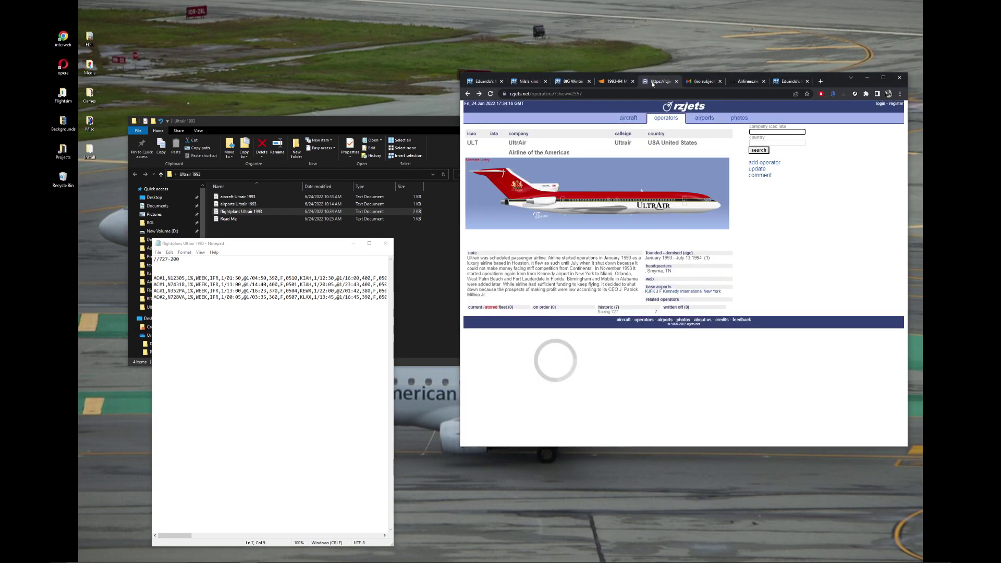
click(607, 312)
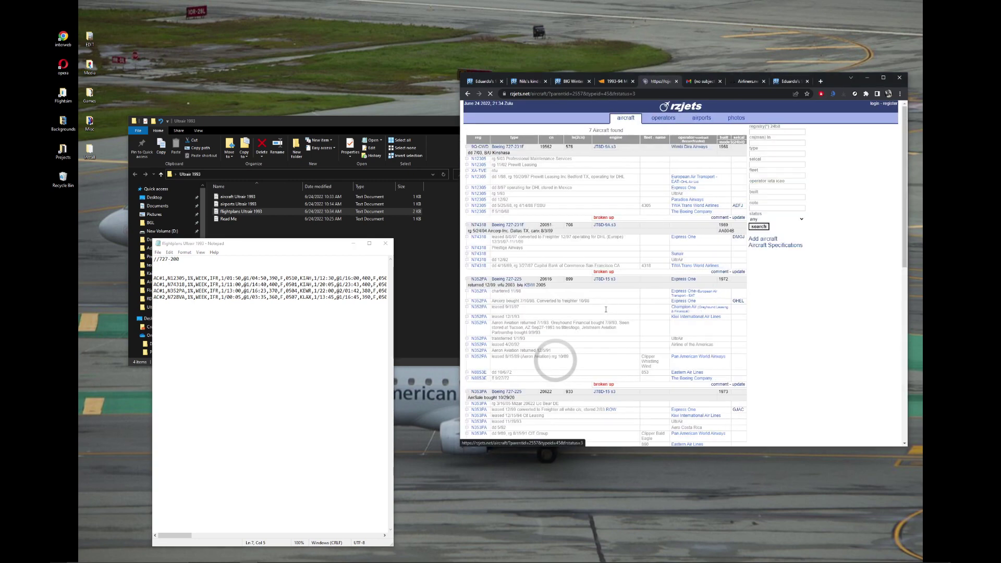
key(ctrl+f)
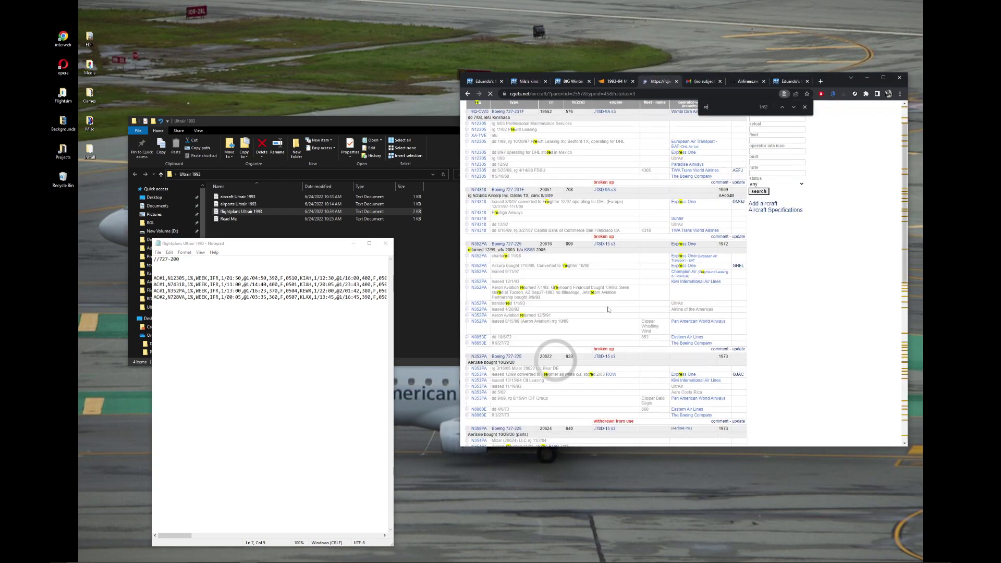
scroll(540, 287, down, 6)
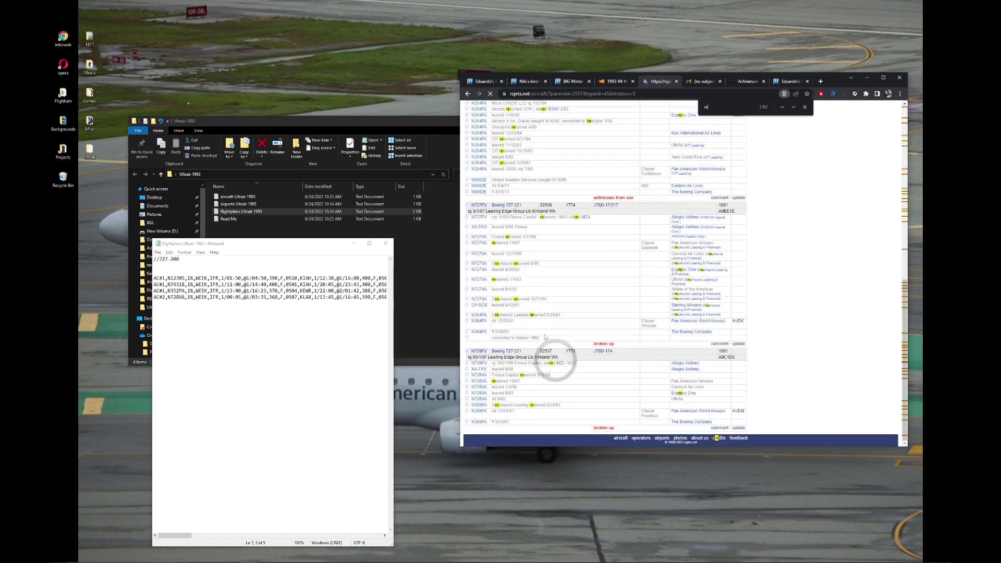
scroll(544, 340, up, 3)
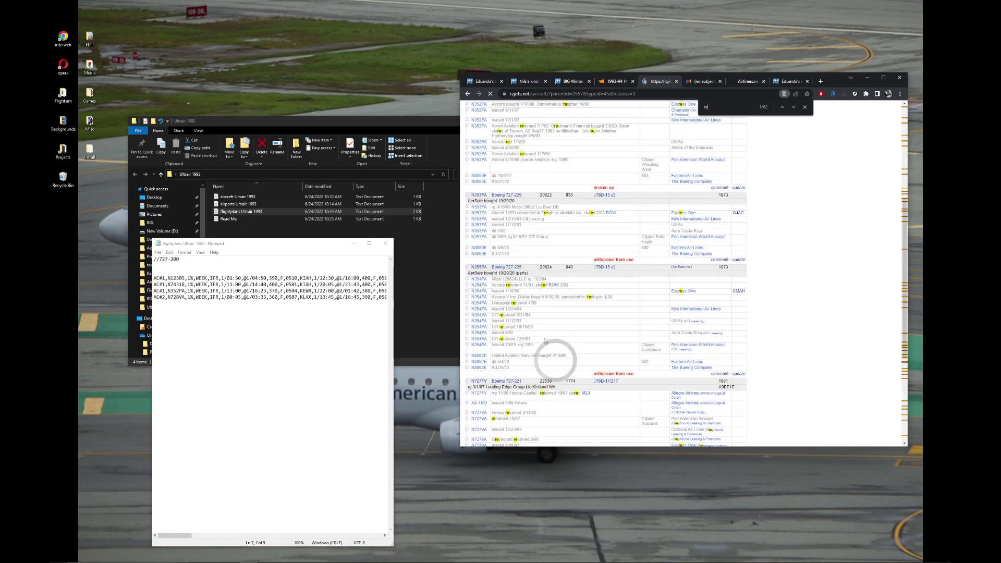
scroll(544, 340, up, 4)
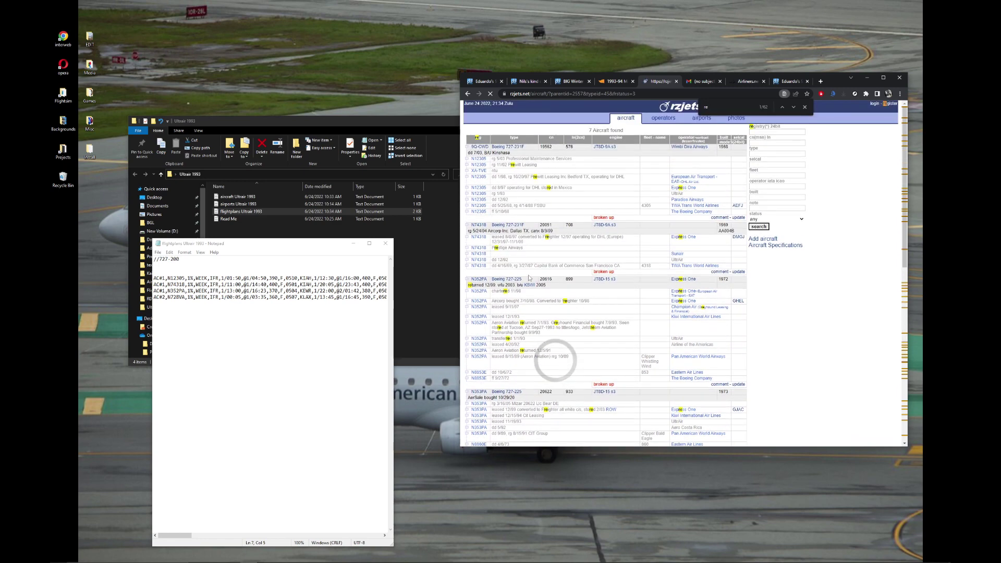
scroll(556, 359, down, 8)
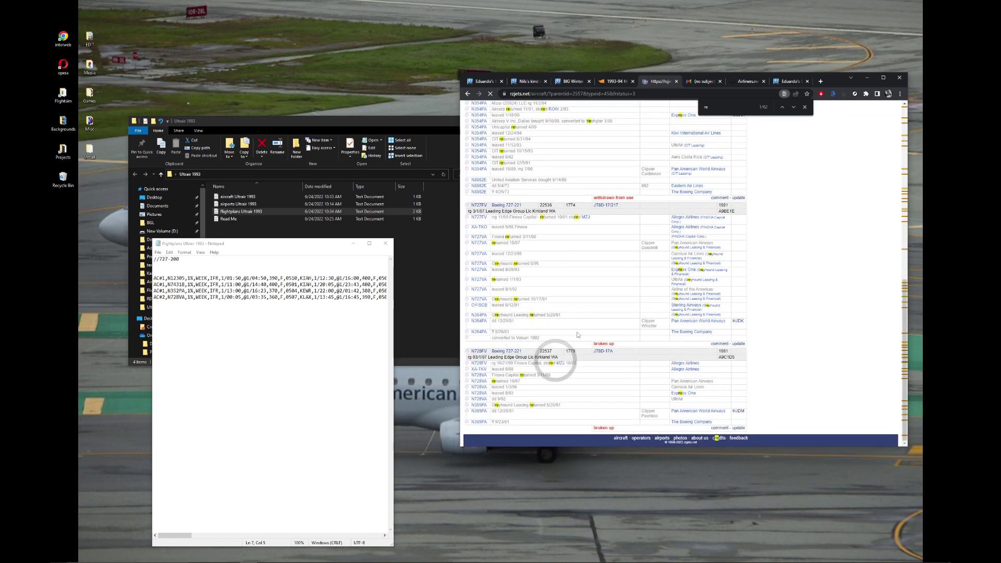
key(BackSpace)
key(BackSpace)
text(728va)
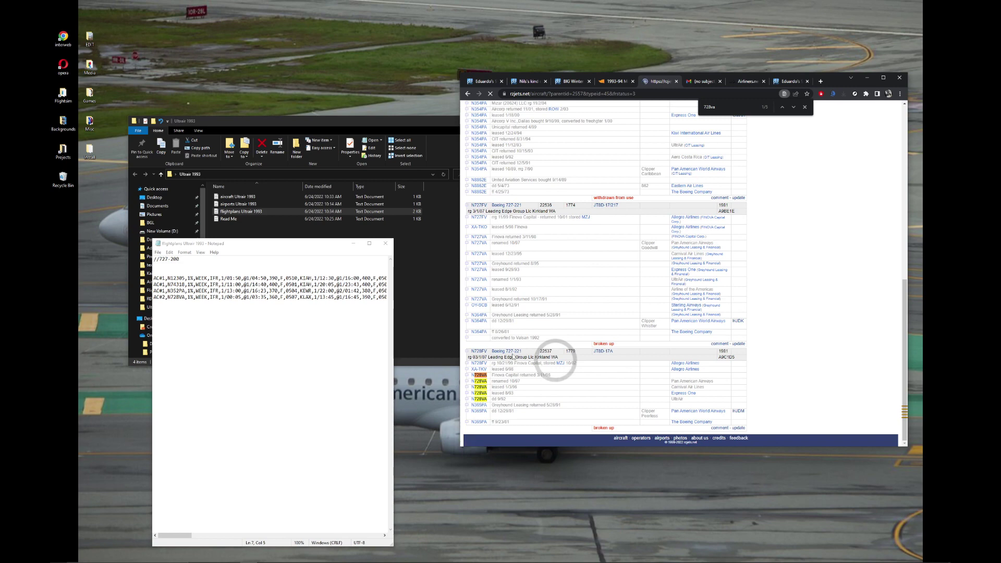
click(746, 82)
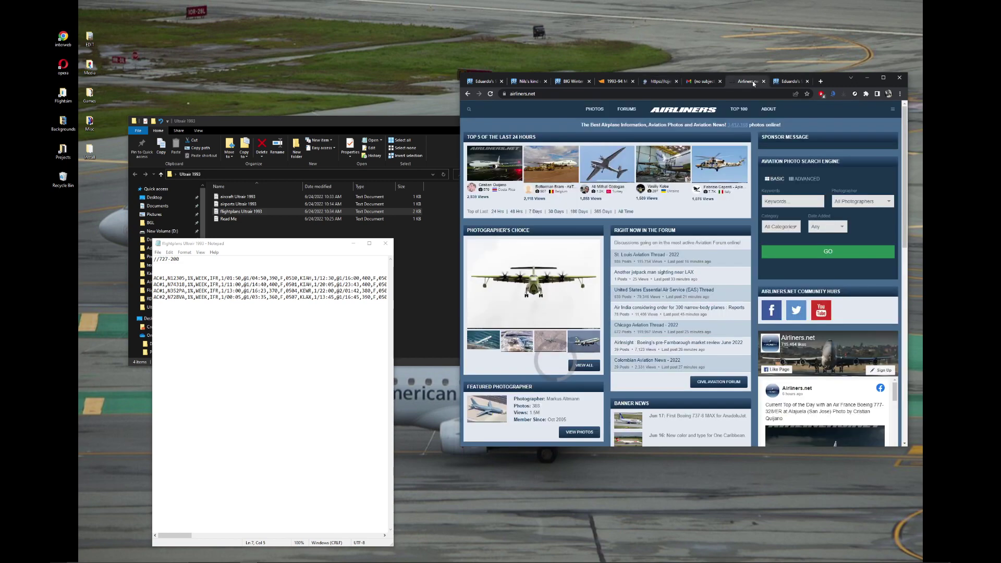
click(782, 82)
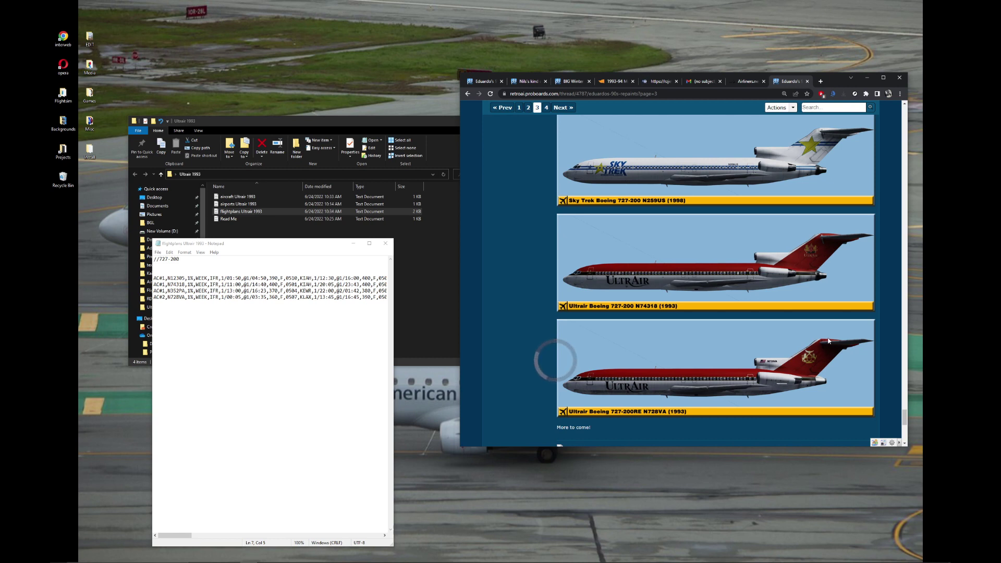
Step: Remove the extra blank line above the first flight plan line in the flightplans Ultrair 1993 file and save it
click(212, 271)
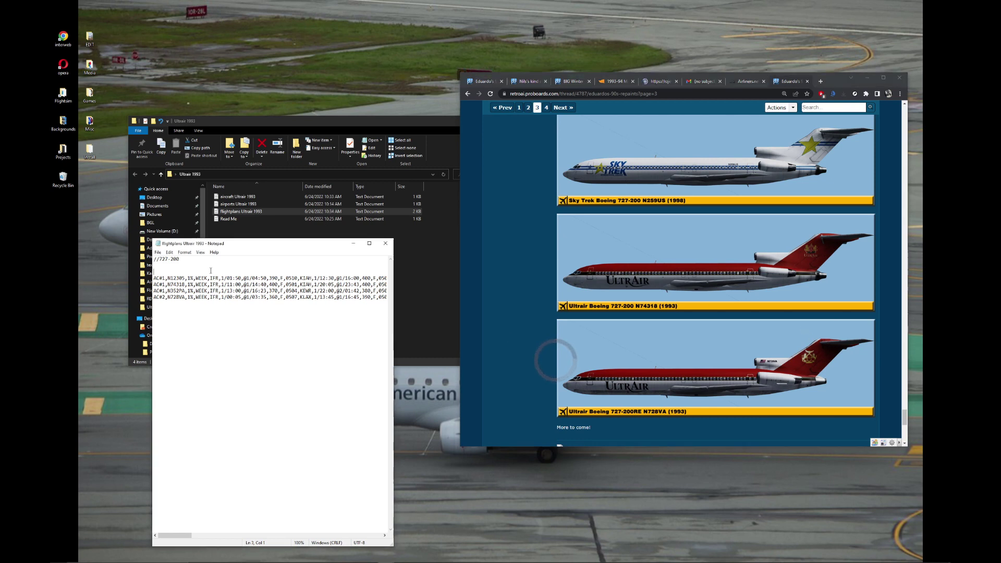
key(BackSpace)
key(ctrl+s)
click(519, 292)
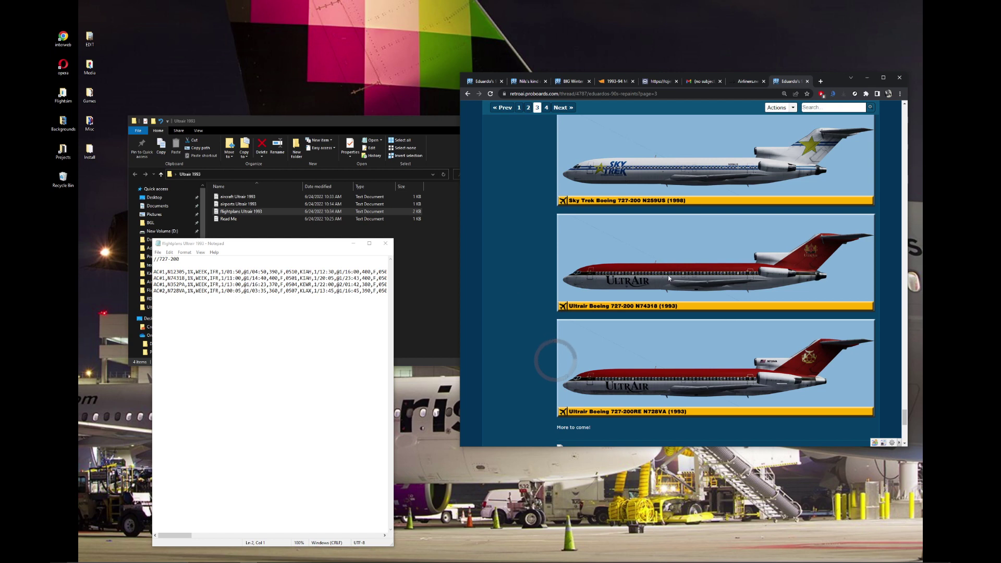
triple_click(766, 416)
click(866, 77)
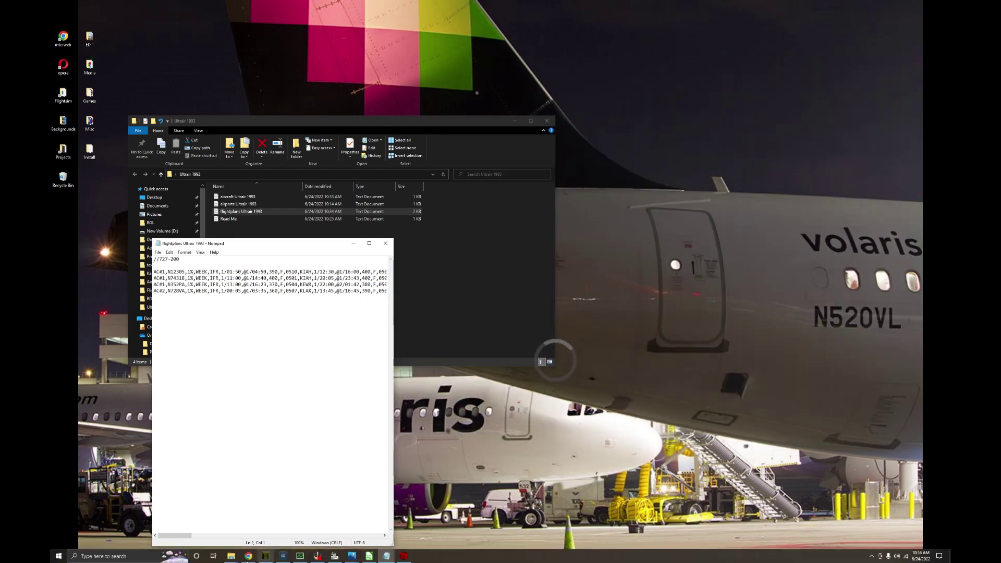
click(233, 557)
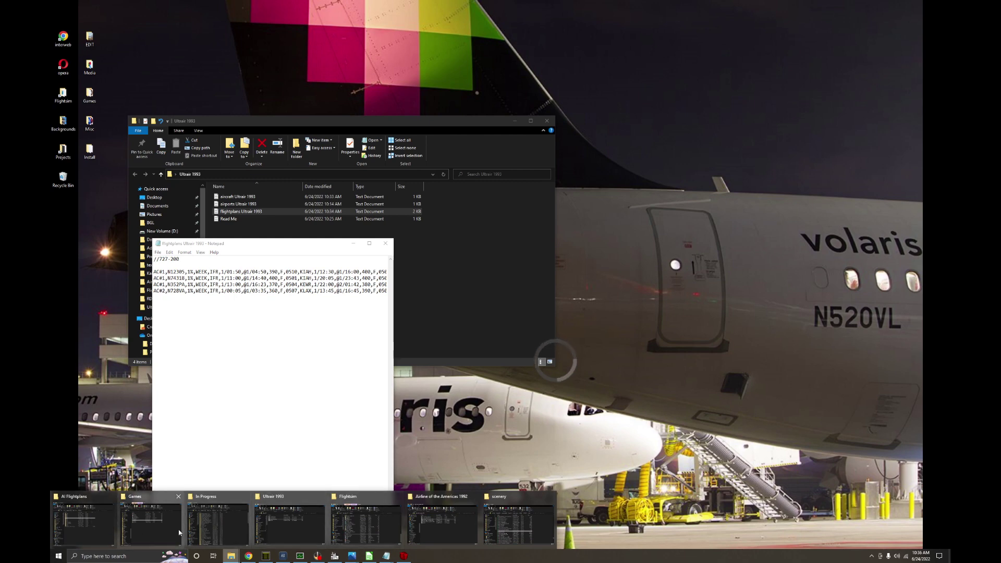
mouse_move(290, 526)
mouse_move(121, 511)
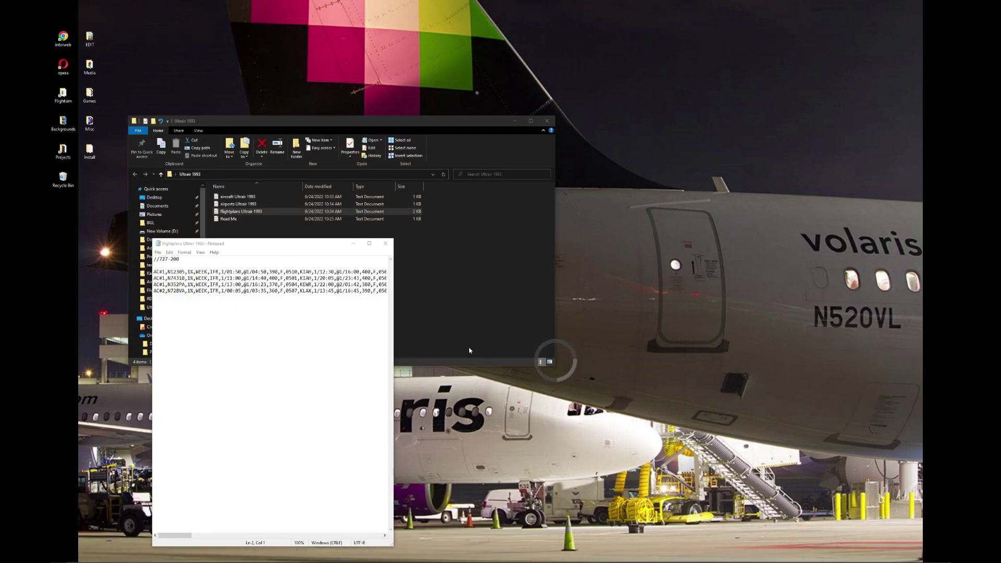
click(381, 344)
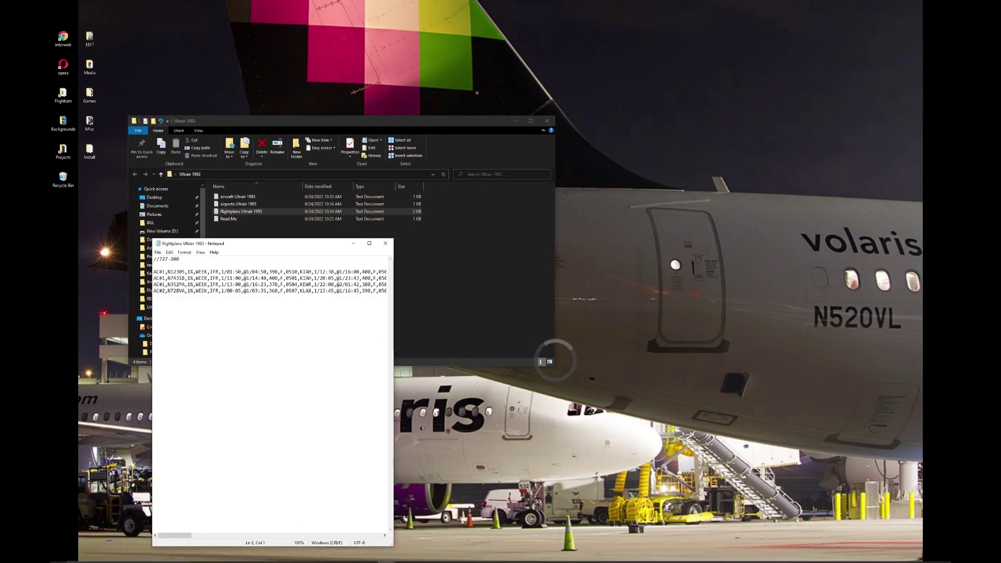
Step: Separate the Airliners.net page into its own browser window and place it beside the window showing the Ultrair repaints
click(250, 555)
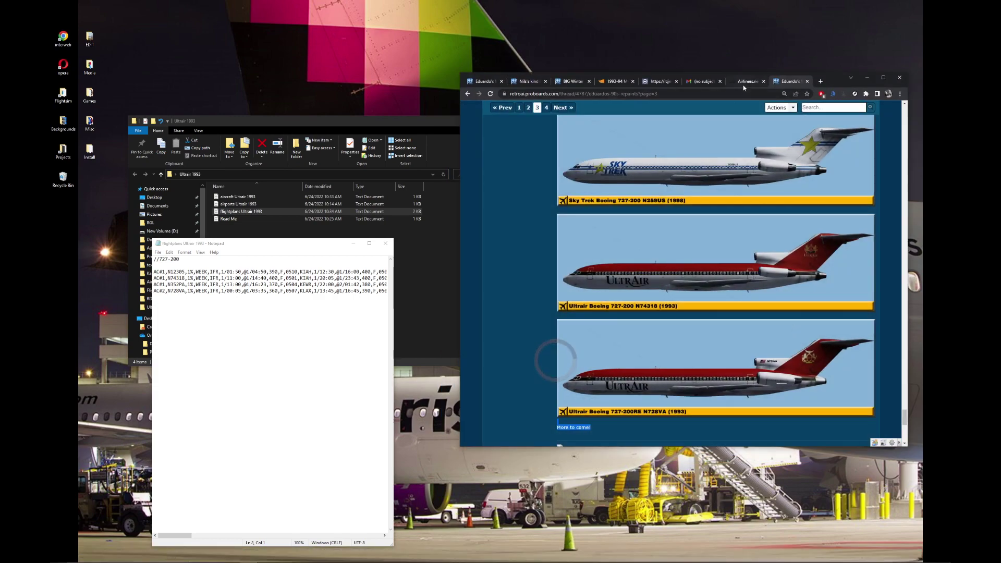
drag(744, 83, 173, 113)
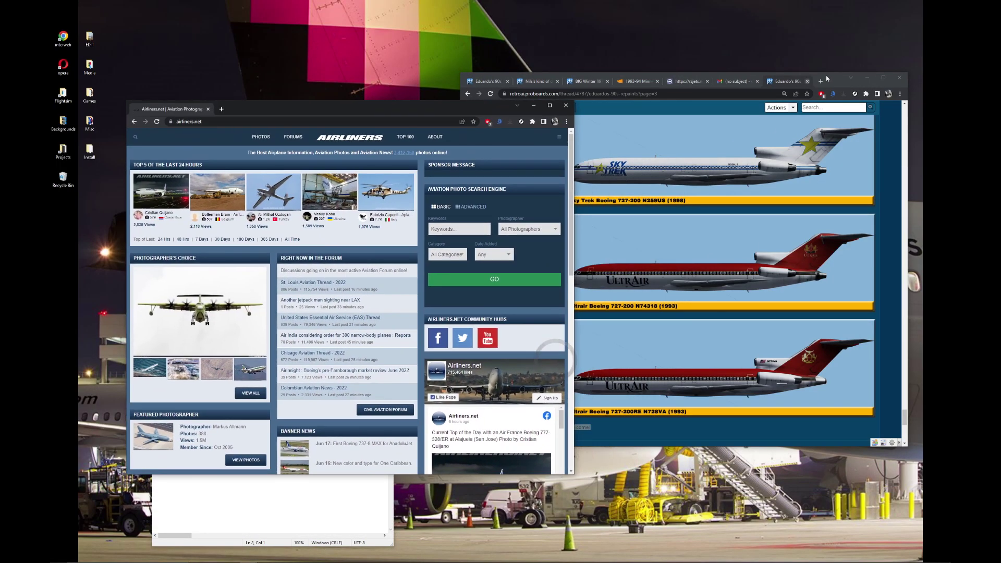
drag(826, 75, 854, 38)
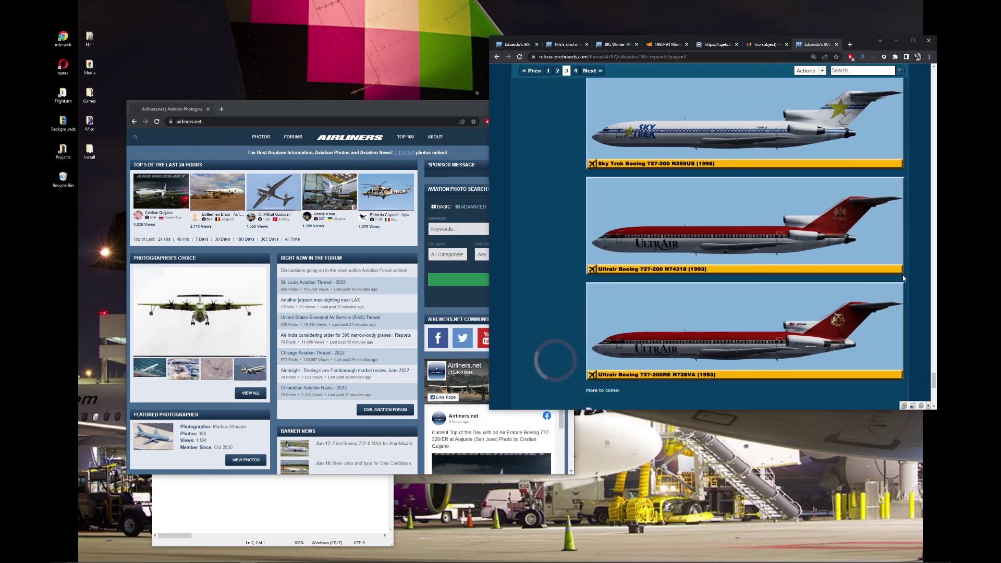
scroll(859, 276, up, 1)
scroll(789, 276, down, 2)
scroll(789, 276, up, 1)
Step: Search the Airliners.net photo database for ultrair
click(446, 229)
text(ultrair)
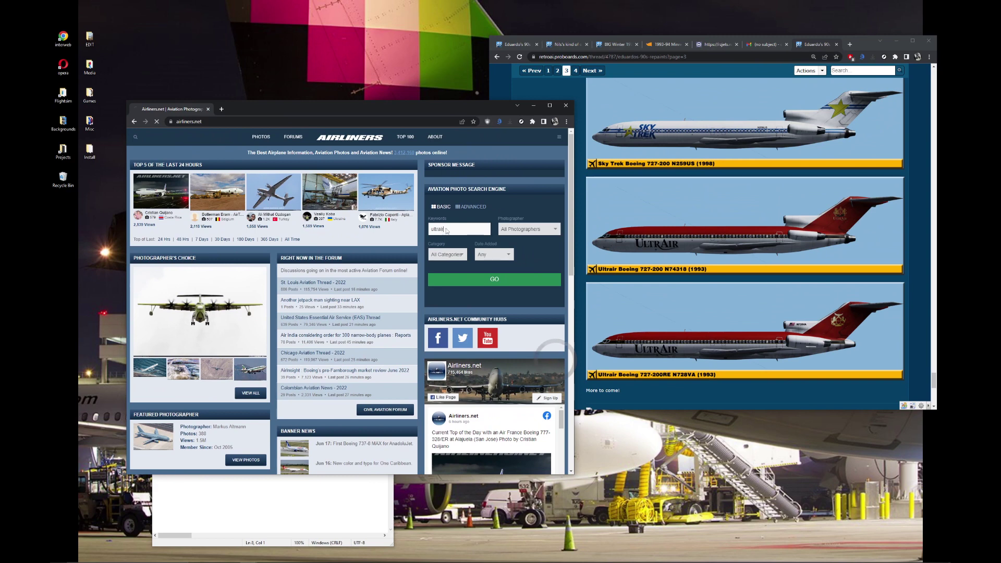
key(Return)
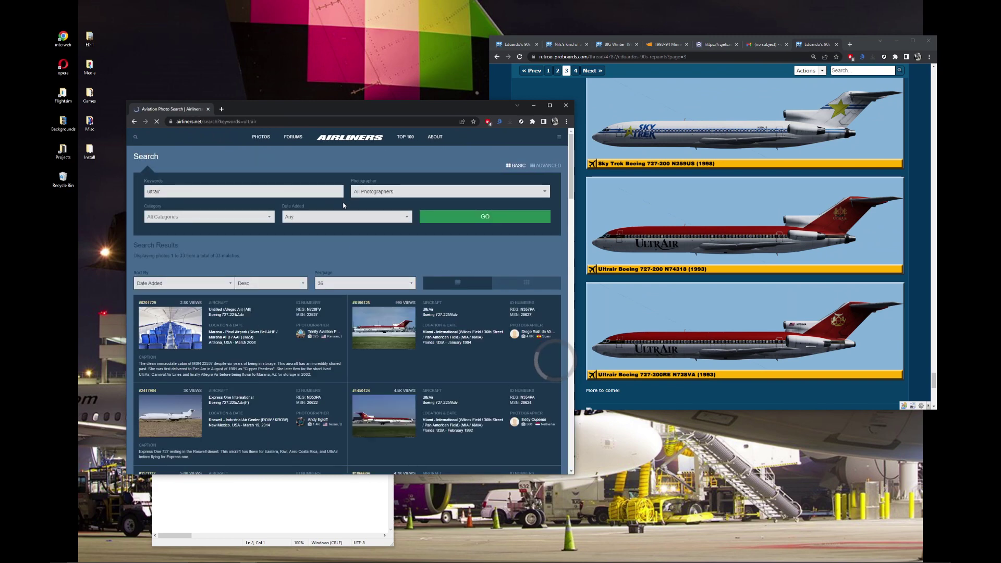
Step: Open the UltrAir photos of N357PA, N354PA and N728VA from the search results in separate tabs
scroll(430, 262, down, 1)
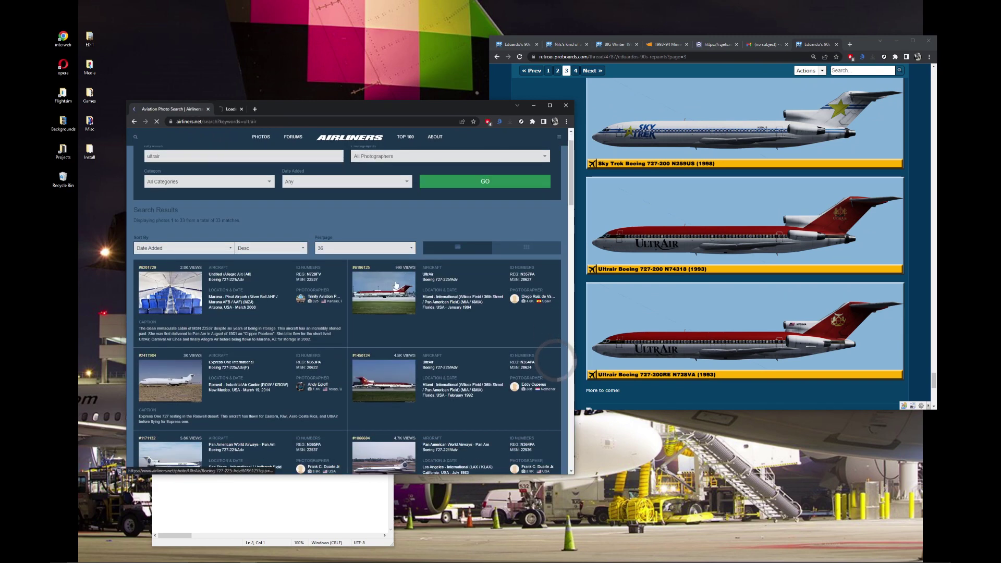
scroll(396, 297, down, 2)
middle_click(381, 313)
middle_click(381, 313)
scroll(381, 314, down, 2)
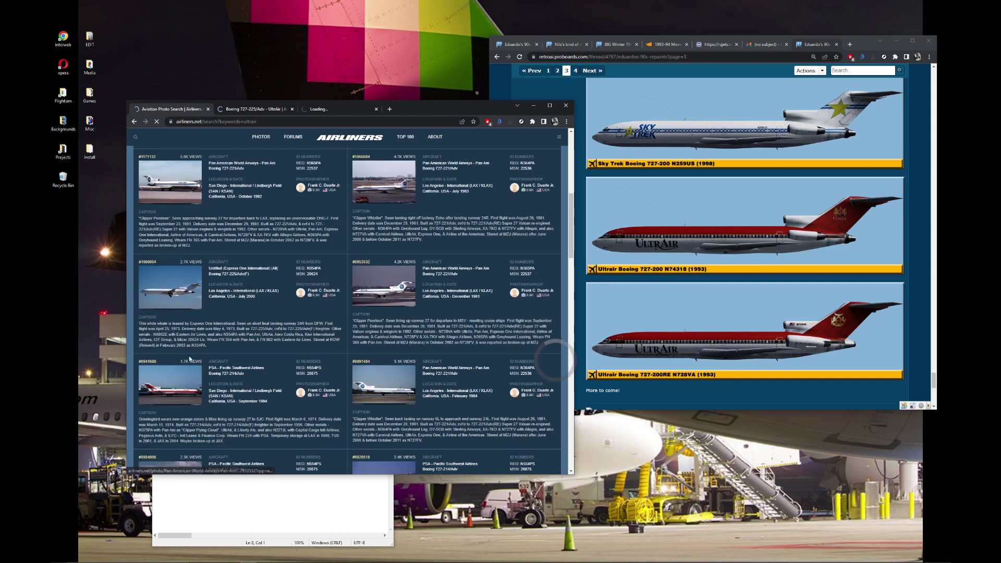
scroll(296, 347, down, 5)
scroll(296, 348, down, 4)
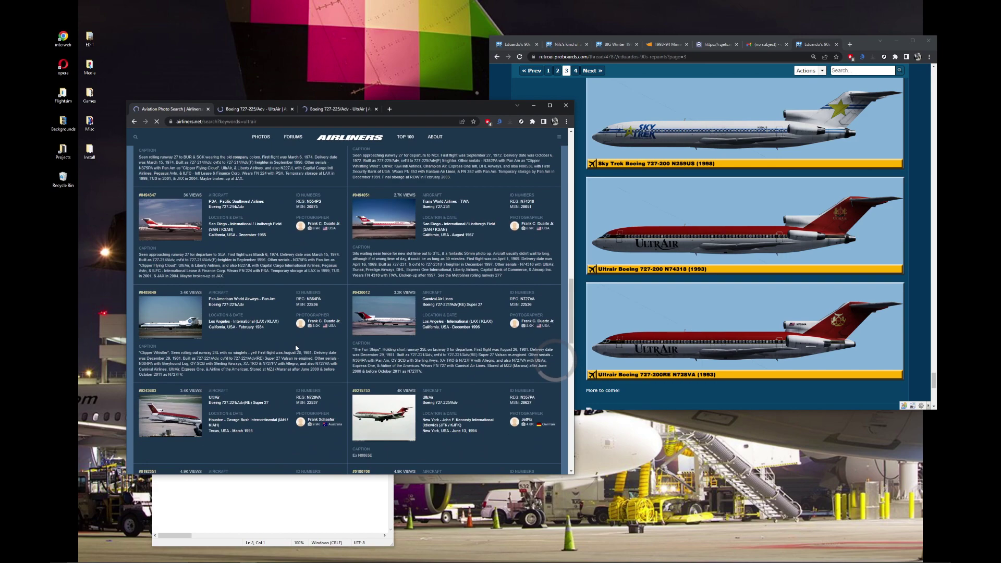
middle_click(363, 429)
middle_click(170, 416)
scroll(170, 416, down, 4)
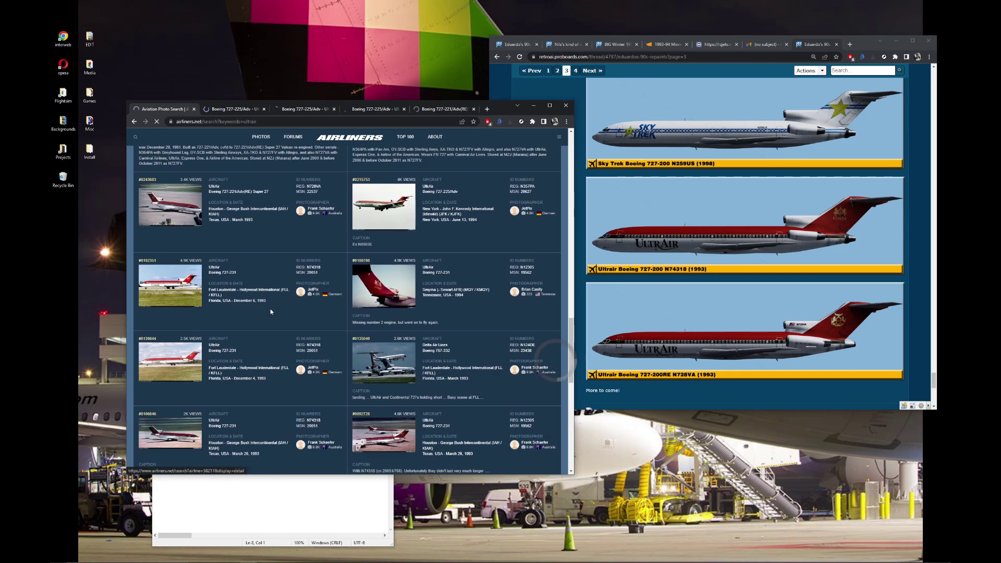
Step: Open the remaining UltrAir-related photos from the search results in separate tabs, including those of N74318, N12305, N353PA and N728VA
middle_click(170, 285)
middle_click(170, 360)
scroll(181, 364, down, 2)
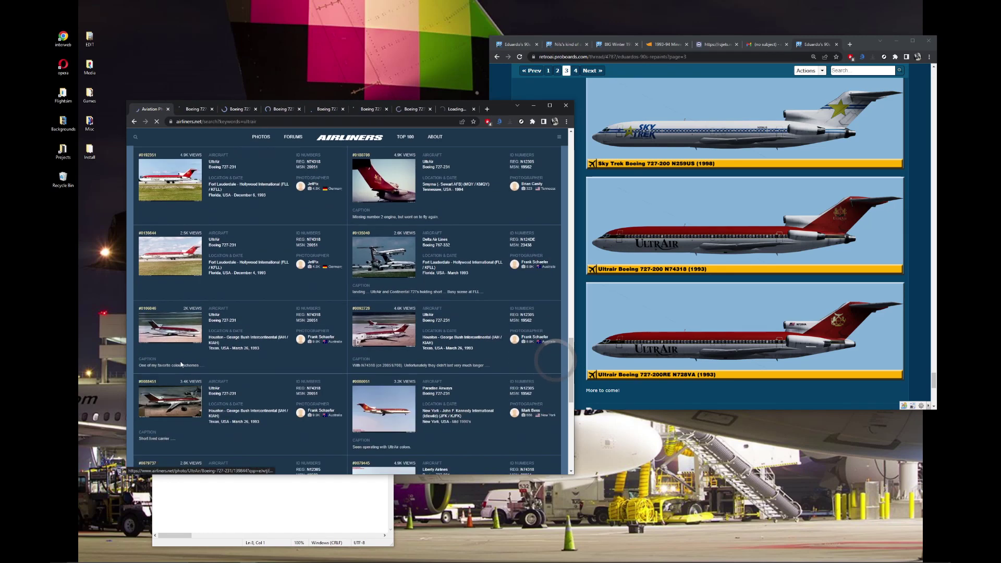
middle_click(170, 316)
middle_click(172, 401)
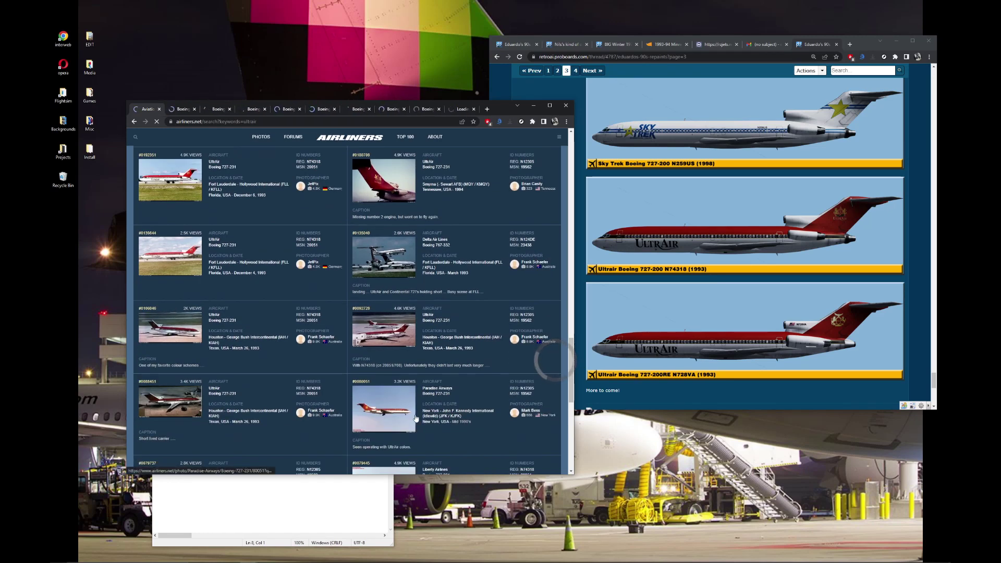
middle_click(415, 418)
scroll(172, 365, down, 3)
middle_click(167, 343)
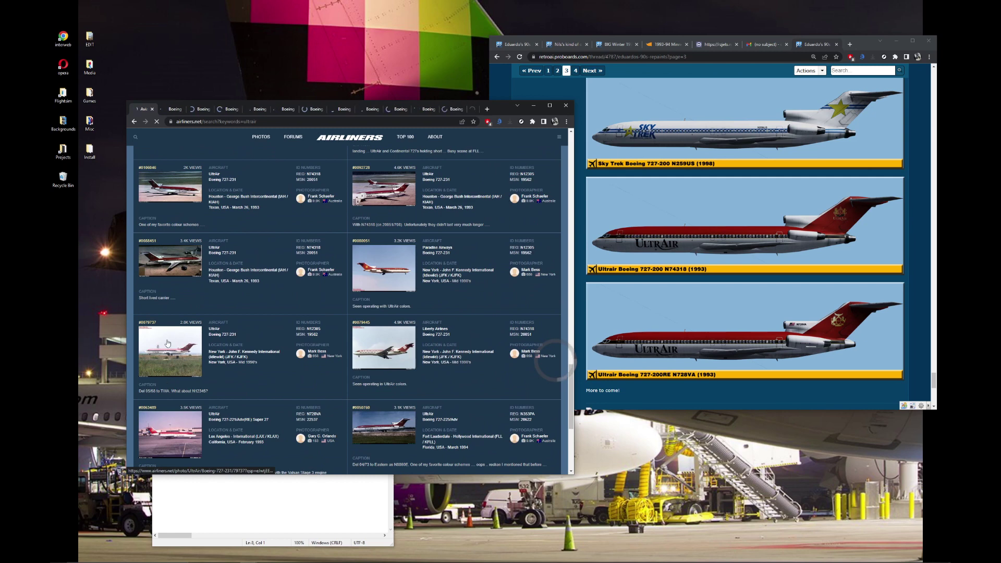
scroll(384, 368, down, 2)
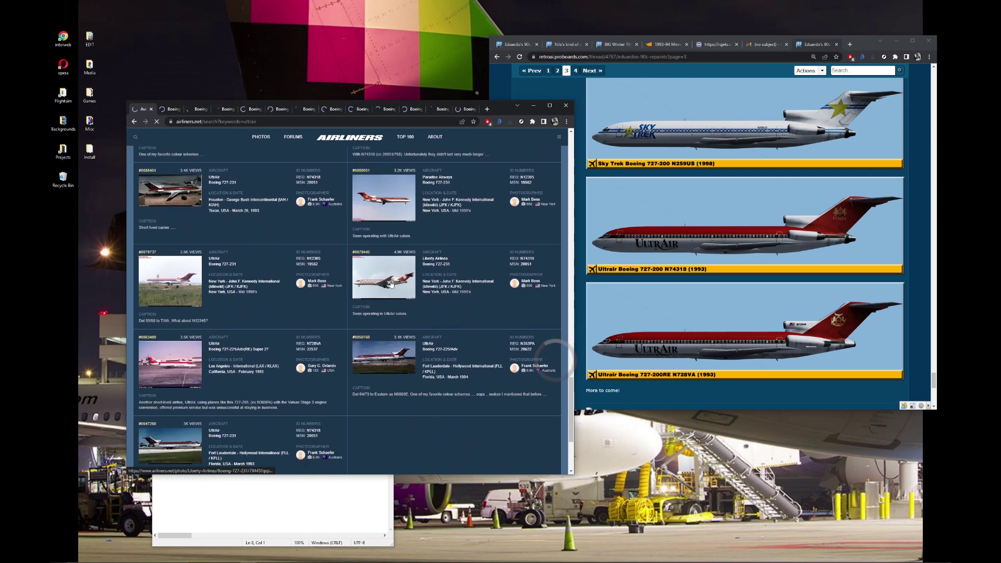
middle_click(386, 360)
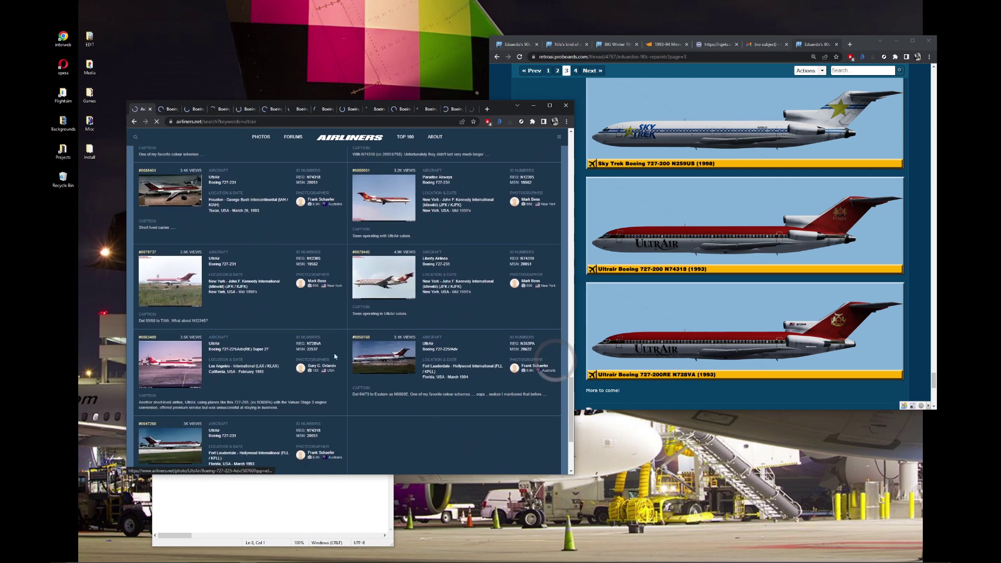
middle_click(189, 371)
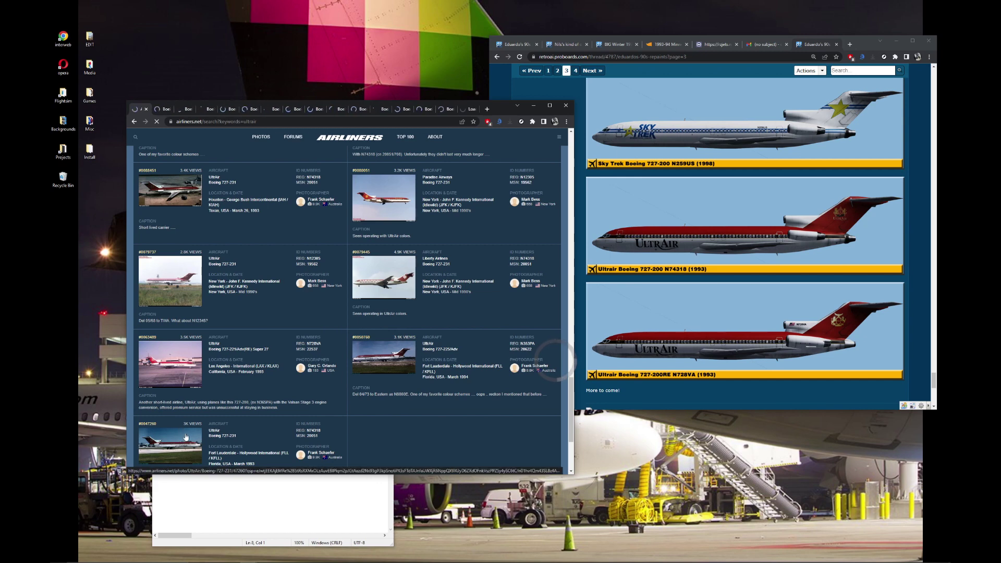
Step: Reposition the photo window and the flightplans file so both are visible, and view the N357PA and N354PA photos
click(162, 113)
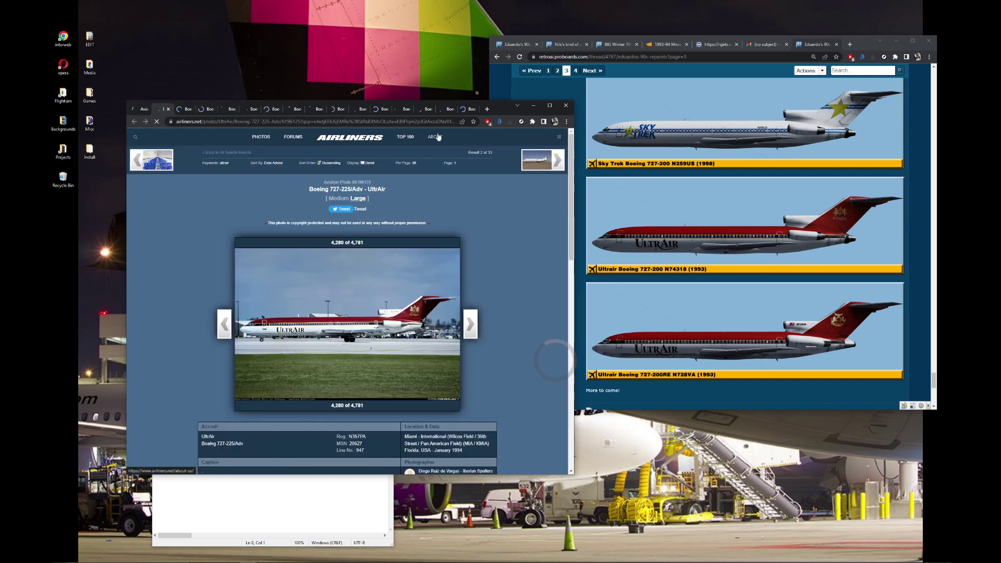
drag(501, 113, 482, 76)
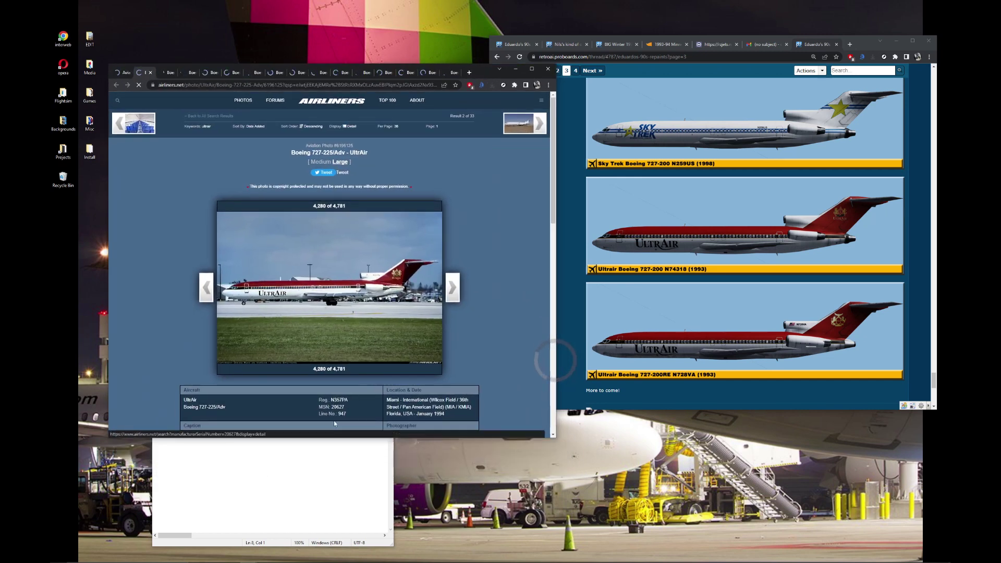
click(313, 460)
drag(247, 237, 160, 391)
click(446, 415)
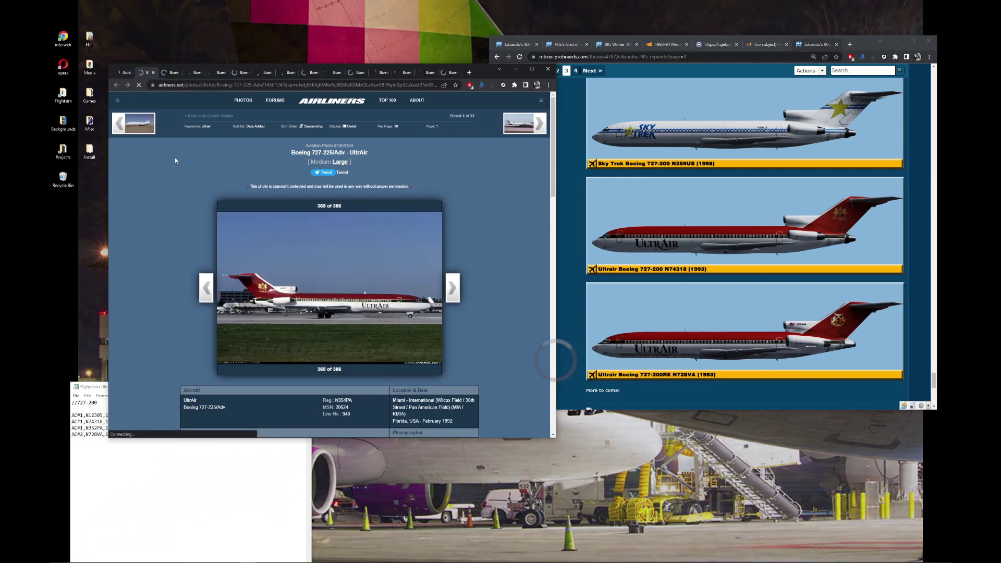
scroll(299, 278, down, 1)
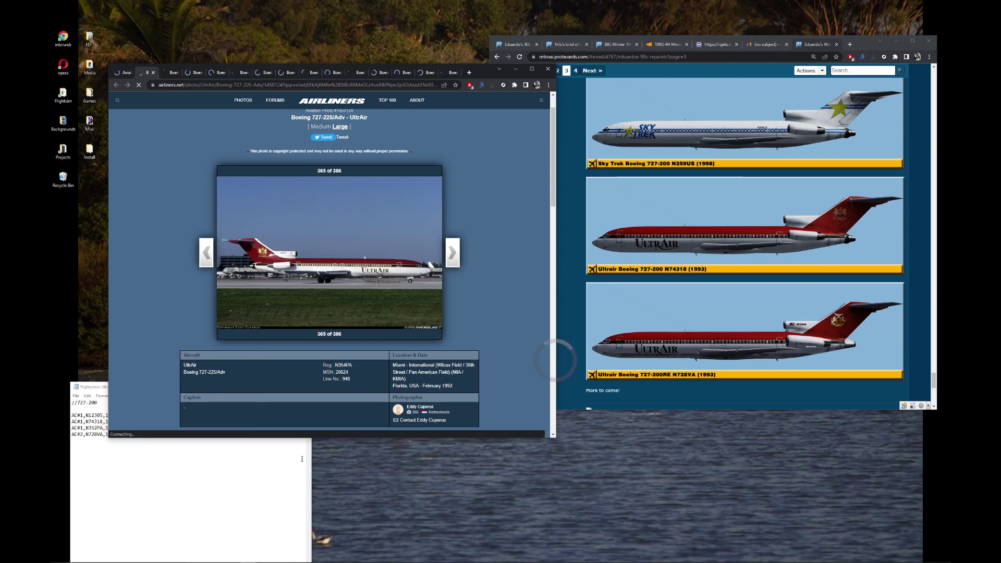
Step: Compare the N354PA photo with the Ultrair repaints and the flightplans file, and bring up the N357PA photo
click(737, 269)
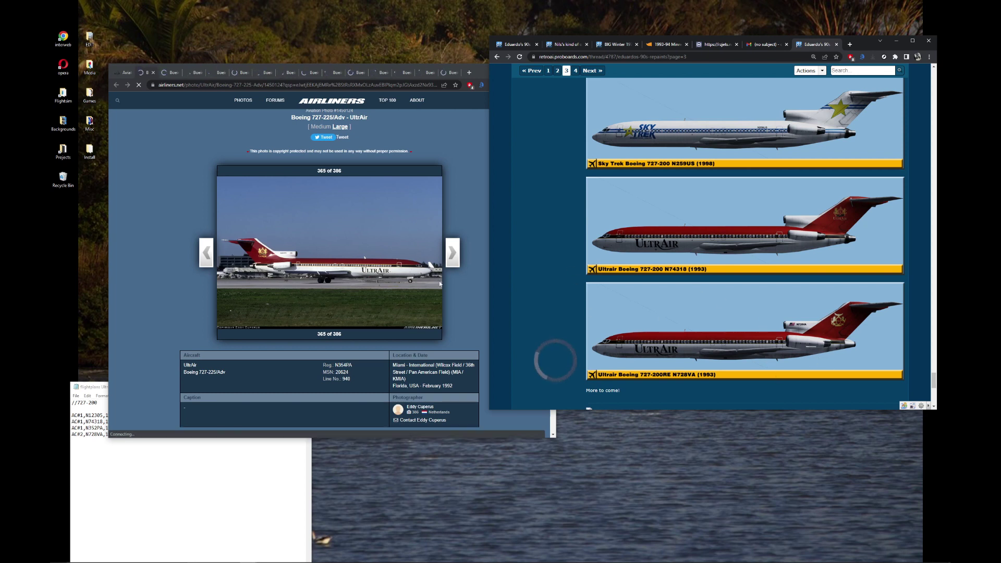
click(200, 496)
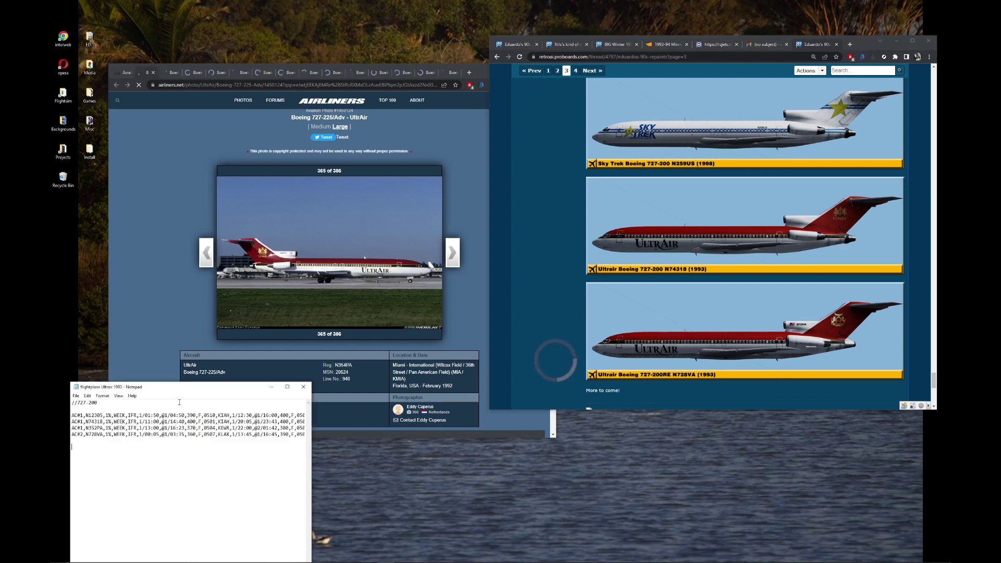
drag(184, 395, 336, 386)
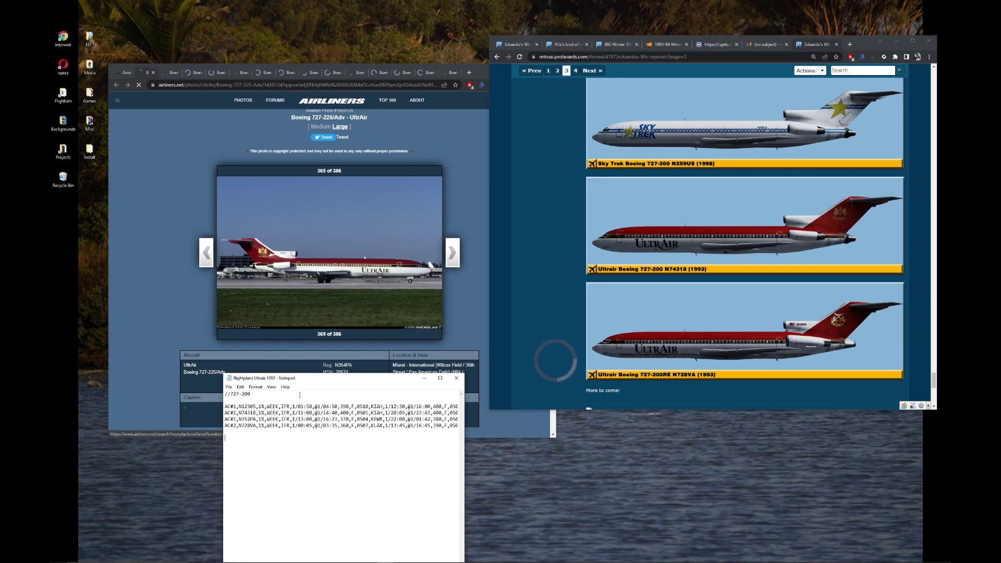
click(156, 329)
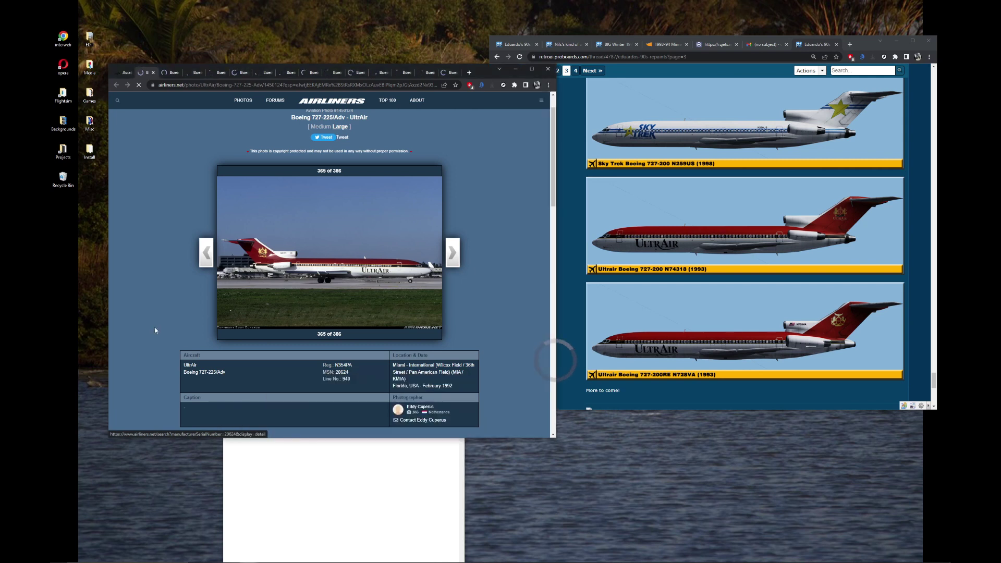
click(167, 73)
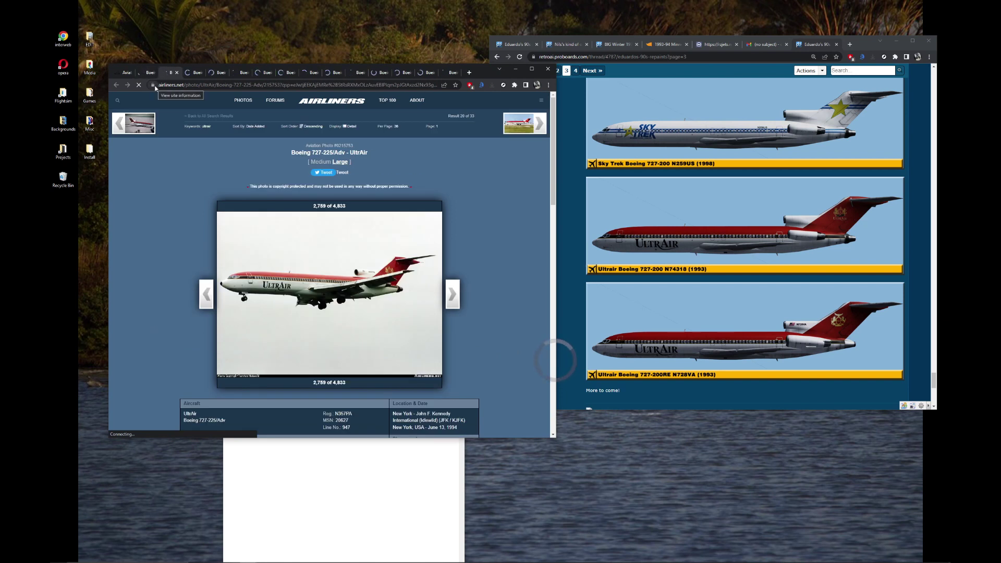
click(364, 504)
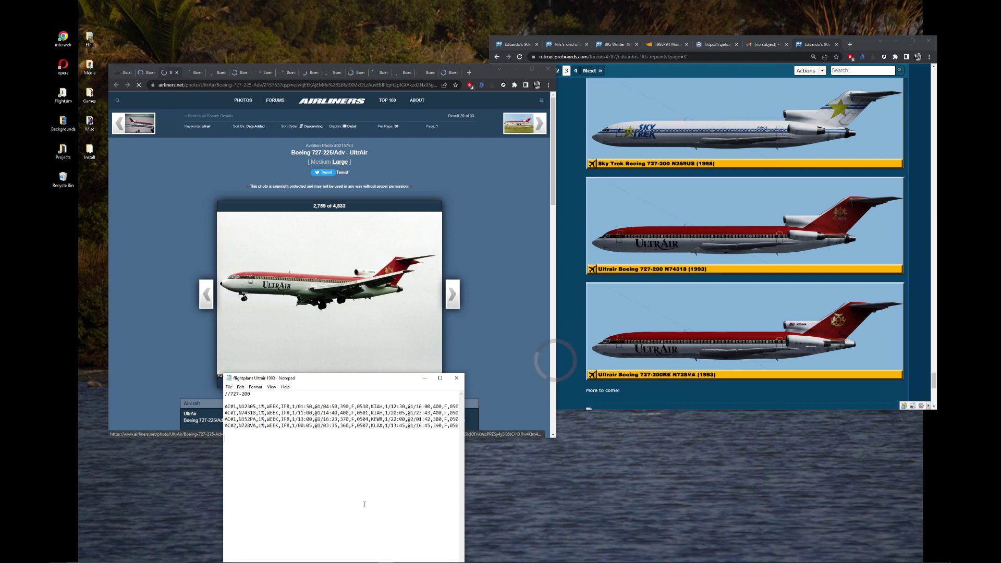
Step: Move the flightplans file clear of the photo window and check the N357PA photo details against its registrations
mouse_move(245, 561)
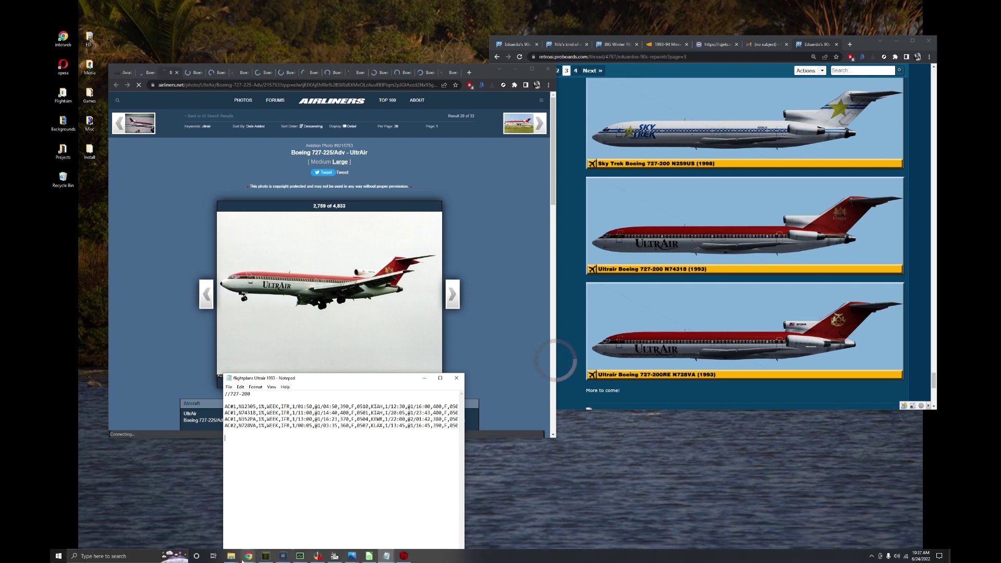
click(492, 279)
scroll(492, 280, down, 3)
scroll(492, 279, up, 3)
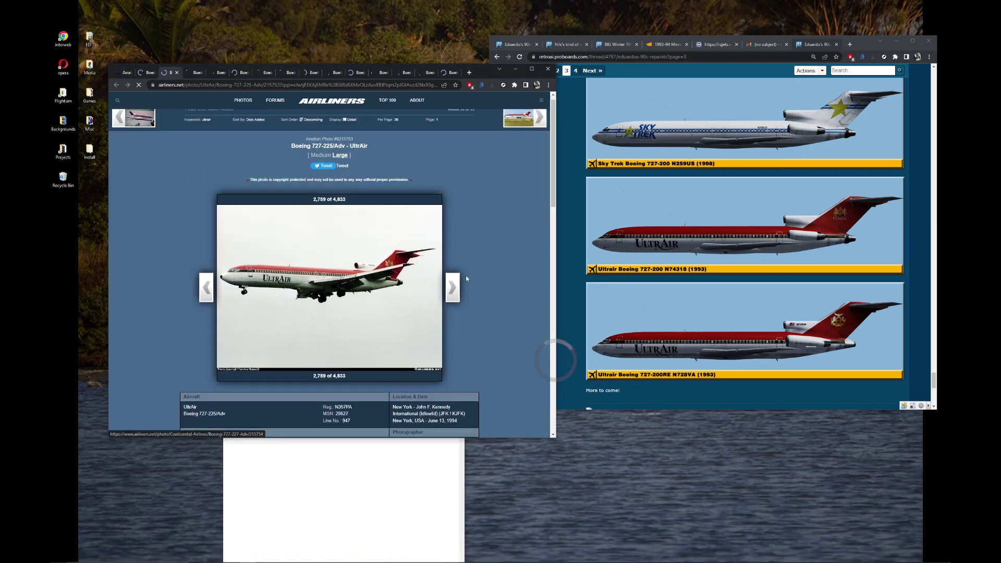
mouse_move(228, 558)
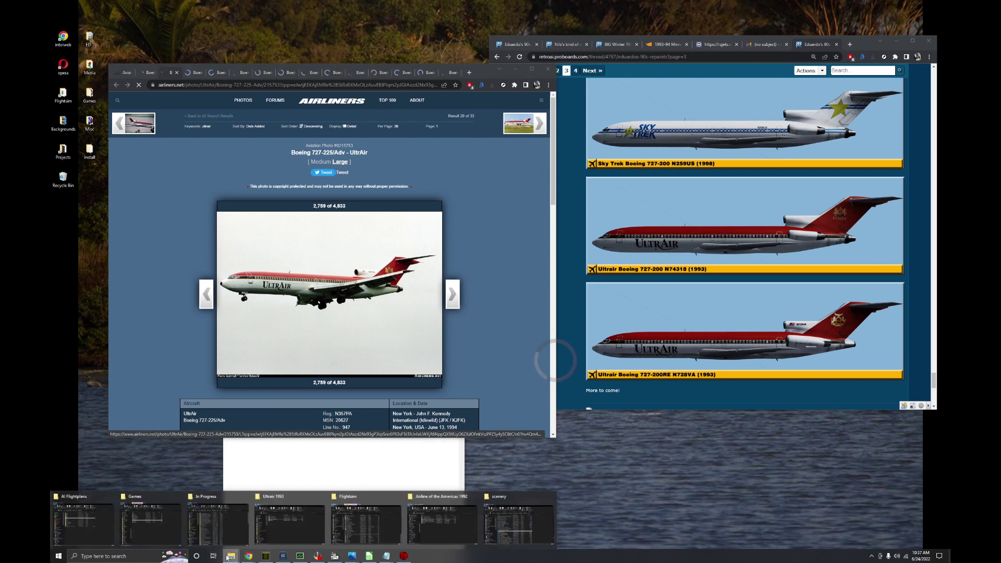
click(285, 464)
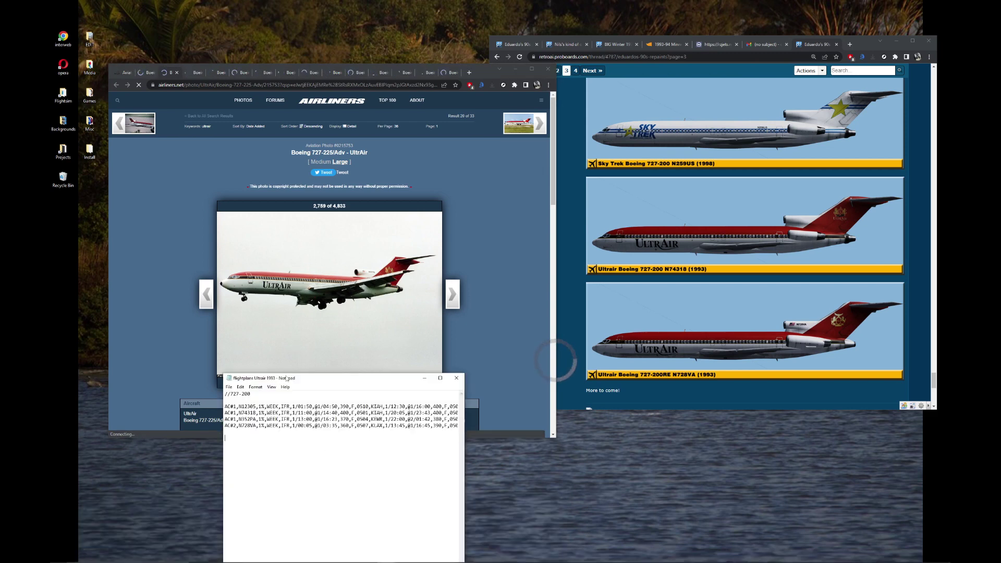
drag(286, 378, 146, 338)
mouse_move(226, 105)
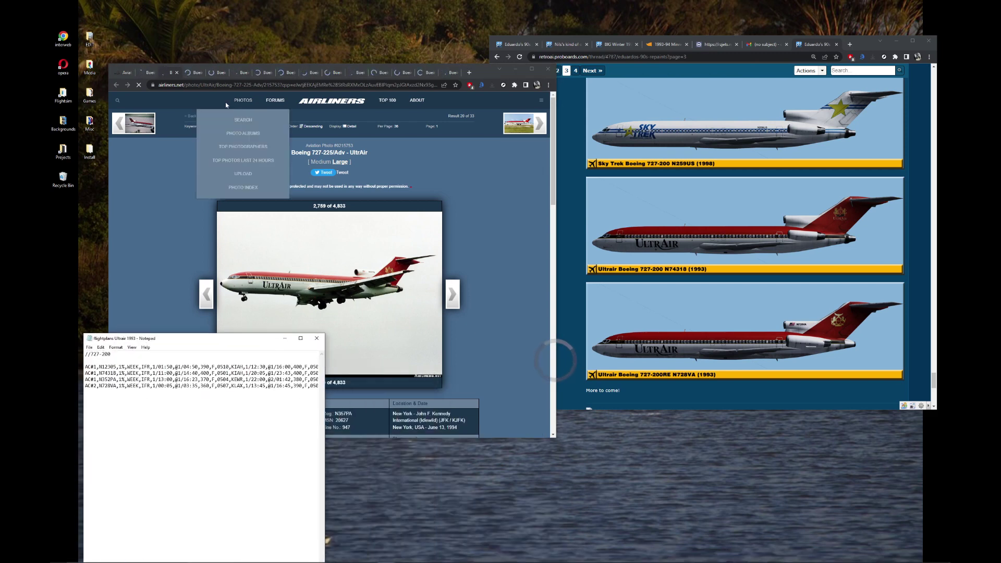
click(188, 262)
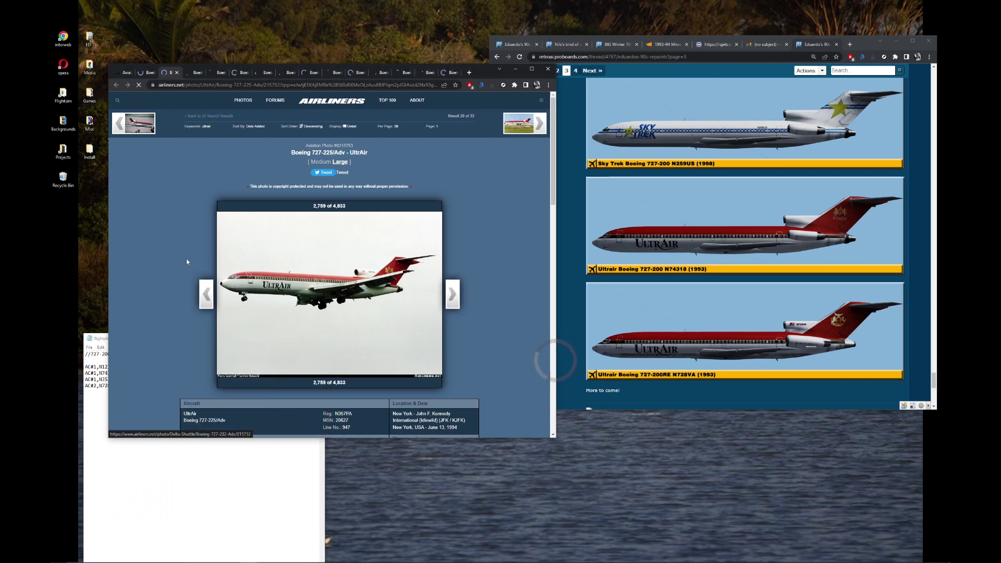
click(175, 490)
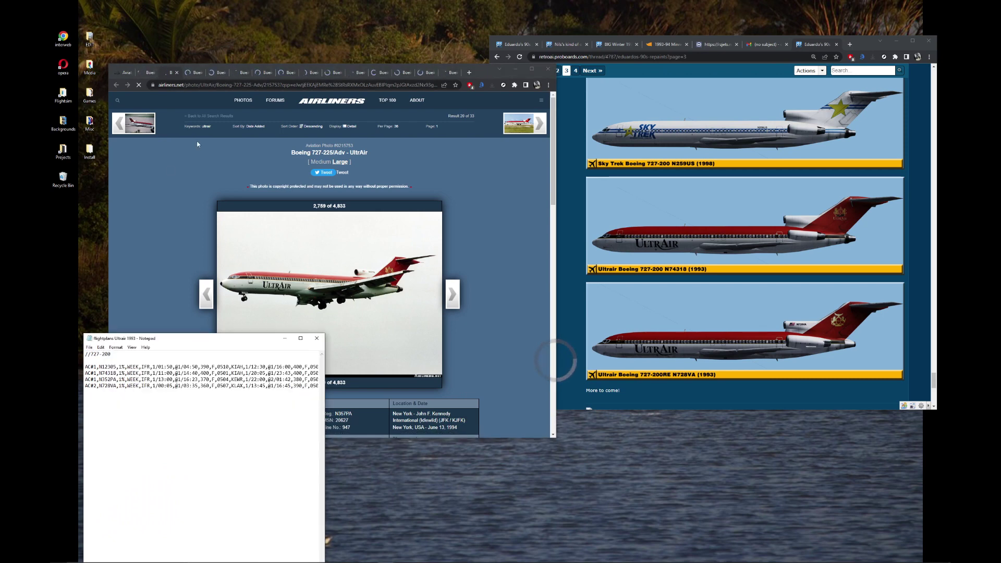
Step: Close the N357PA and N728VA photos in turn, checking the N728VA and N12305 photos against the flightplans file
click(177, 74)
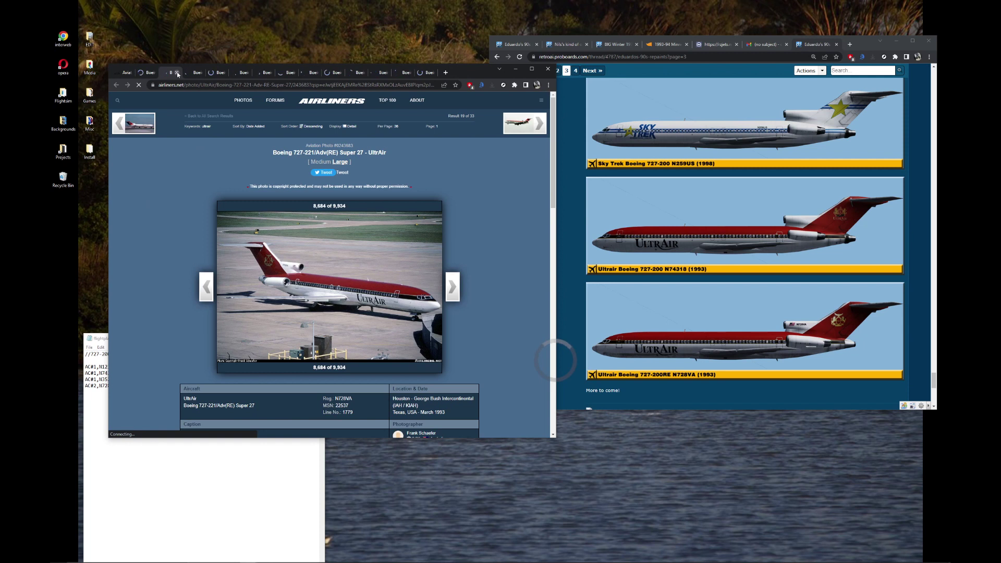
click(233, 464)
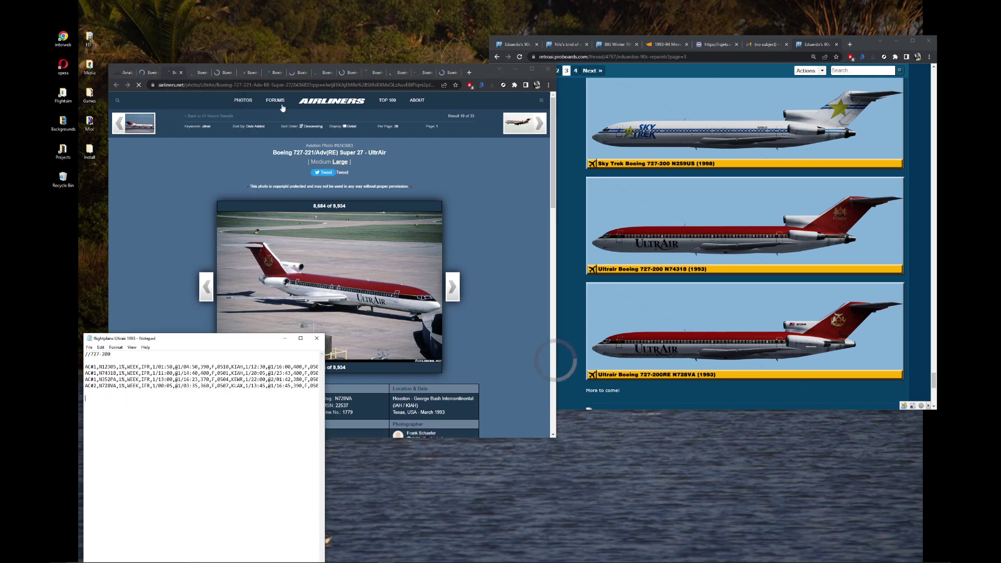
click(181, 73)
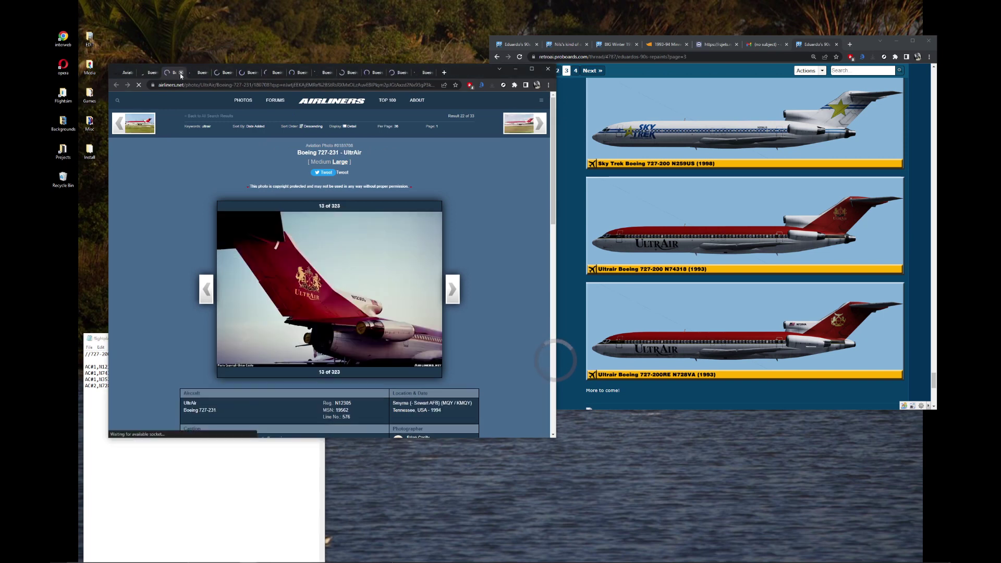
click(135, 448)
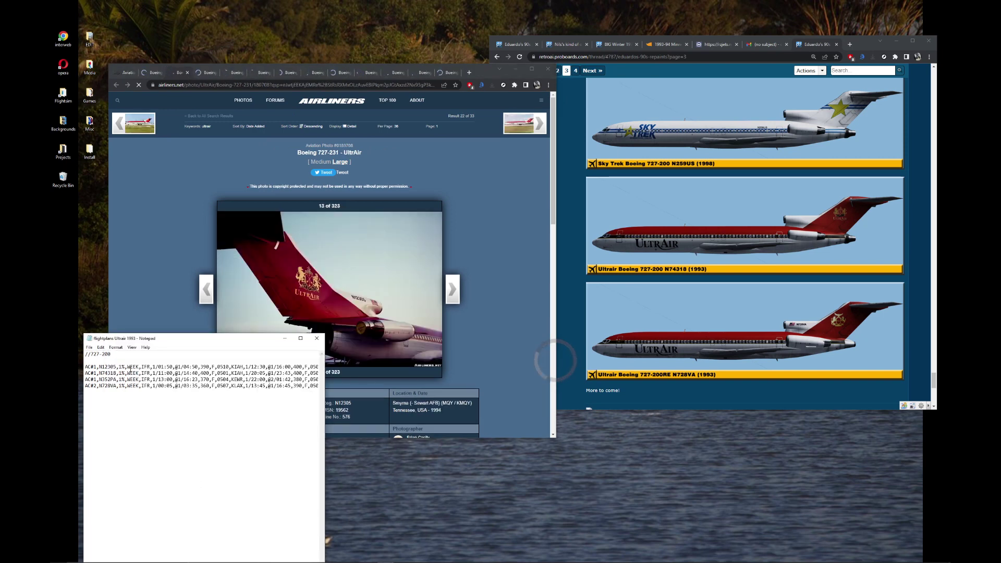
Step: Enlarge the N12305 photo and examine its tail livery and aircraft details
click(482, 355)
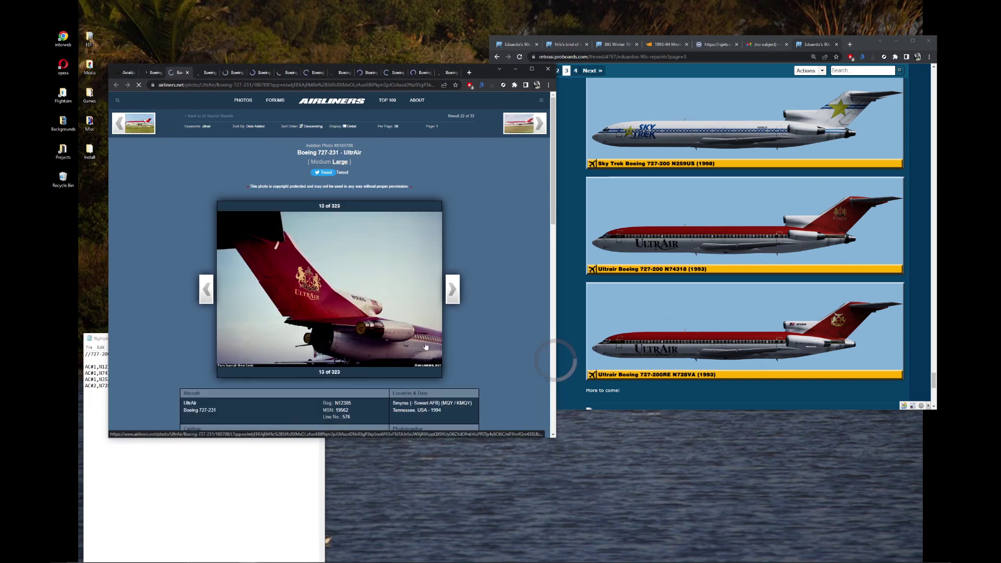
scroll(426, 345, down, 1)
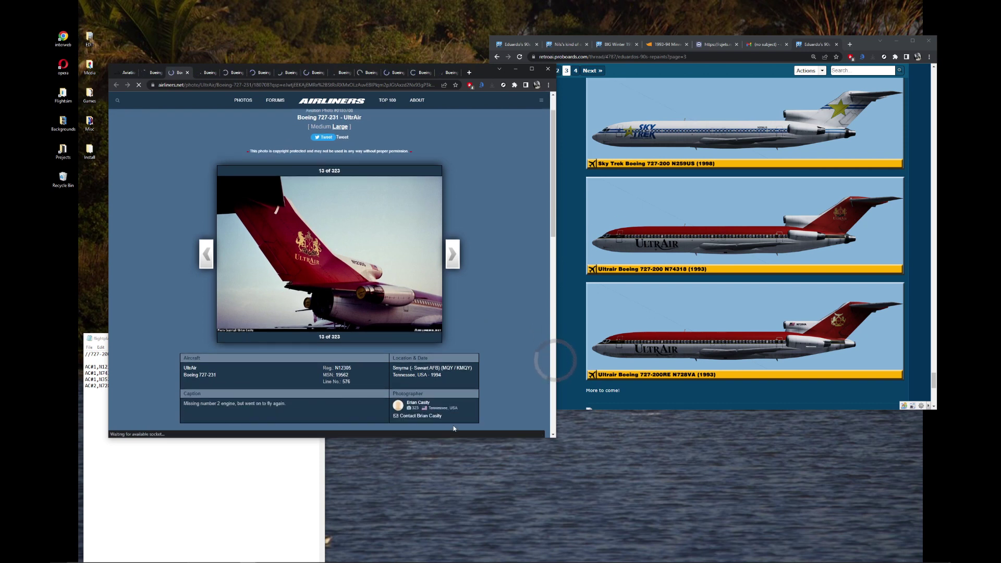
click(384, 298)
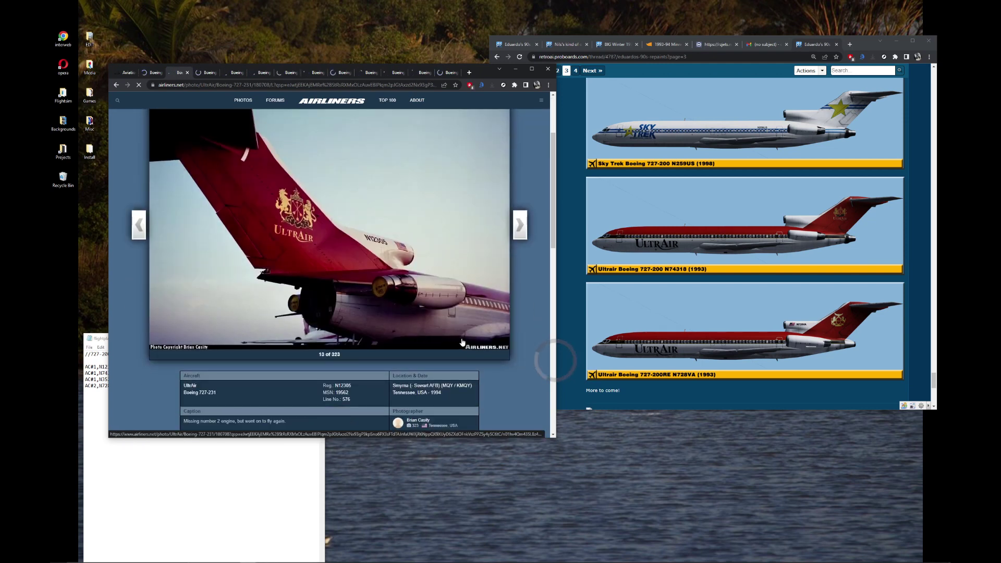
scroll(300, 190, up, 1)
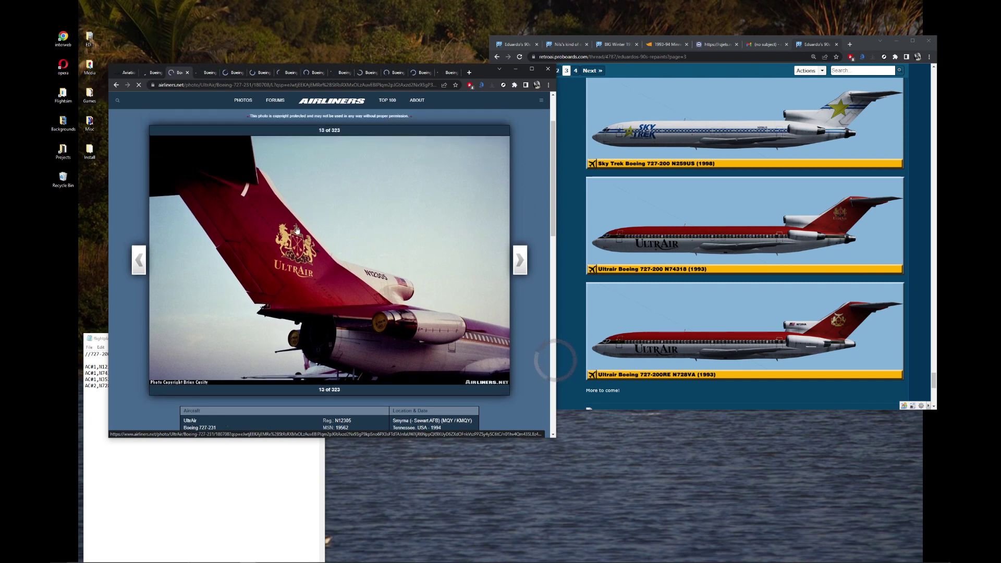
Step: Compare N12305 with the Ultrair repaints, change its flightplans entry to AC#3, and move the flightplans file beside the photo window
click(200, 458)
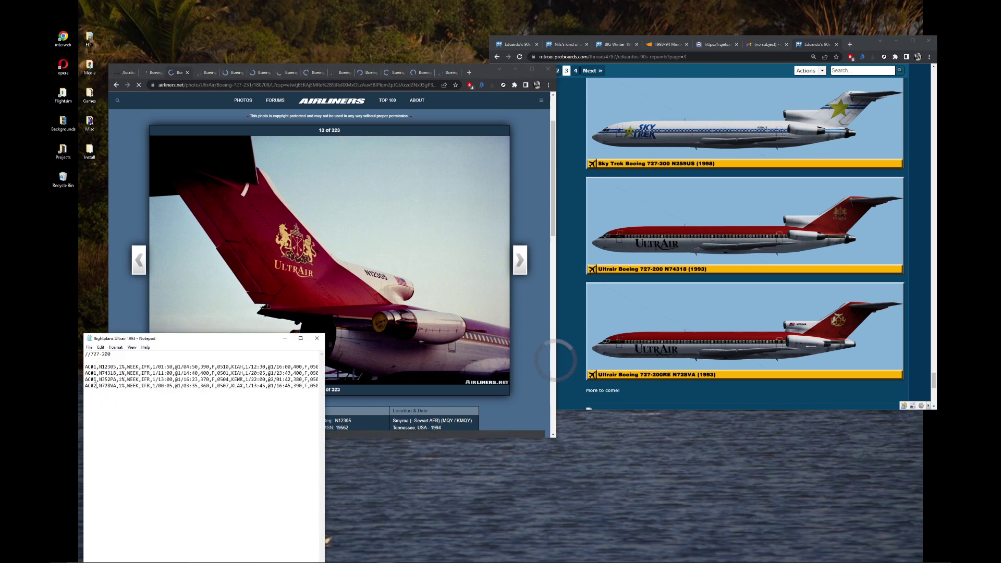
click(539, 293)
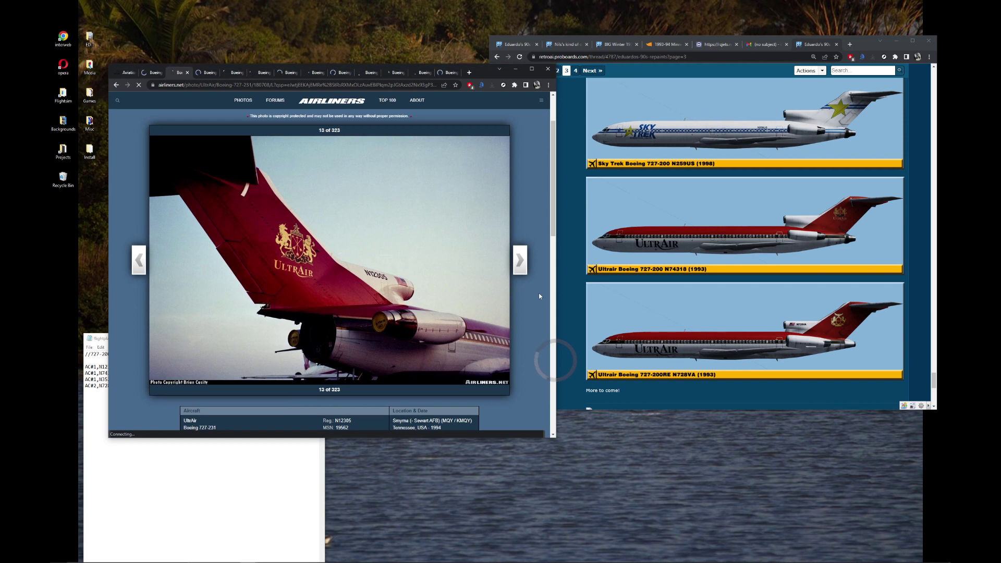
click(817, 190)
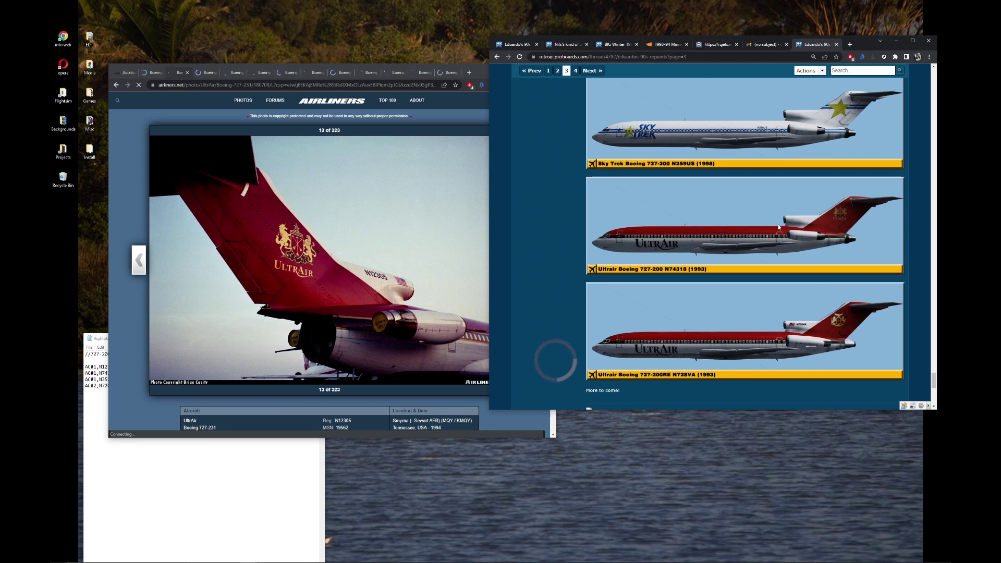
click(208, 471)
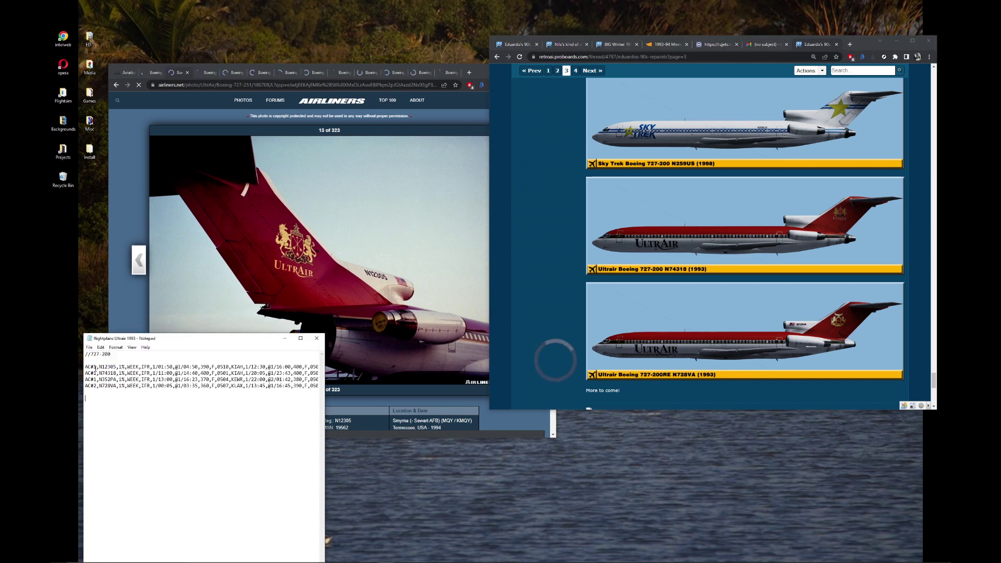
drag(156, 340, 640, 288)
Step: Put the photo window away, open the aircraft Ultrair 1993 file and duplicate its AC#2 entry as a third line
click(453, 172)
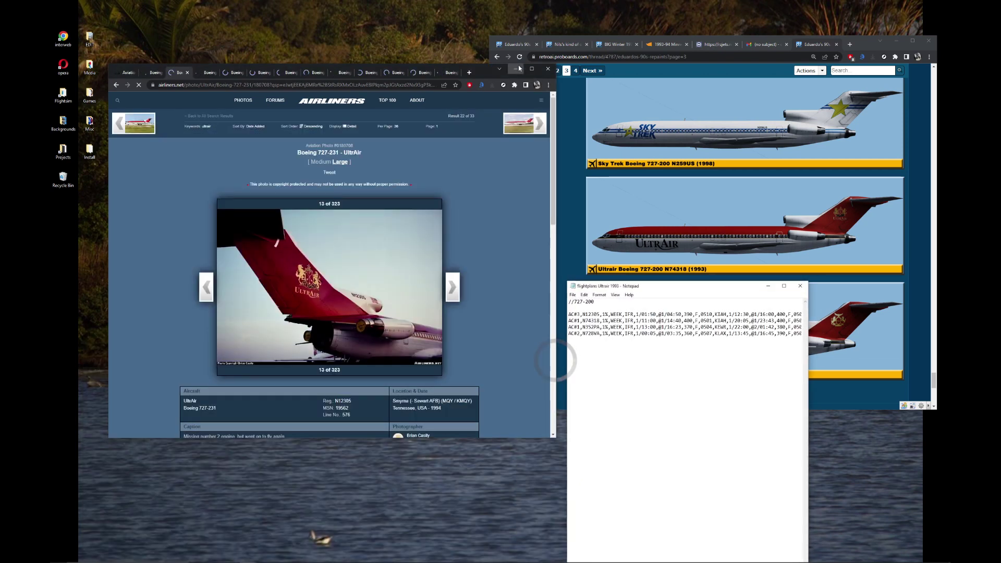
click(518, 69)
double_click(245, 197)
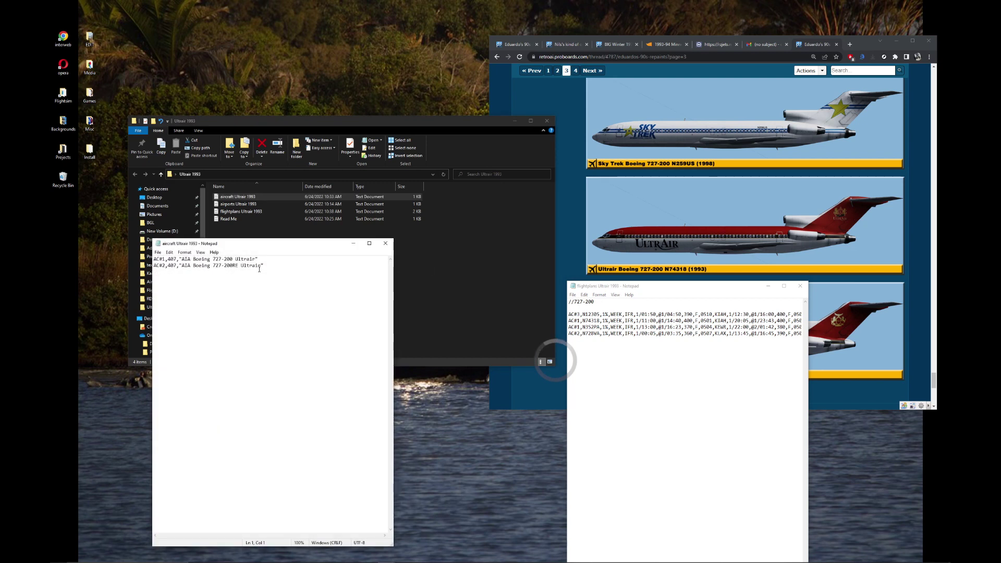
drag(271, 265, 154, 266)
key(ctrl+c)
click(273, 268)
key(Return)
key(ctrl+v)
Step: Append the registration N74318 to the AC#1 Boeing 727-200 title, matching the repaint, and save the aircraft file
click(733, 212)
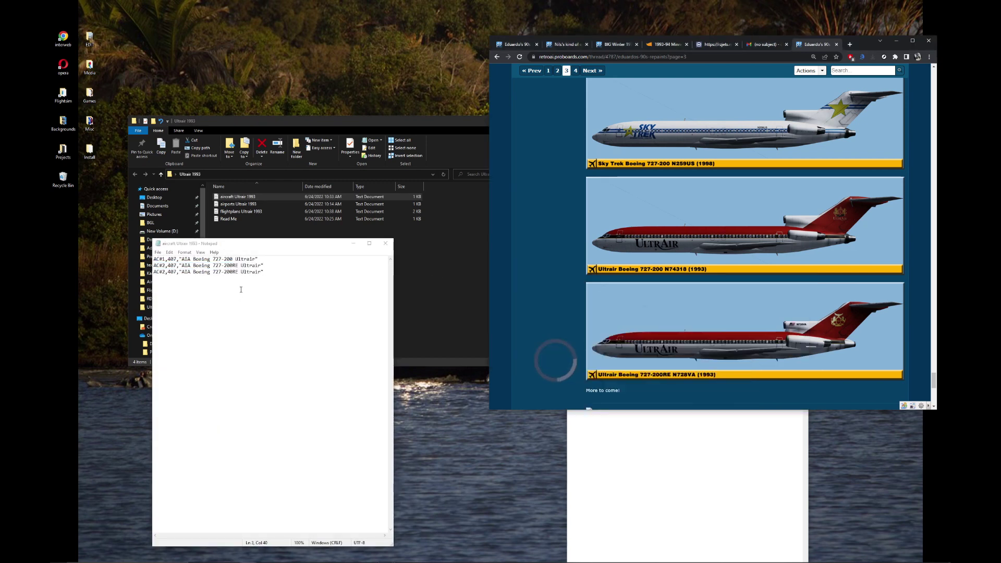
click(256, 260)
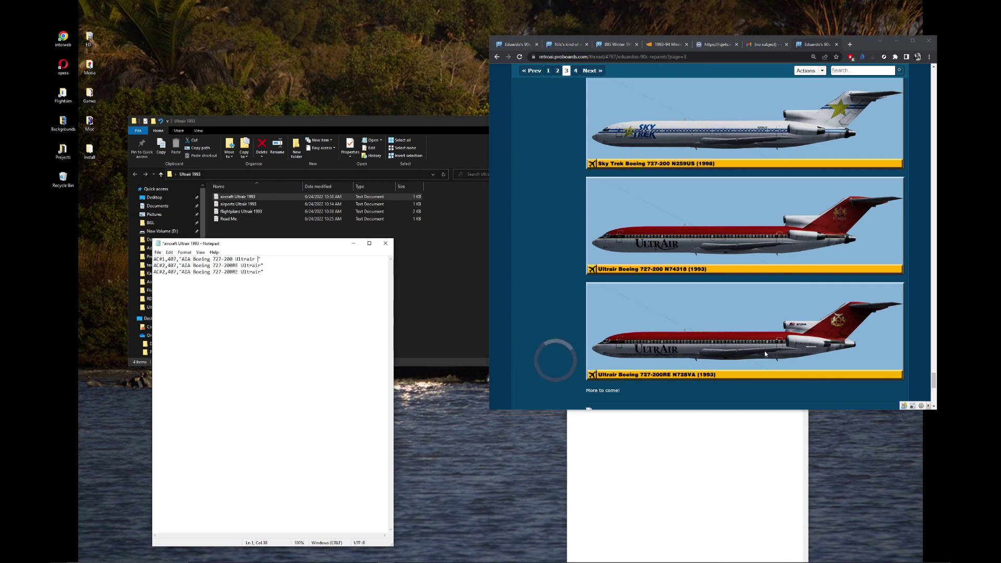
text(N75)
key(BackSpace)
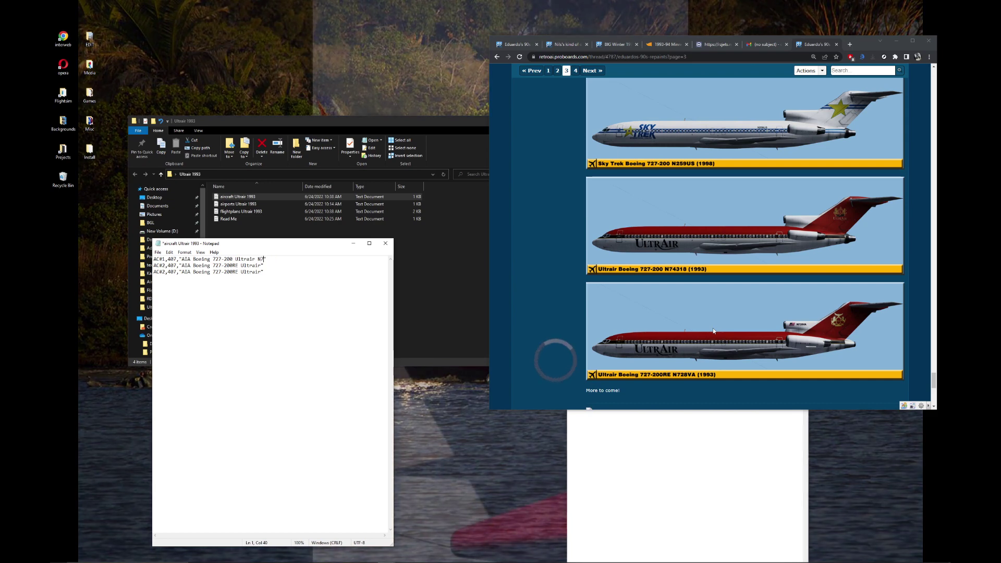
text(4318)
key(ctrl+s)
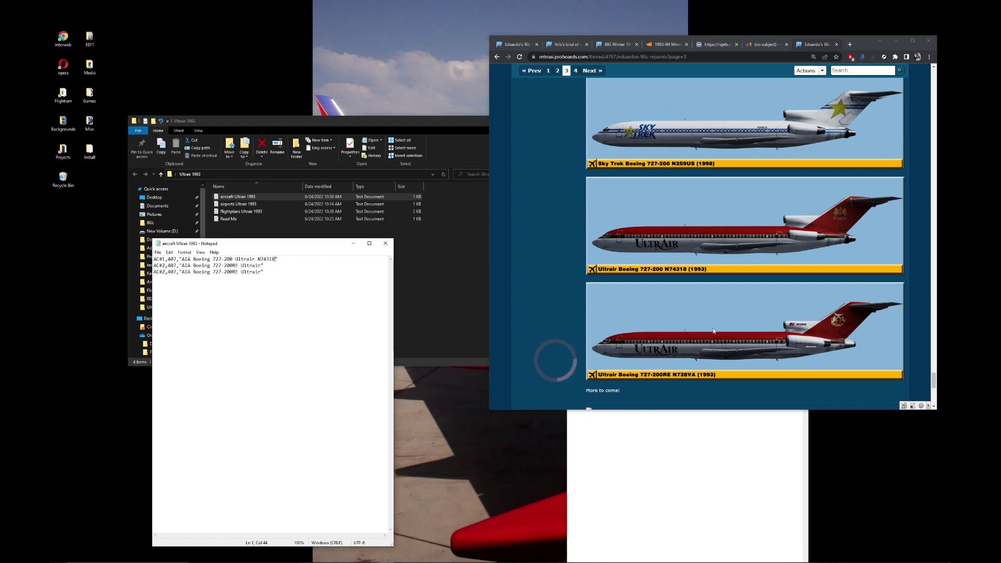
Step: Renumber the duplicated third aircraft entry as AC#3 and save the file
click(873, 280)
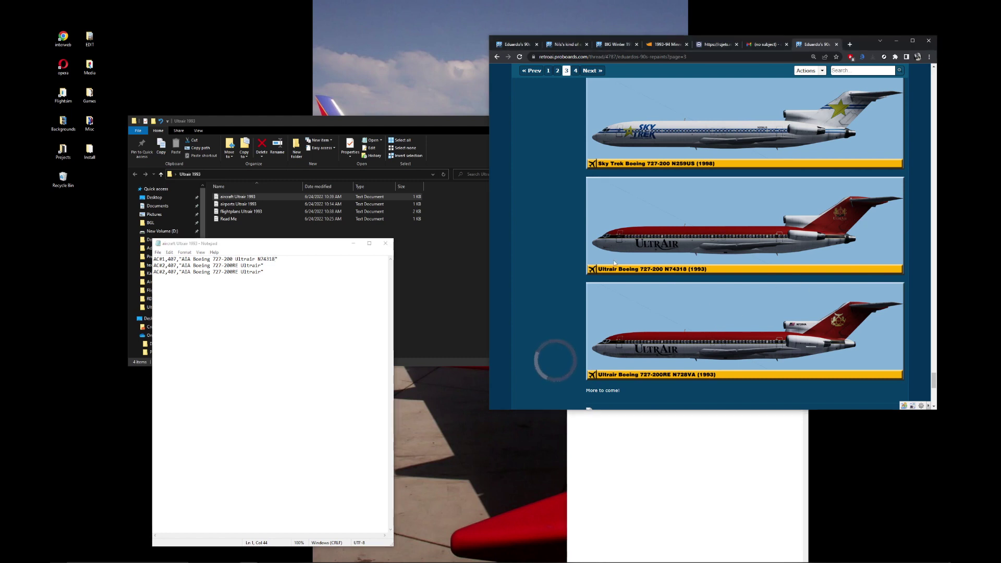
drag(278, 259, 257, 259)
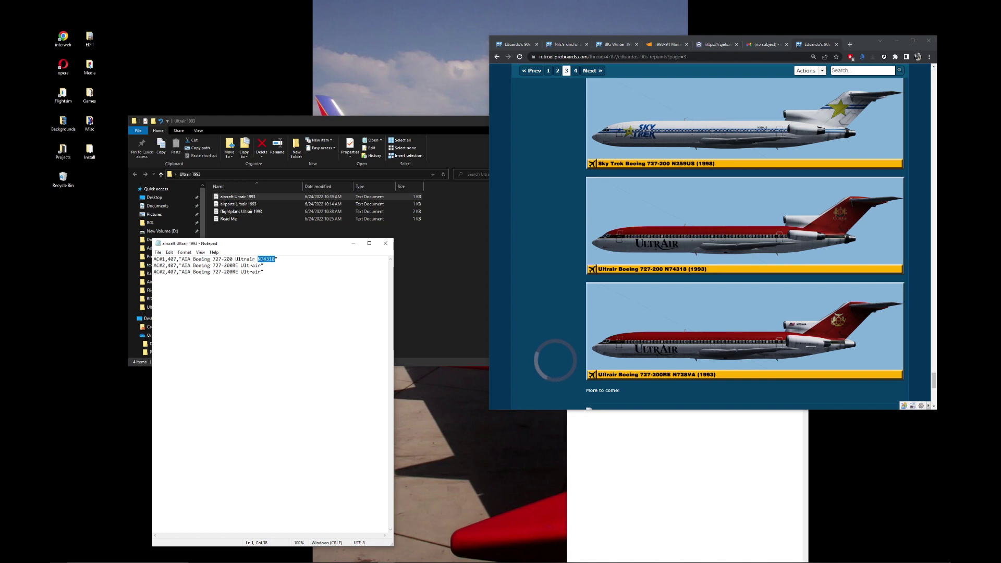
key(Right)
drag(276, 259, 182, 259)
click(276, 271)
drag(165, 273, 162, 273)
text(3)
key(ctrl+s)
Step: Append the registration N728VA to the AC#2 Boeing 727-200RE title, save the file, and copy that registration
click(261, 267)
text(N728)
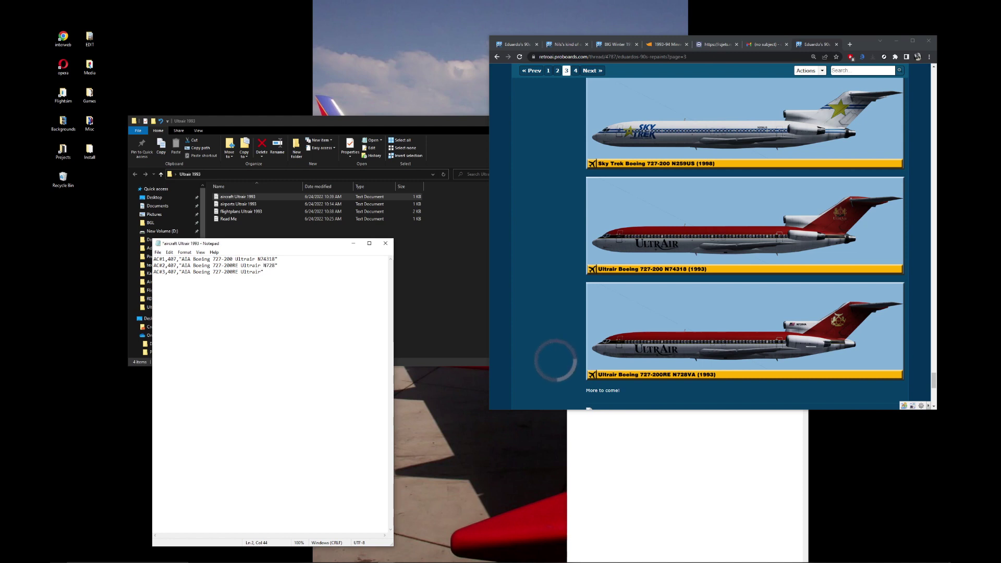
text(VA)
key(ctrl+s)
drag(264, 265, 282, 265)
key(ctrl+c)
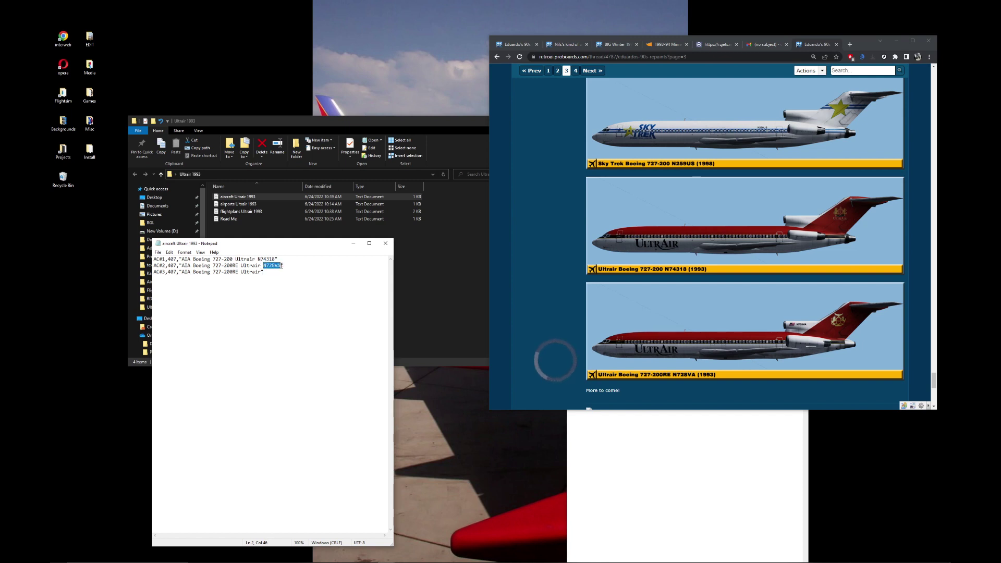
Step: Append the registration N728VA to the AC#3 title, shorten its type to Boeing 727-200, and save the aircraft file
click(259, 271)
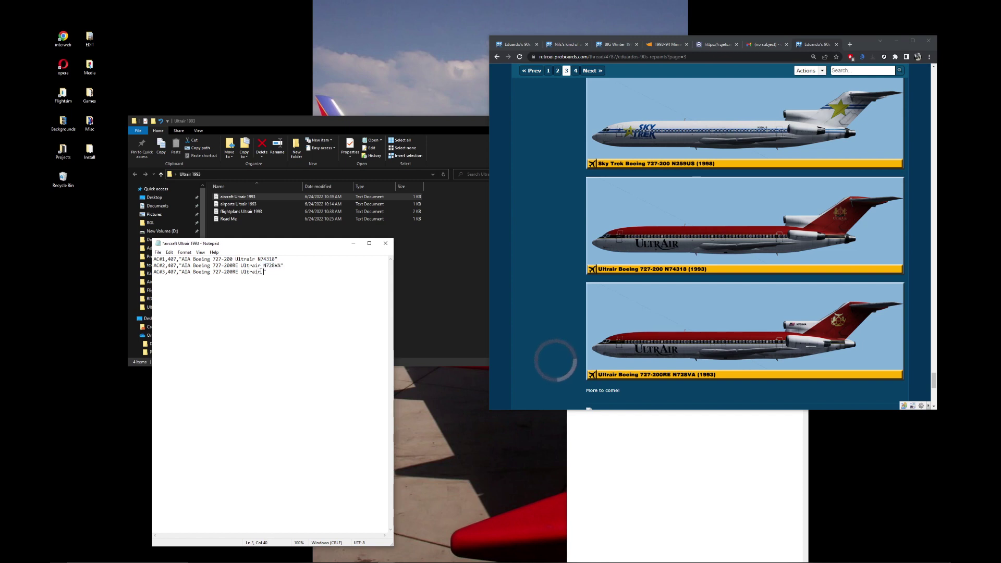
key(ctrl+v)
key(ctrl+s)
key(BackSpace)
key(BackSpace)
Step: Add the comment "//use normal model" after the AC#3 entry, checking the repaint page meanwhile, and save the file
text(//use )
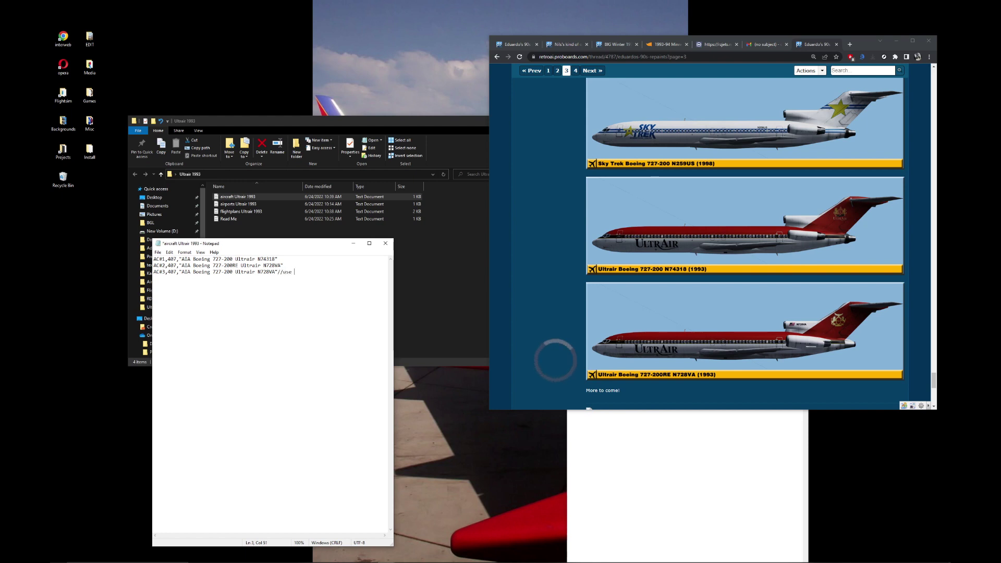
text(normal)
click(816, 235)
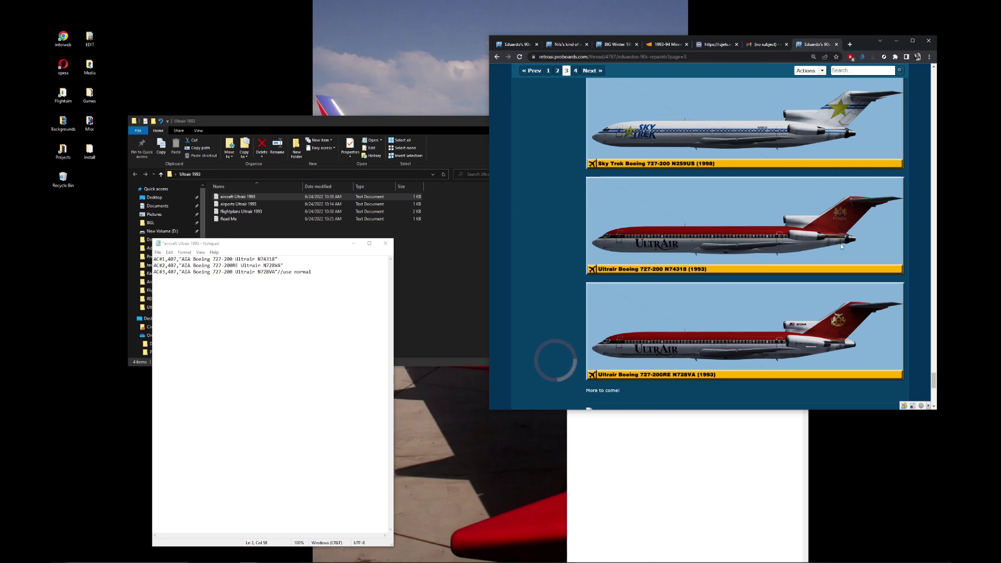
scroll(840, 243, up, 7)
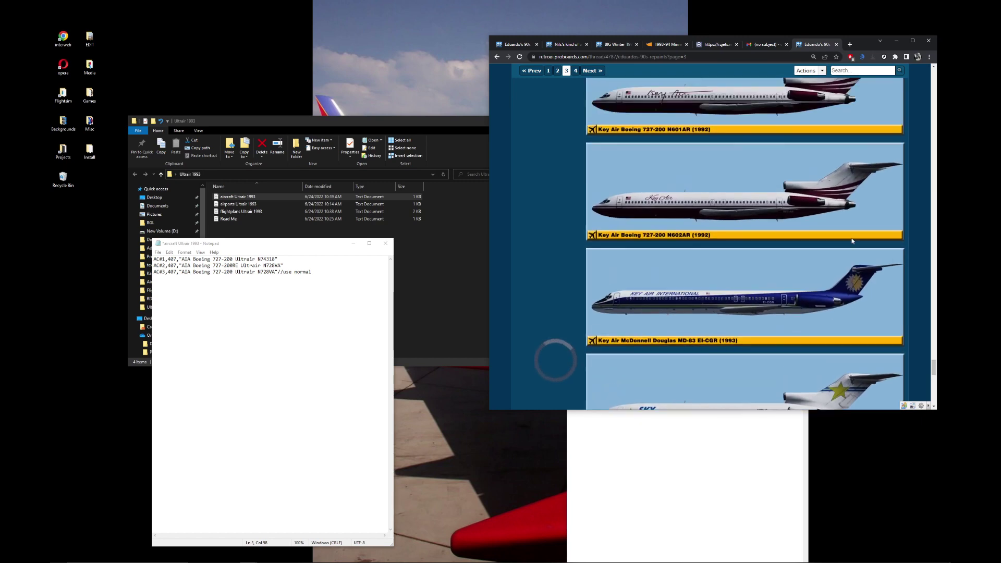
scroll(852, 241, up, 6)
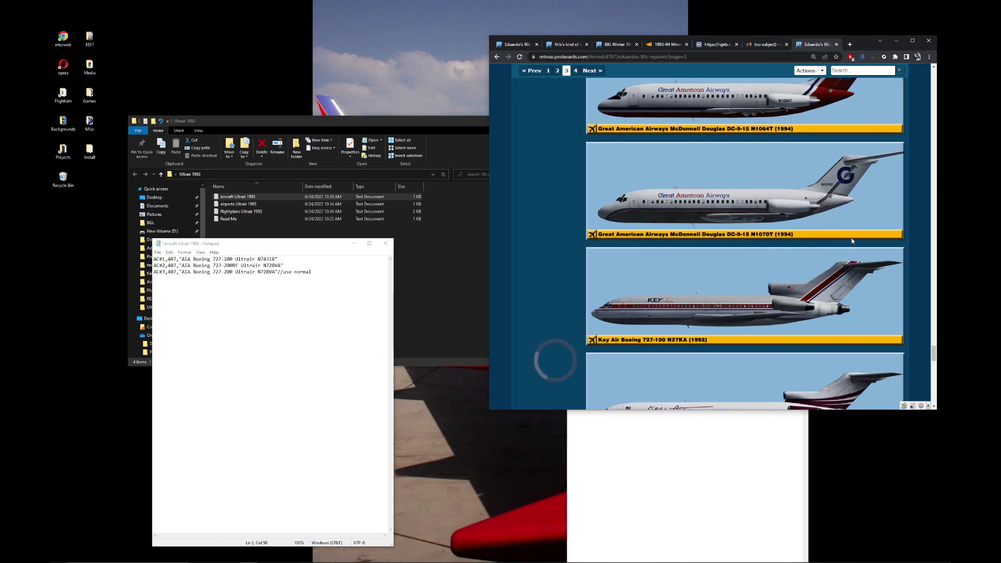
scroll(852, 240, down, 6)
scroll(852, 240, down, 9)
click(337, 271)
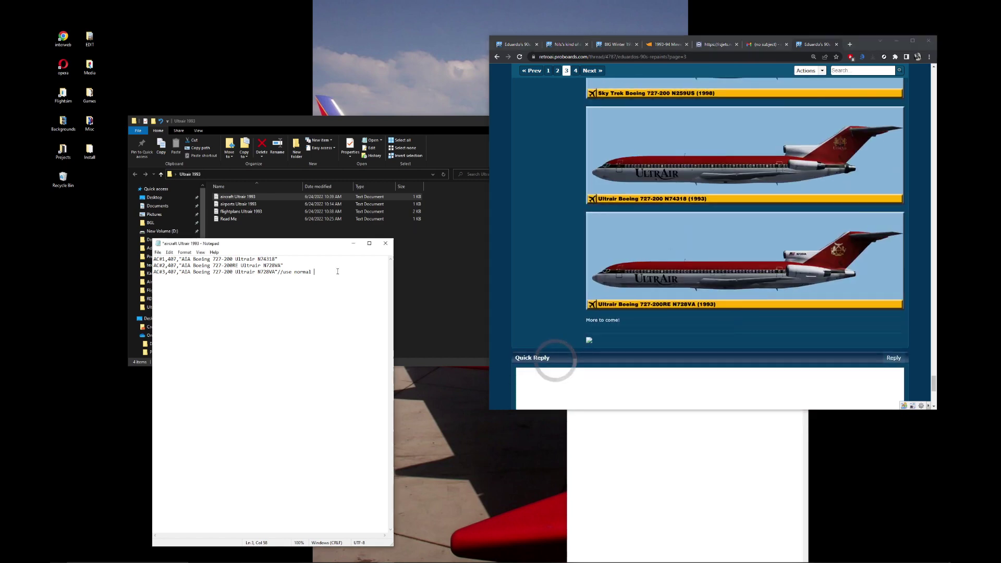
text(odel)
key(ctrl+s)
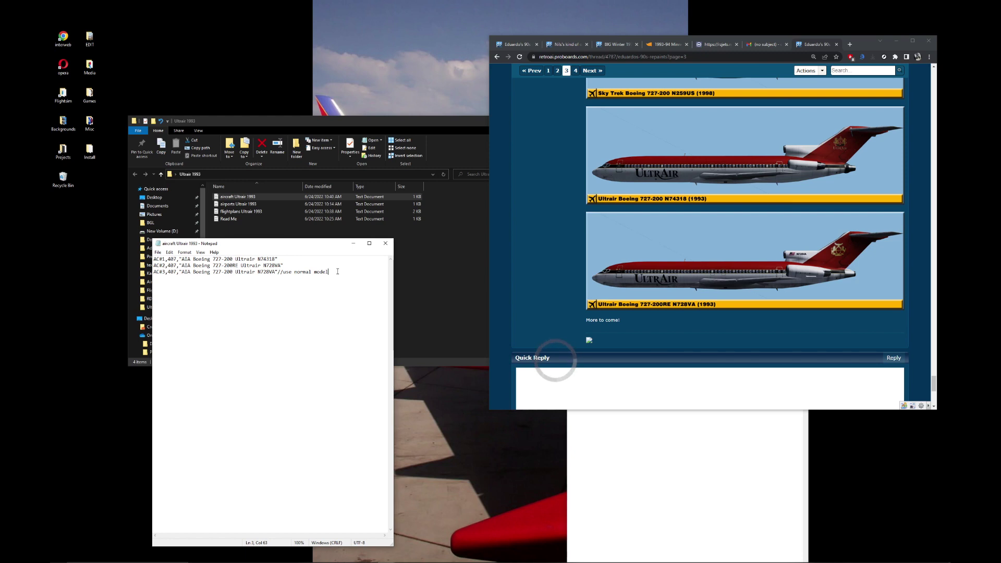
Step: Bring up the Airliners.net photo window, close its N12305 tail photo, and place the flightplans Ultrair 1993 file beside it
click(720, 294)
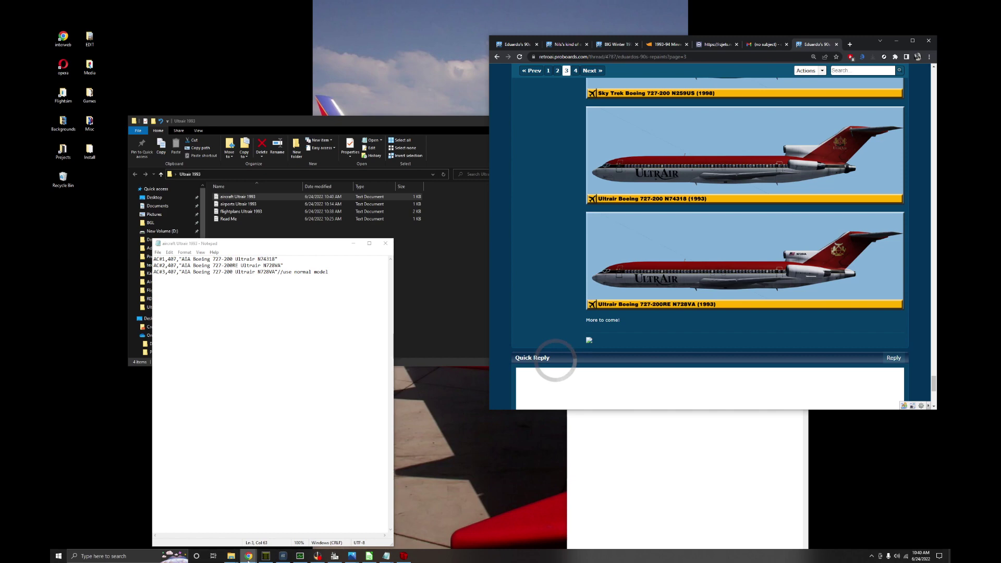
click(248, 555)
click(278, 518)
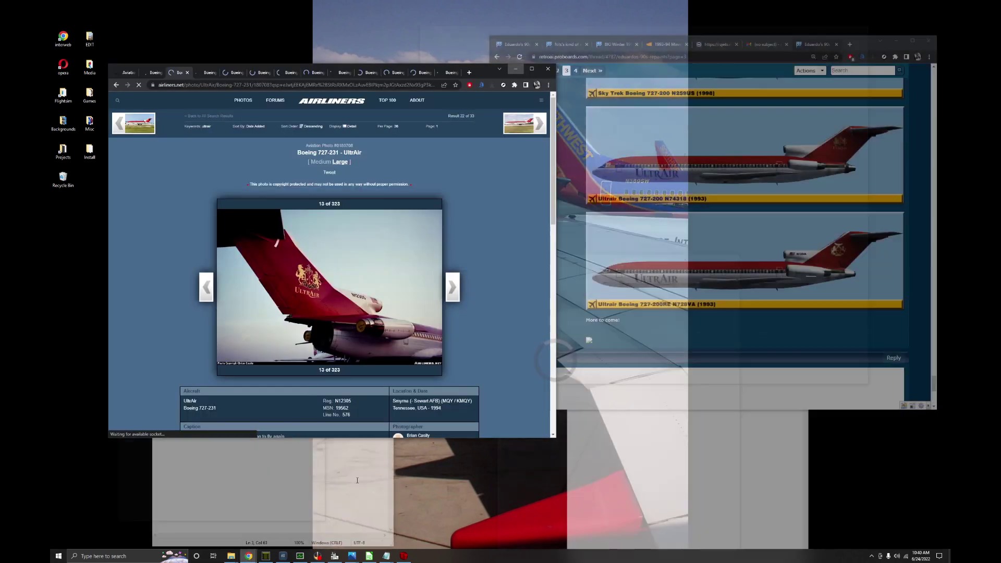
drag(494, 69, 810, 85)
click(502, 88)
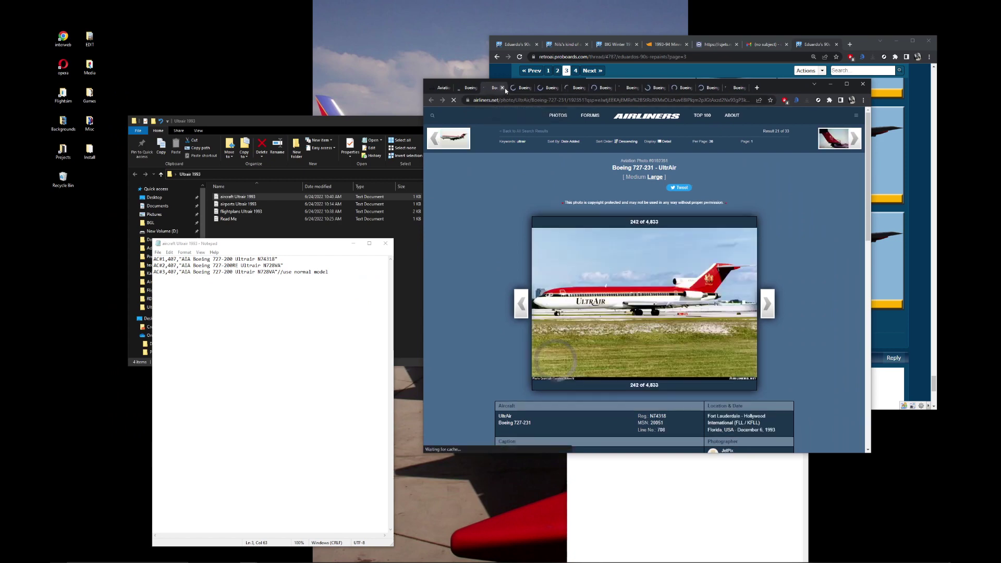
click(650, 530)
drag(713, 286, 331, 219)
click(431, 280)
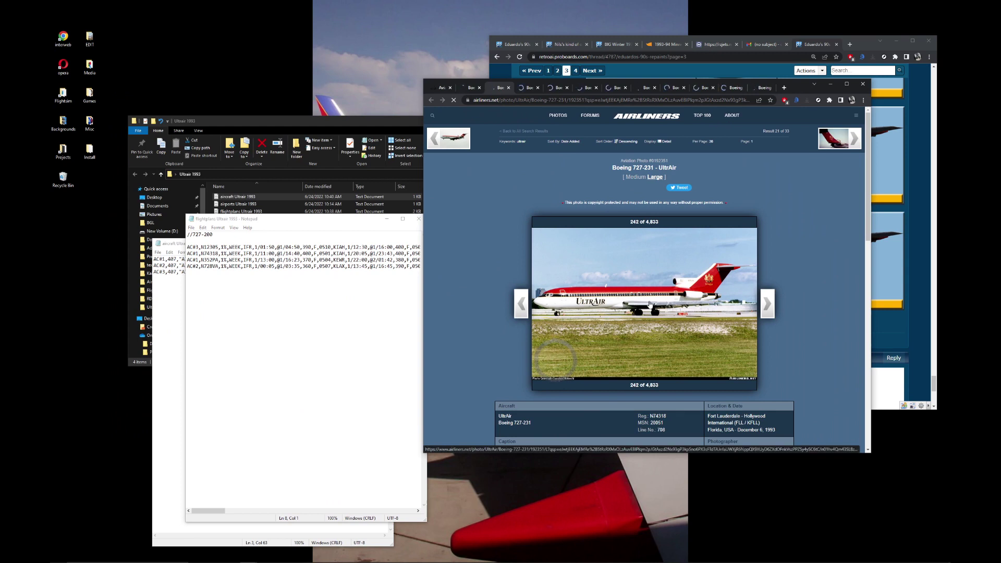
Step: Compare the flight plan's N74318 entry with the enlarged Airliners.net photo and the Ultrair N74318 repaint
click(197, 253)
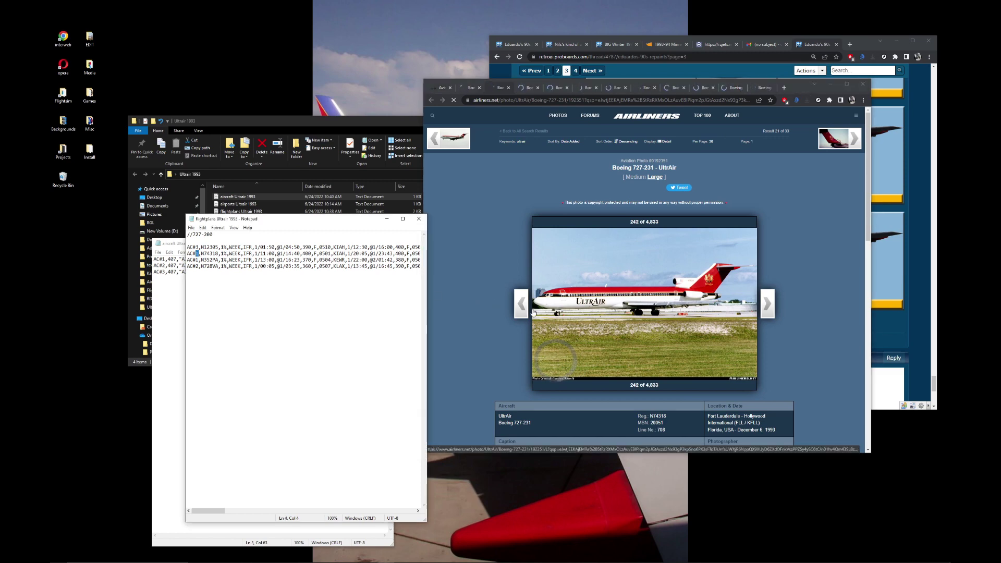
click(917, 327)
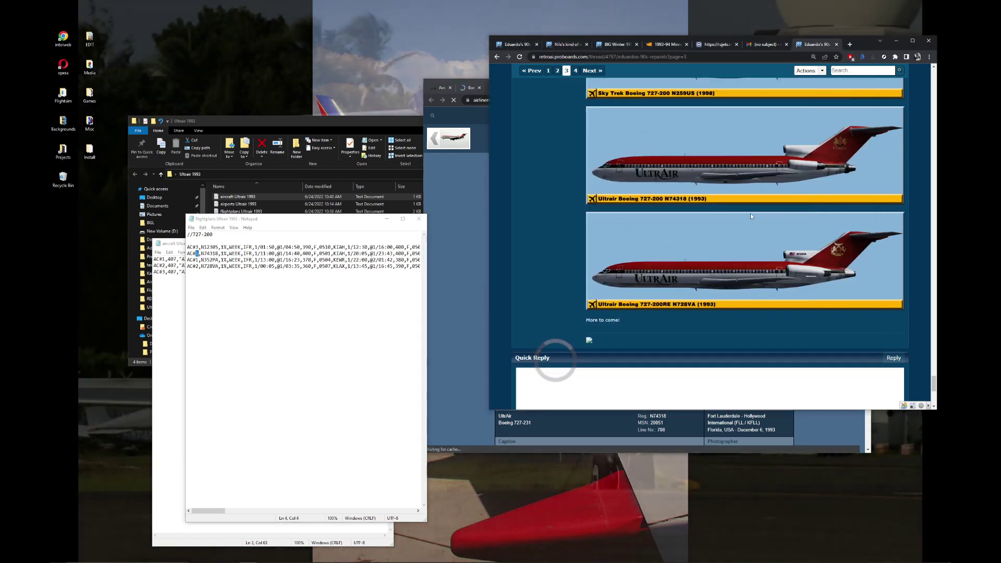
scroll(750, 214, up, 1)
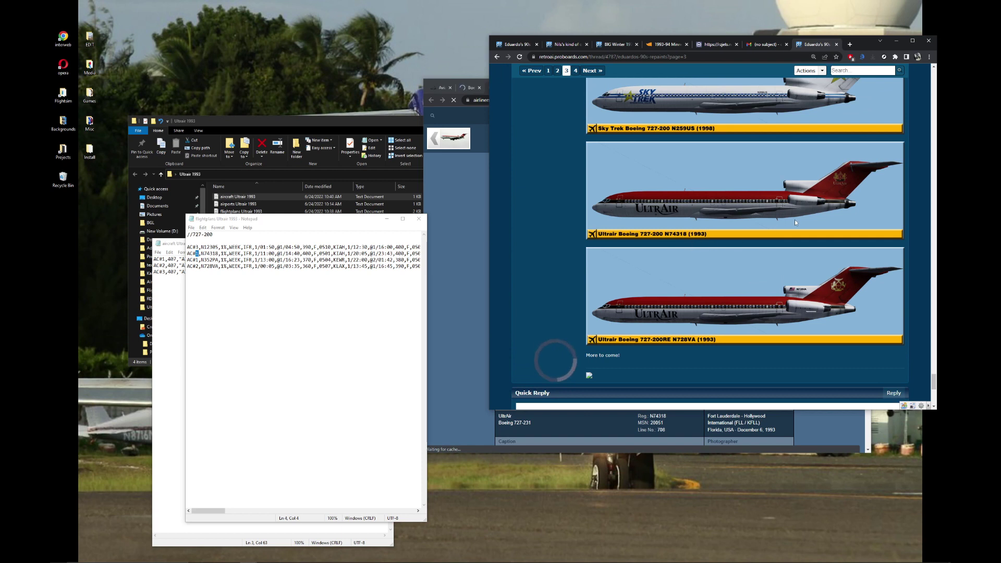
click(457, 327)
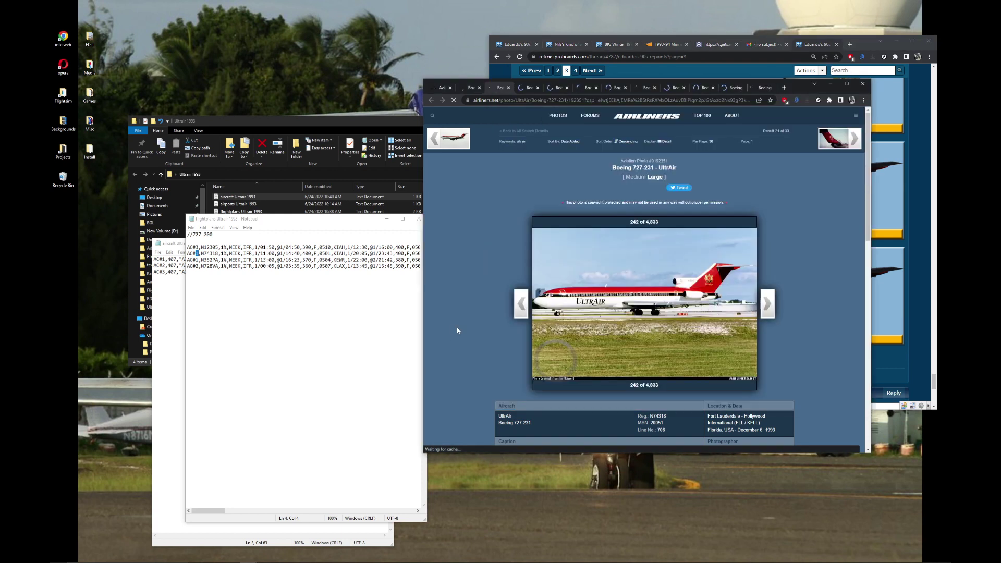
scroll(457, 327, down, 2)
scroll(776, 285, up, 2)
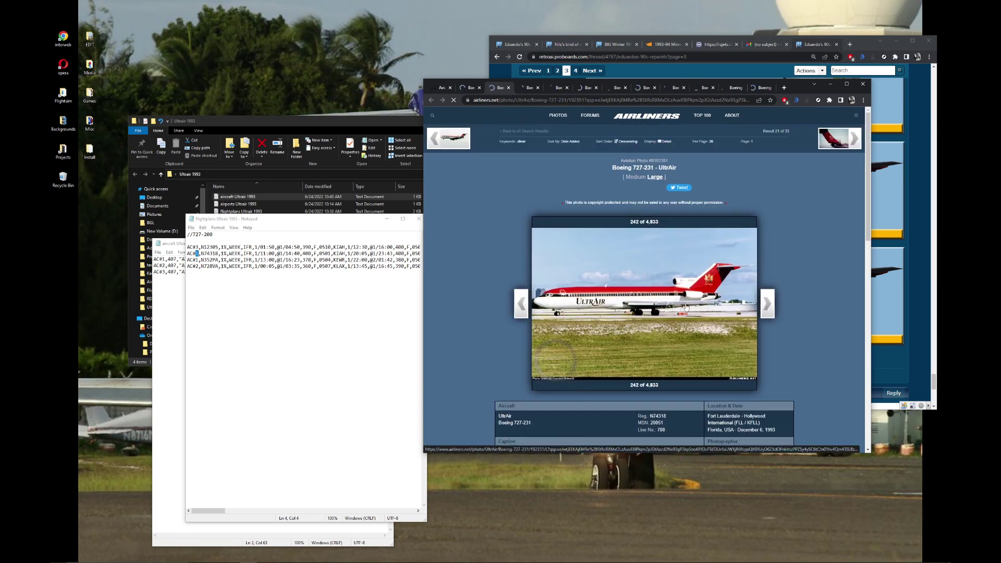
click(725, 308)
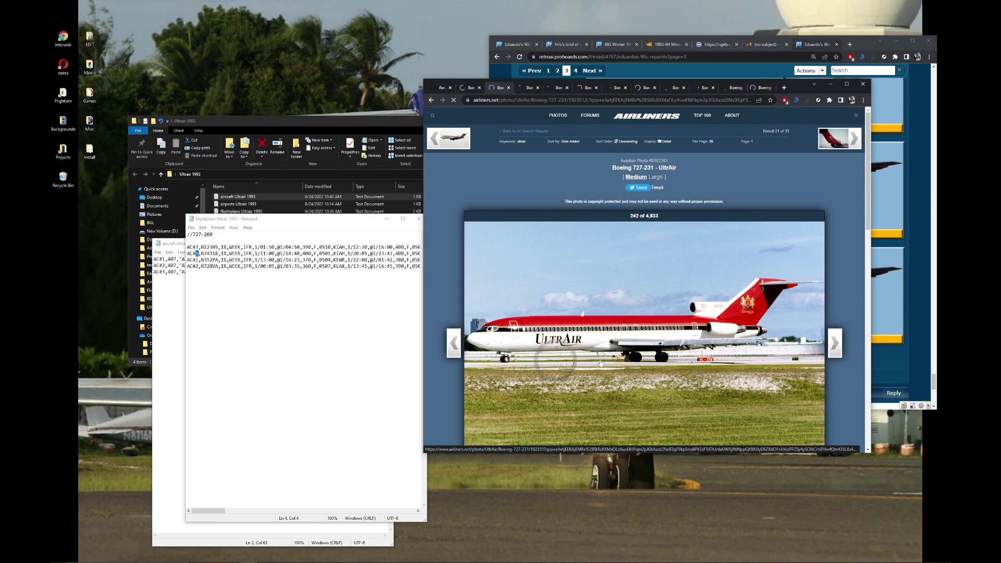
scroll(682, 313, down, 1)
scroll(682, 313, down, 3)
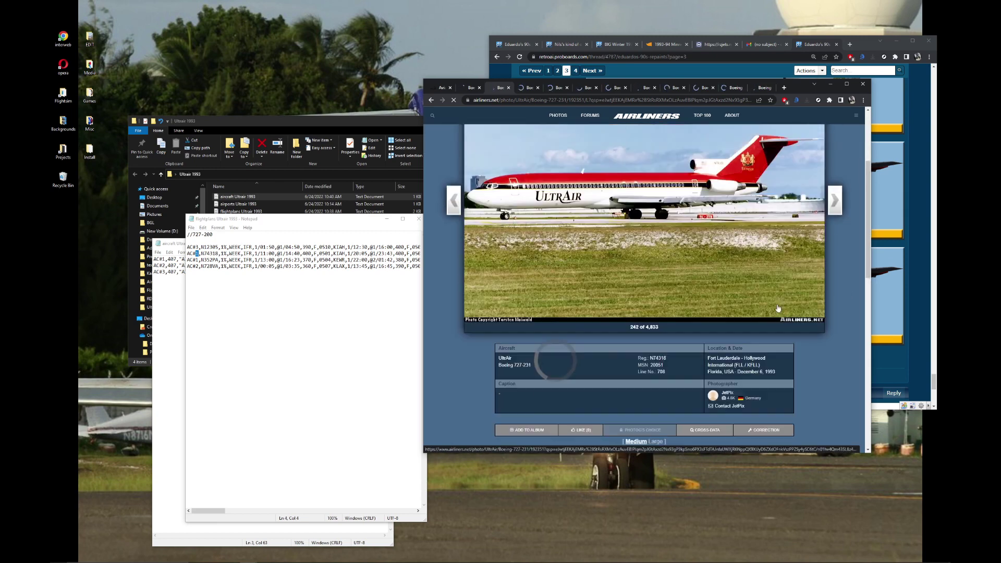
scroll(682, 312, up, 3)
key(alt+Tab)
click(358, 299)
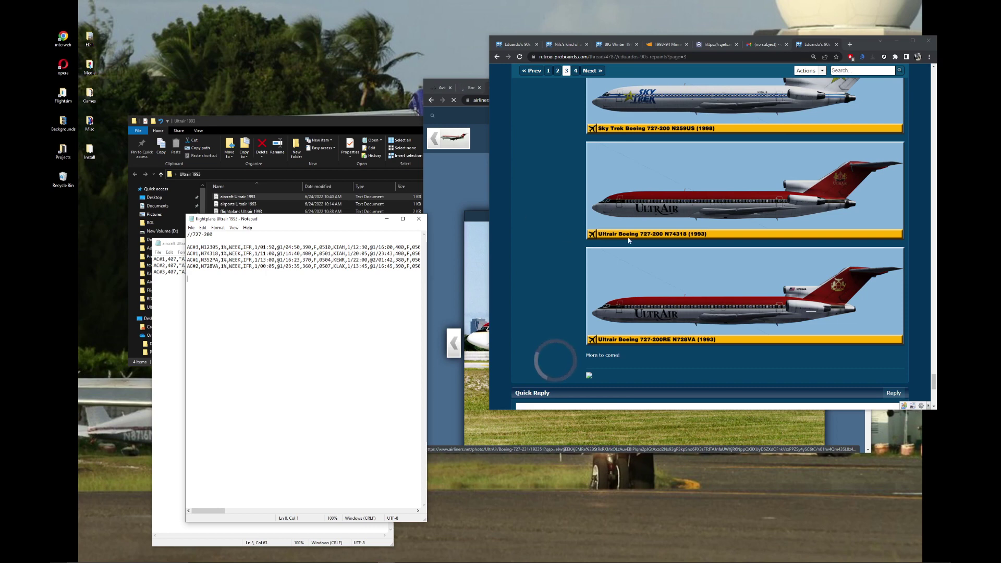
Step: Return to the Airliners.net window and review the Boeing 727-231 photo pages one by one, closing each tab
click(483, 206)
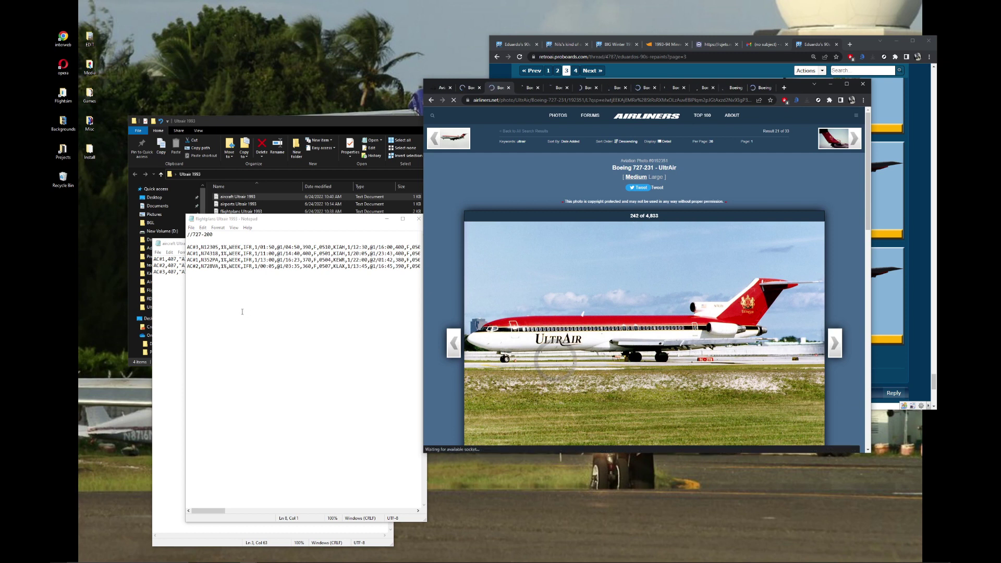
click(197, 254)
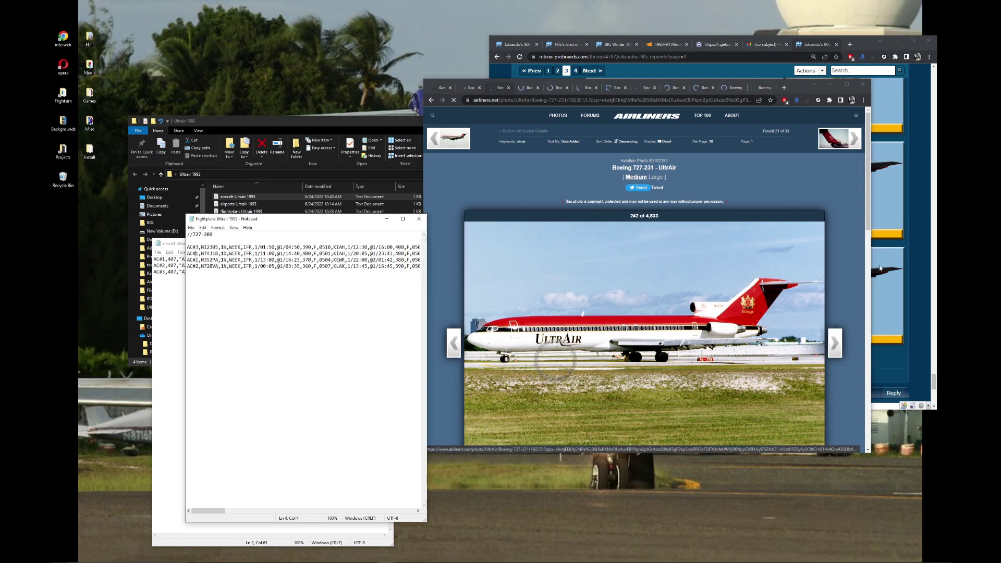
click(501, 88)
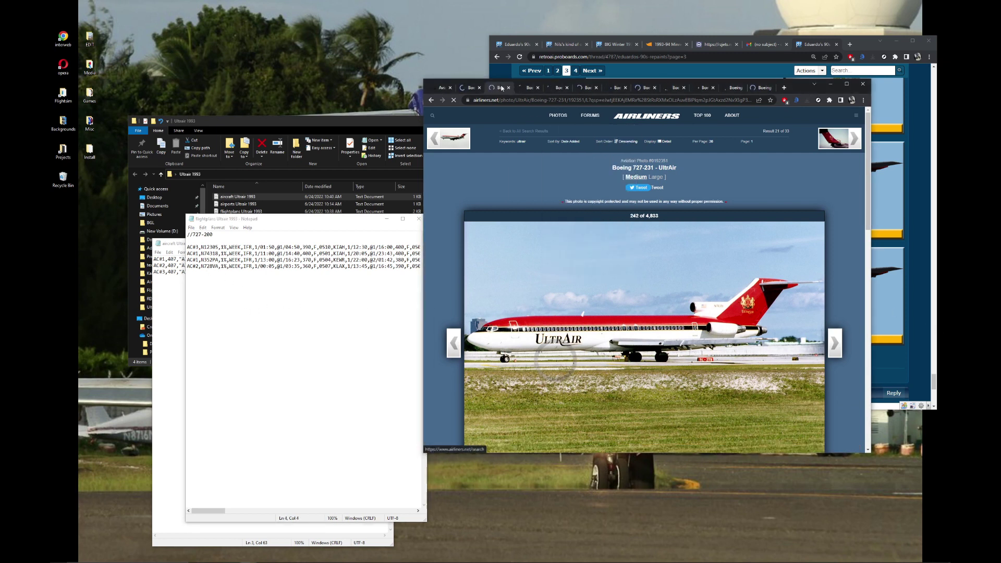
click(508, 87)
click(508, 87)
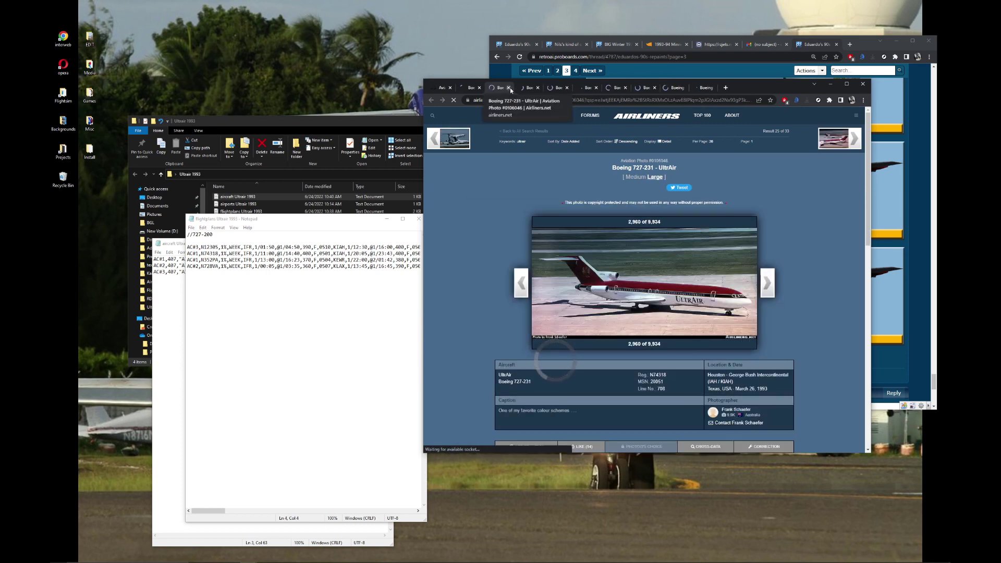
click(509, 87)
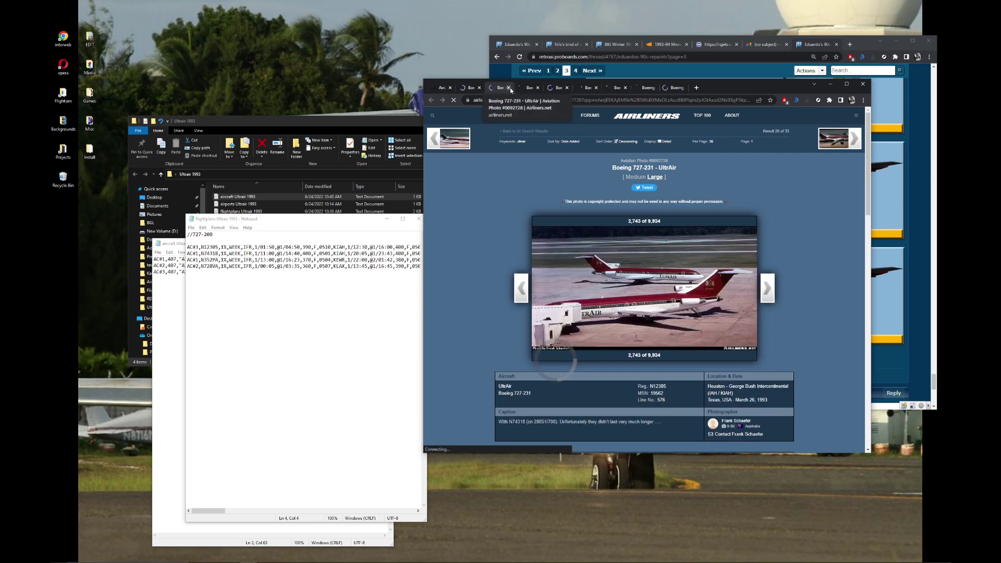
click(508, 87)
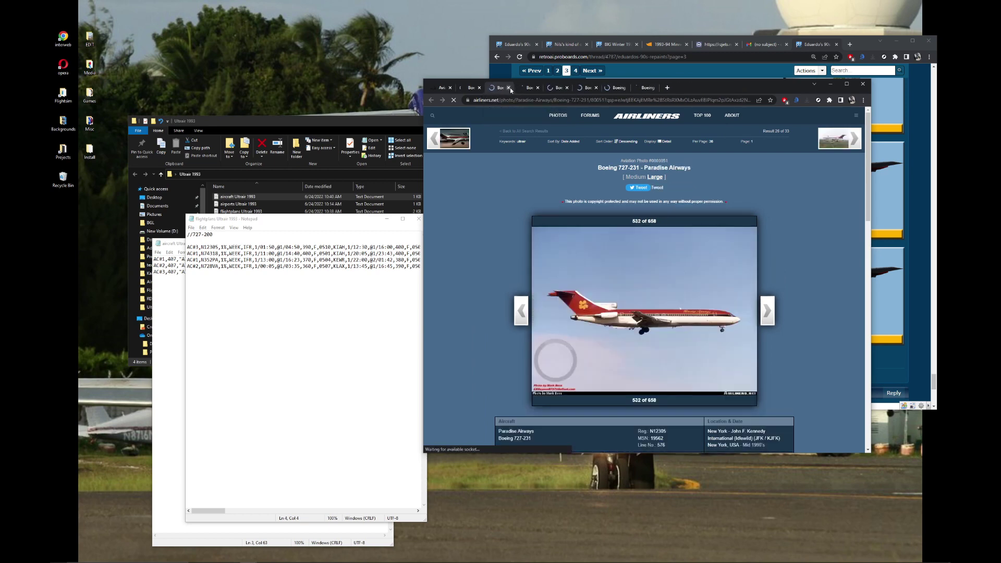
click(509, 87)
click(510, 87)
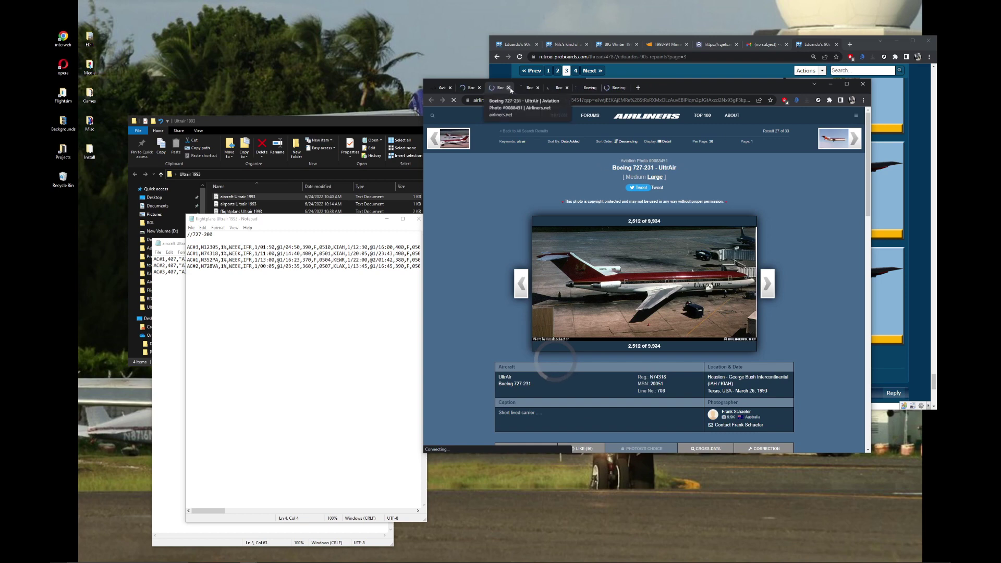
click(509, 88)
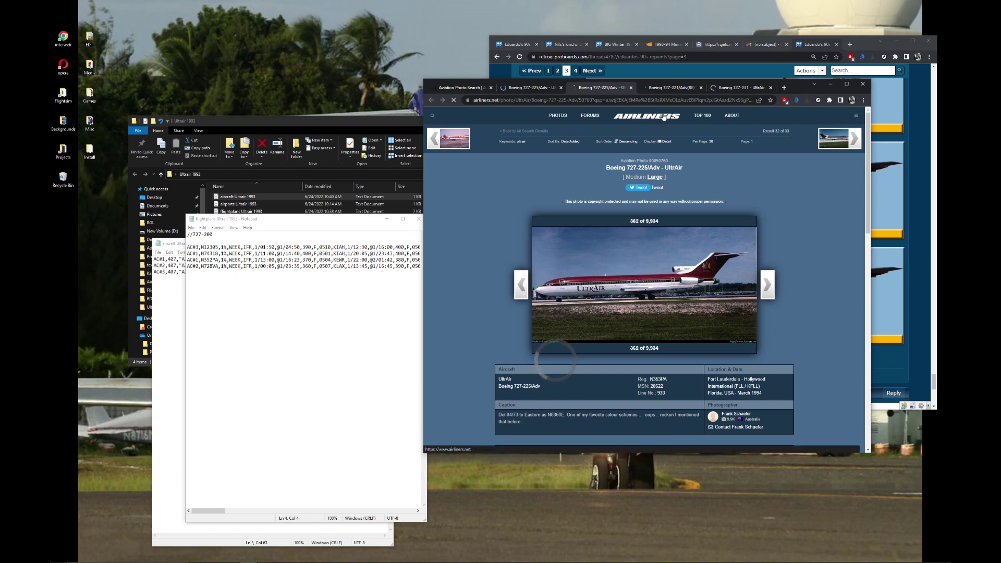
Step: Review the remaining UltrAir photos, including the Boeing 727-225/Adv pages, and close their tabs
click(675, 91)
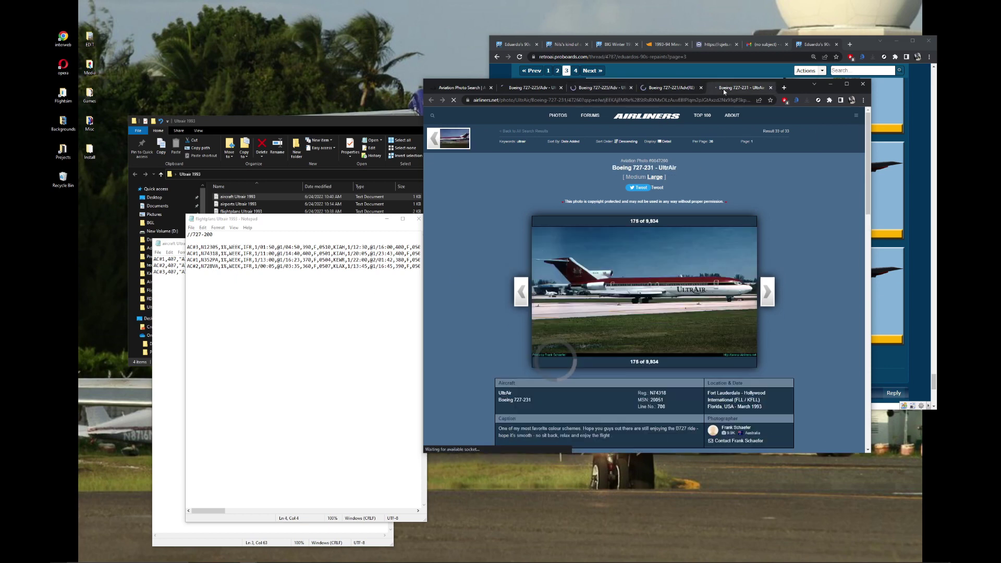
click(723, 90)
click(675, 89)
click(701, 88)
click(701, 87)
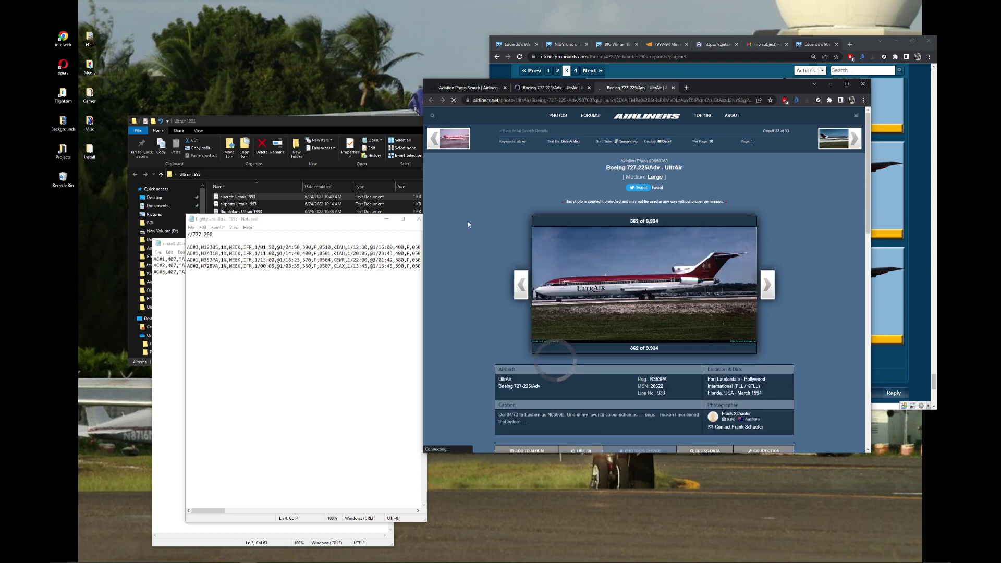
scroll(471, 224, down, 4)
scroll(479, 261, up, 4)
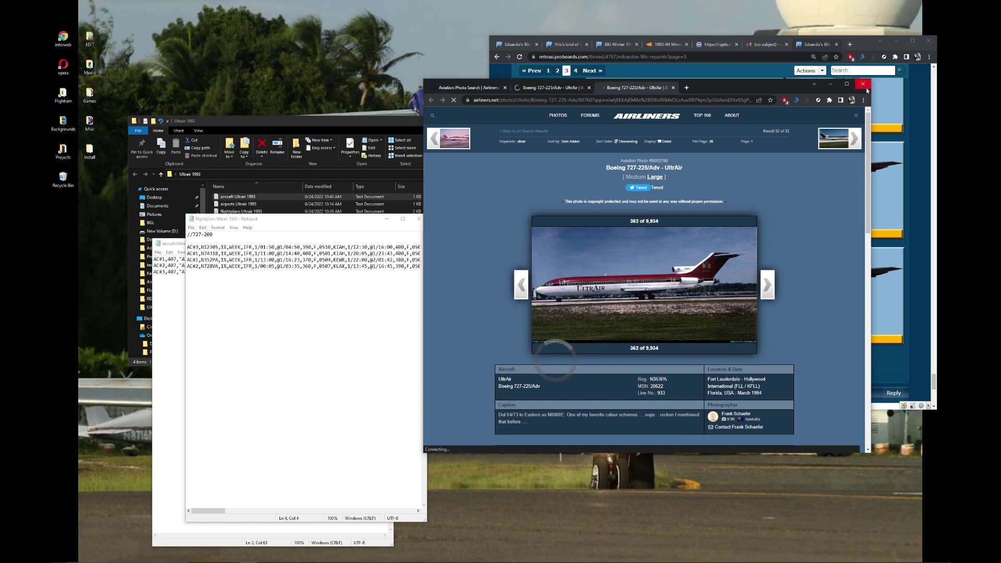
click(673, 87)
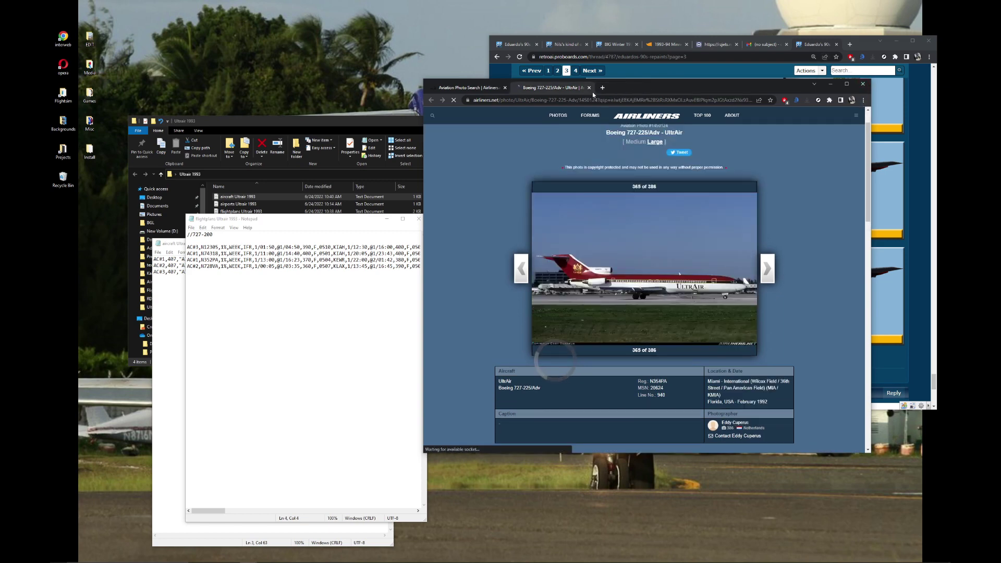
click(589, 88)
Step: Put the photo window away, check the AC#1 N74318 line, close the flightplans file, and return to the aircraft file
click(830, 84)
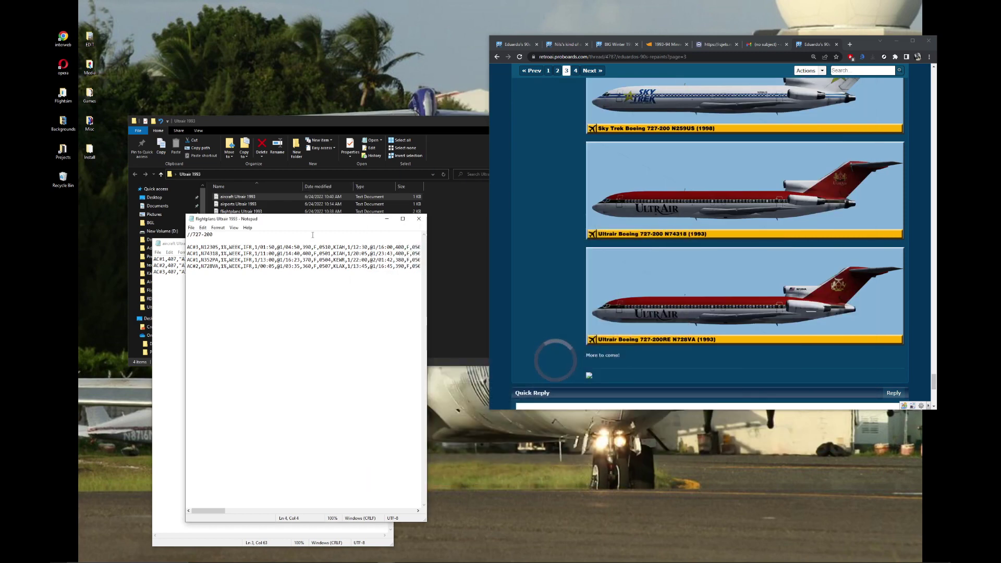
double_click(197, 254)
click(201, 253)
key(alt+Tab)
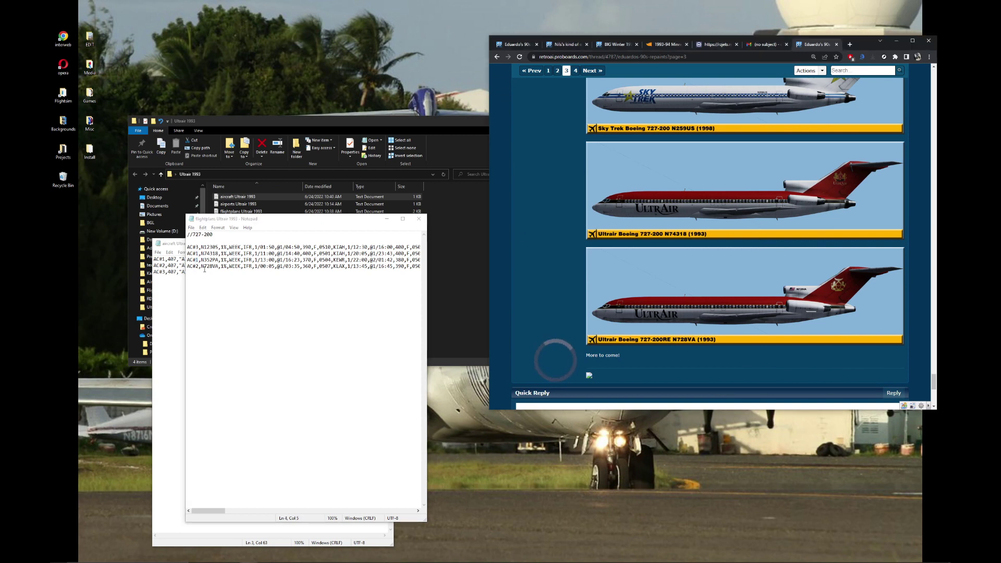
click(419, 218)
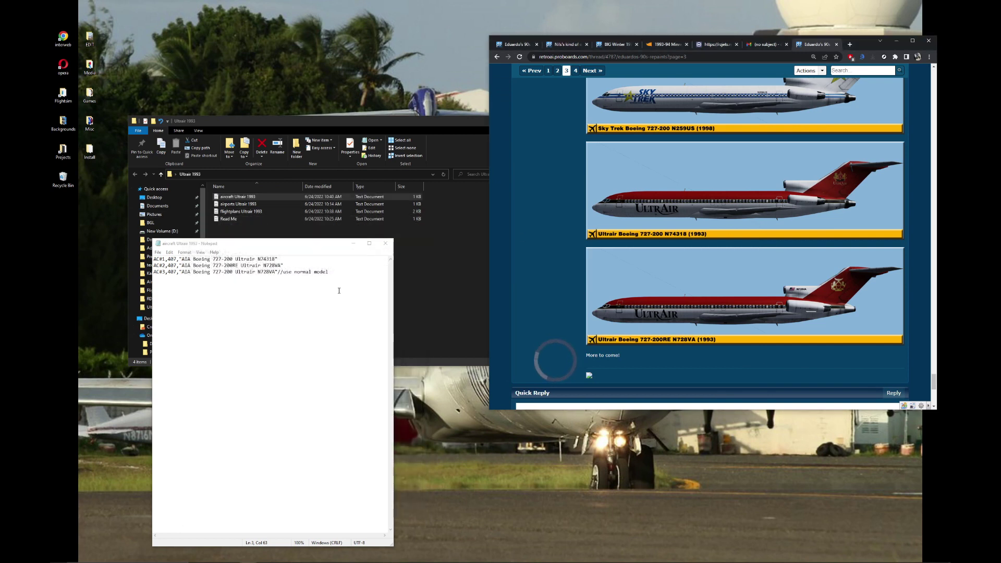
click(341, 290)
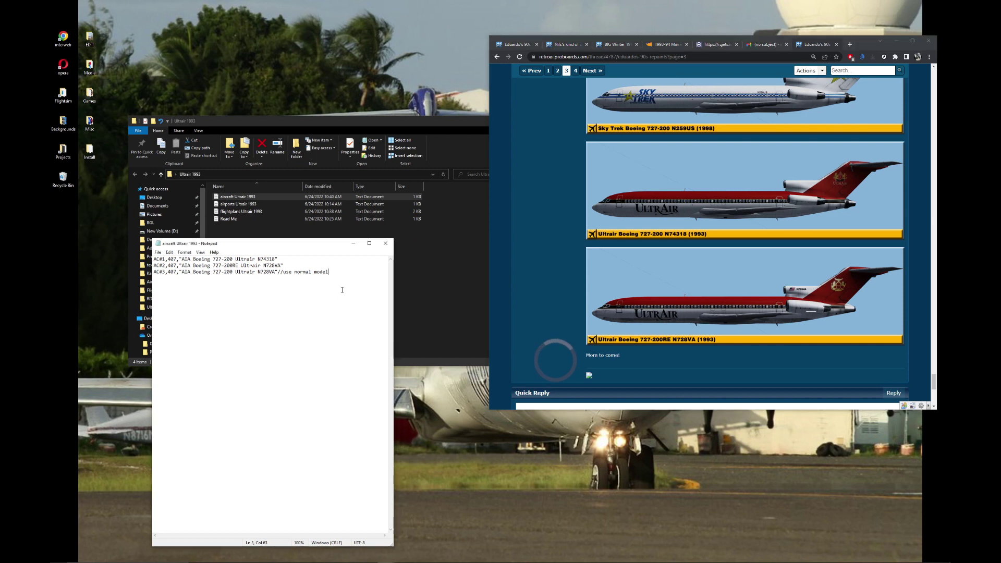
Step: Compare the AC#2 and AC#3 N728VA lines in the aircraft file with the Ultrair 727-200 and 727-200RE repaints
click(394, 187)
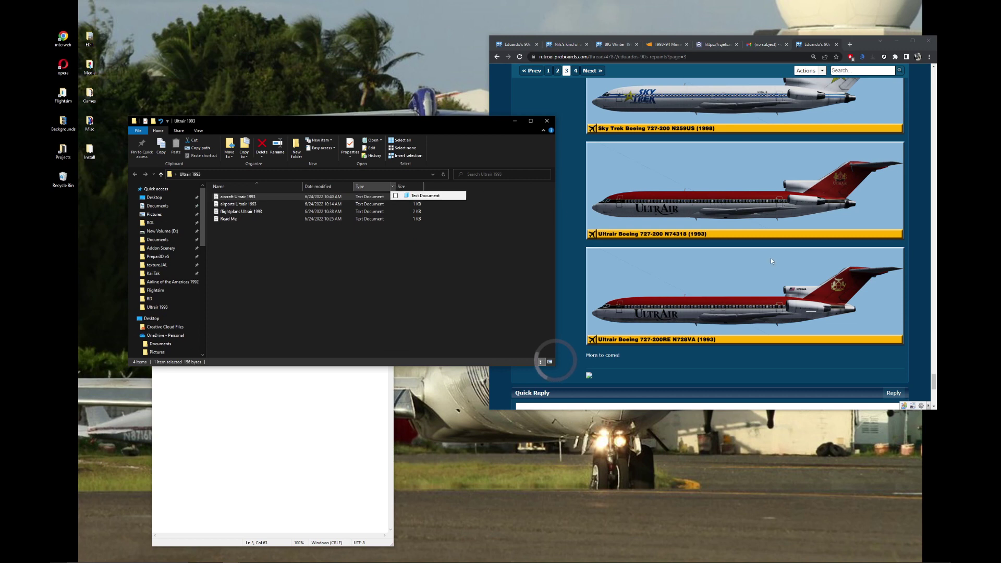
click(739, 268)
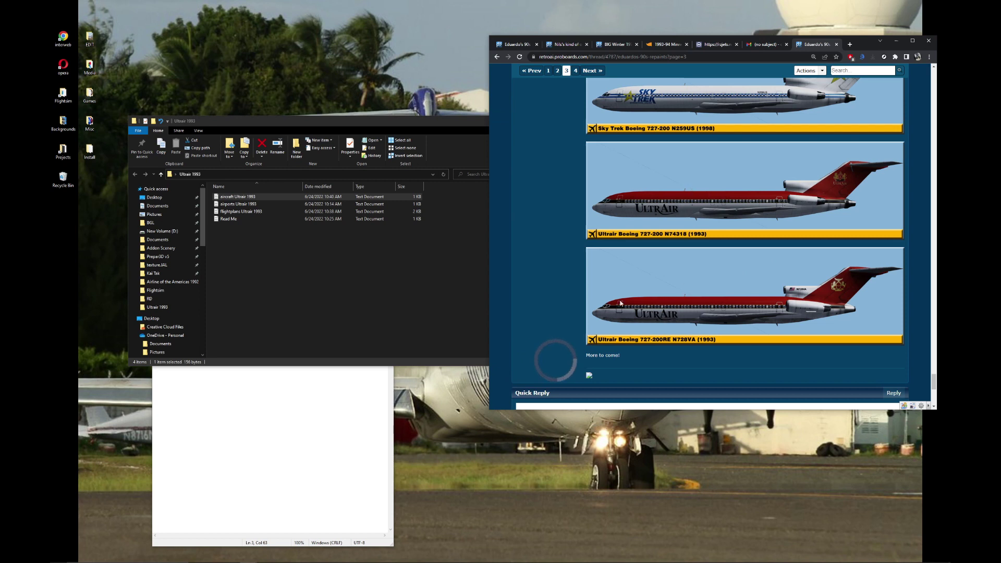
click(441, 186)
click(302, 383)
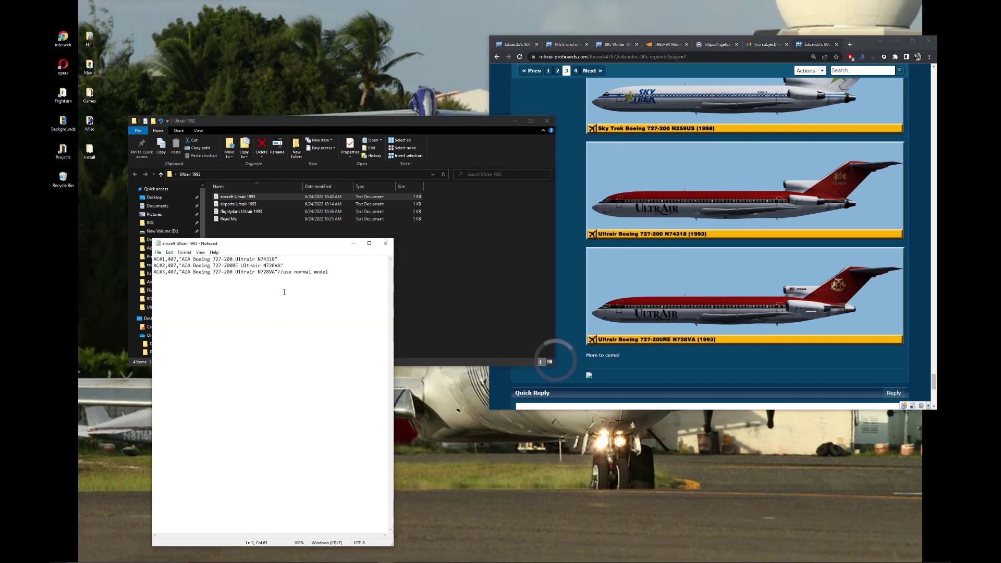
drag(328, 272, 141, 281)
click(221, 272)
click(778, 312)
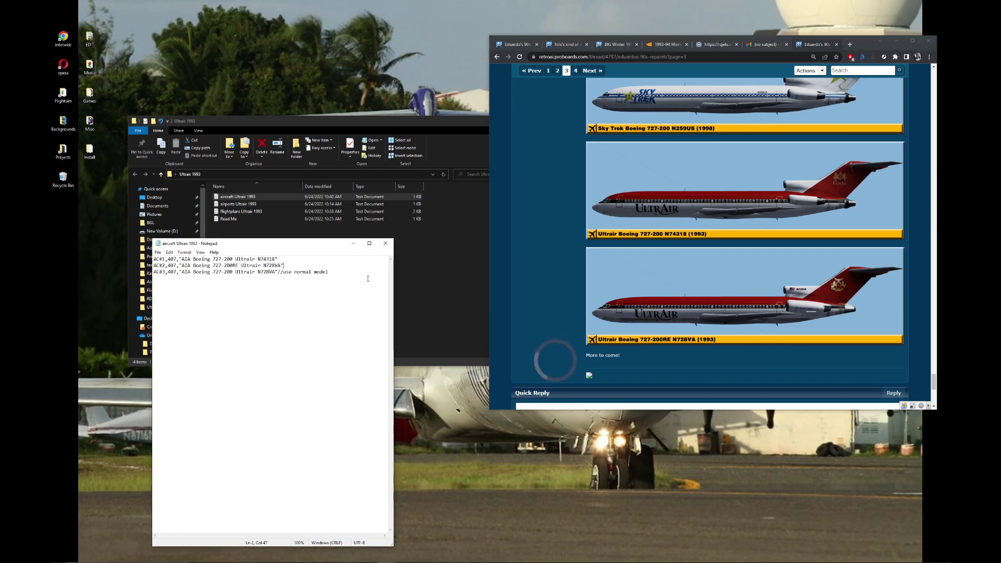
Step: Extend the AC#3 comment in the aircraft file to read "use normal super 27/RE model" and save the file
drag(329, 274, 278, 281)
click(323, 278)
click(311, 275)
text(super)
text(72/)
key(BackSpace)
key(BackSpace)
key(BackSpace)
text(27/ )
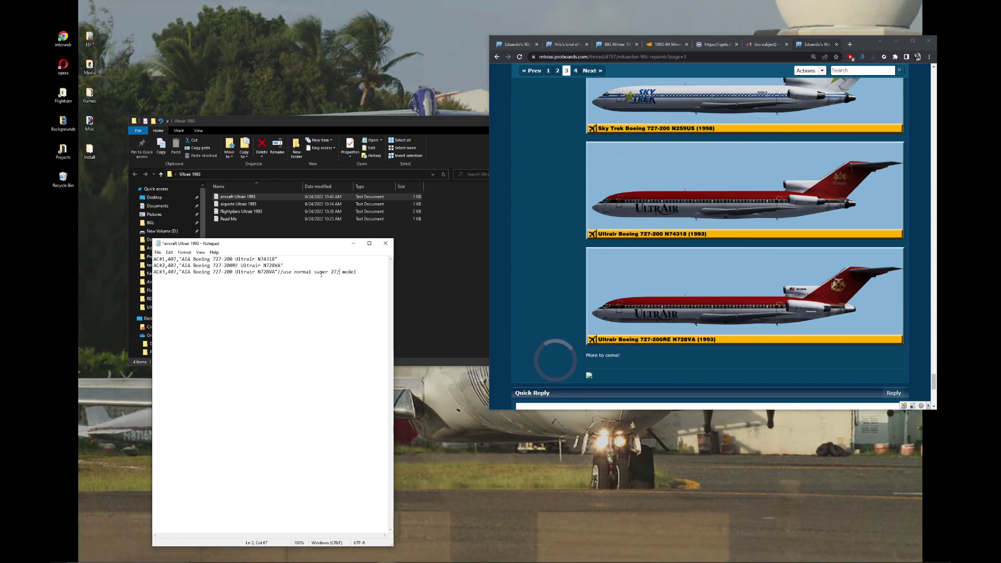
text(RE)
key(ctrl+s)
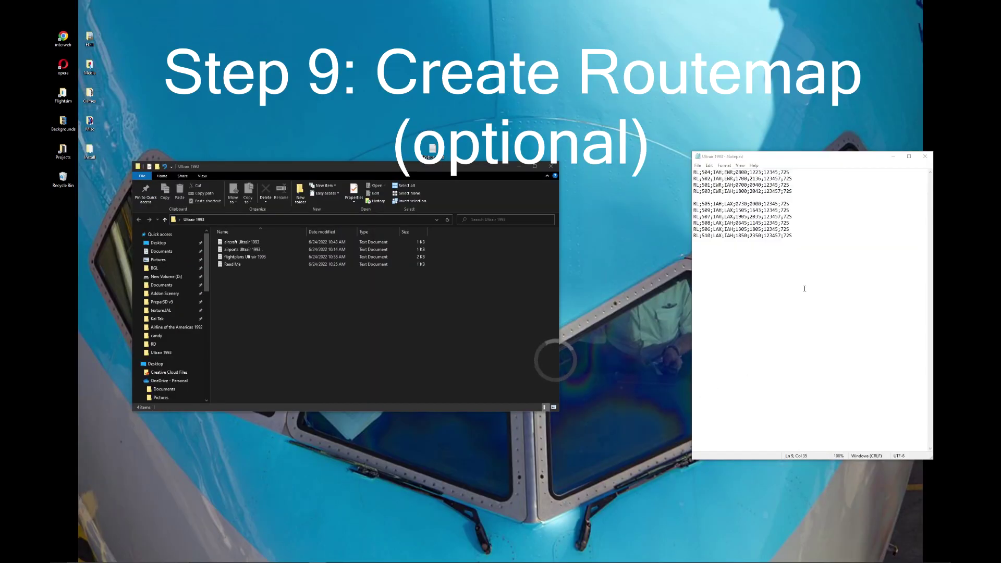
Step: Review the IAH–EWR and IAH–LAX routes in the Ultrair 1993 timetable file and close it
drag(805, 245, 739, 198)
click(800, 207)
click(737, 172)
click(740, 222)
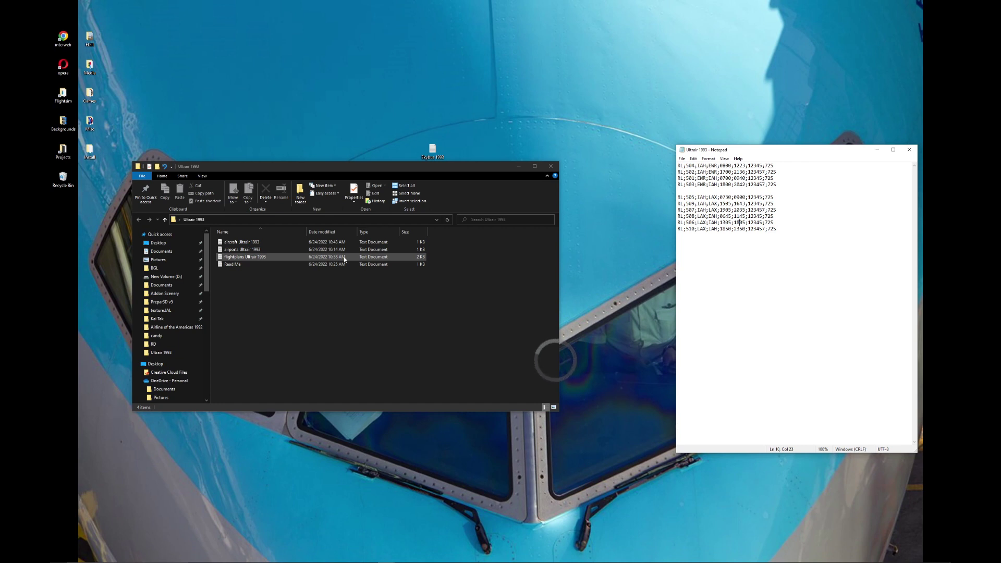
click(830, 228)
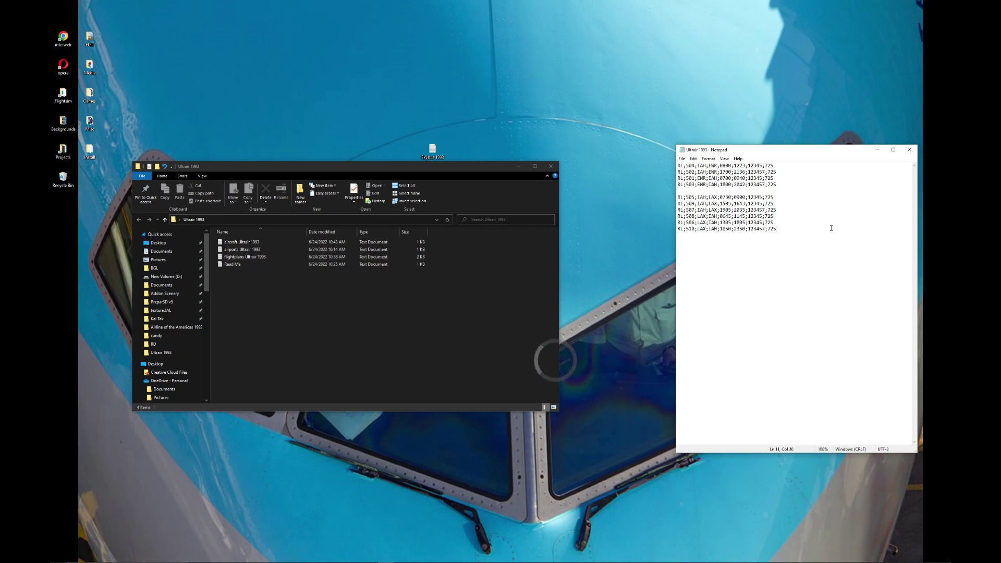
click(911, 151)
Step: Open the flightplans Ultrair 1993 file to check its entries, and close both the file and the Ultrair 1993 folder
double_click(256, 256)
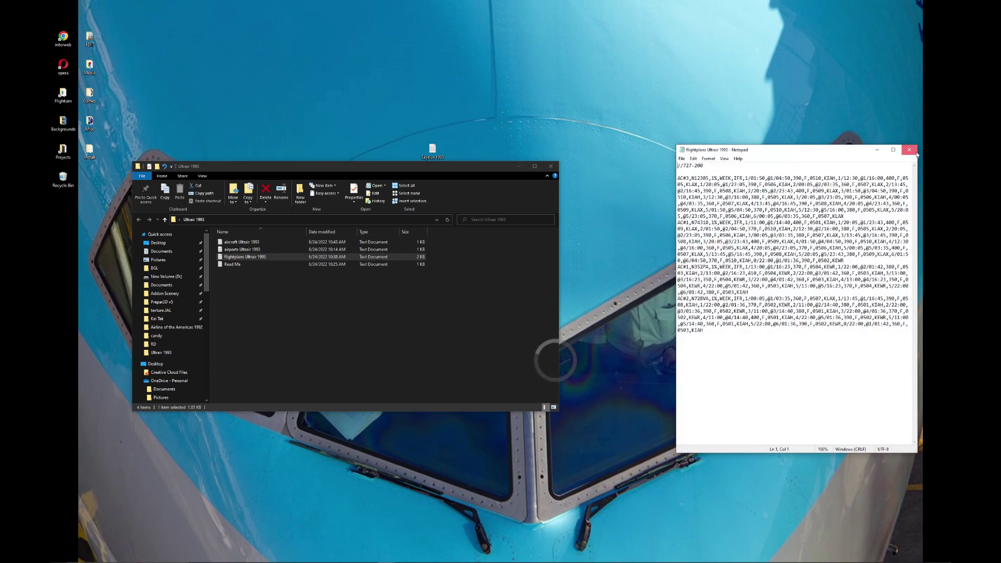
click(916, 152)
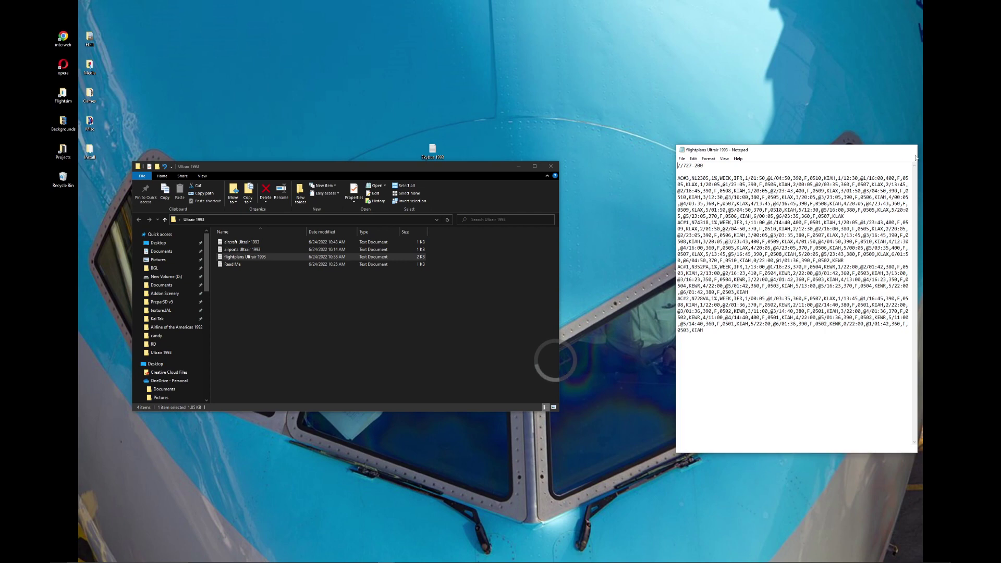
click(364, 364)
click(551, 166)
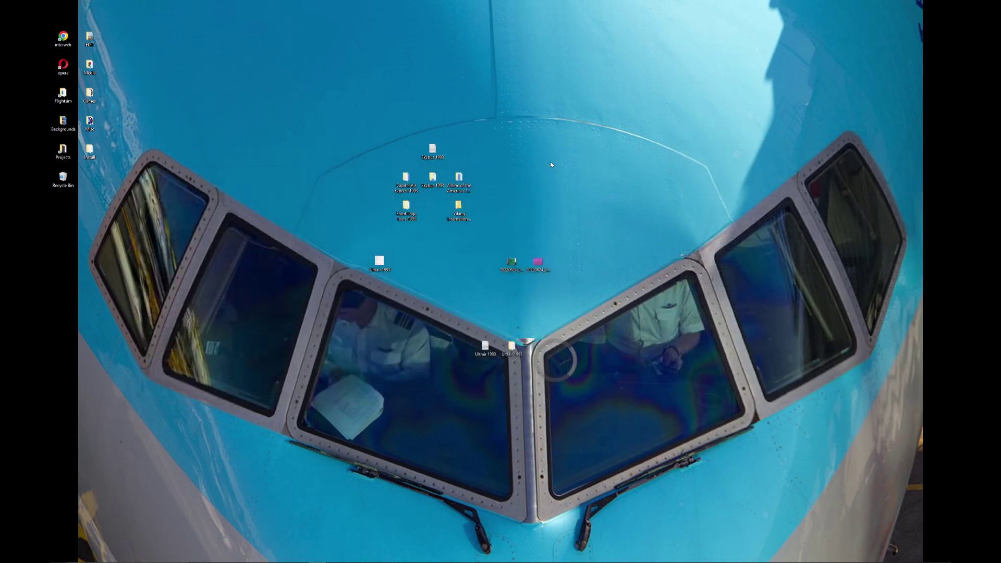